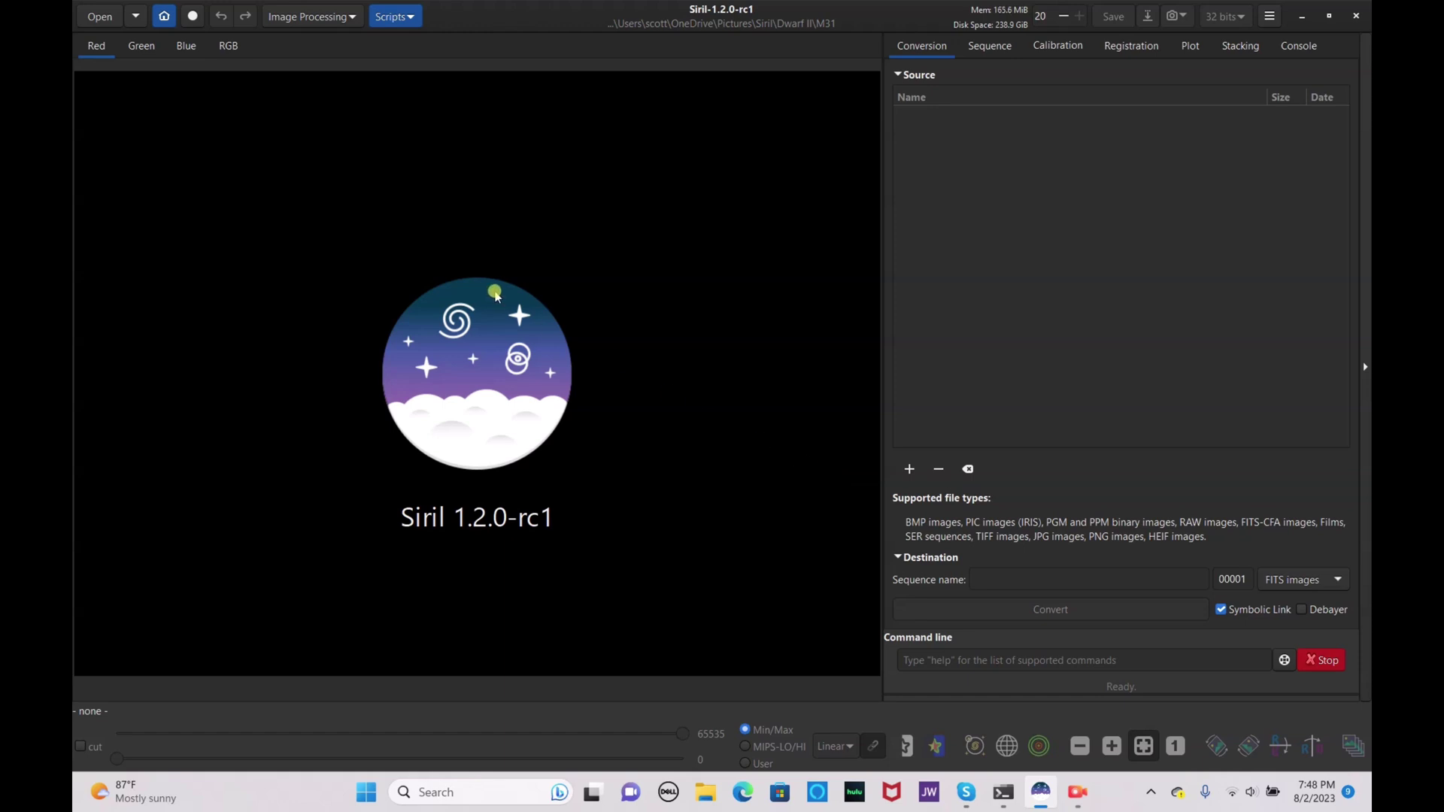
- Set the working directory to the "viel nebula" folder inside Siril > Dwarf II
left_click(164, 16)
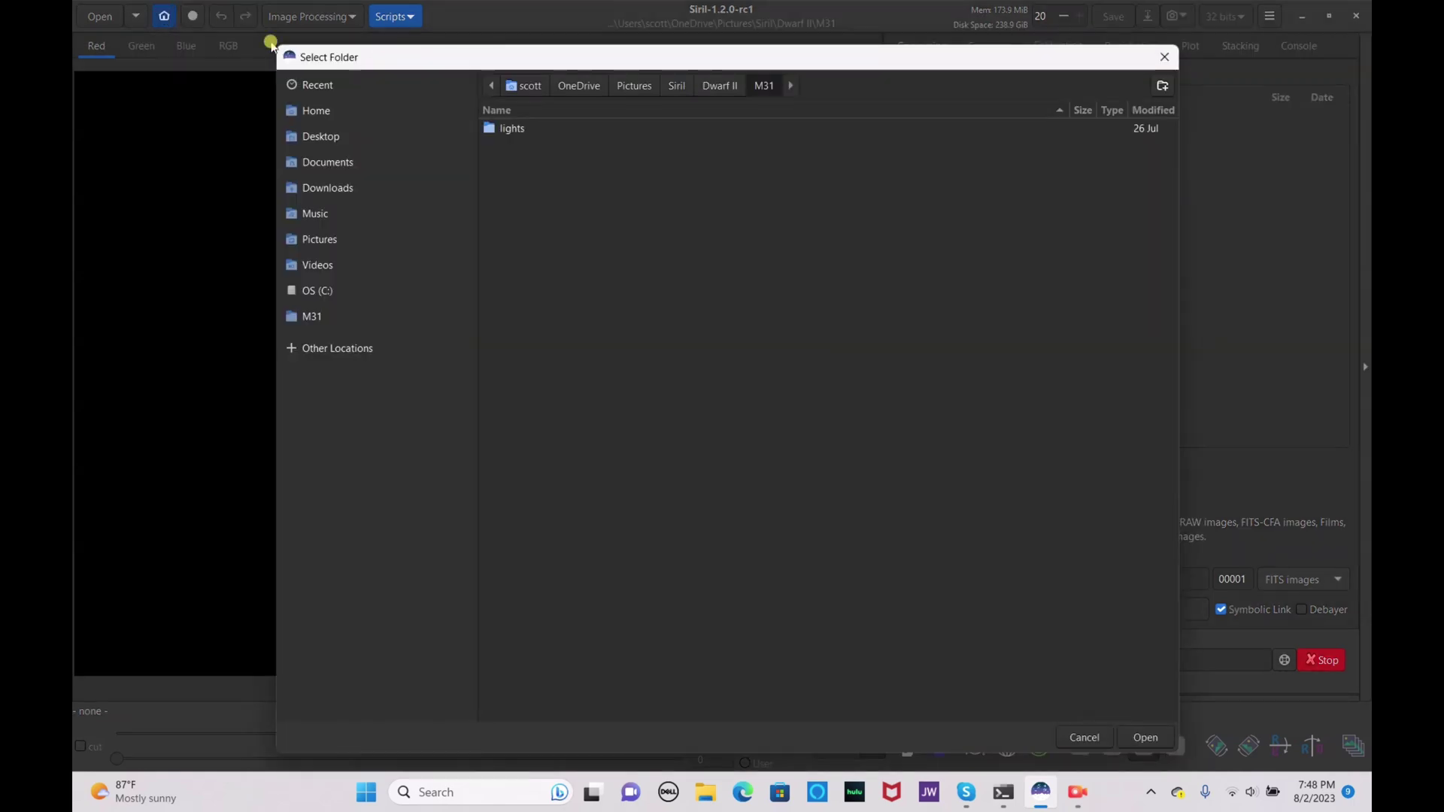
left_click(676, 85)
double_click(598, 126)
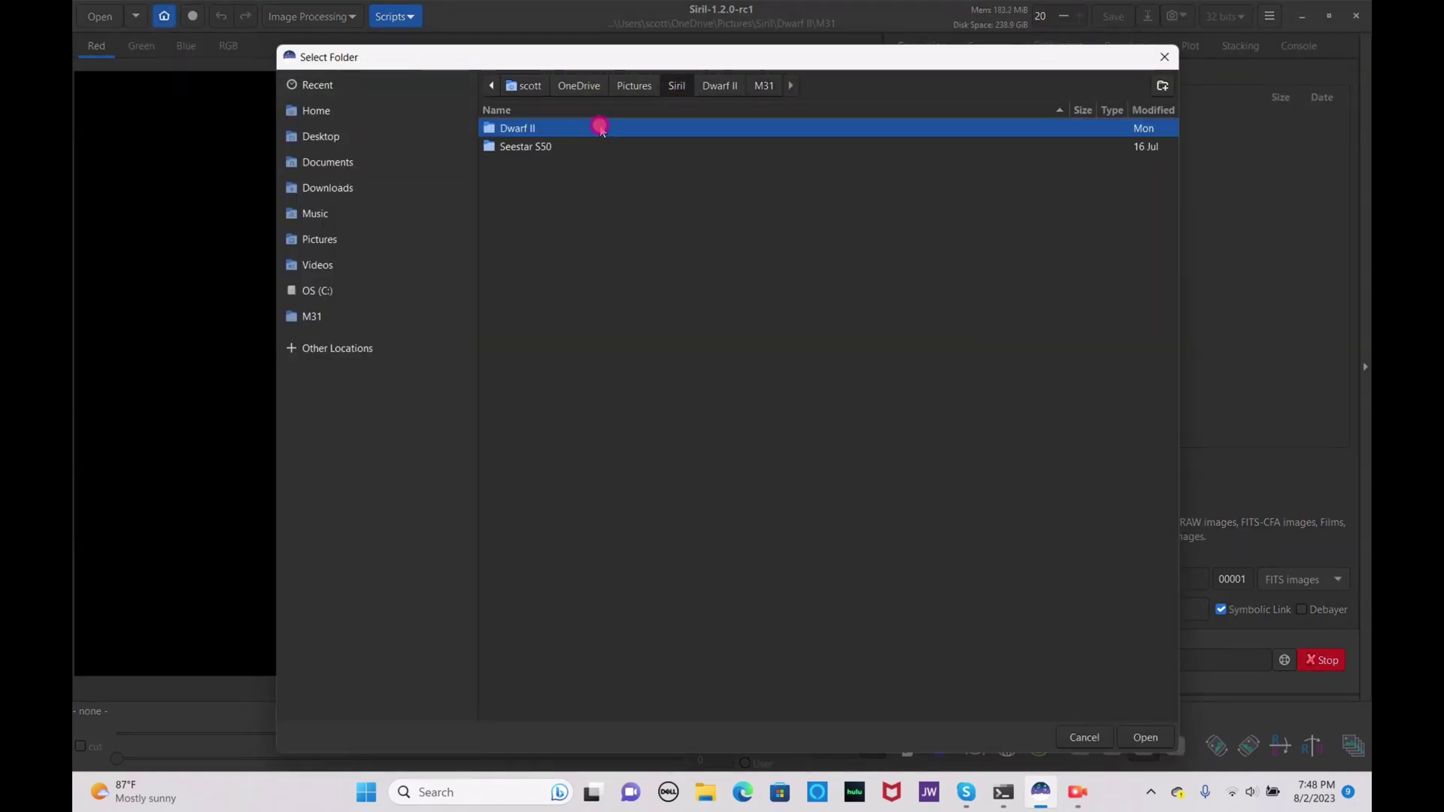
left_click(542, 165)
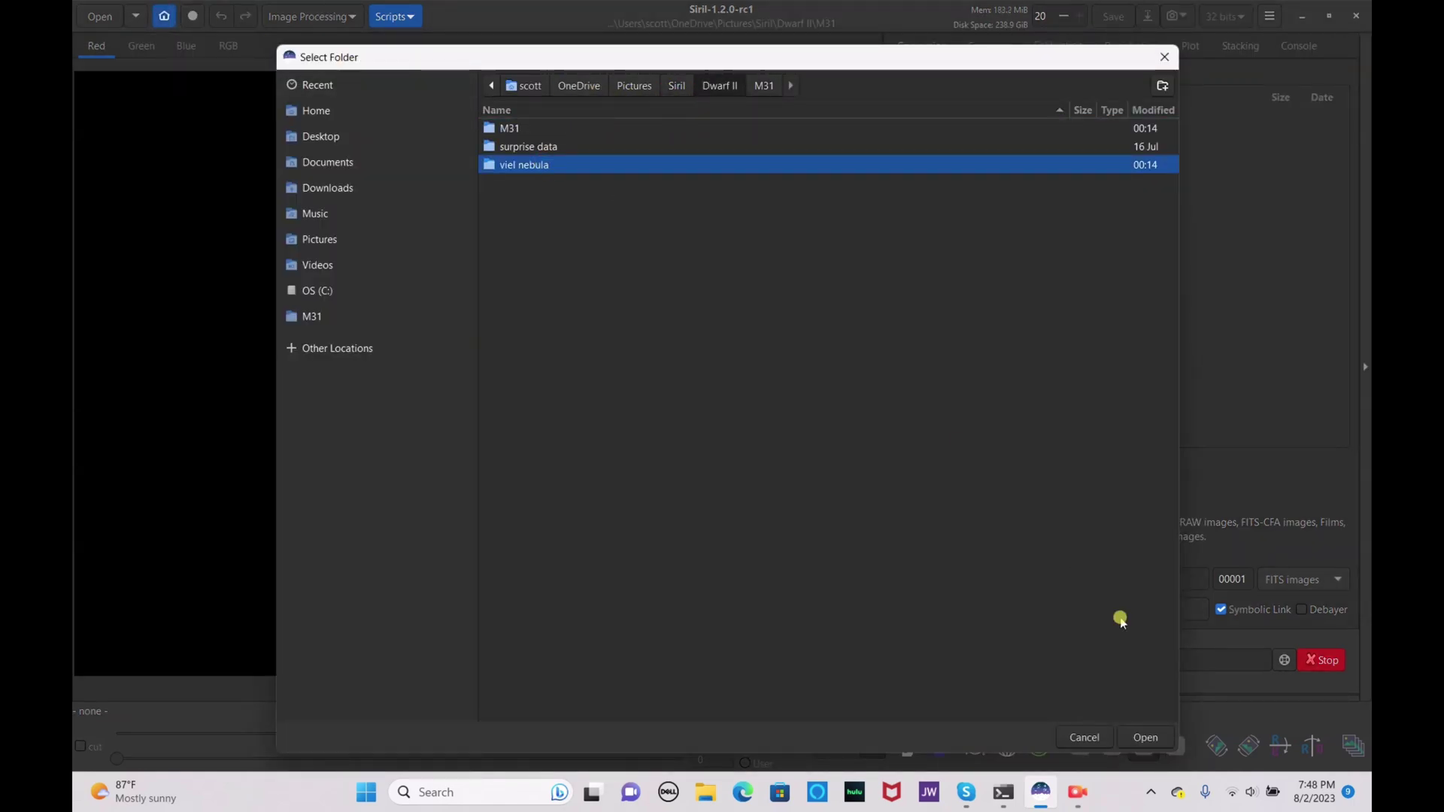
left_click(1137, 736)
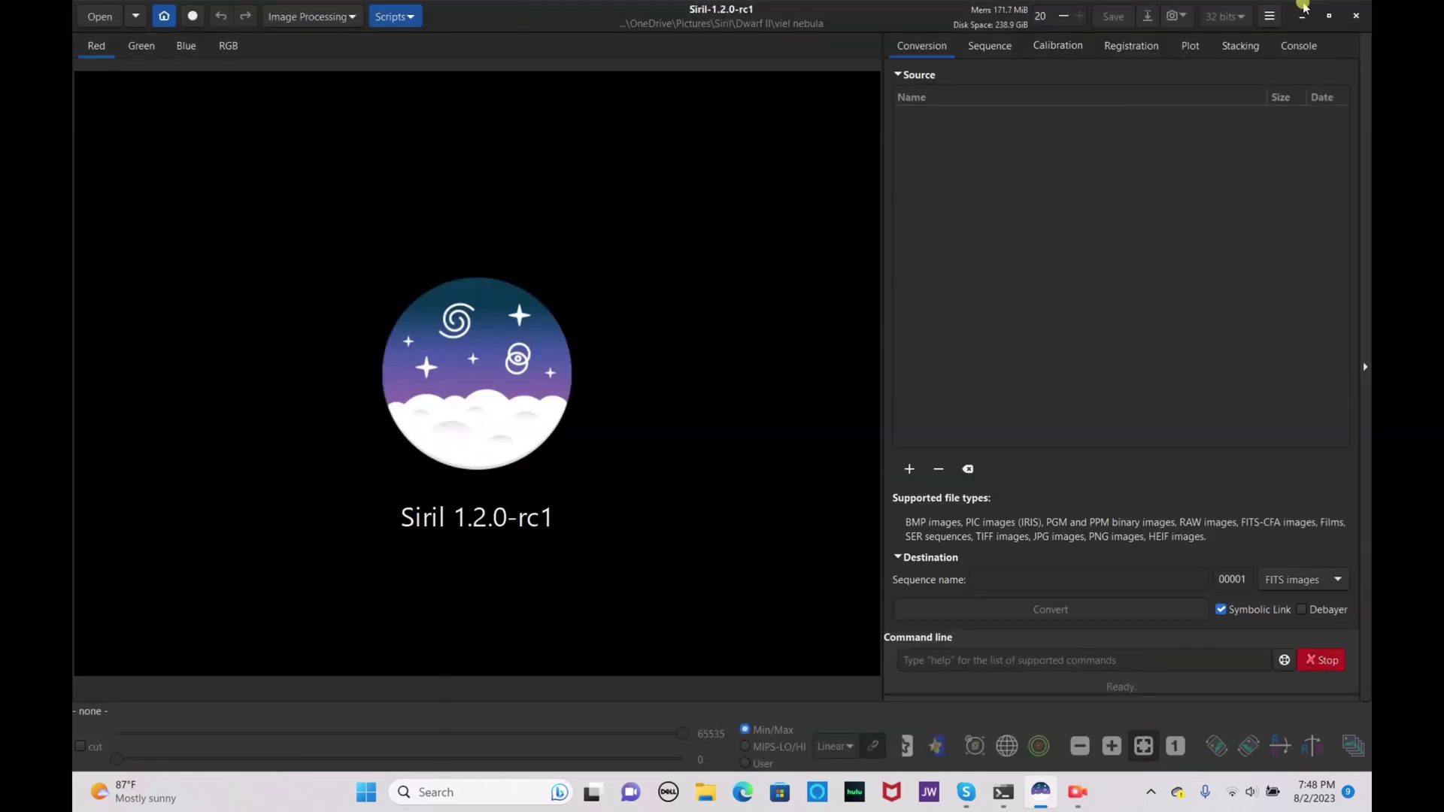
- Review the FITS/SER debayer preferences and apply them
left_click(1271, 15)
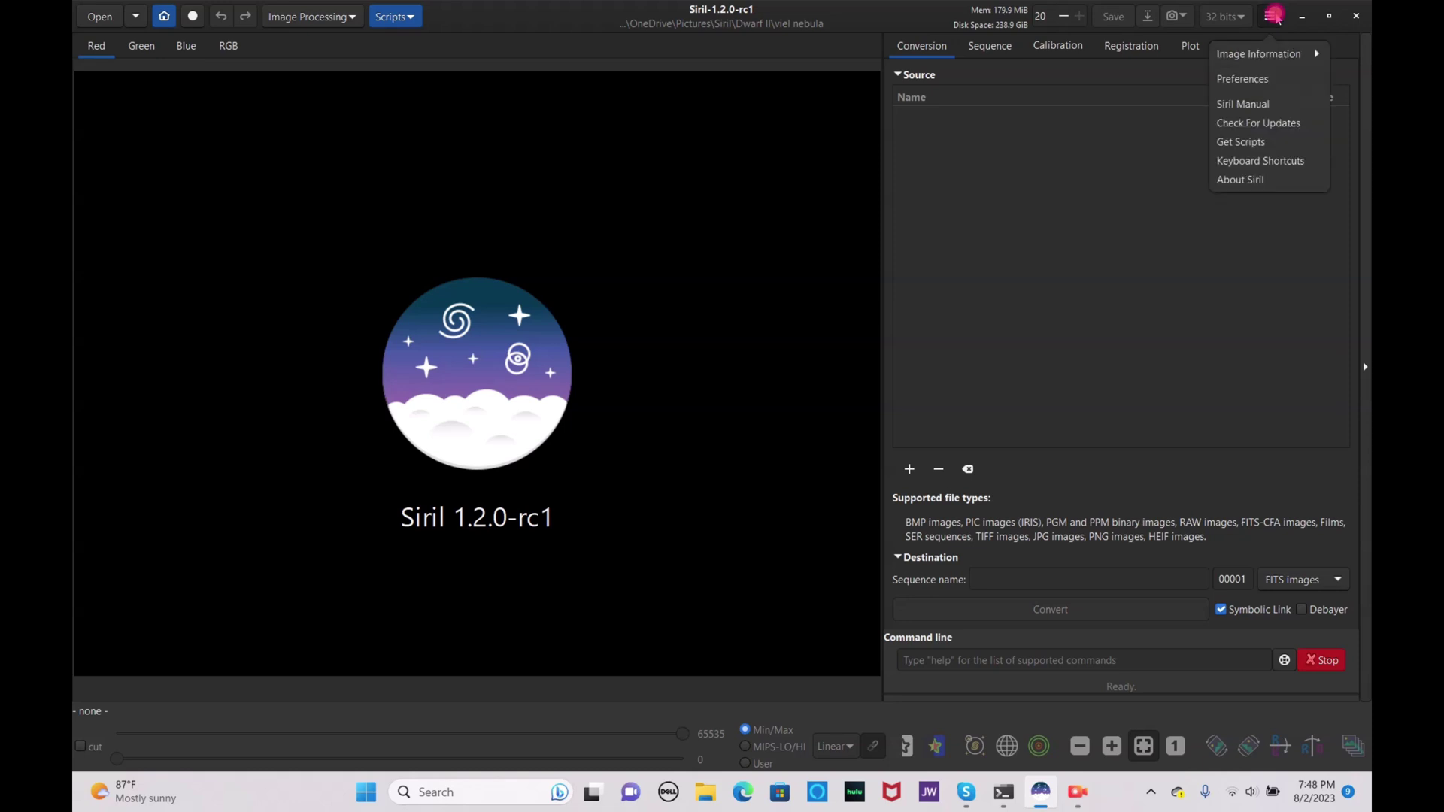
left_click(1235, 82)
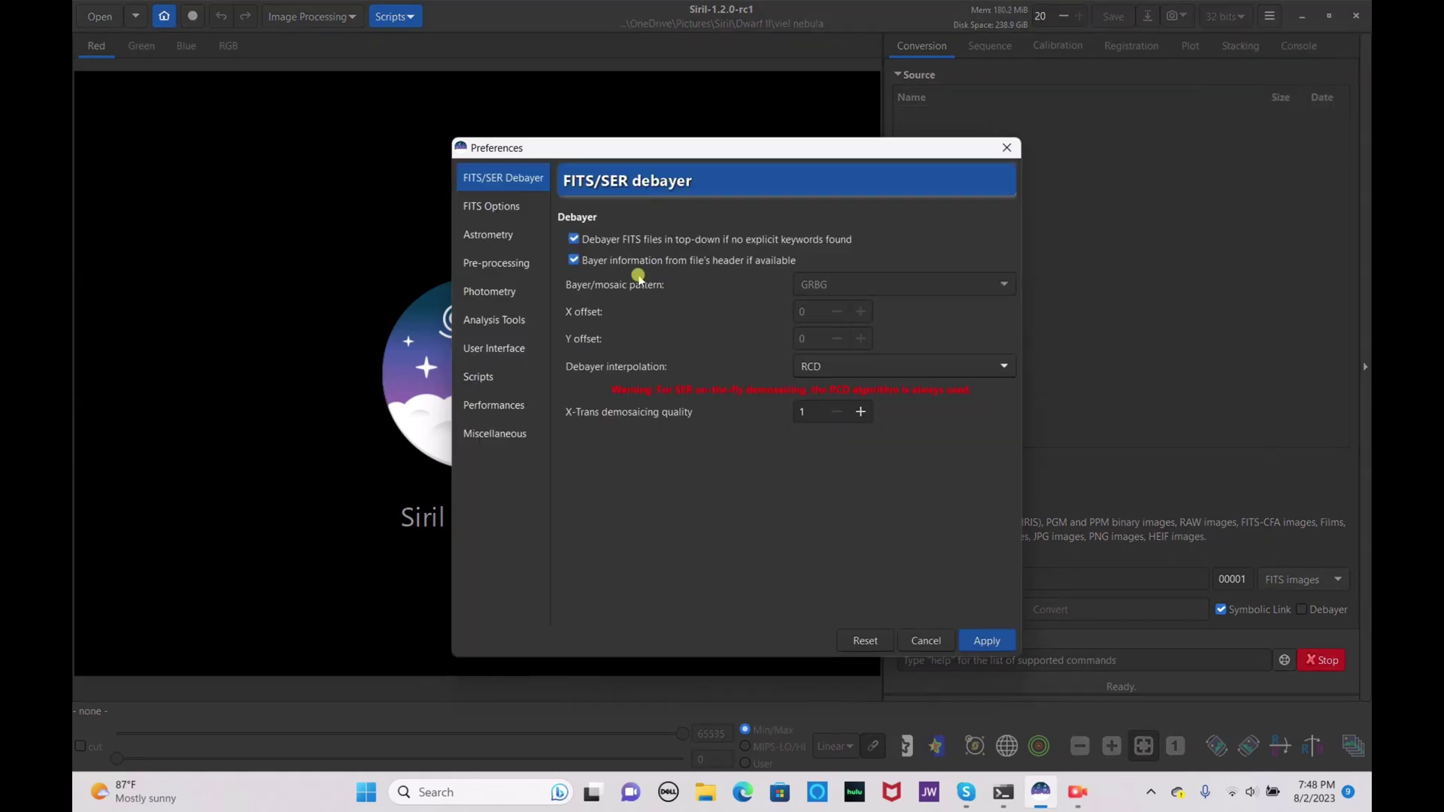
mouse_move(613, 271)
left_click(976, 648)
left_click(413, 16)
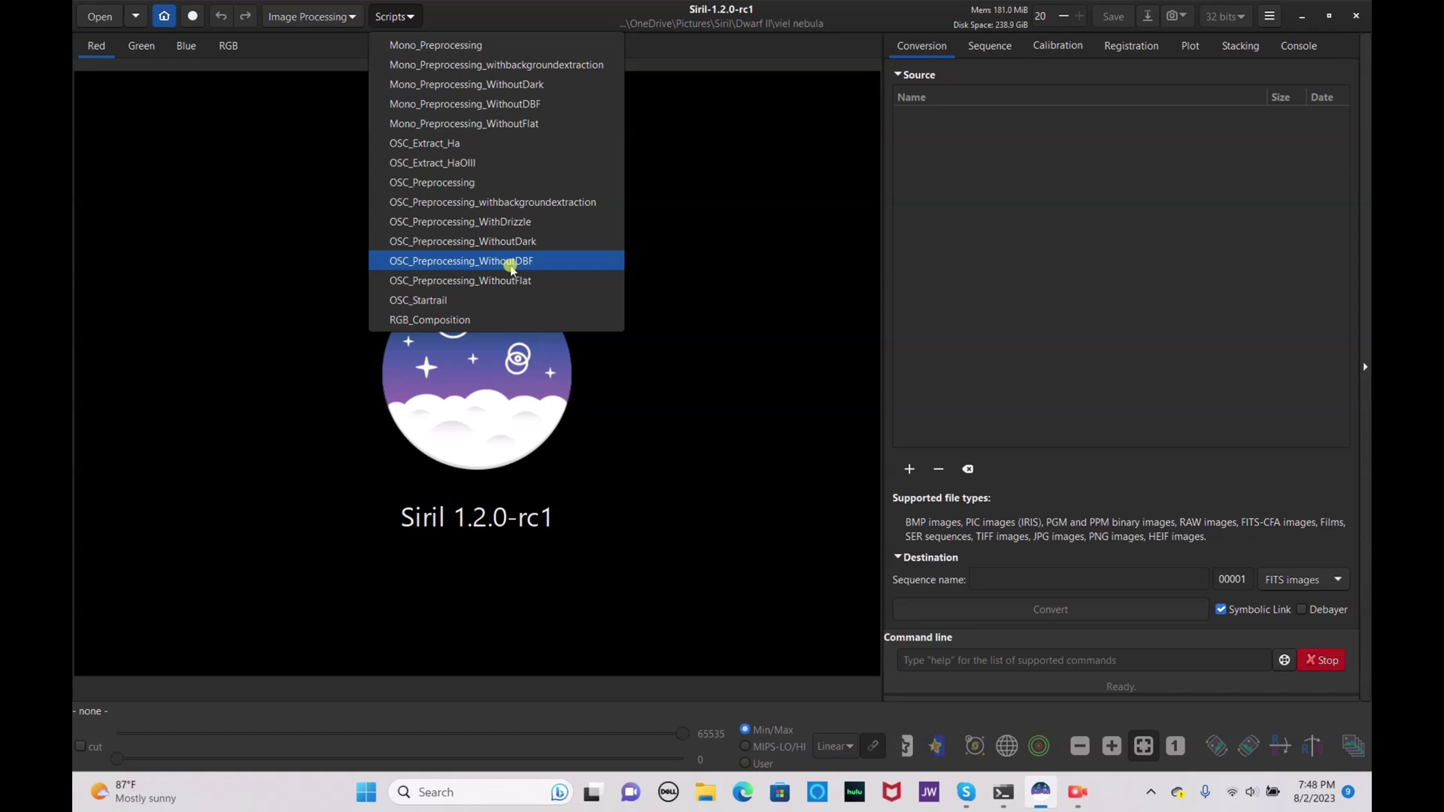
left_click(265, 238)
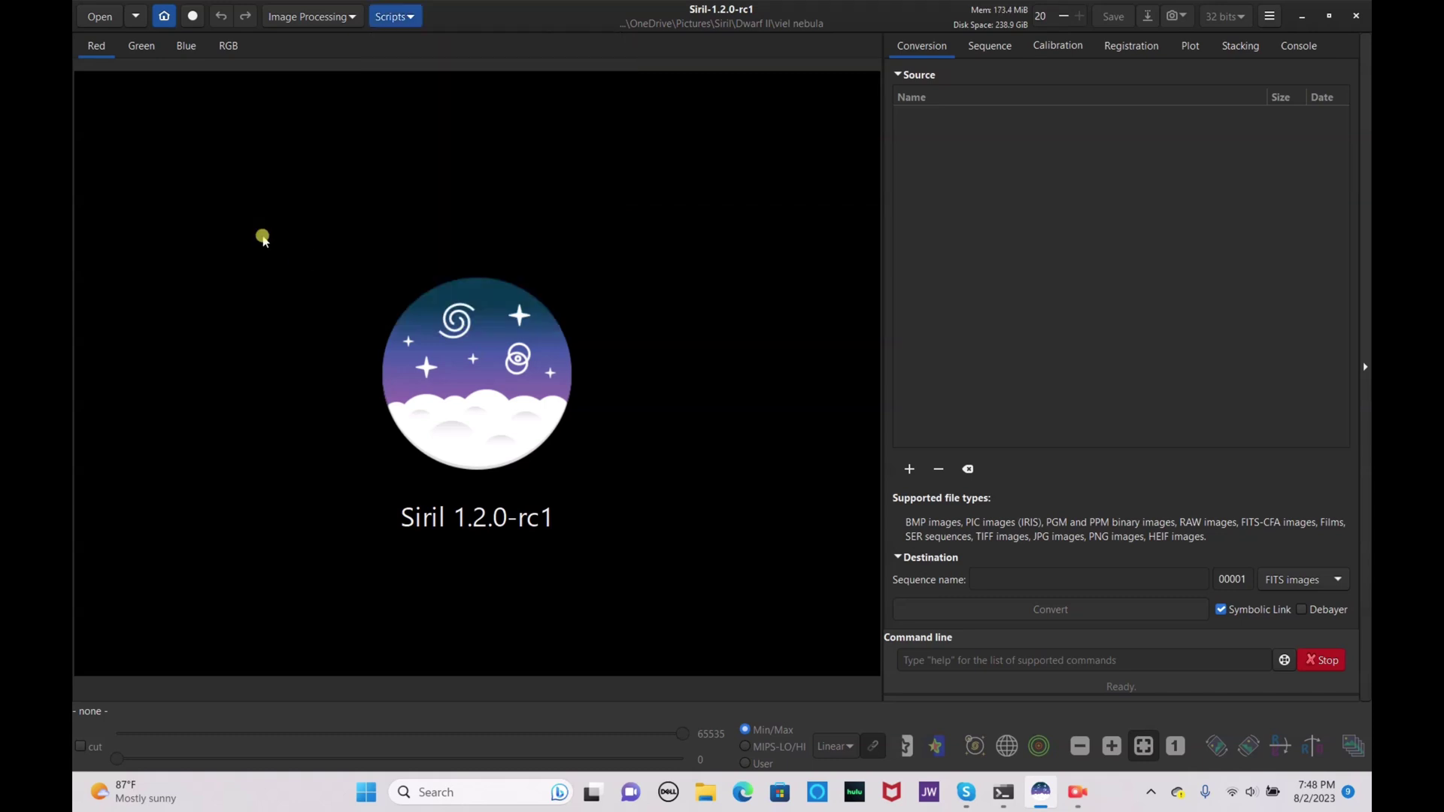
left_click(297, 17)
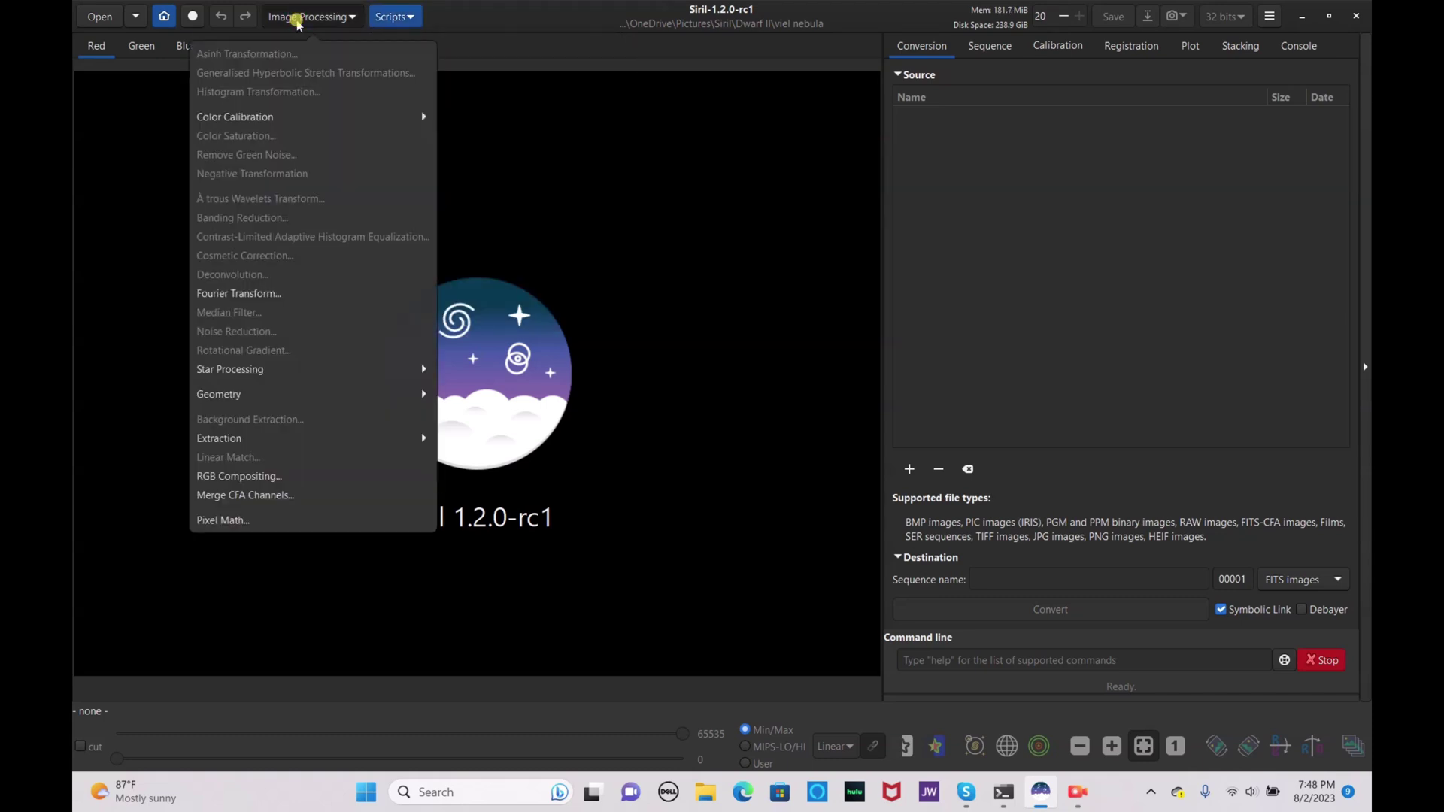
left_click(306, 365)
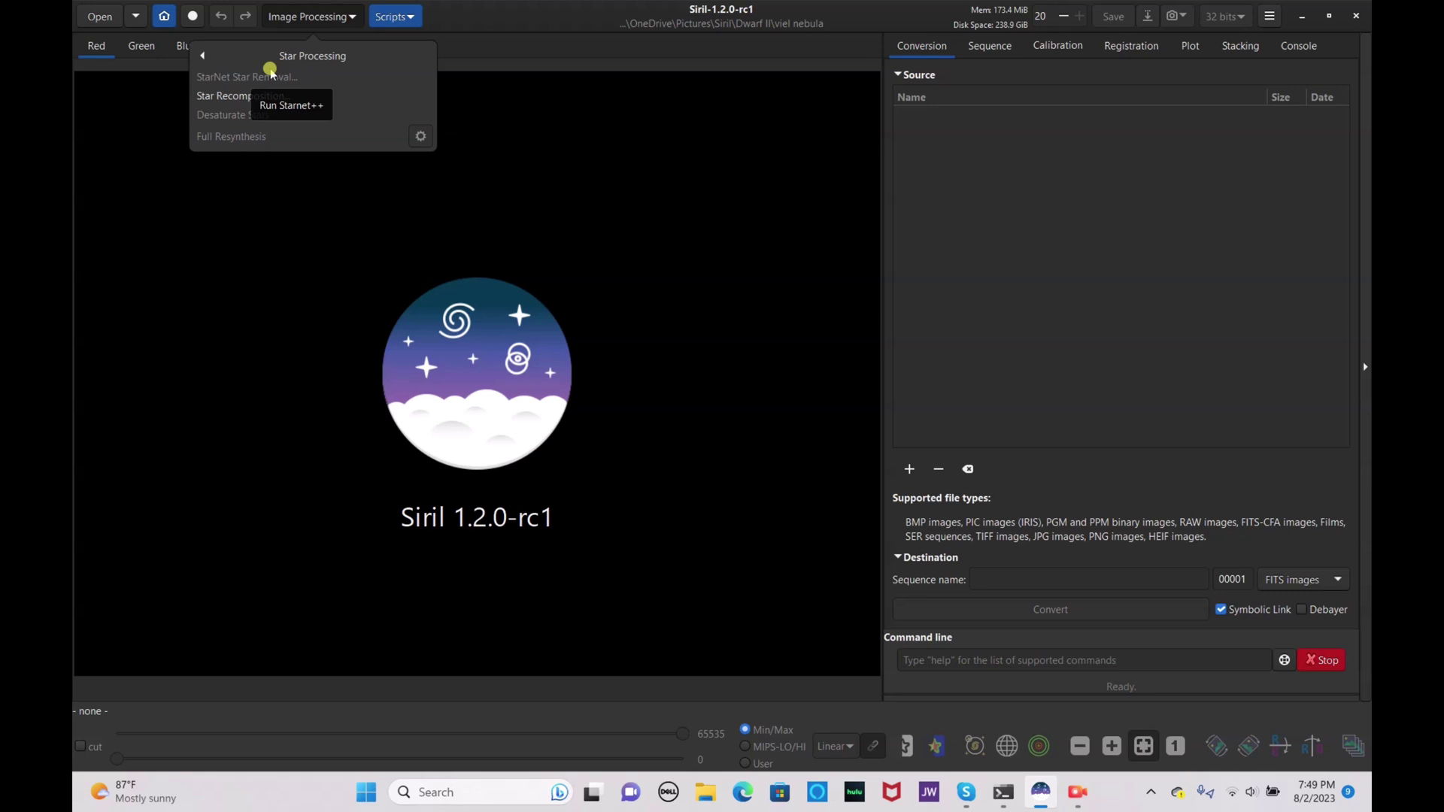
left_click(418, 262)
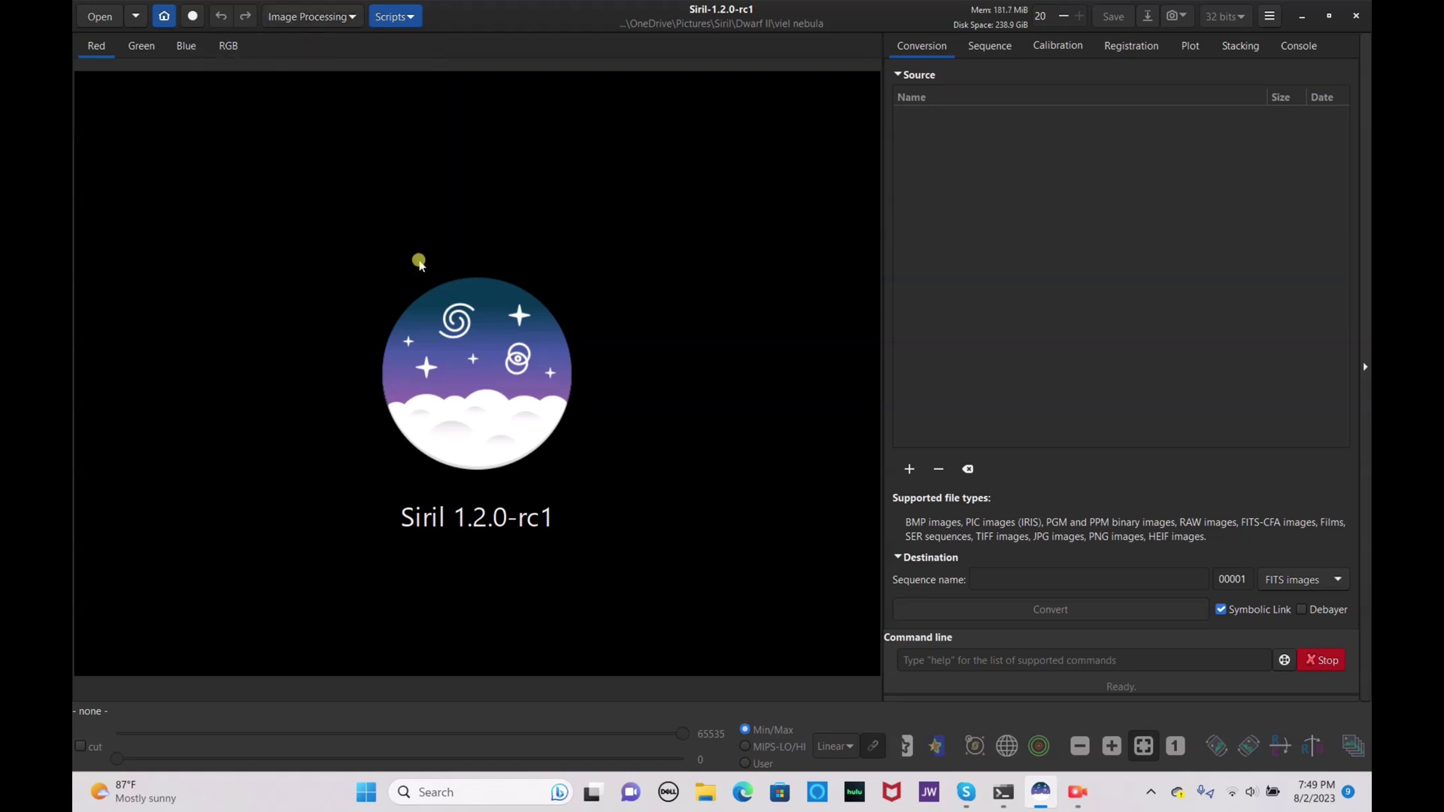
- Run the OSC_Preprocessing_WithoutDBF script on the light frames and open the stacked result.fit
left_click(382, 14)
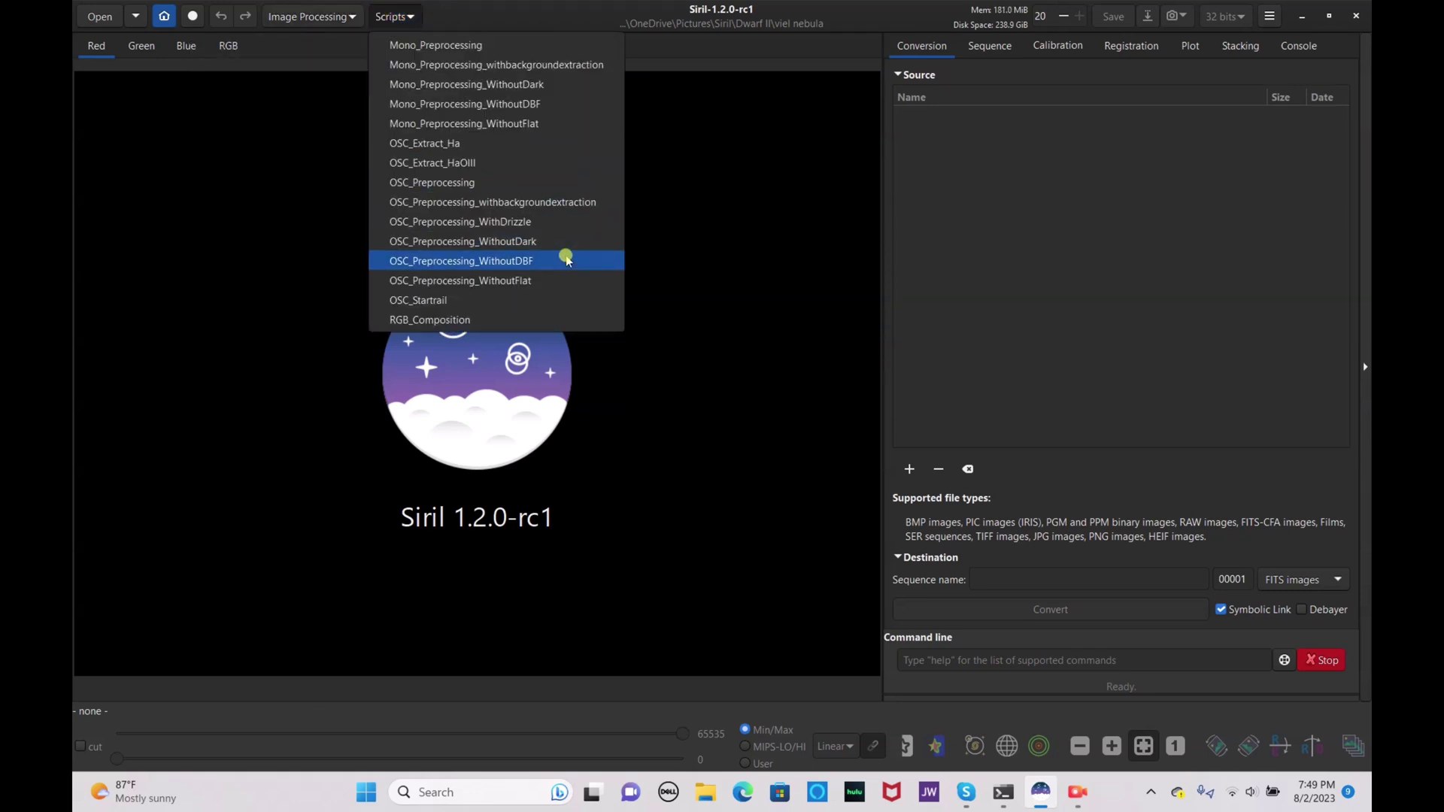
left_click(567, 260)
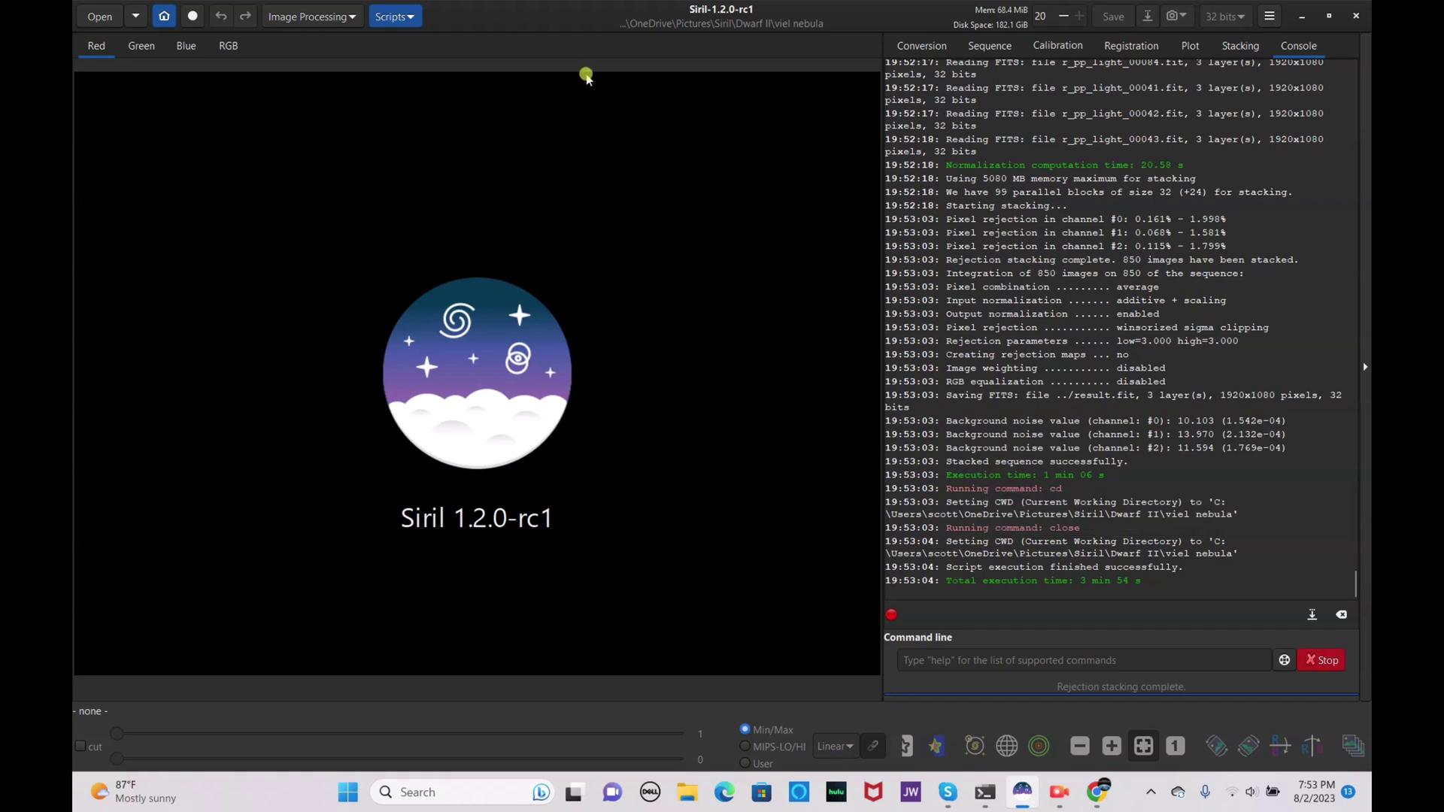
left_click(100, 16)
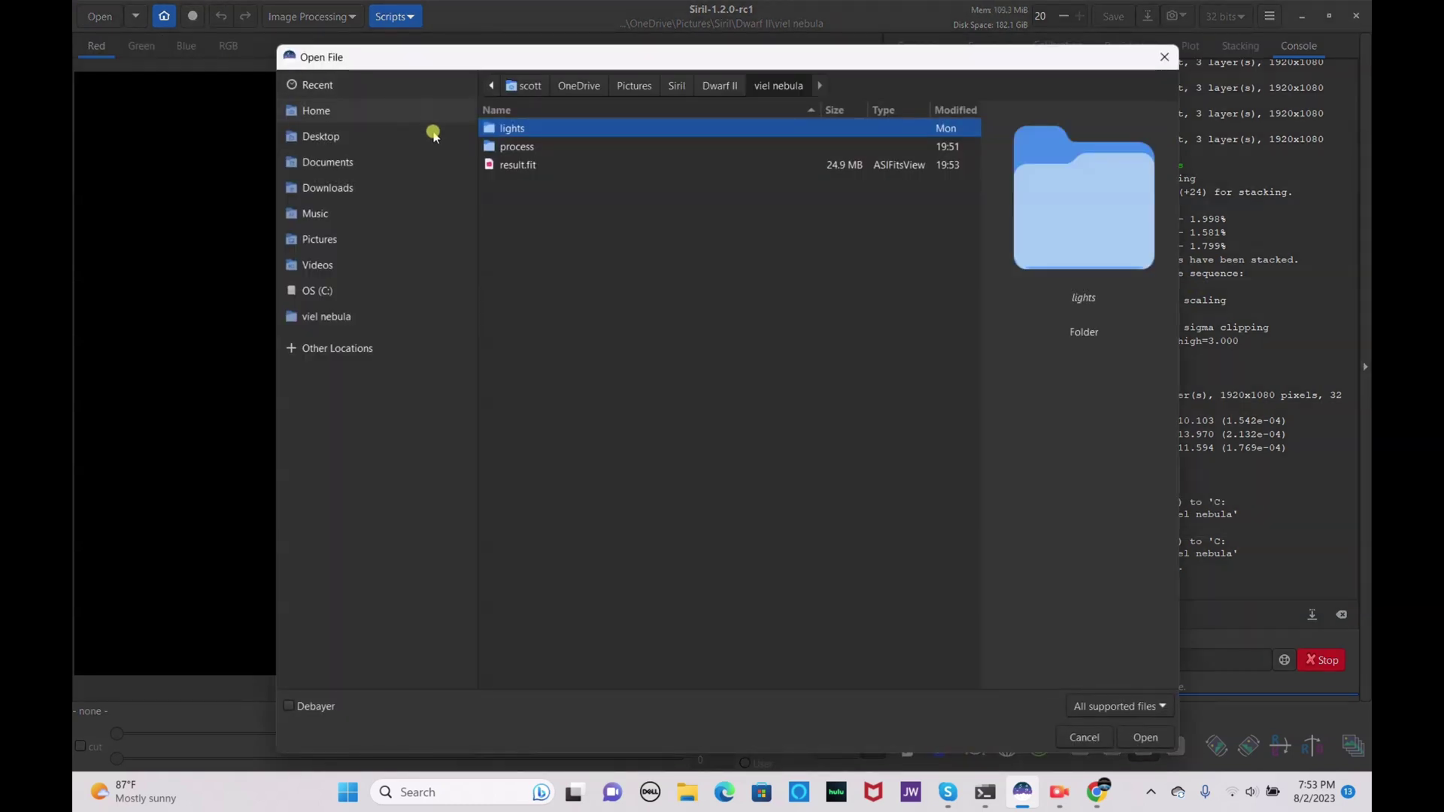
left_click(487, 166)
left_click(1143, 735)
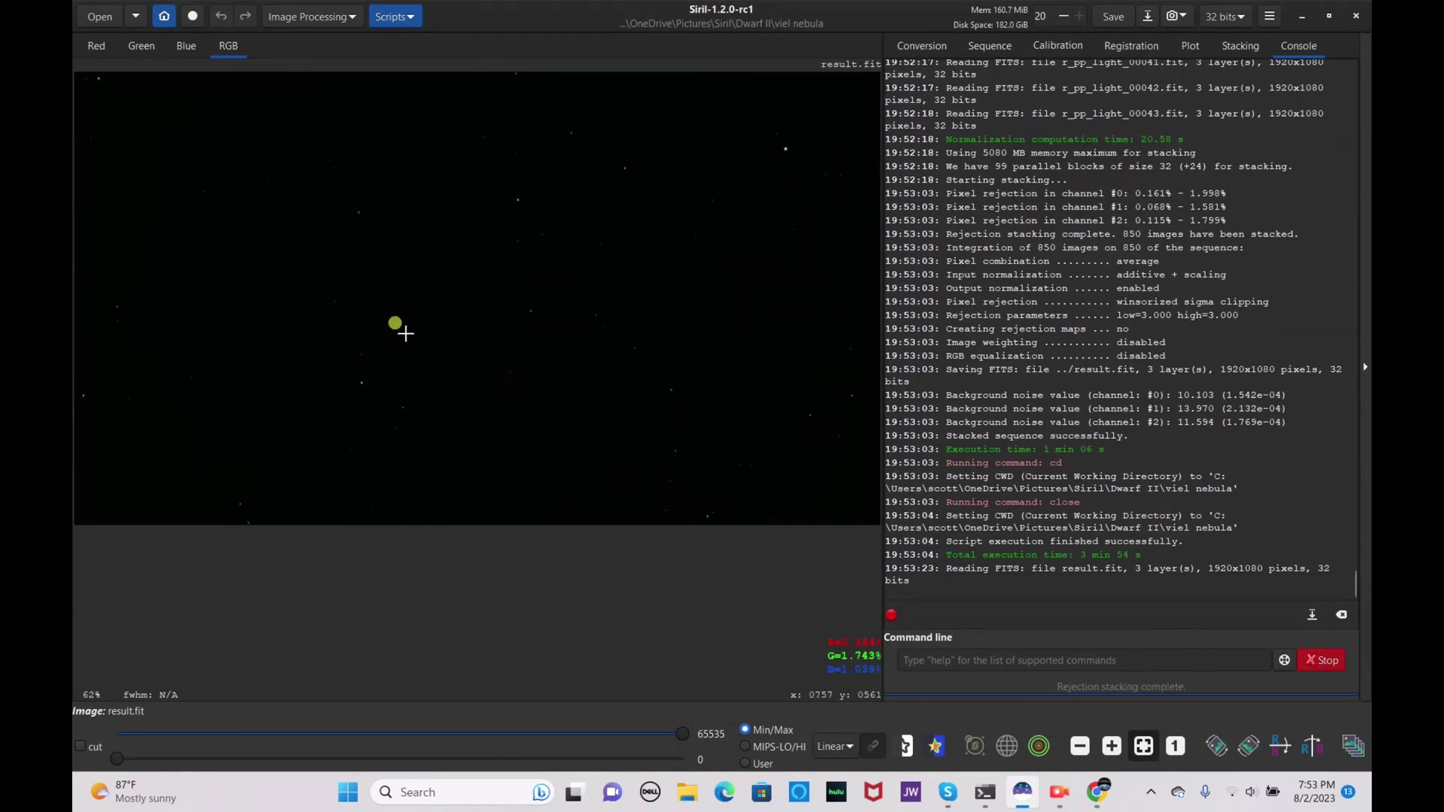
- Show the stacked image in AutoStretch display mode with the colour channels unlinked
left_click(835, 746)
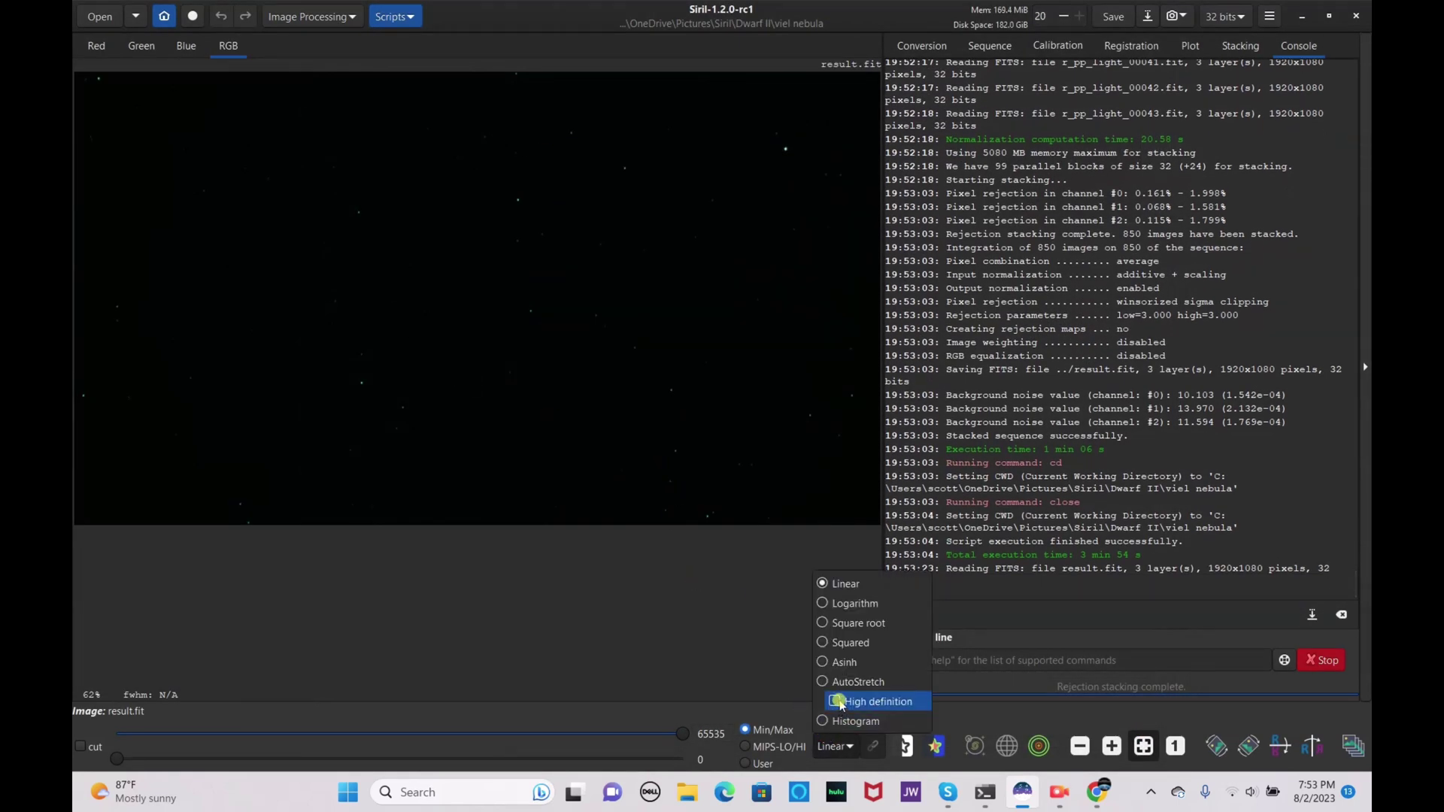
left_click(844, 690)
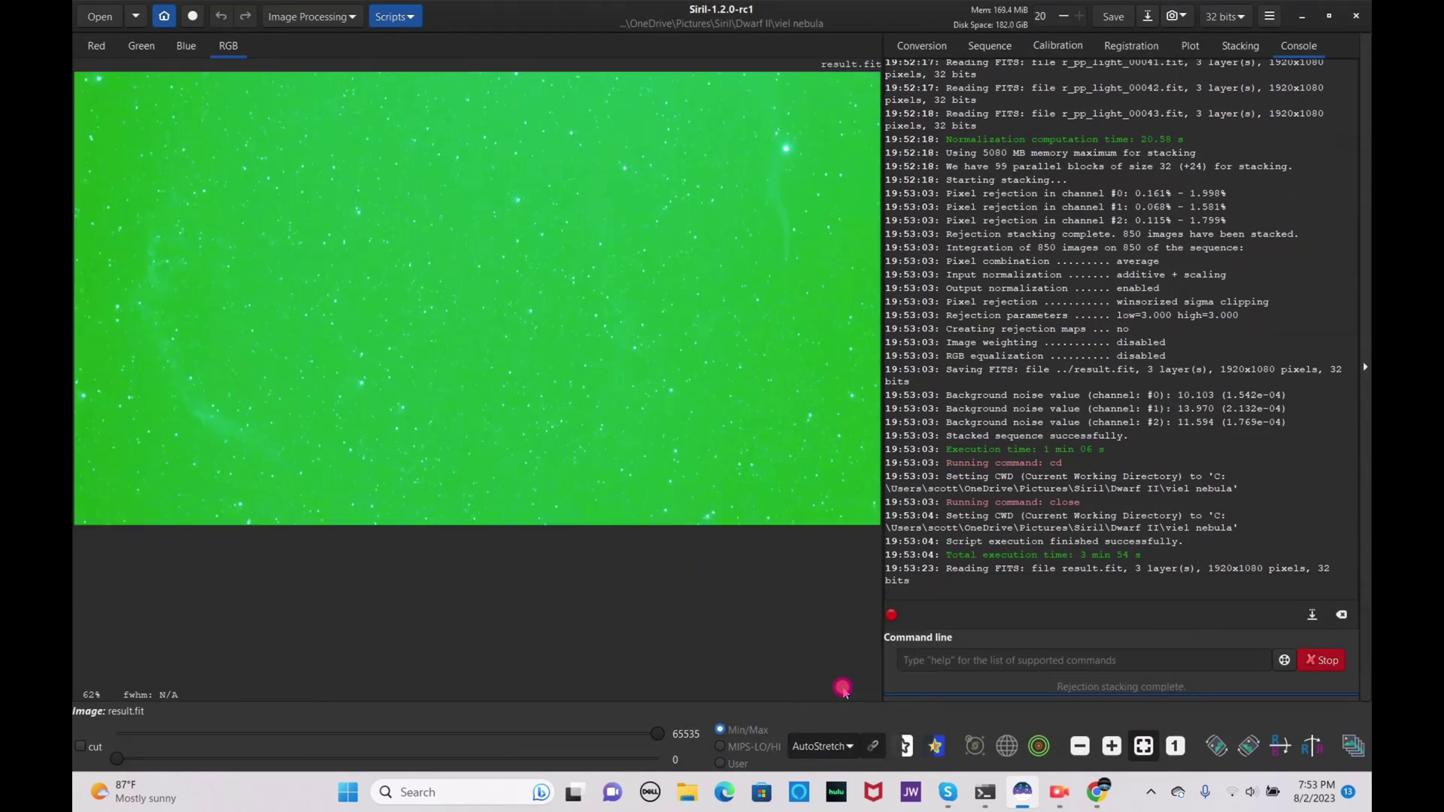
left_click(871, 744)
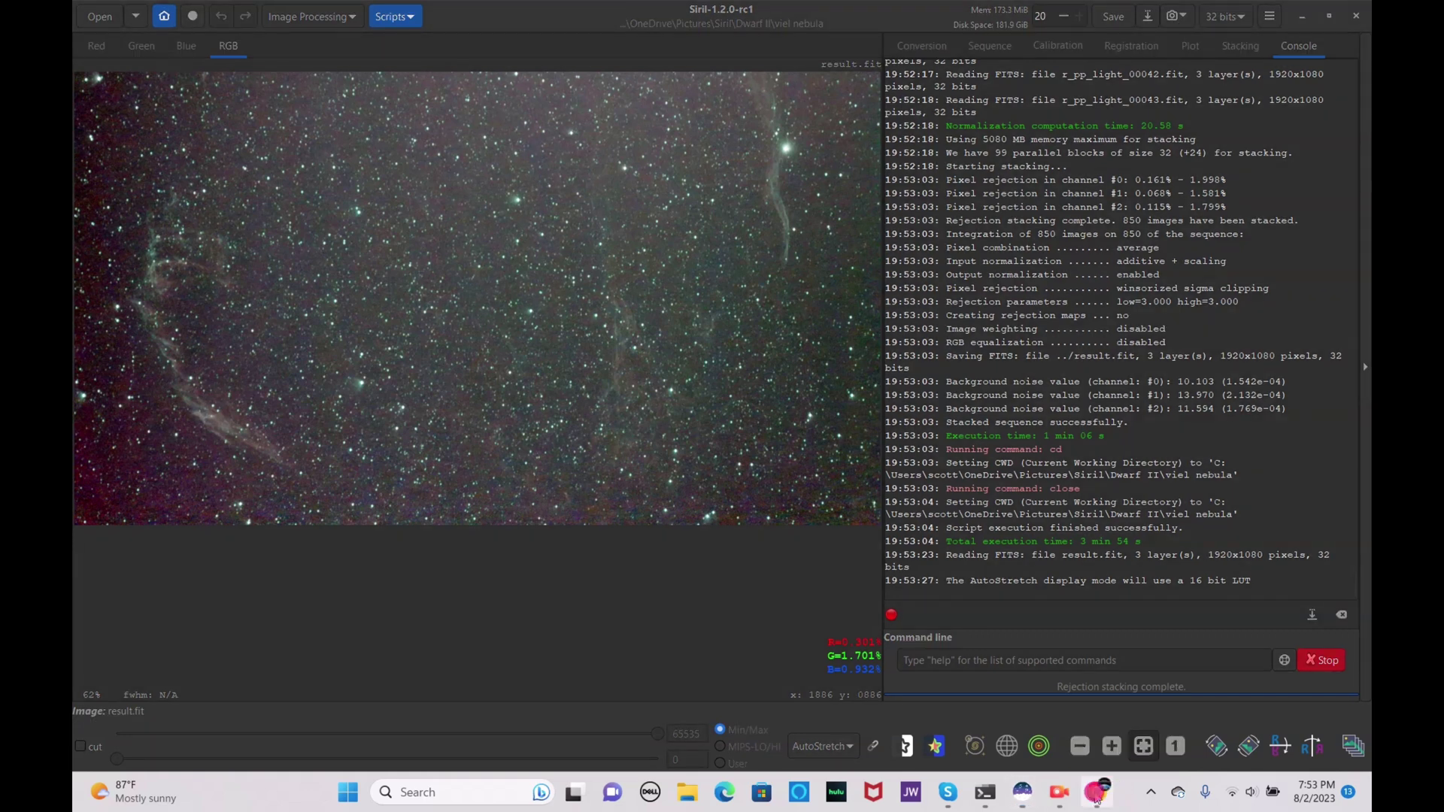
- Switch to the FITS Scrubber page in Chrome and upload result.fit from Pictures > Siril > Dwarf II > viel nebula
left_click(1097, 794)
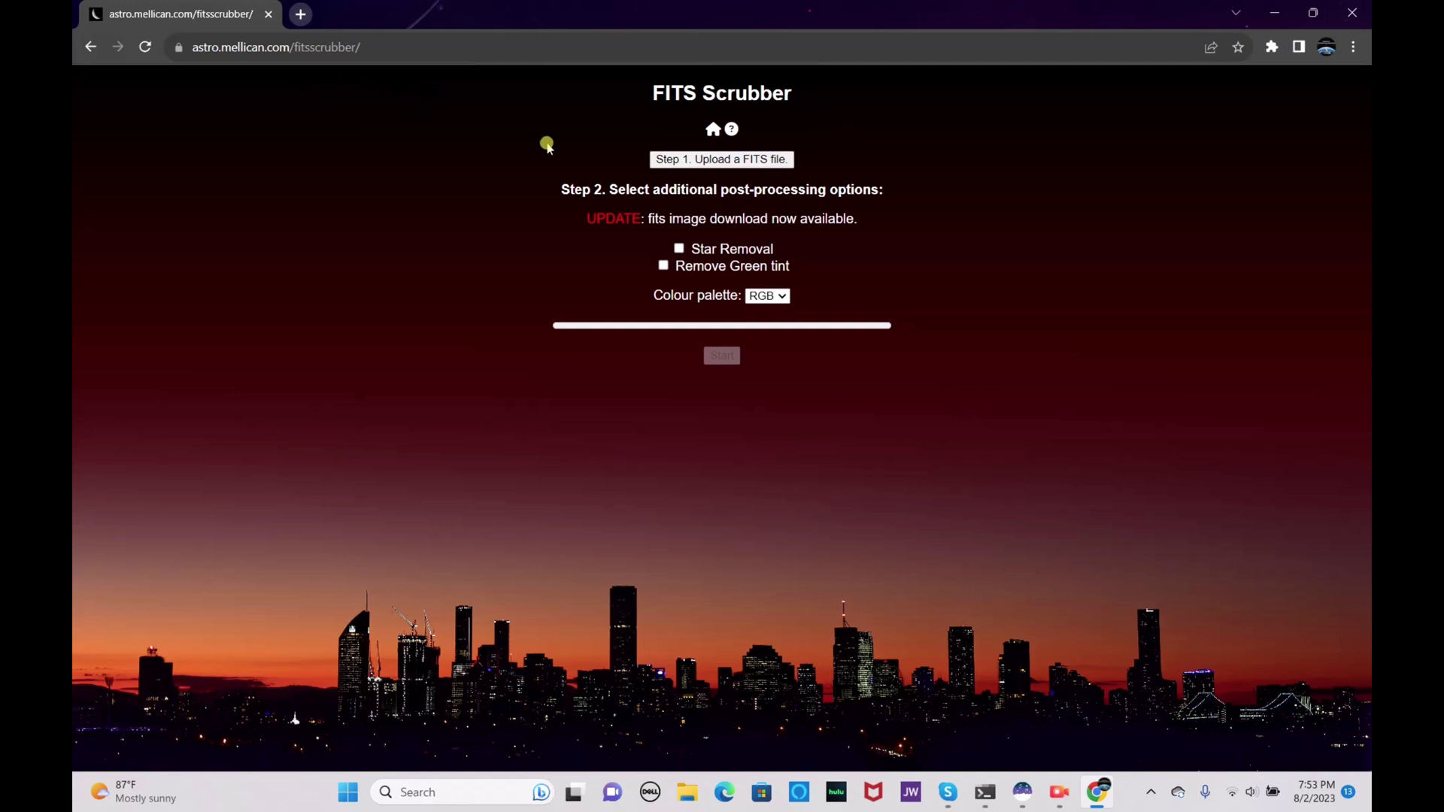
left_click(728, 159)
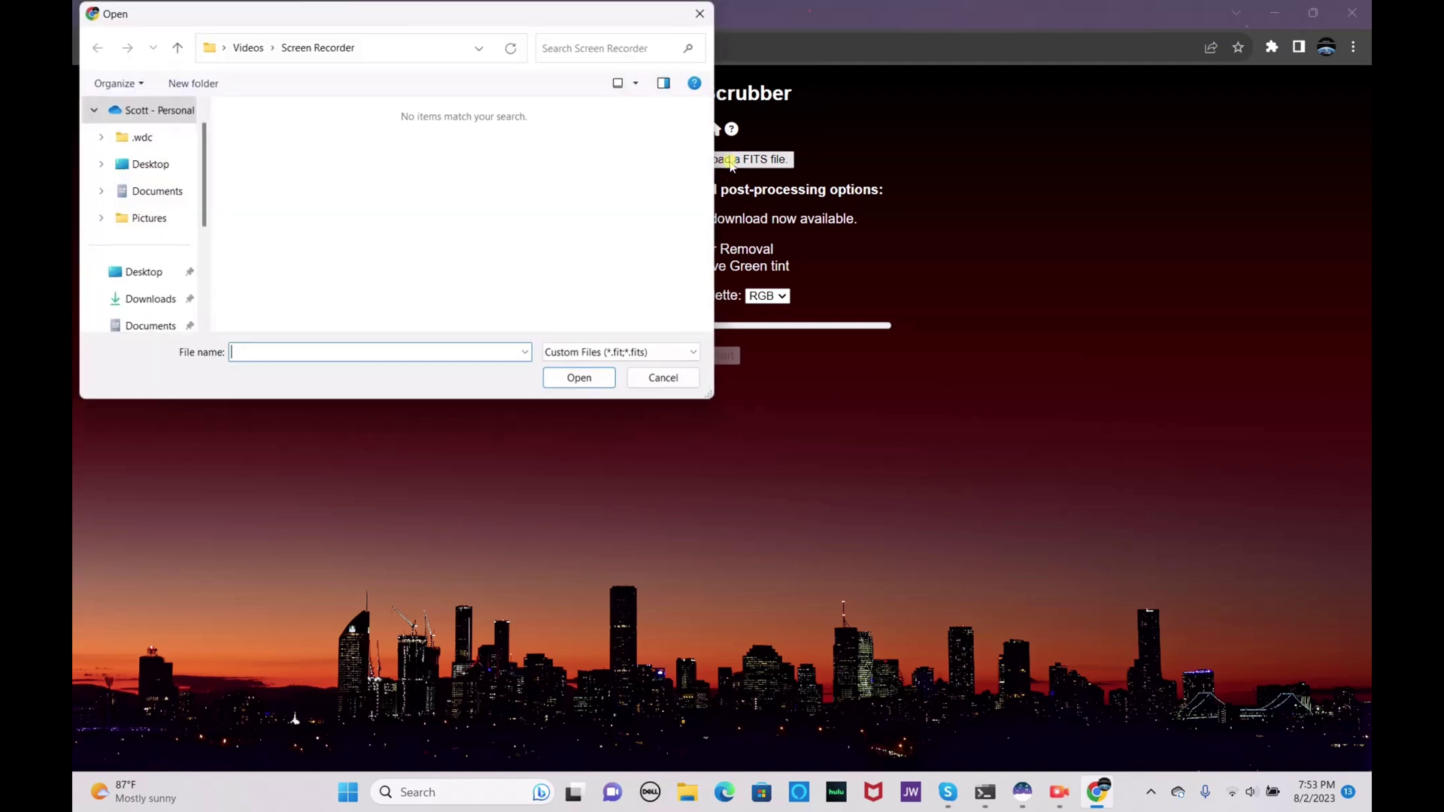
left_click(154, 219)
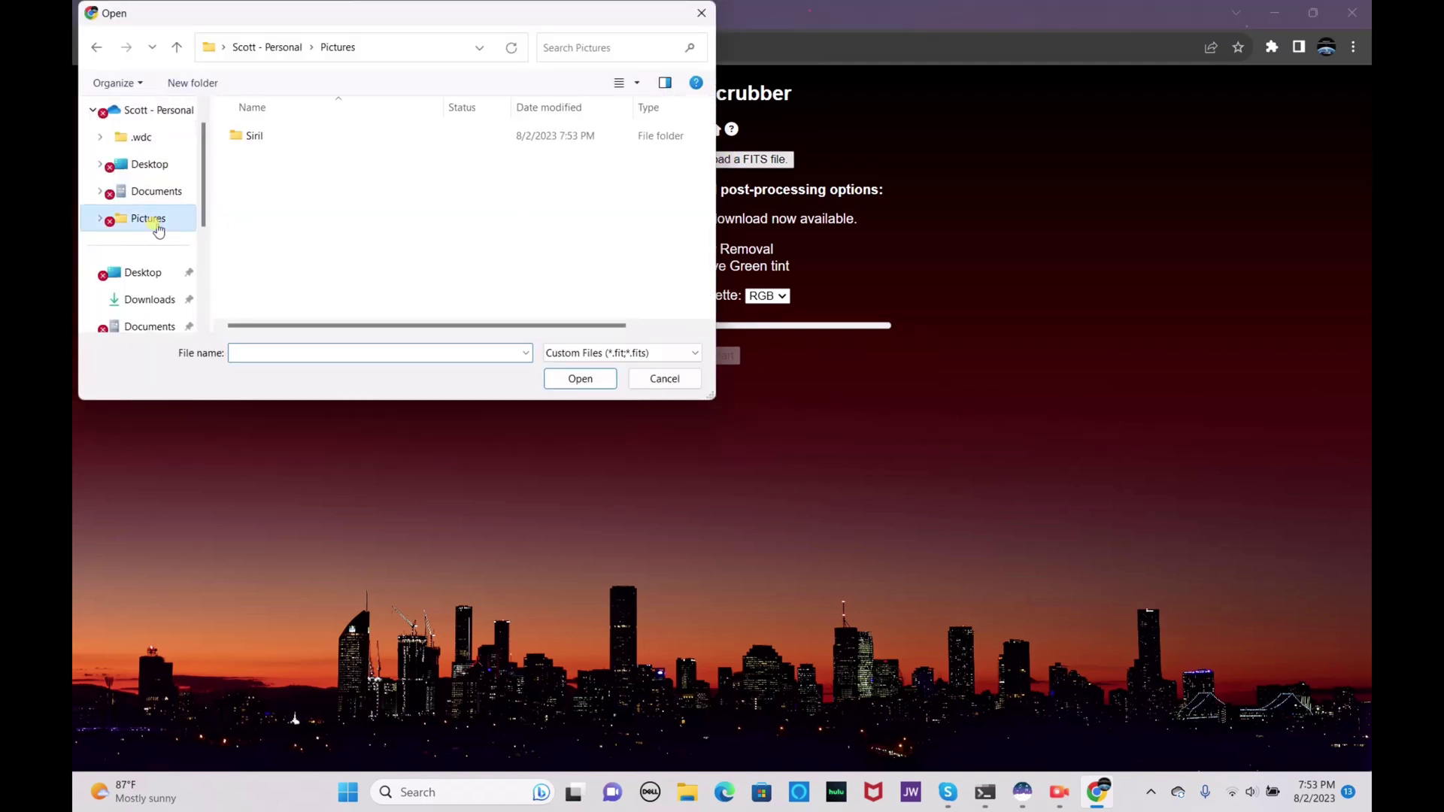
left_click(254, 138)
double_click(255, 138)
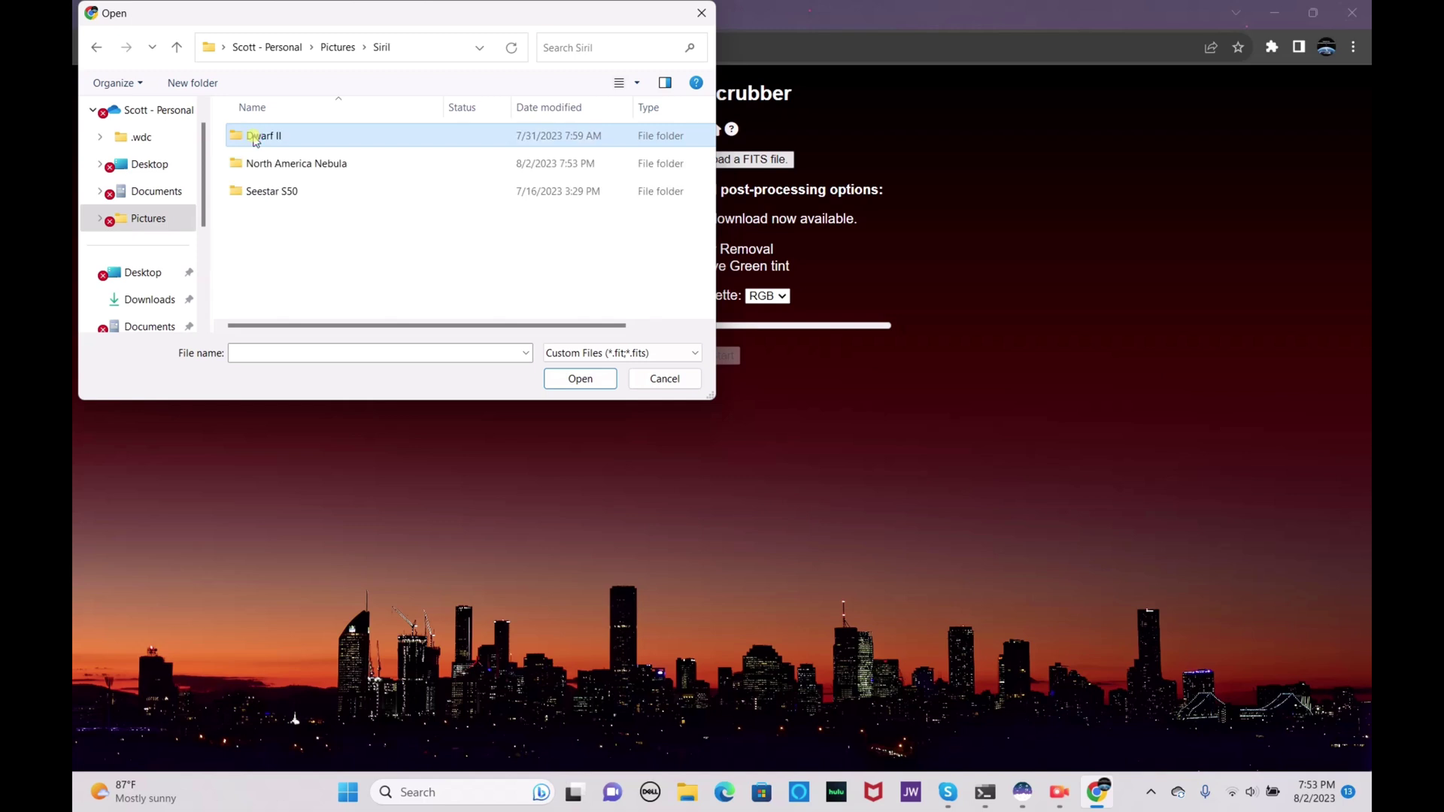
double_click(255, 138)
double_click(289, 194)
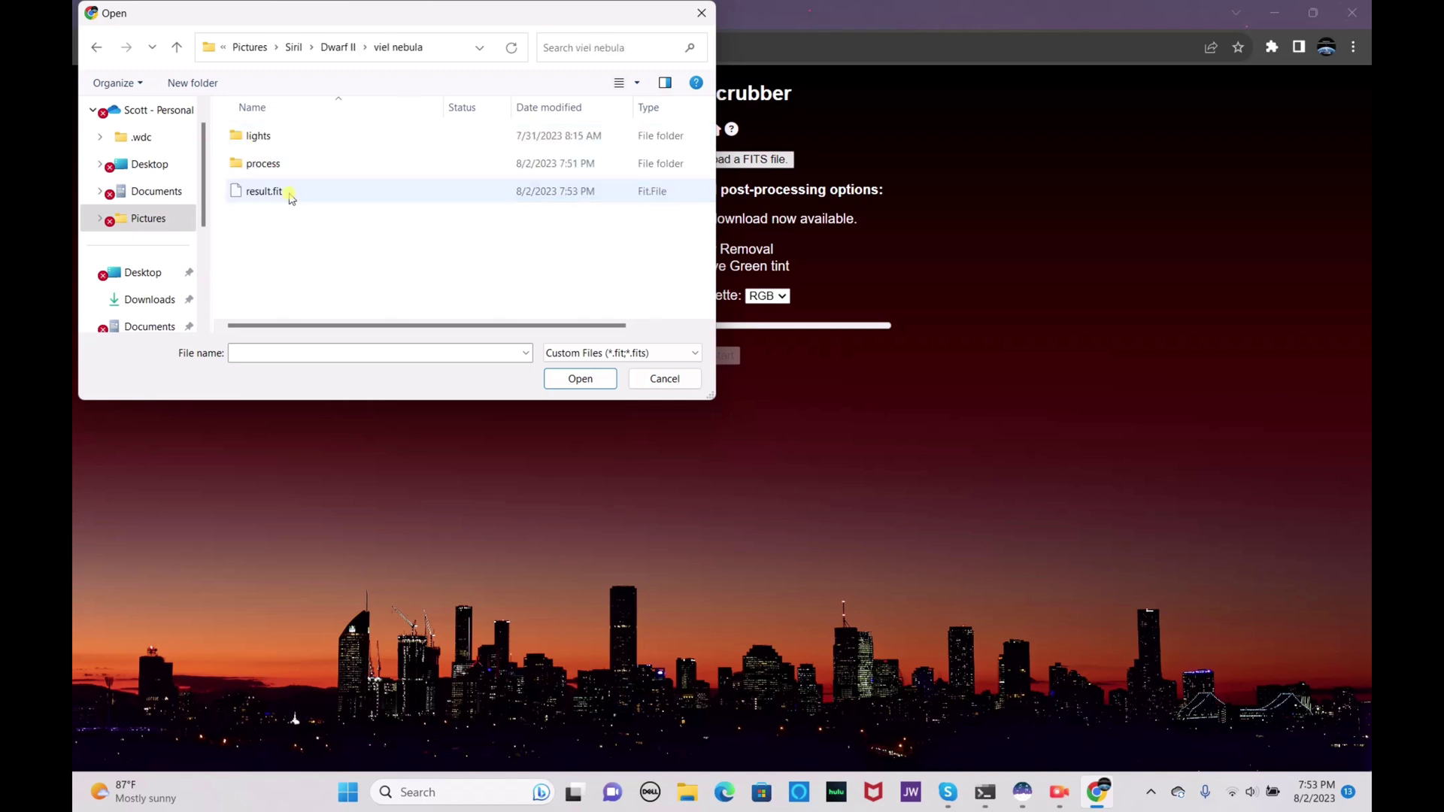
left_click(291, 194)
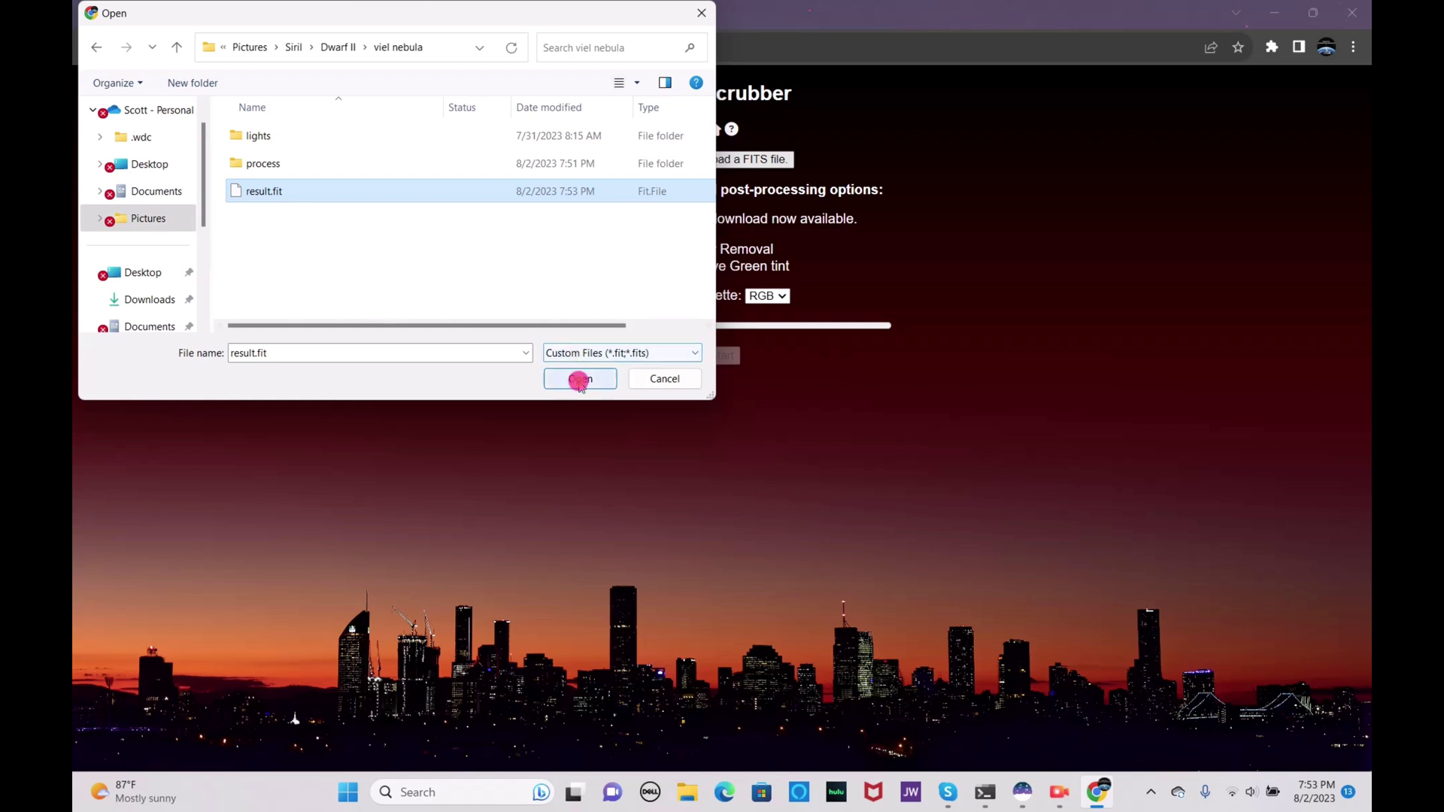
left_click(578, 379)
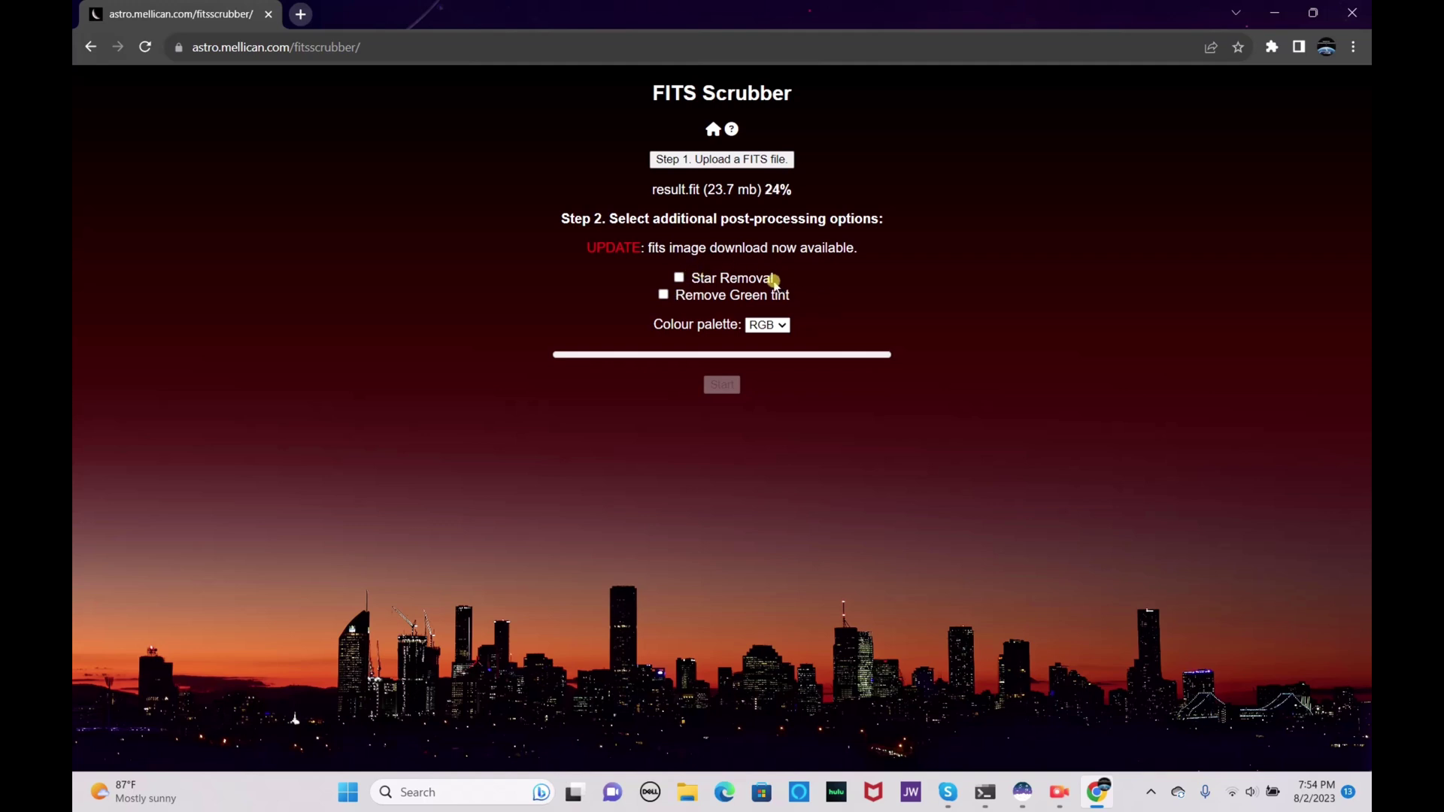
- Enable green tint removal for the uploaded file and start the FITS Scrubber processing
left_click(663, 295)
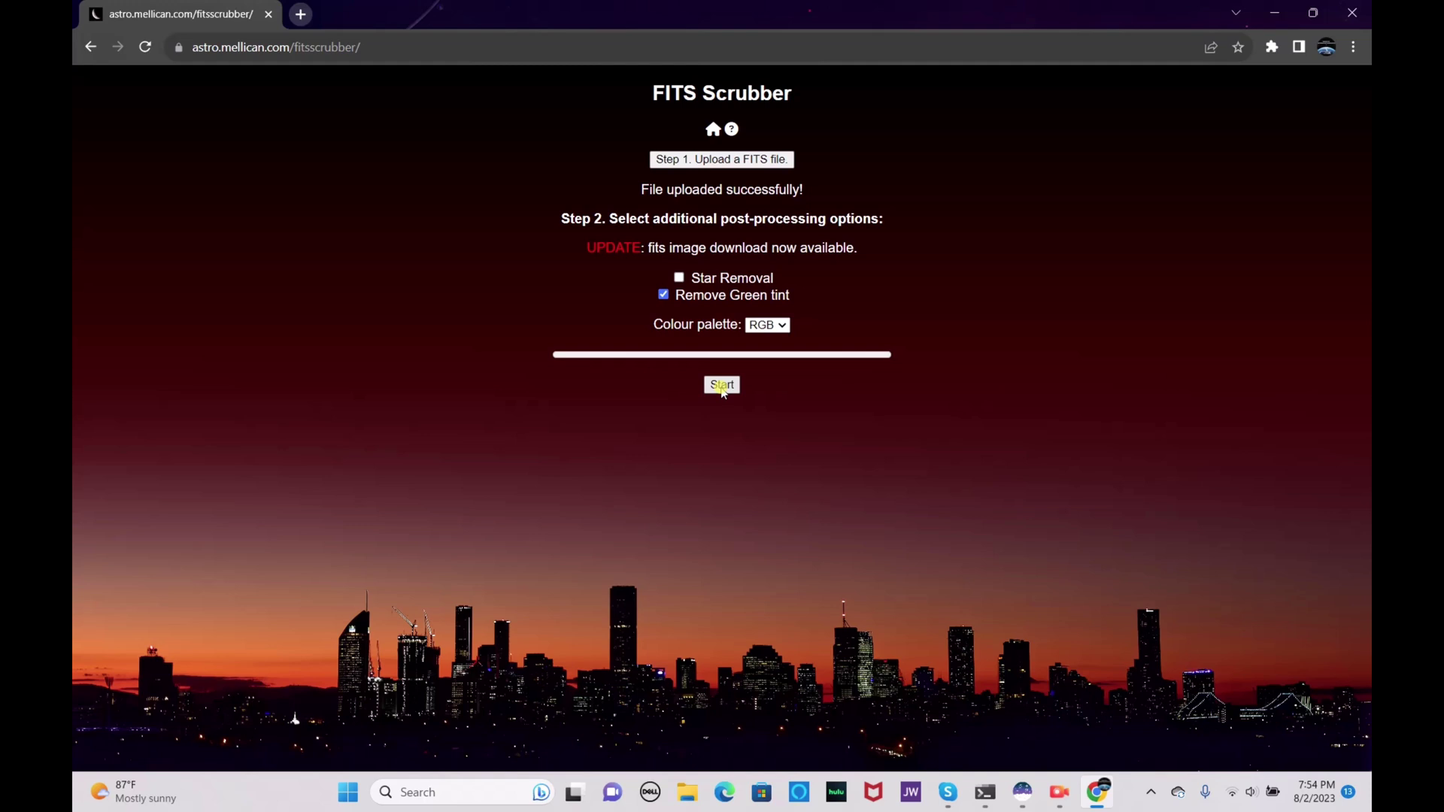
left_click(722, 387)
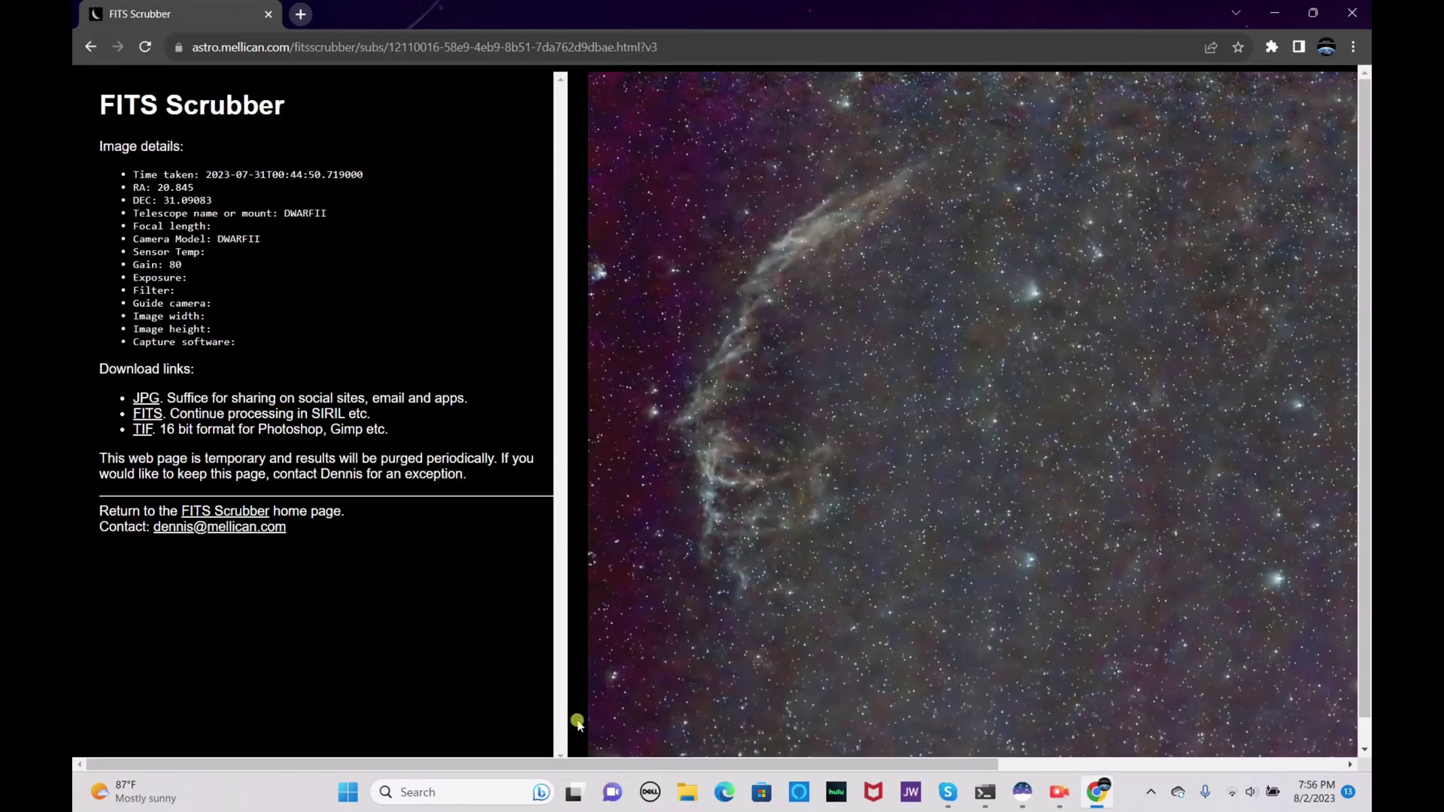
- Look over the whole processed nebula image and download its FITS version
left_click_drag(583, 764, 981, 740)
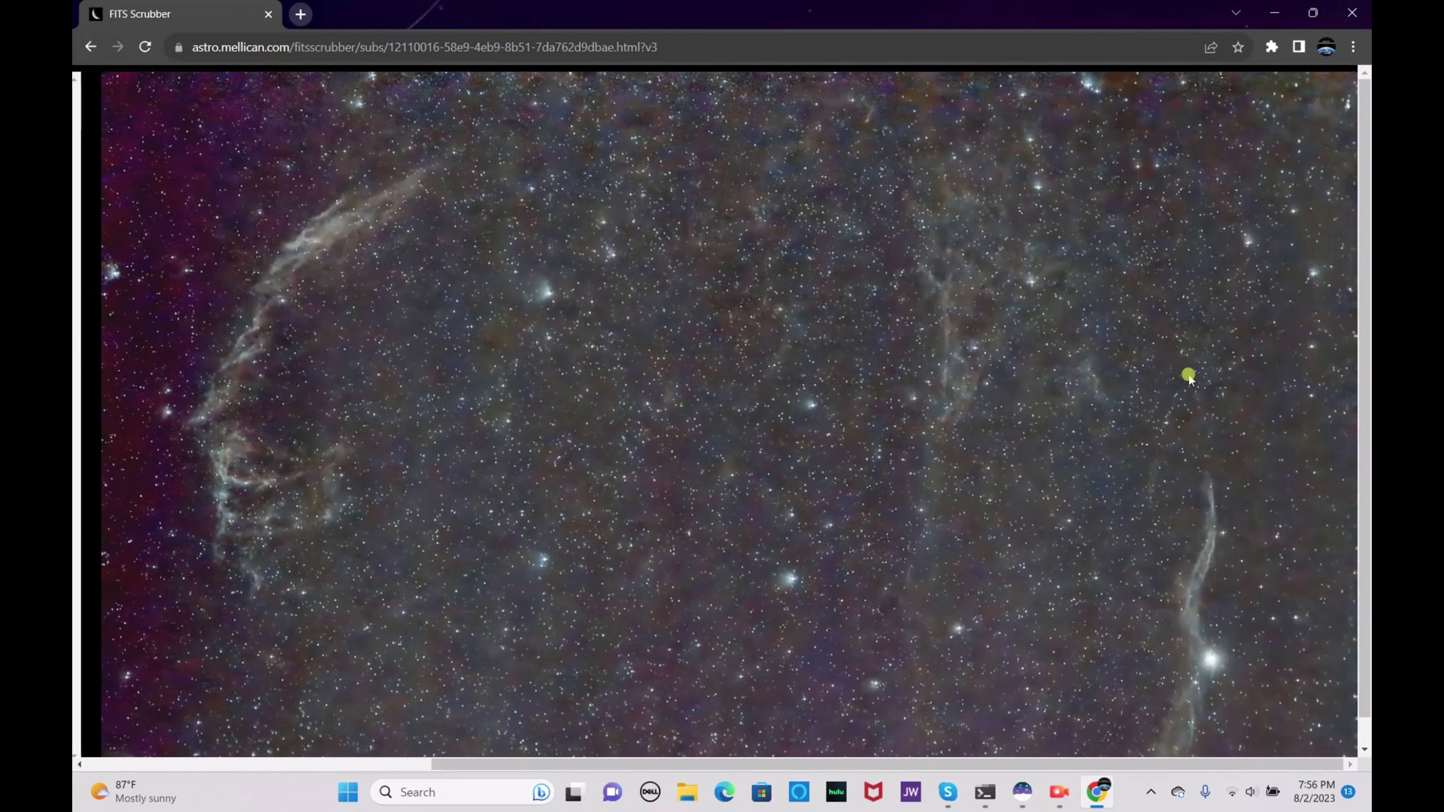
scroll(1363, 376, "down", 1)
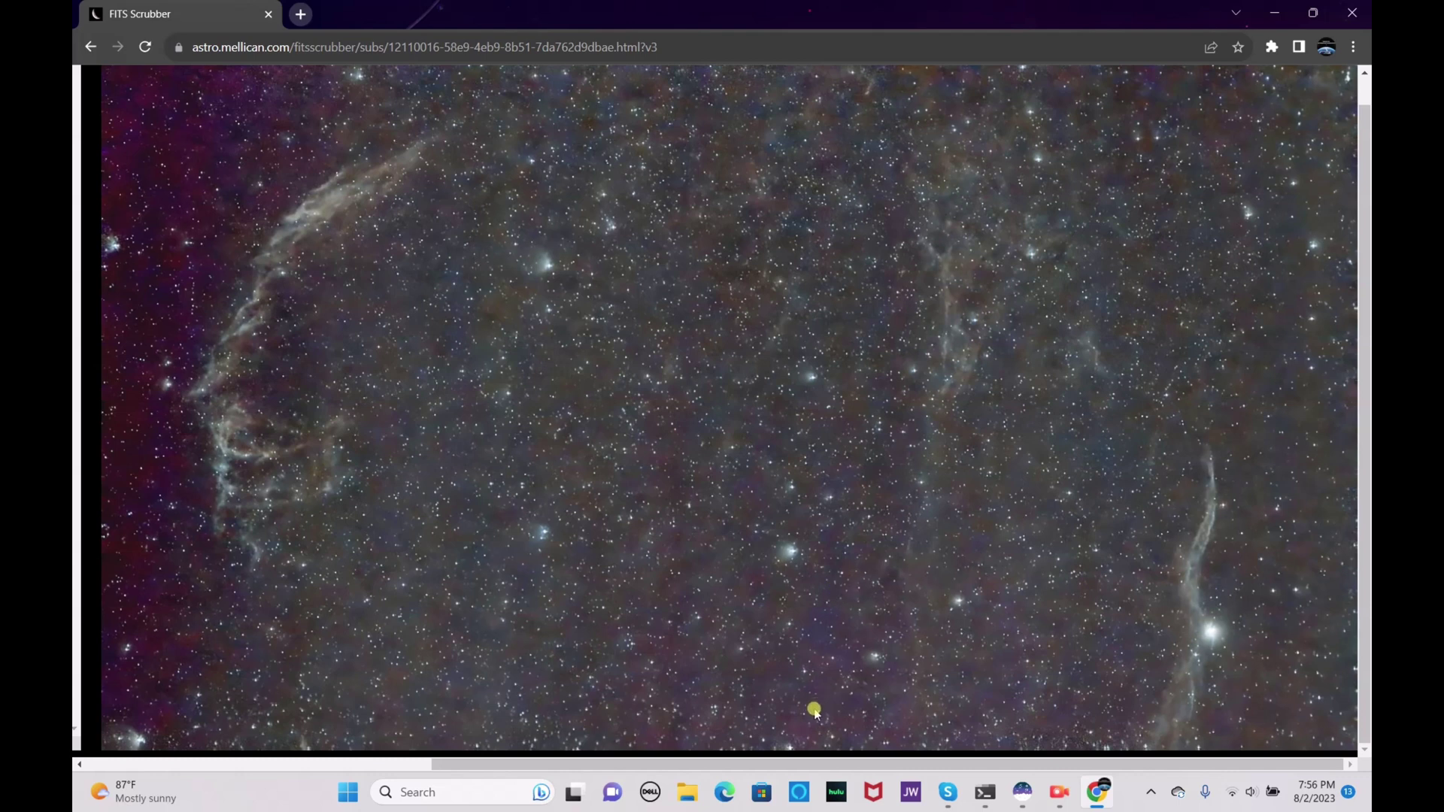
left_click_drag(805, 764, 461, 752)
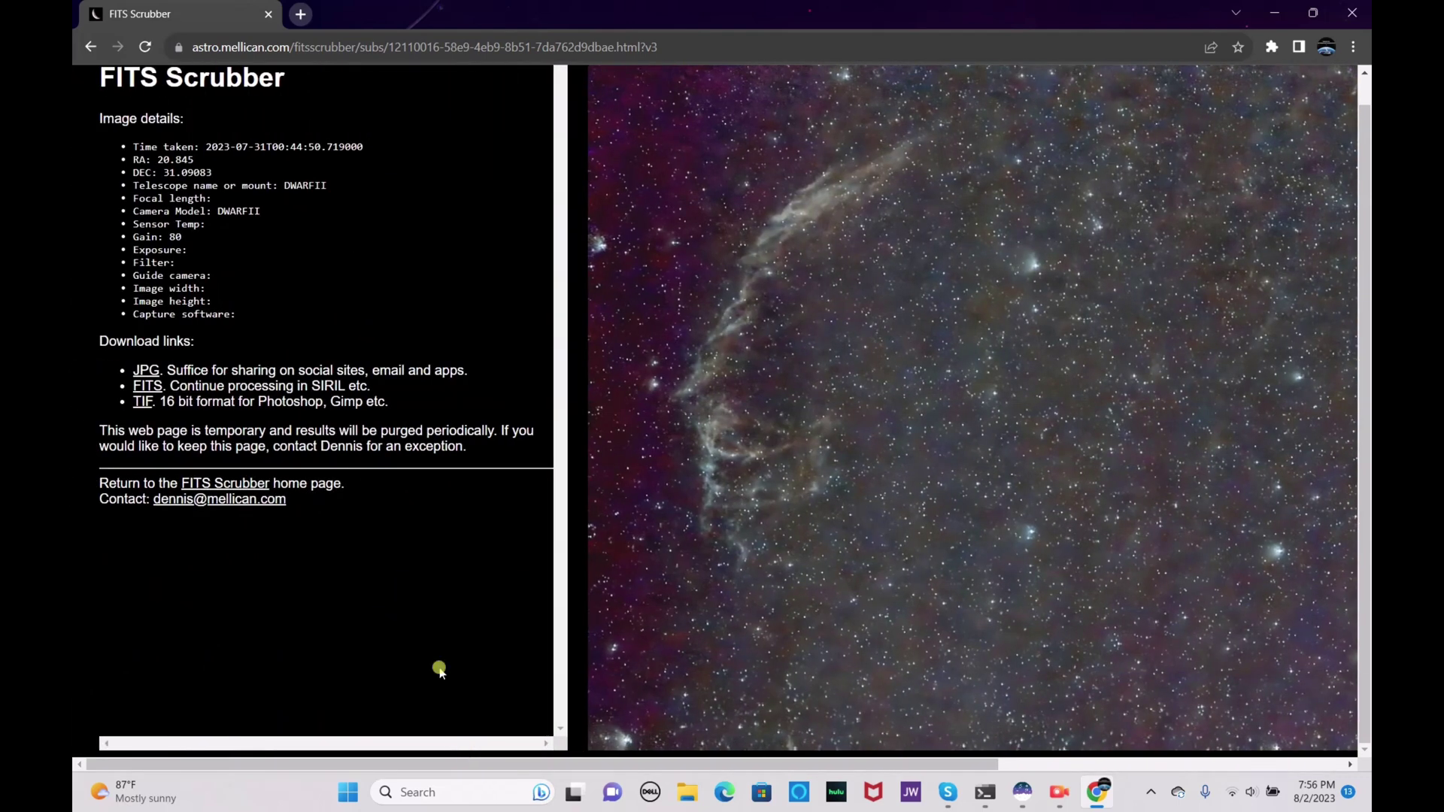
left_click(160, 388)
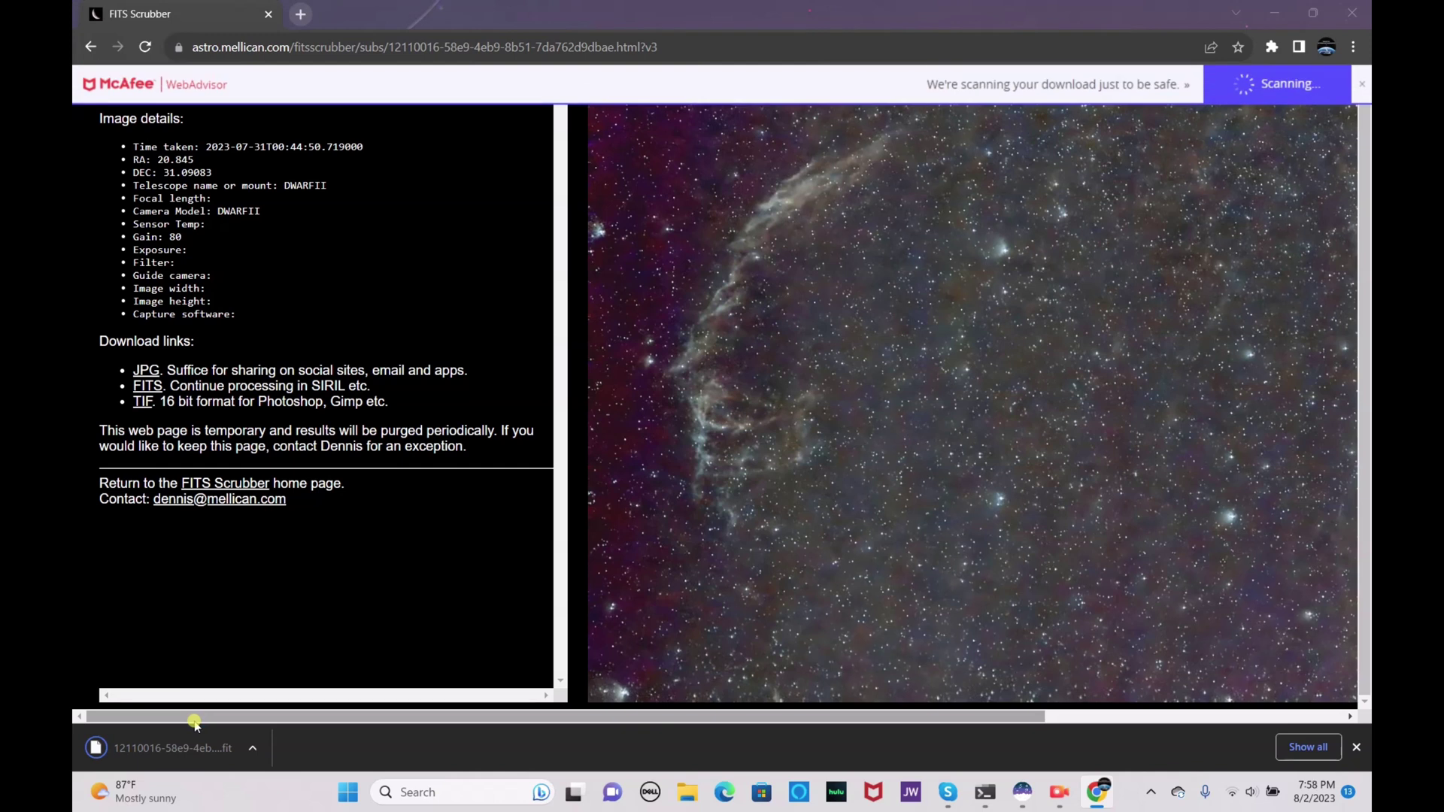
- Switch back to Siril and save the current result.fit image
left_click(1022, 792)
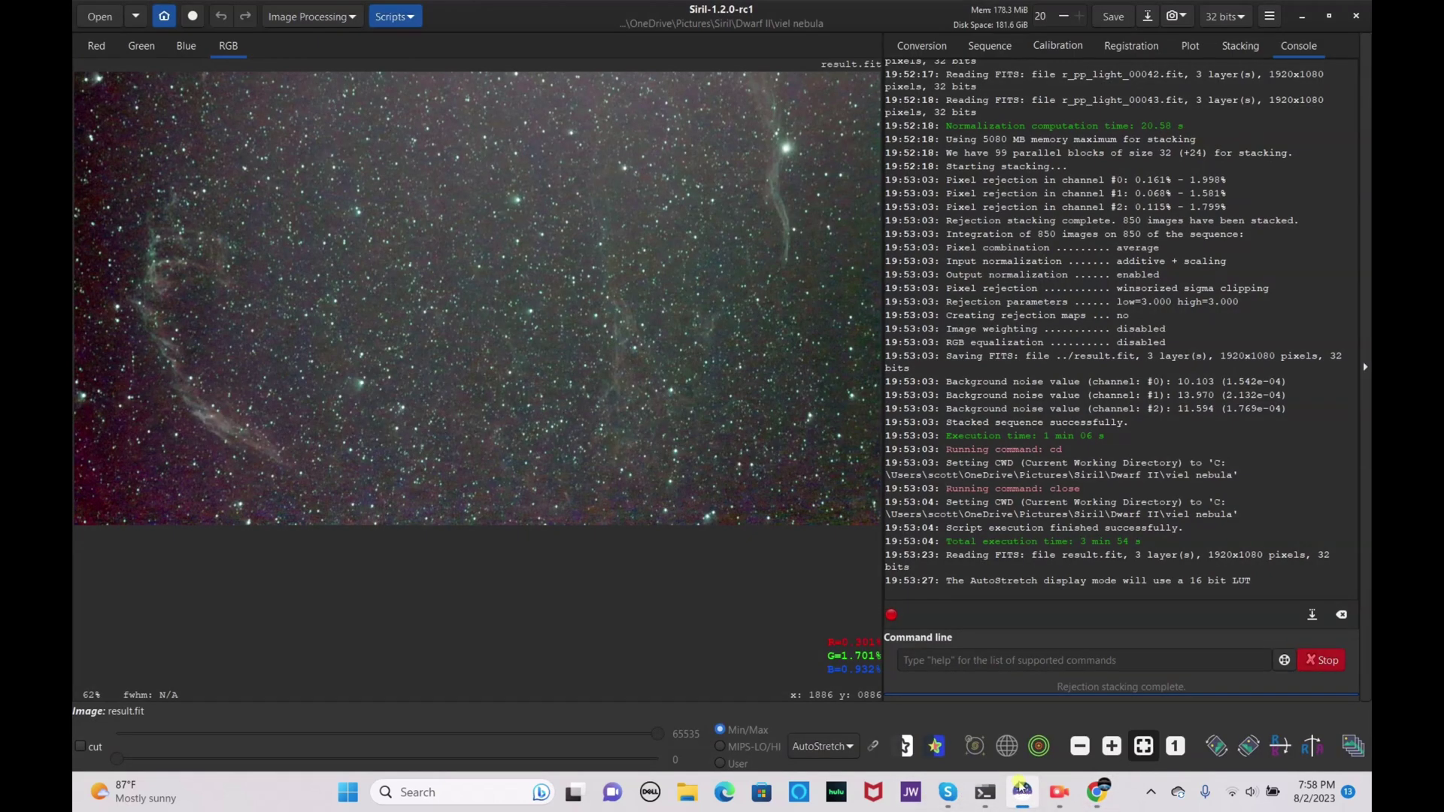
left_click(106, 14)
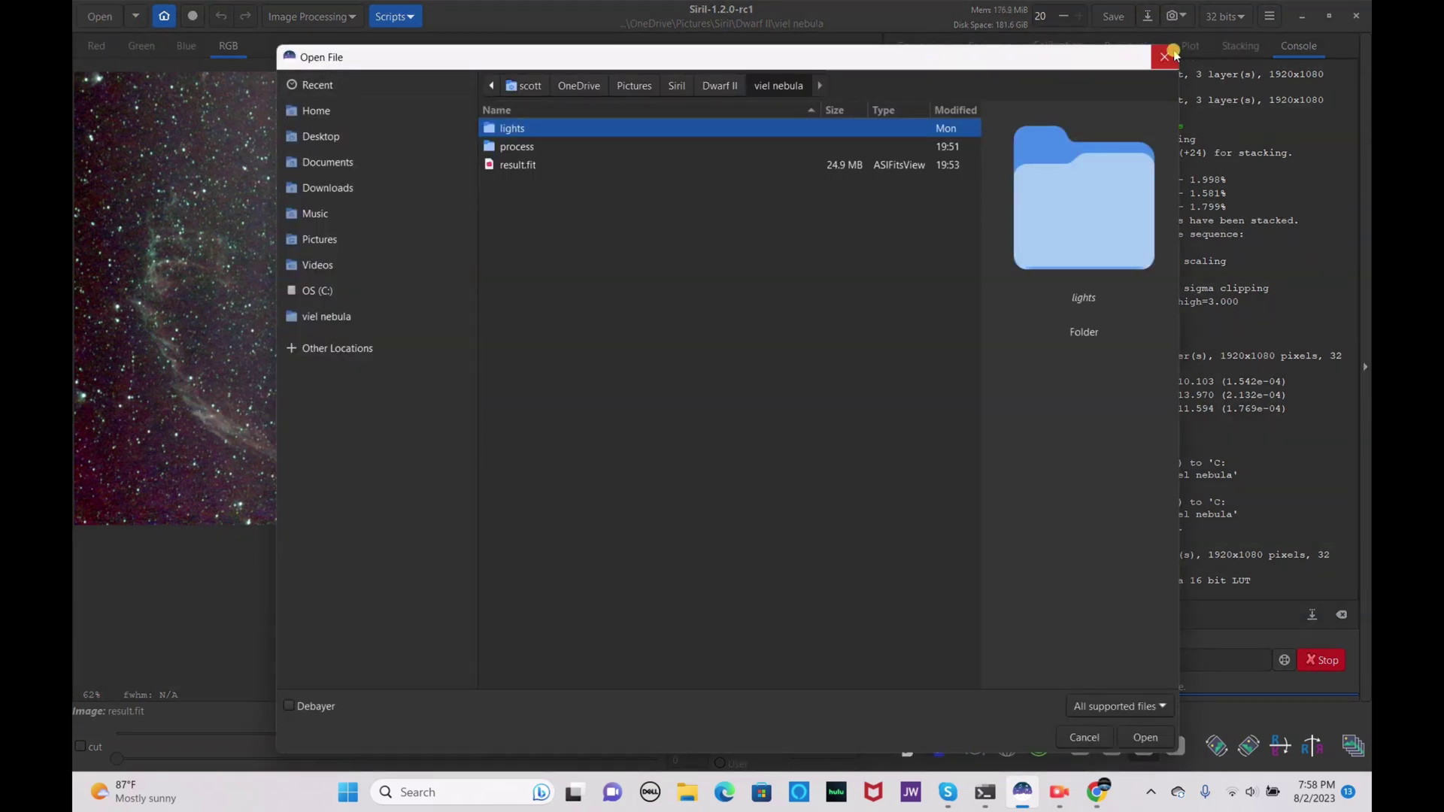
left_click(1164, 56)
left_click(1120, 18)
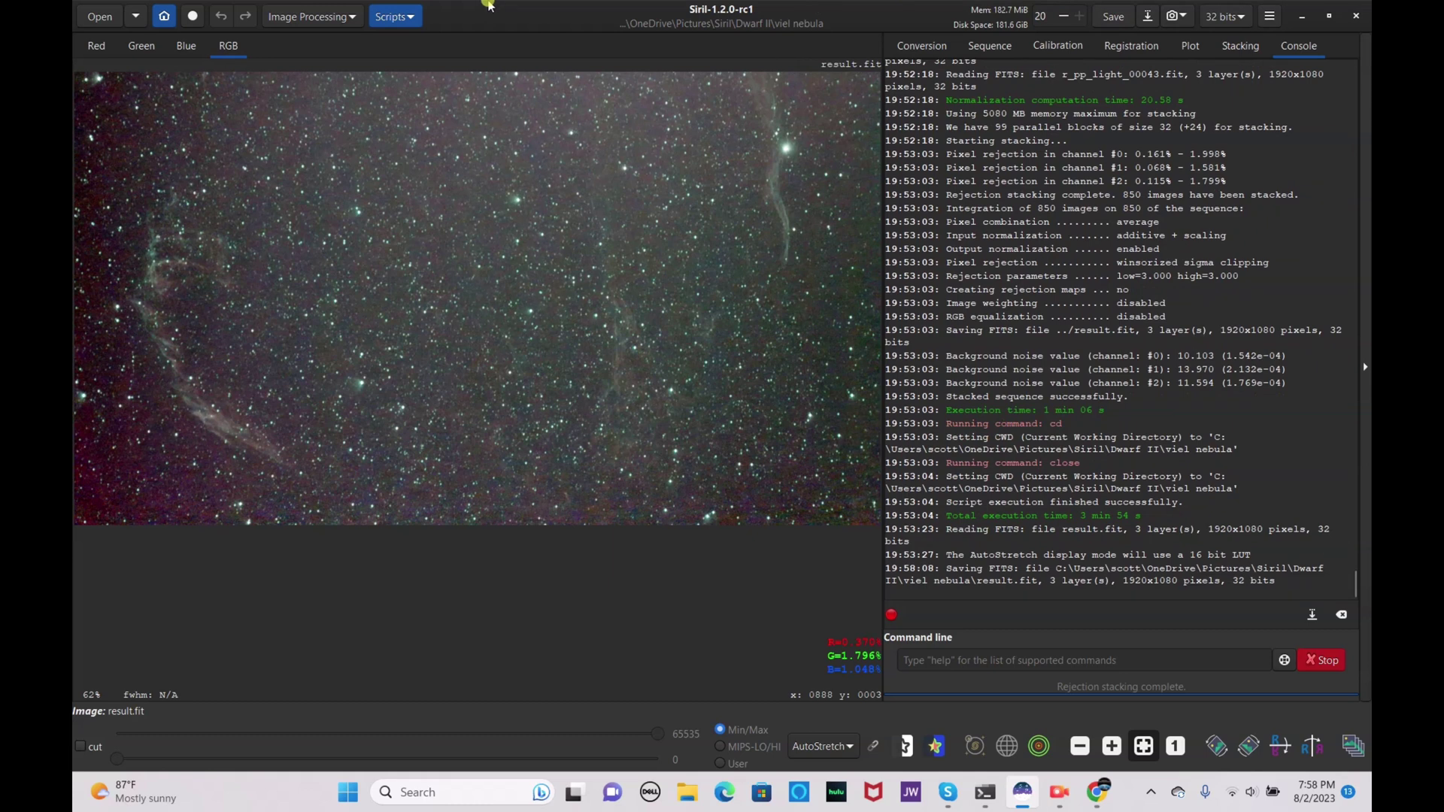
left_click(103, 15)
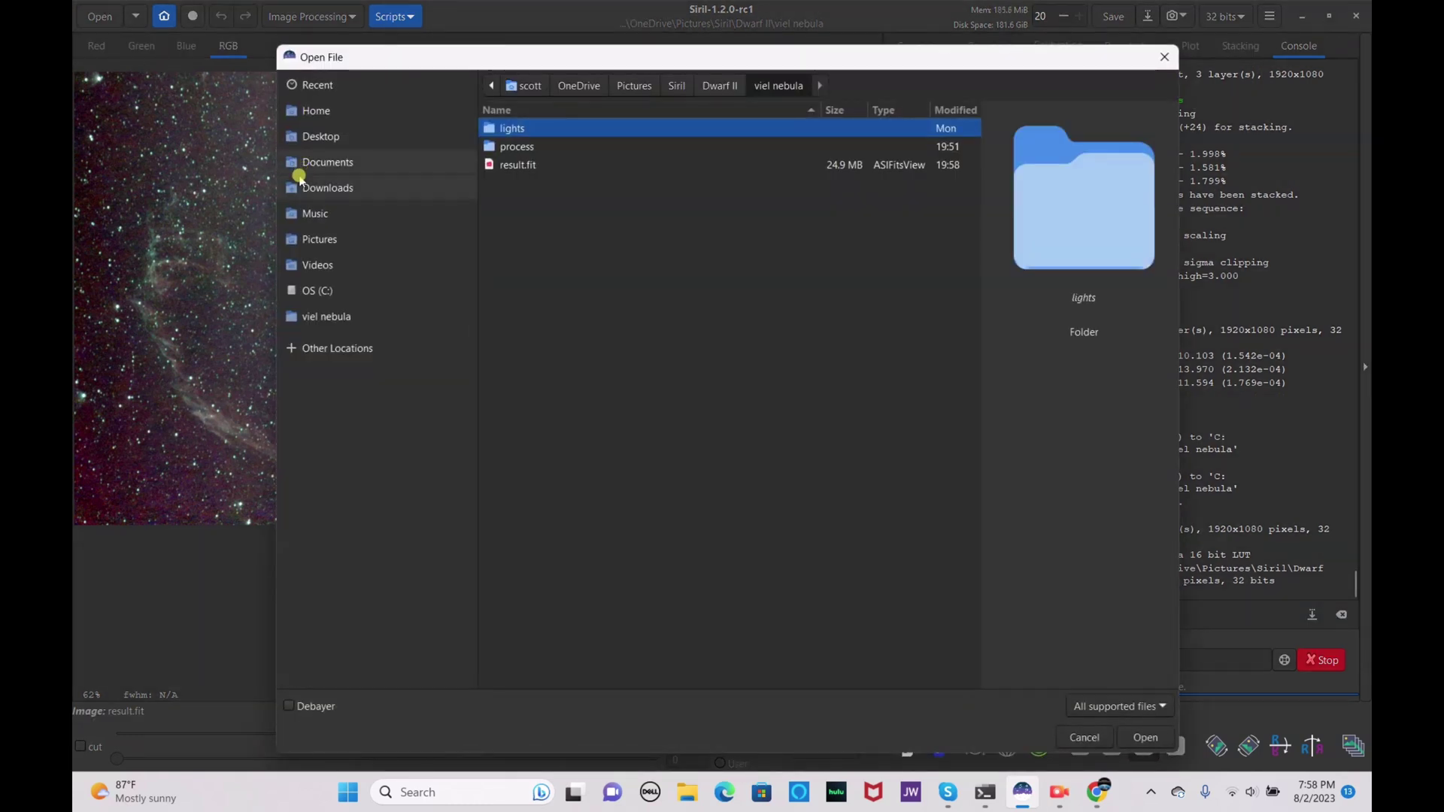
left_click(298, 185)
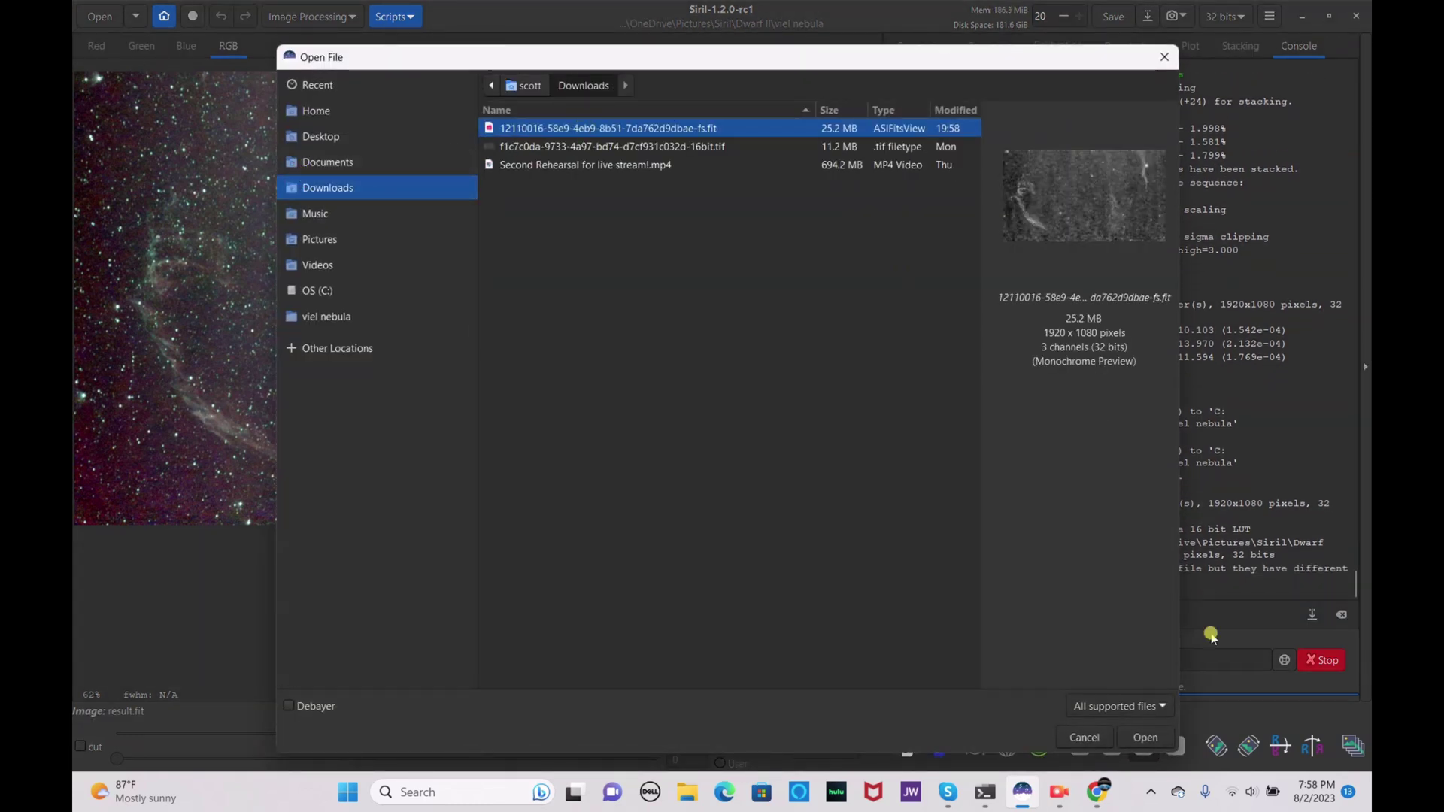
left_click(1148, 733)
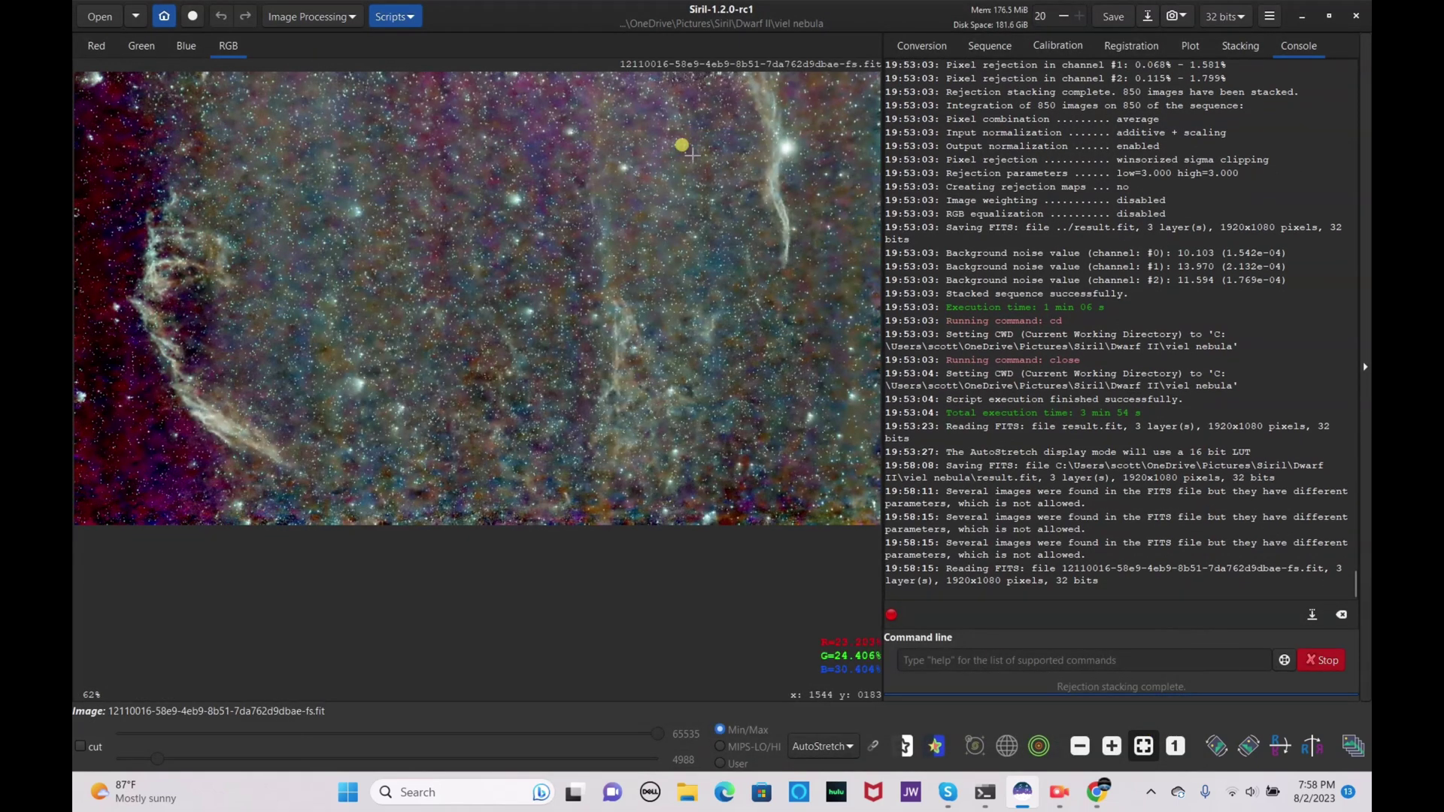
- Extract the image background with RBF interpolation, generating samples at a grid tolerance of 0.66, and apply the subtraction
left_click(323, 18)
left_click(252, 418)
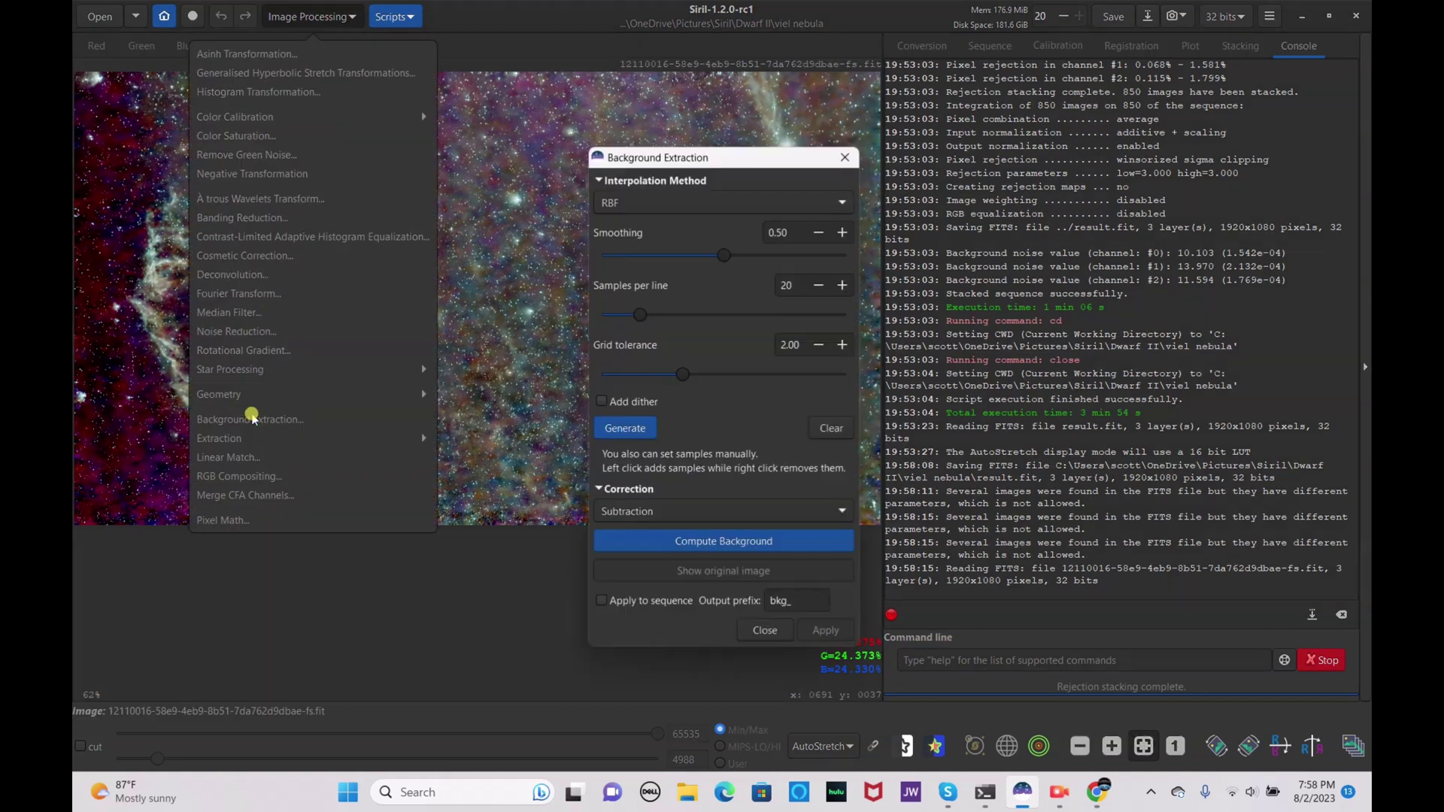
left_click(621, 425)
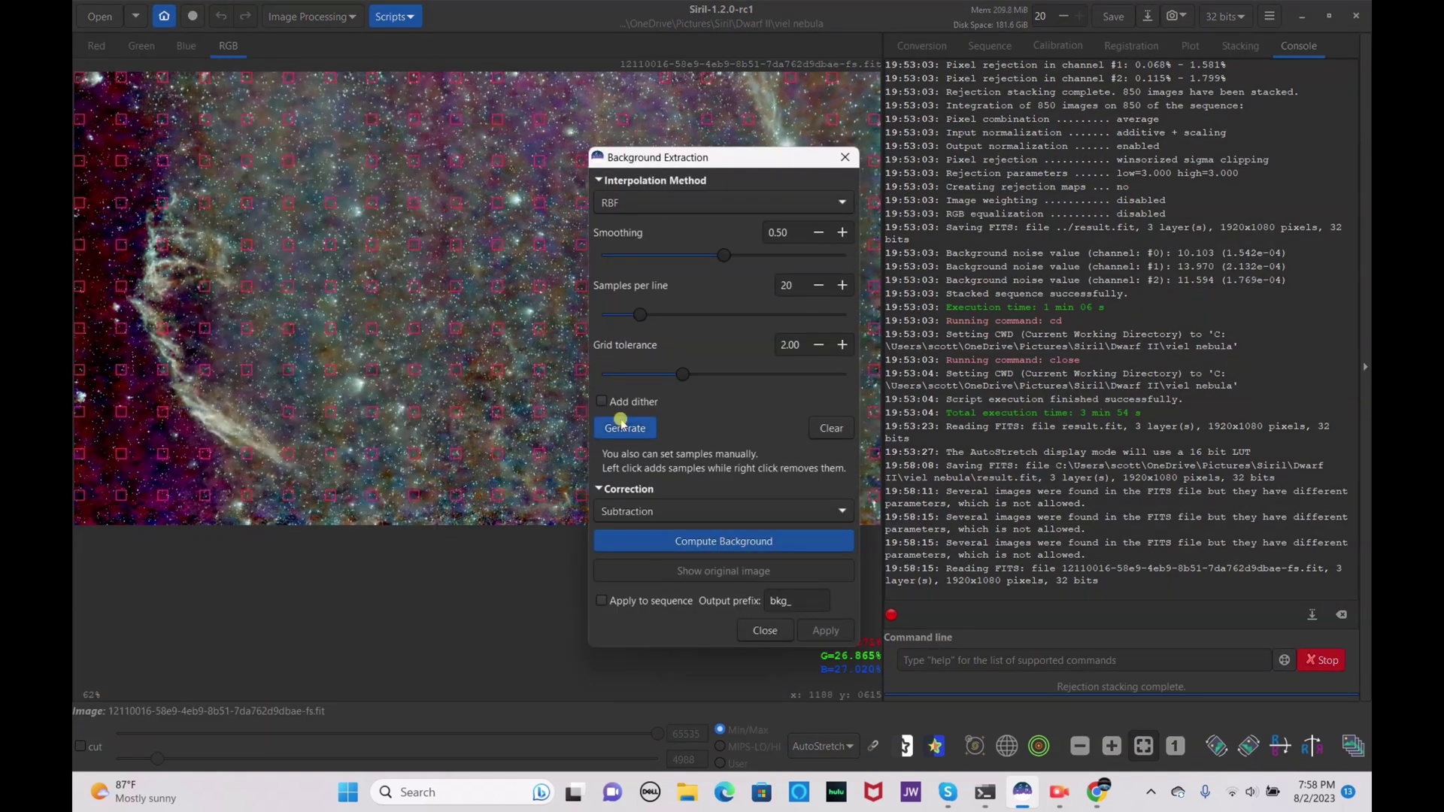
left_click(642, 429)
left_click(641, 372)
left_click(634, 427)
left_click(761, 543)
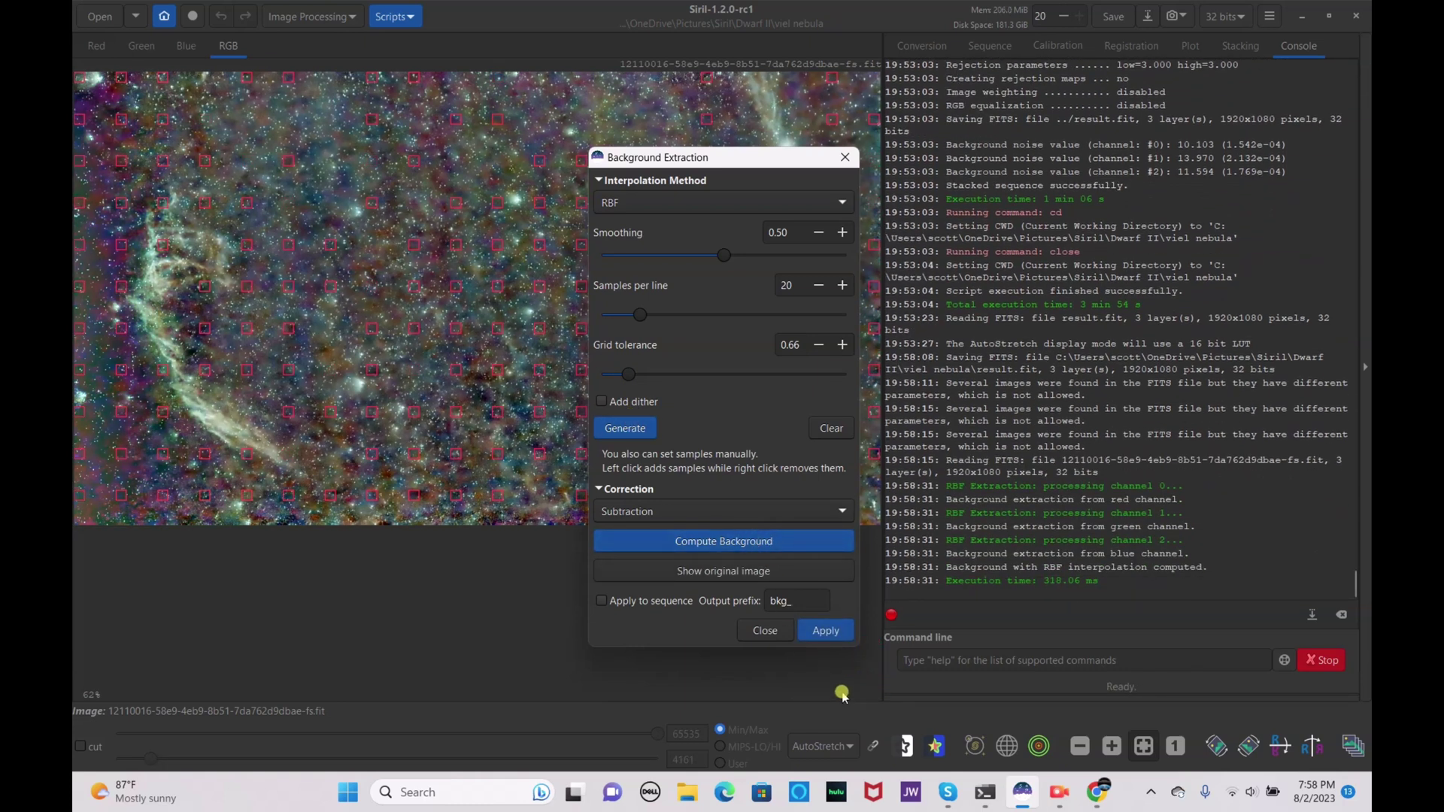
left_click(839, 631)
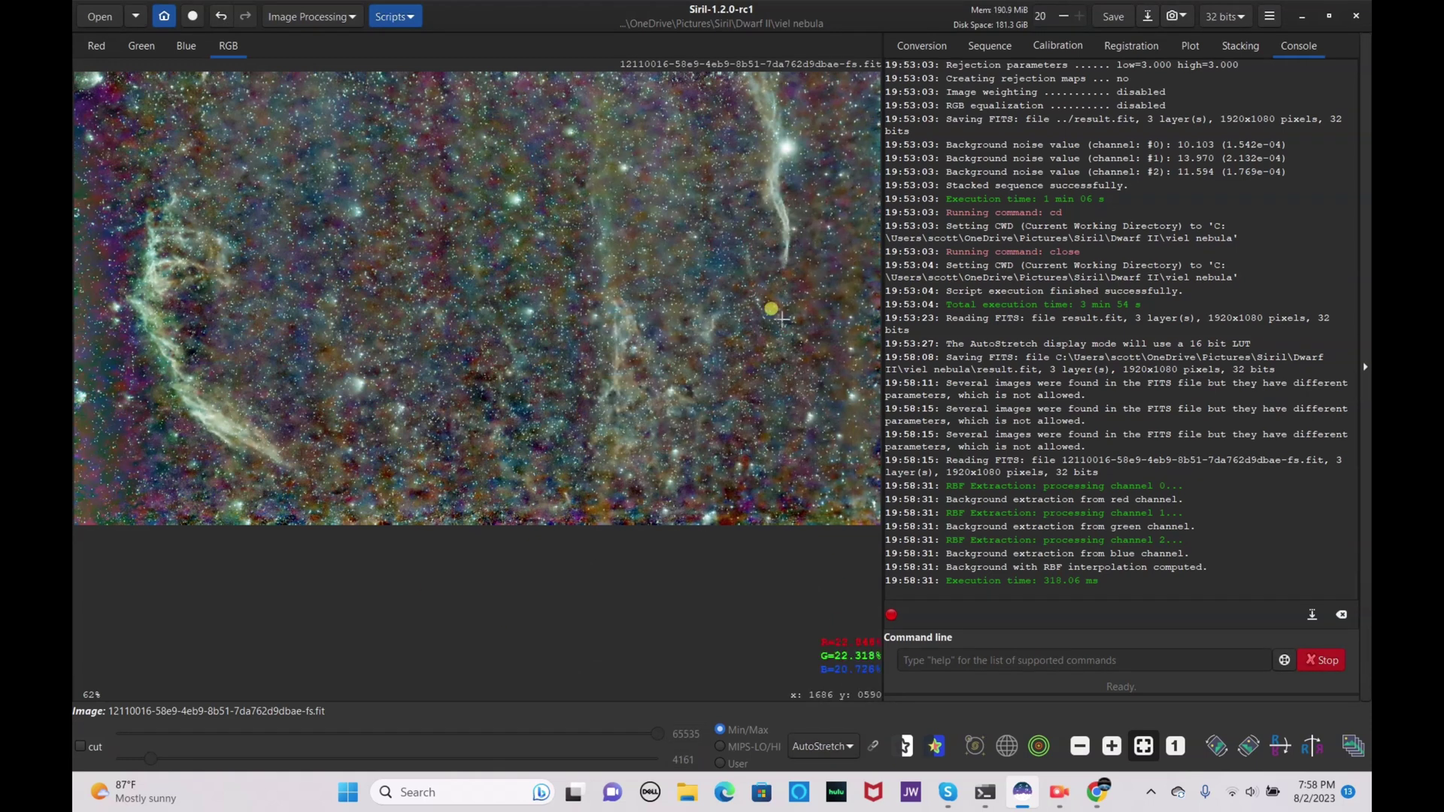
- Switch the display mode to Linear and apply a generalised hyperbolic transform with stretch factor 0.332 and symmetry point 0.20286
left_click(825, 746)
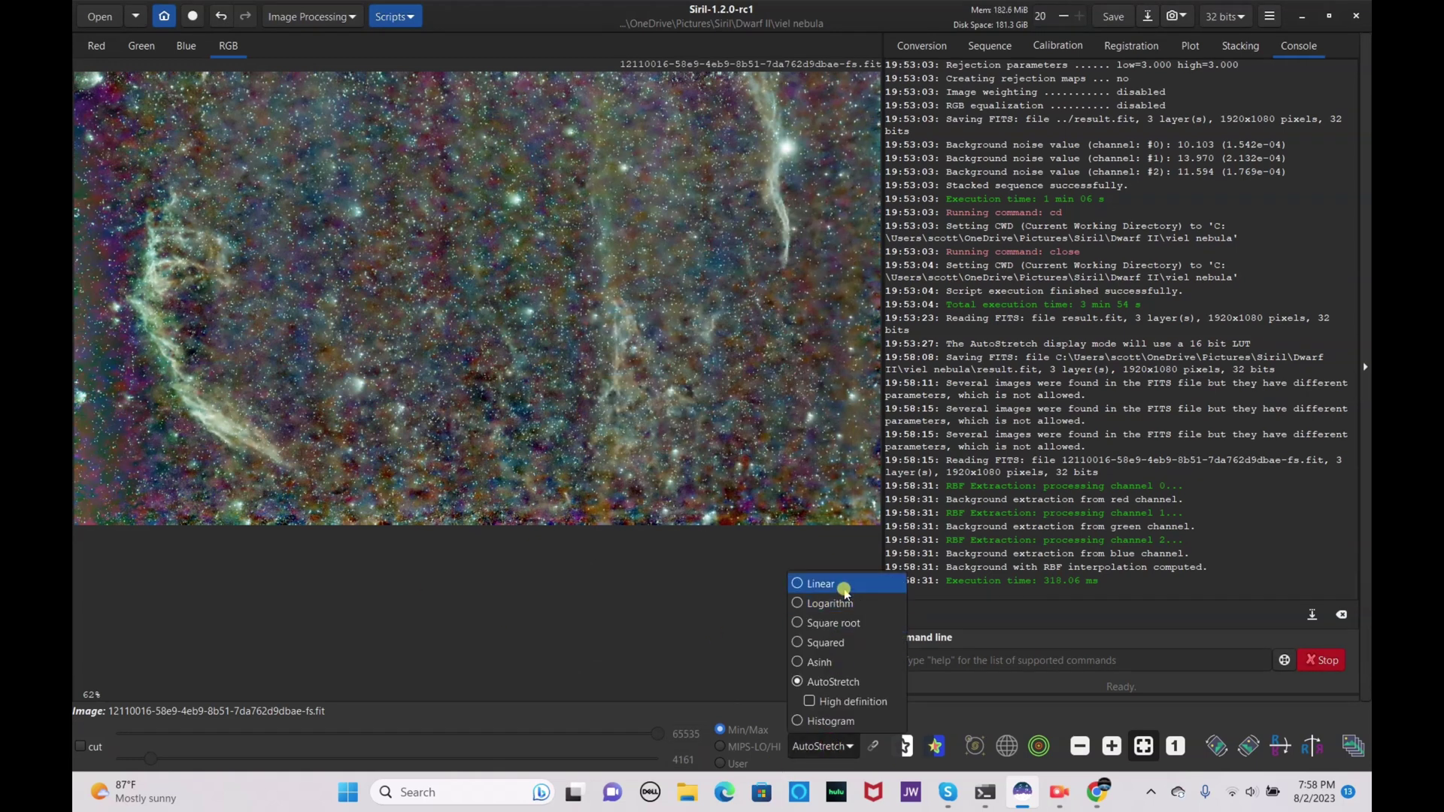
left_click(843, 592)
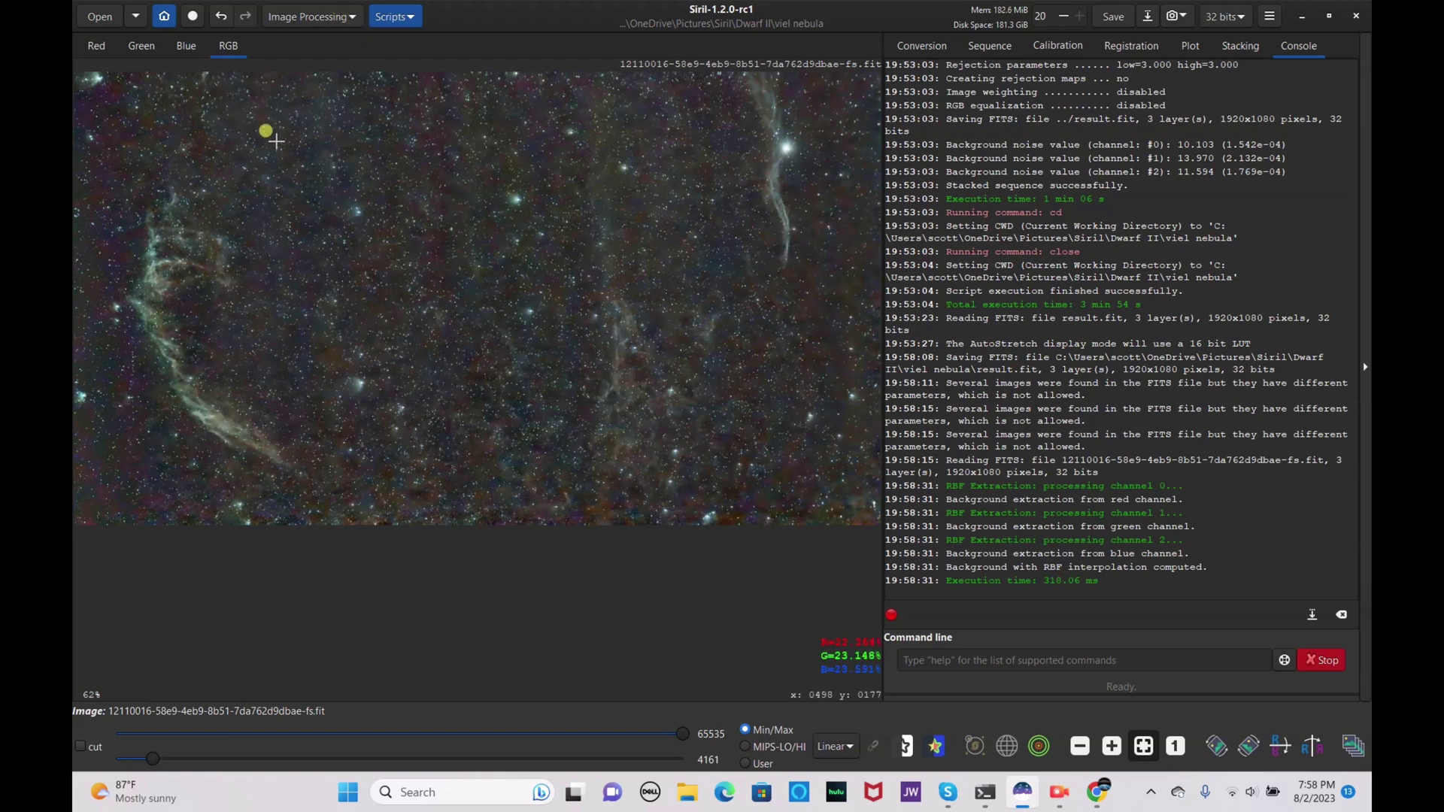
left_click(313, 12)
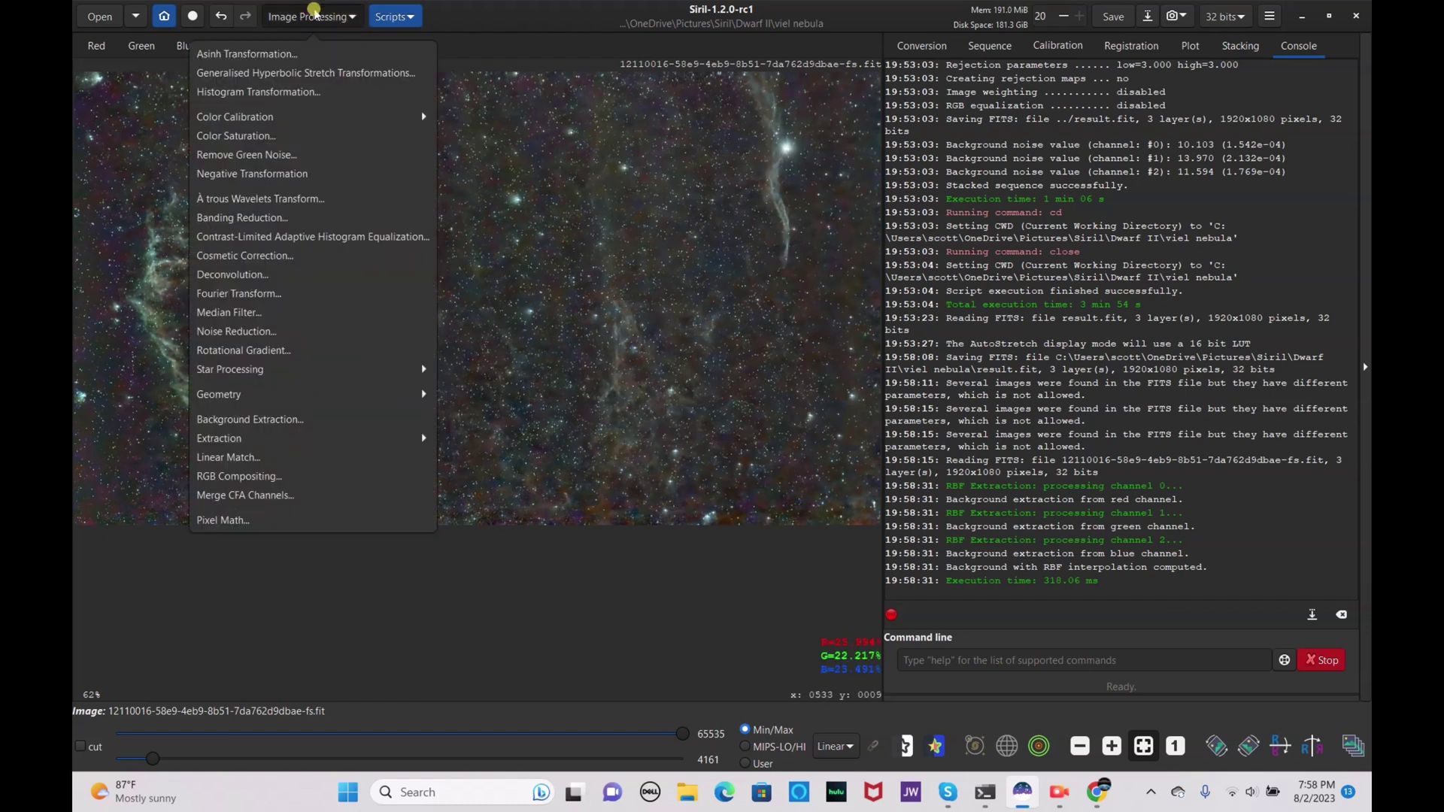
left_click(306, 74)
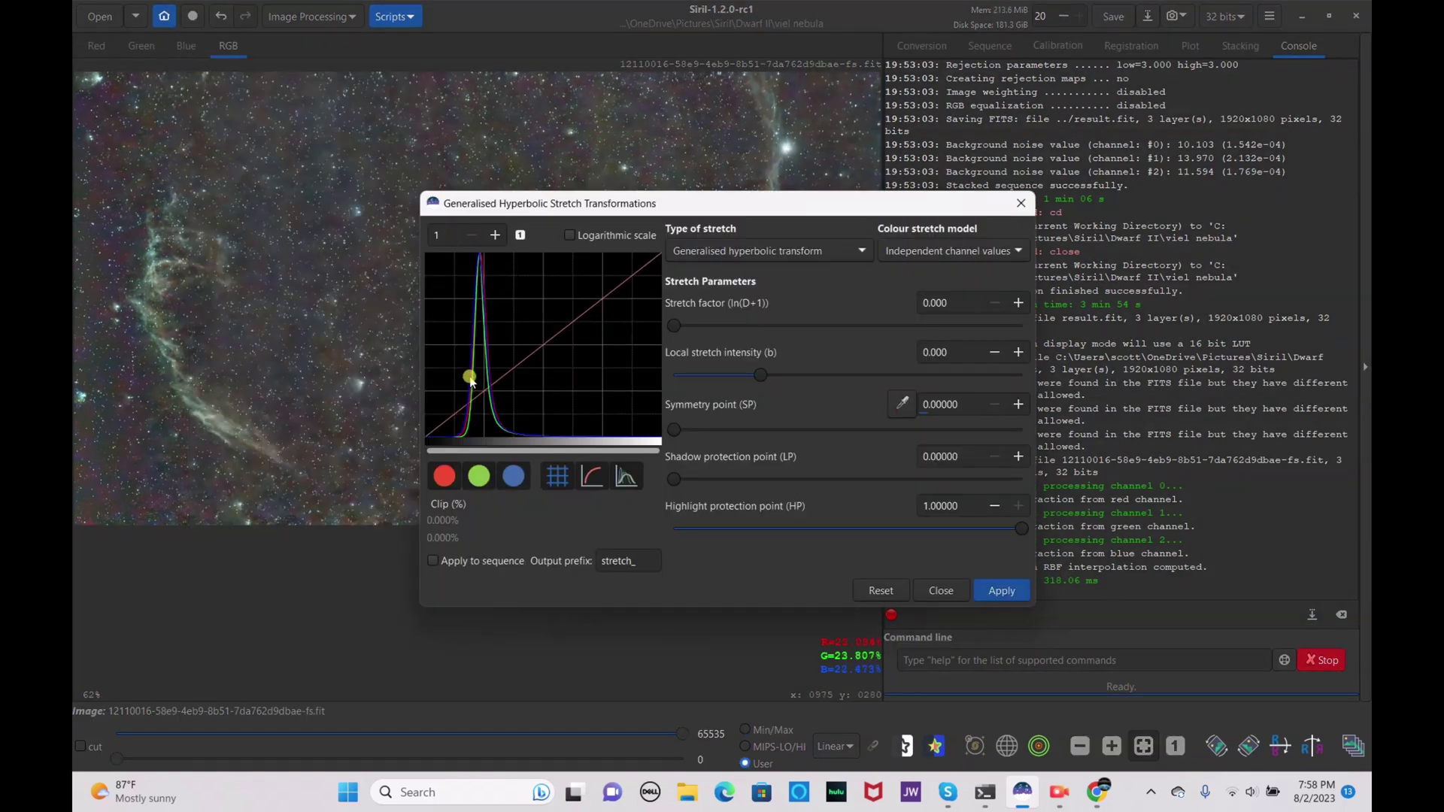
left_click(474, 346)
left_click_drag(685, 329, 685, 367)
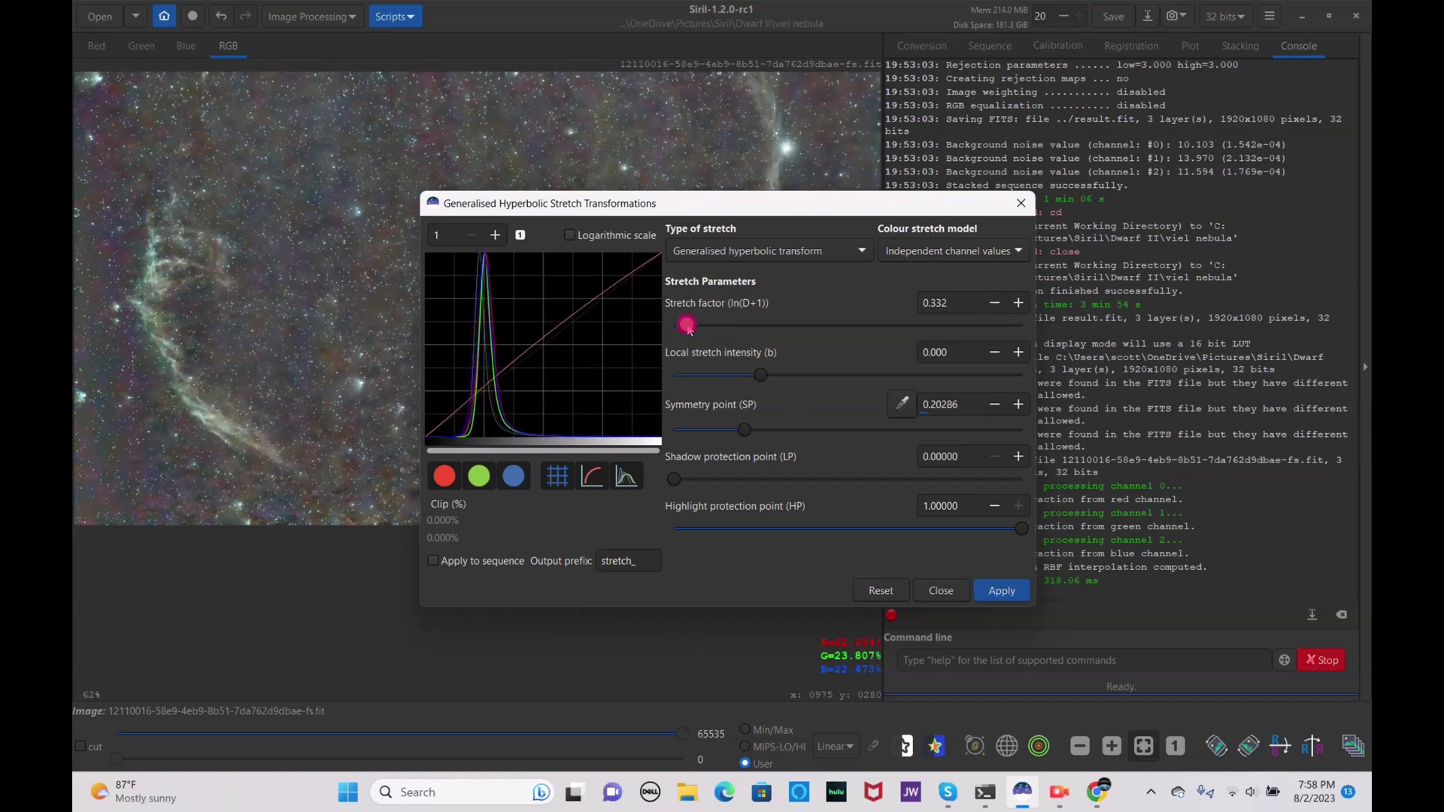
left_click(1008, 588)
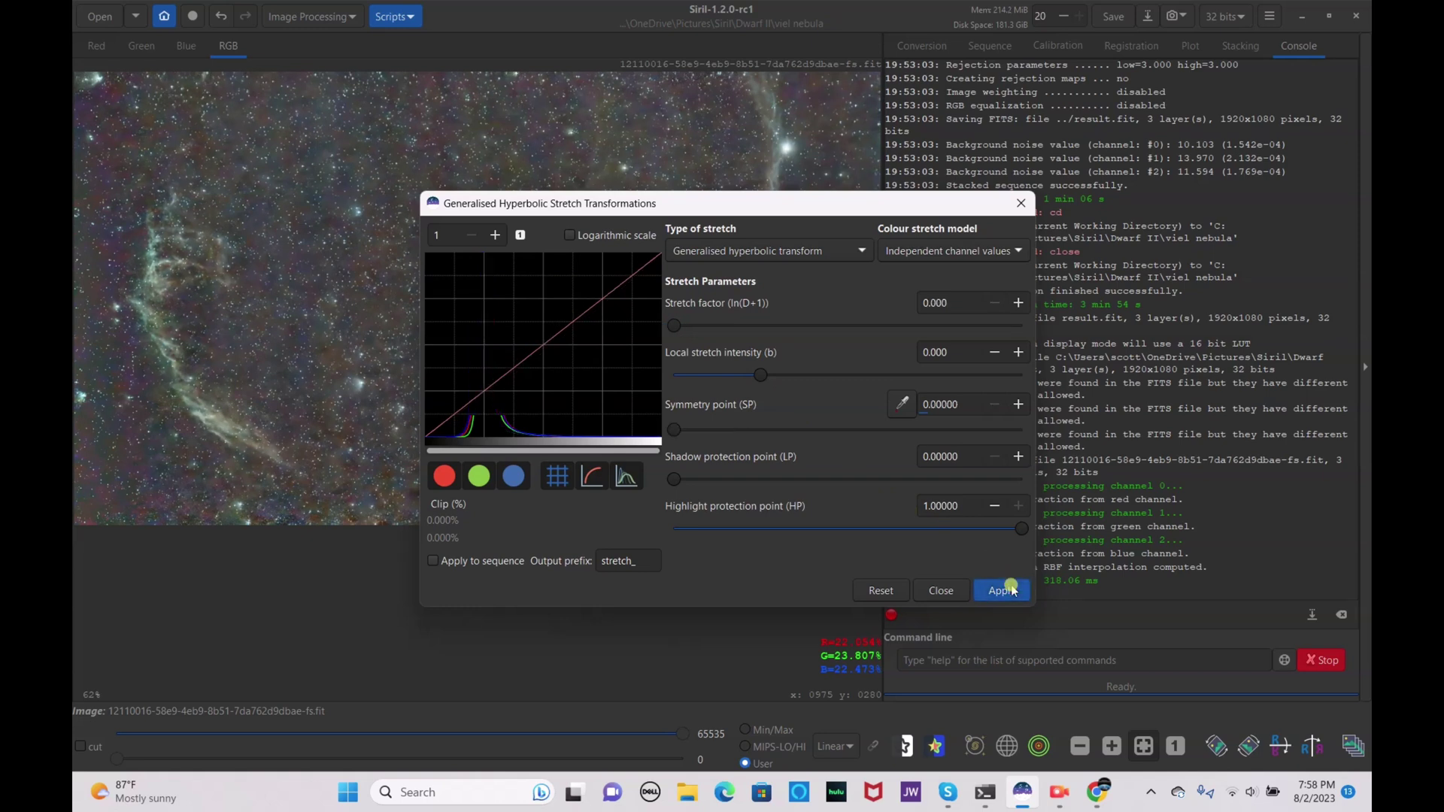
- Apply a linear stretch (BP shift) to the nebula image with the black point at 0.19531
left_click(815, 259)
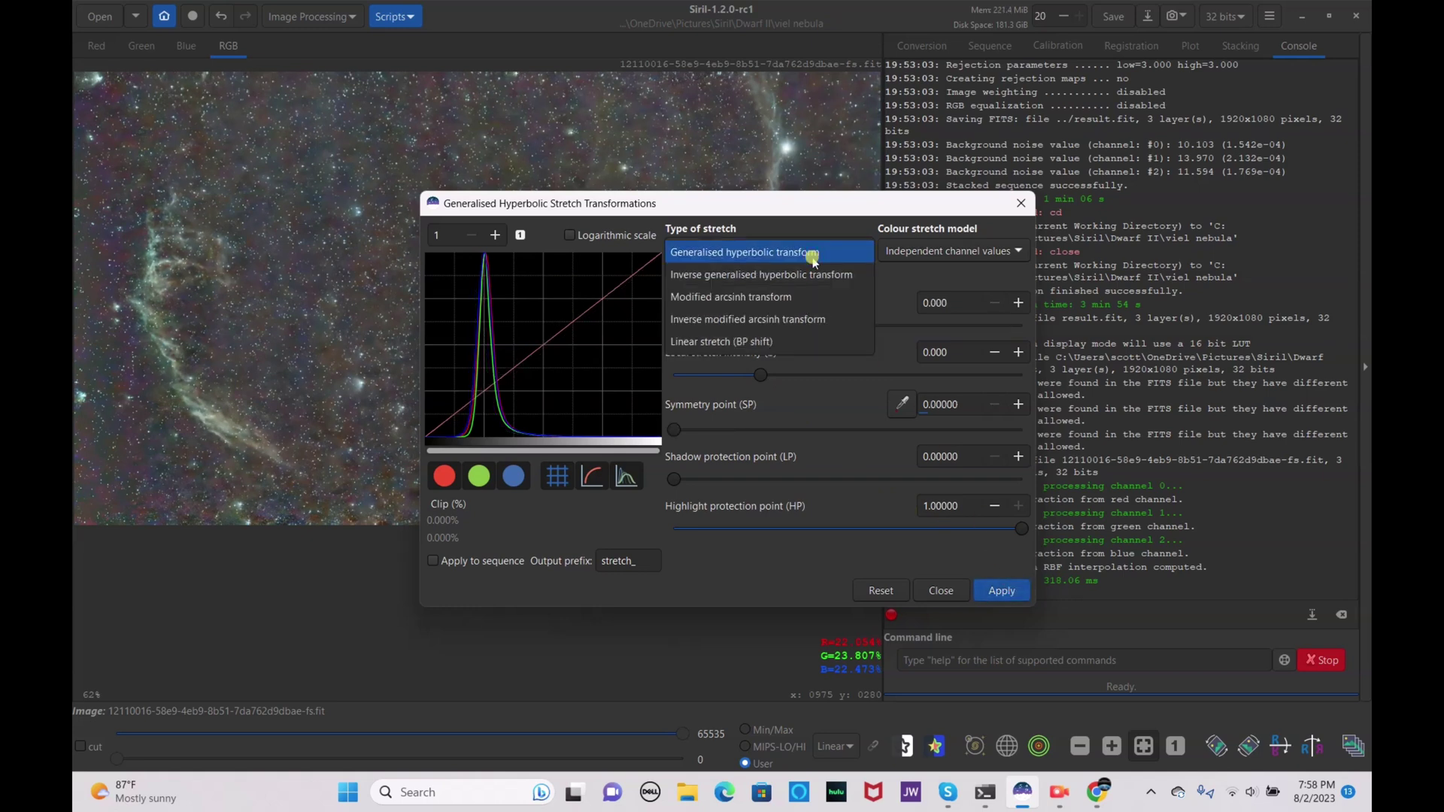
left_click(802, 347)
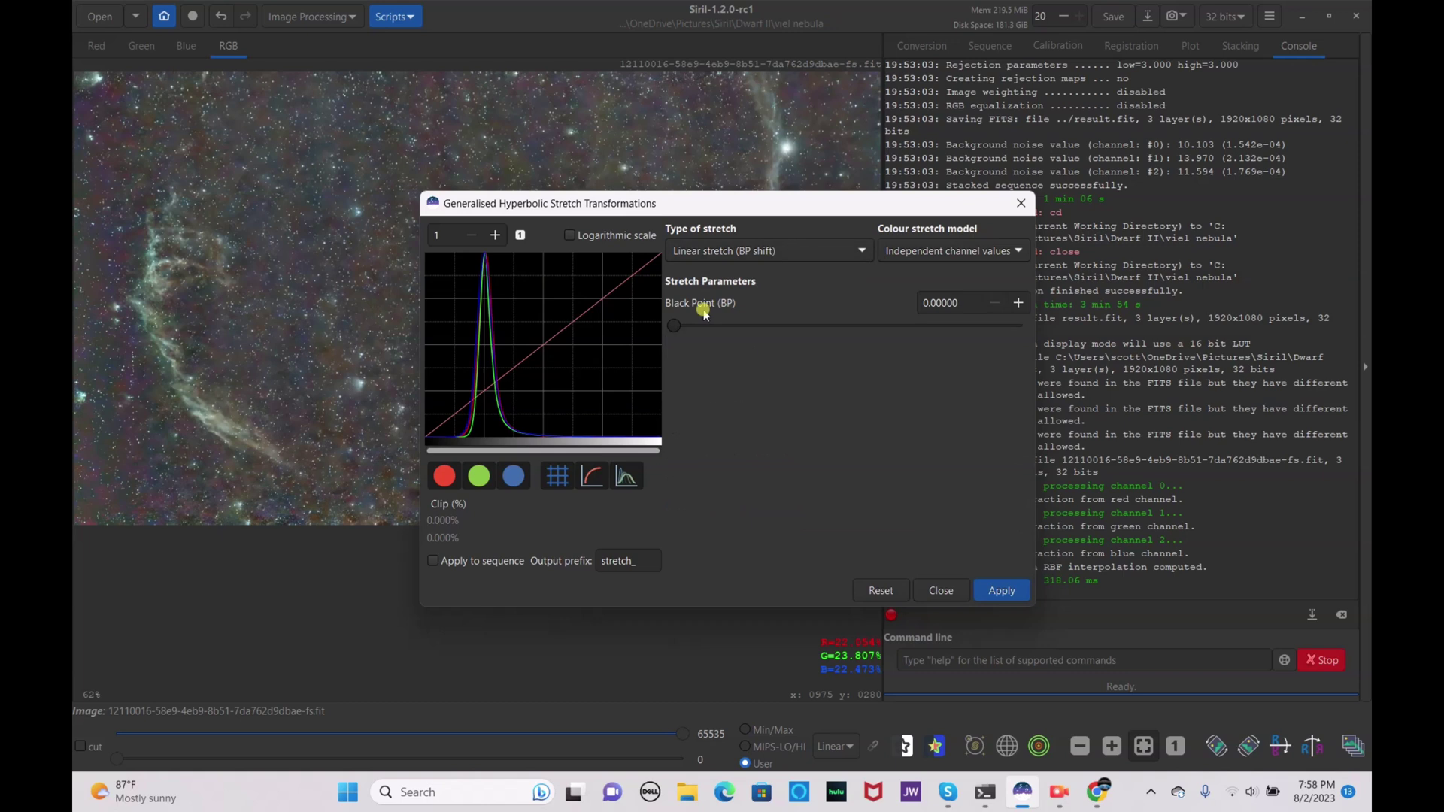
left_click_drag(698, 325, 734, 324)
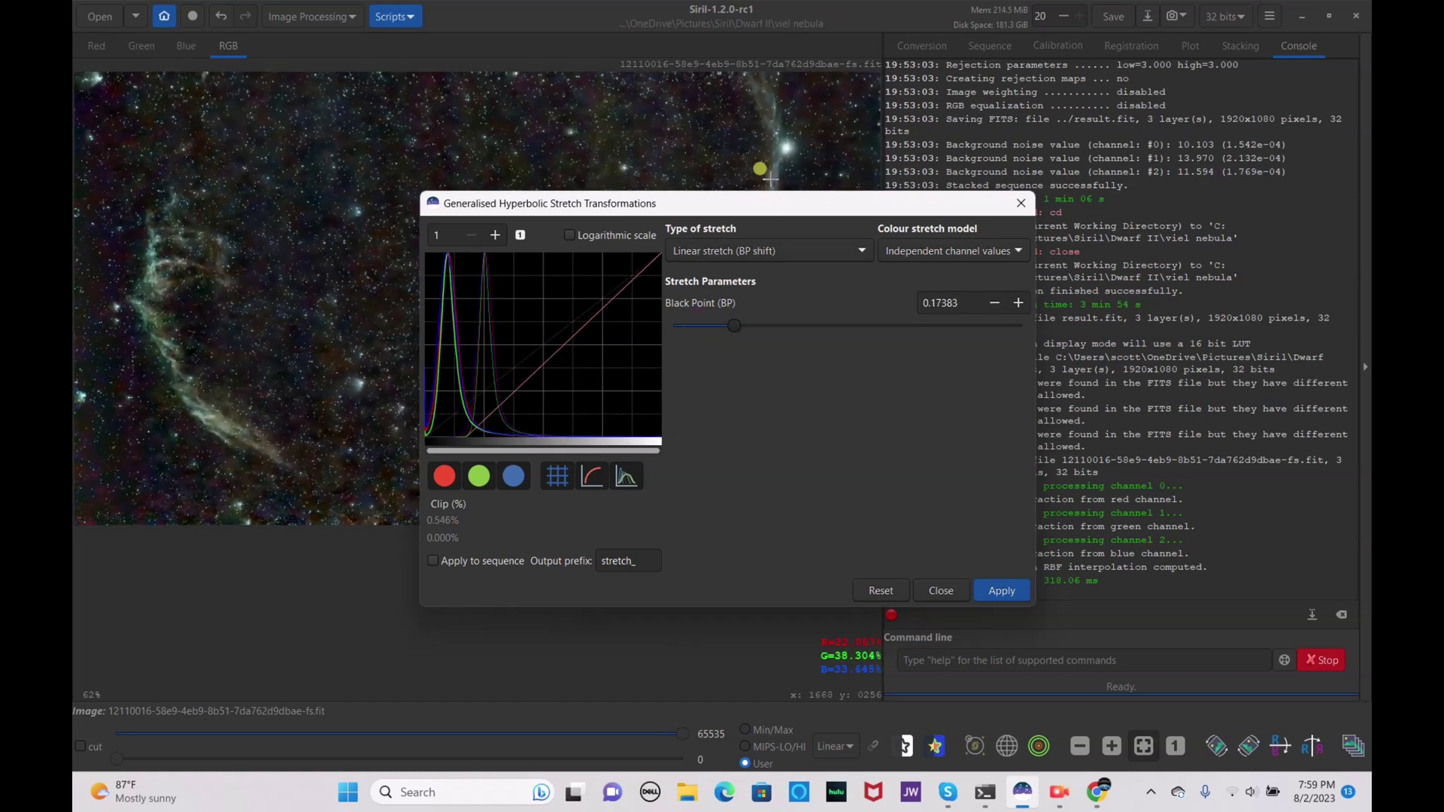
left_click_drag(730, 207, 1025, 256)
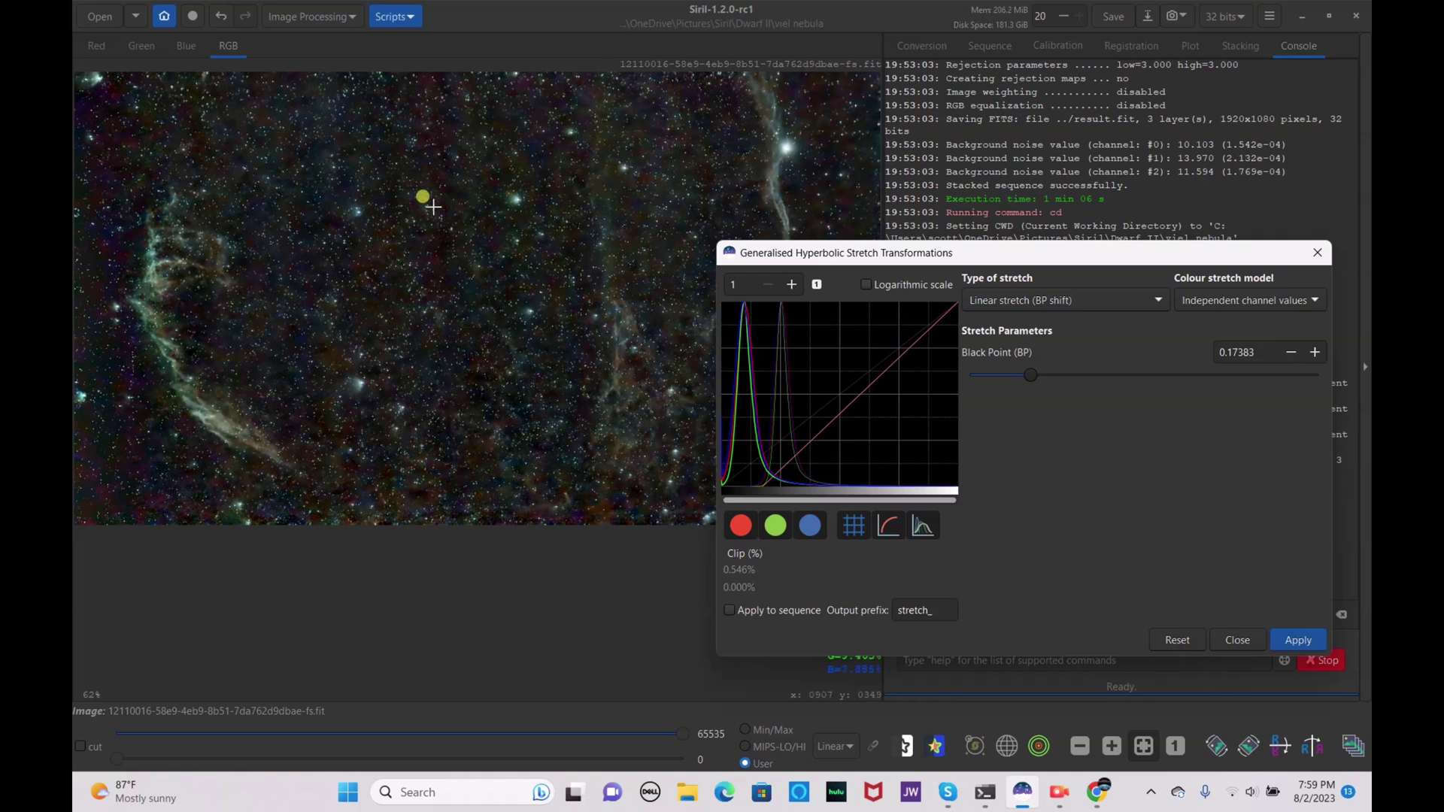
mouse_move(1031, 374)
left_mouse_down()
mouse_move(1078, 377)
mouse_move(1038, 369)
left_mouse_up()
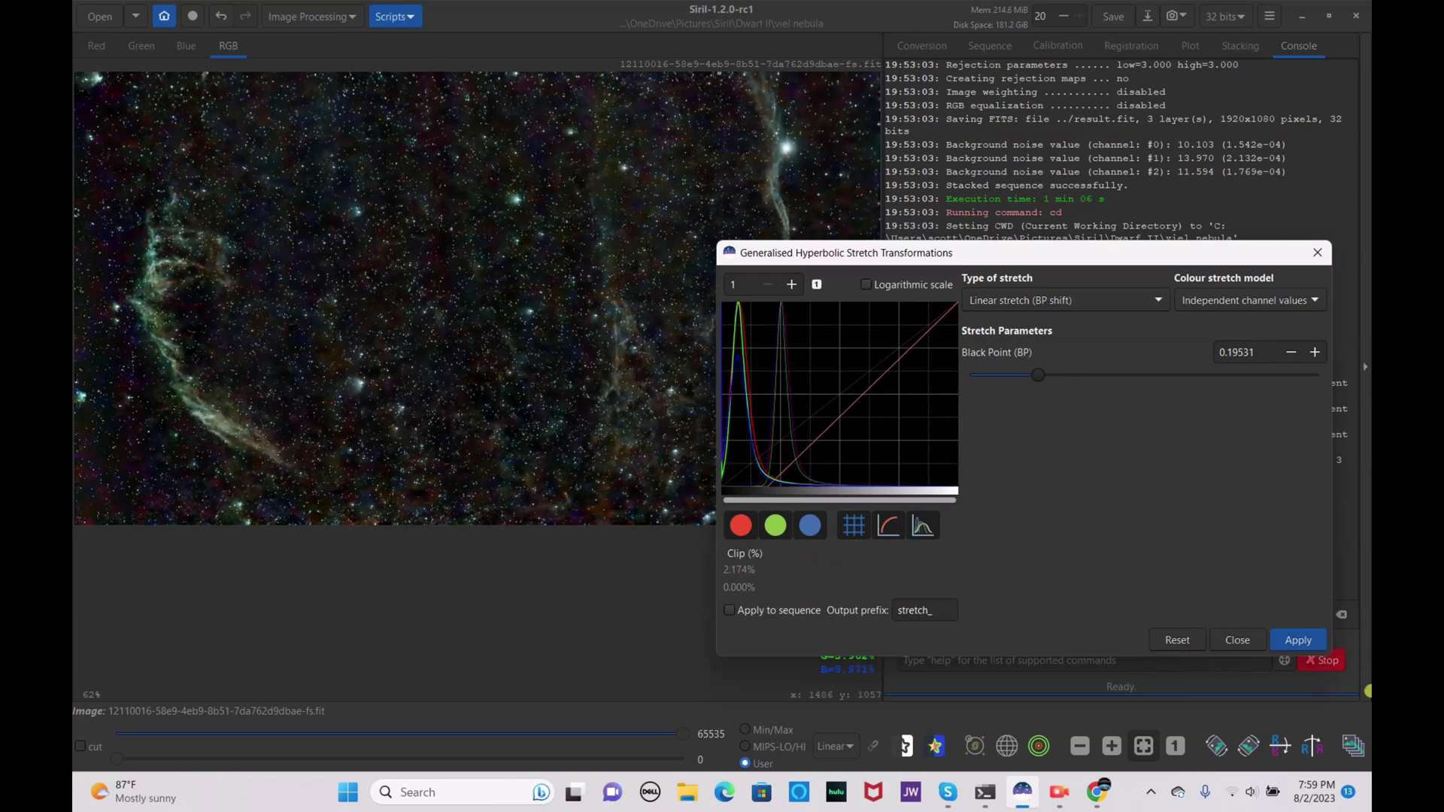
left_click(1283, 640)
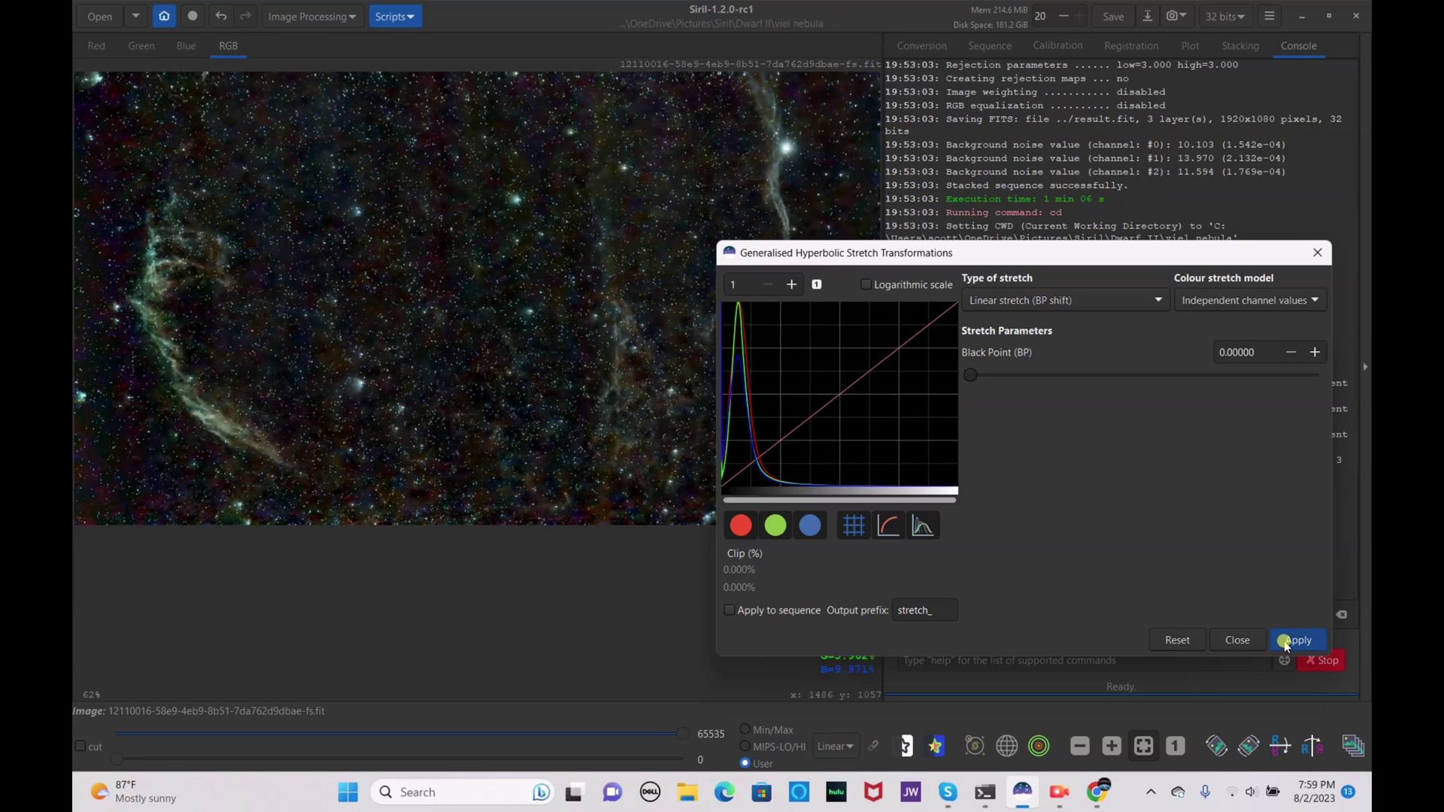
- Apply another generalised hyperbolic transform with stretch factor 0.332 and symmetry point 0, and close the stretch dialog
left_click(993, 299)
left_click(1012, 214)
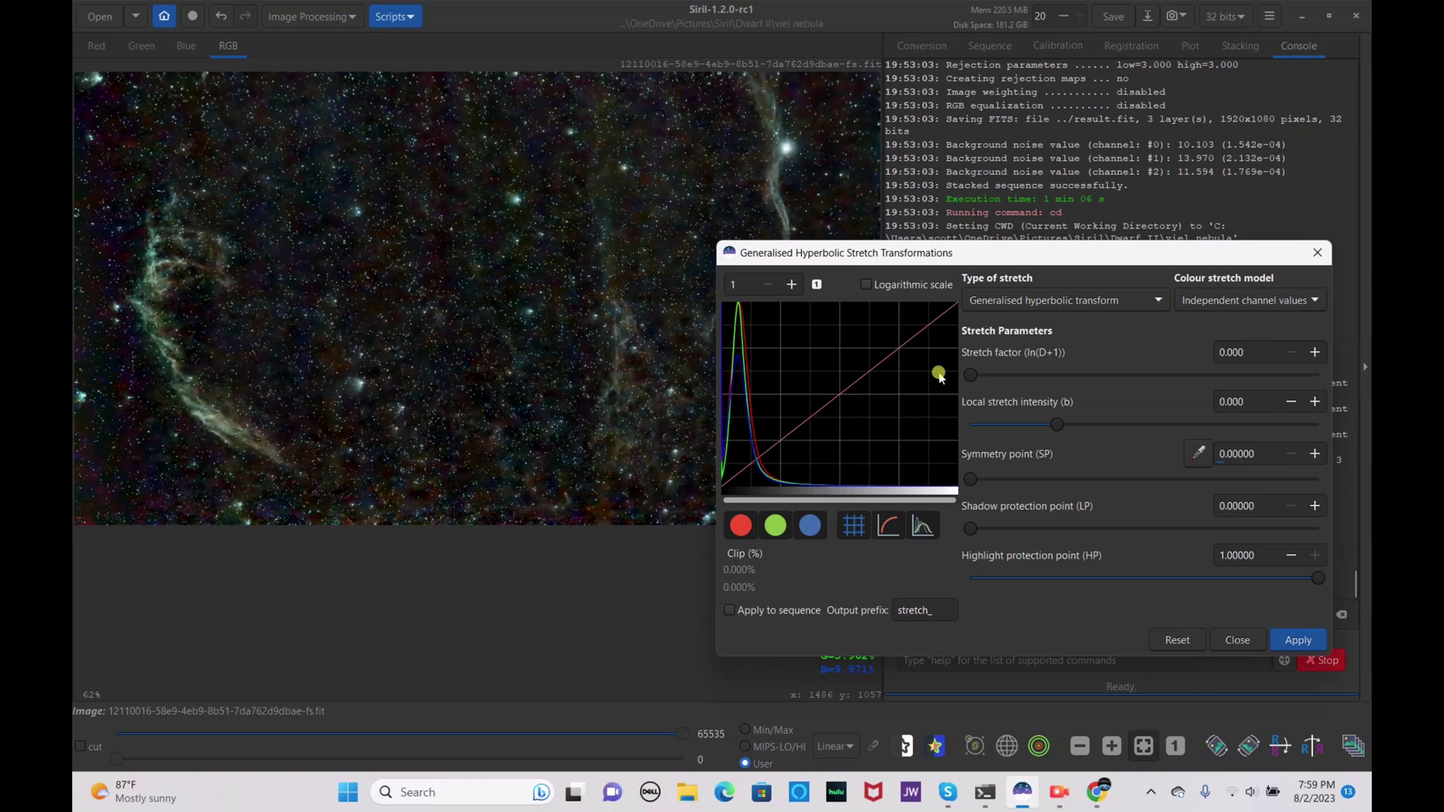
left_click_drag(970, 374, 984, 375)
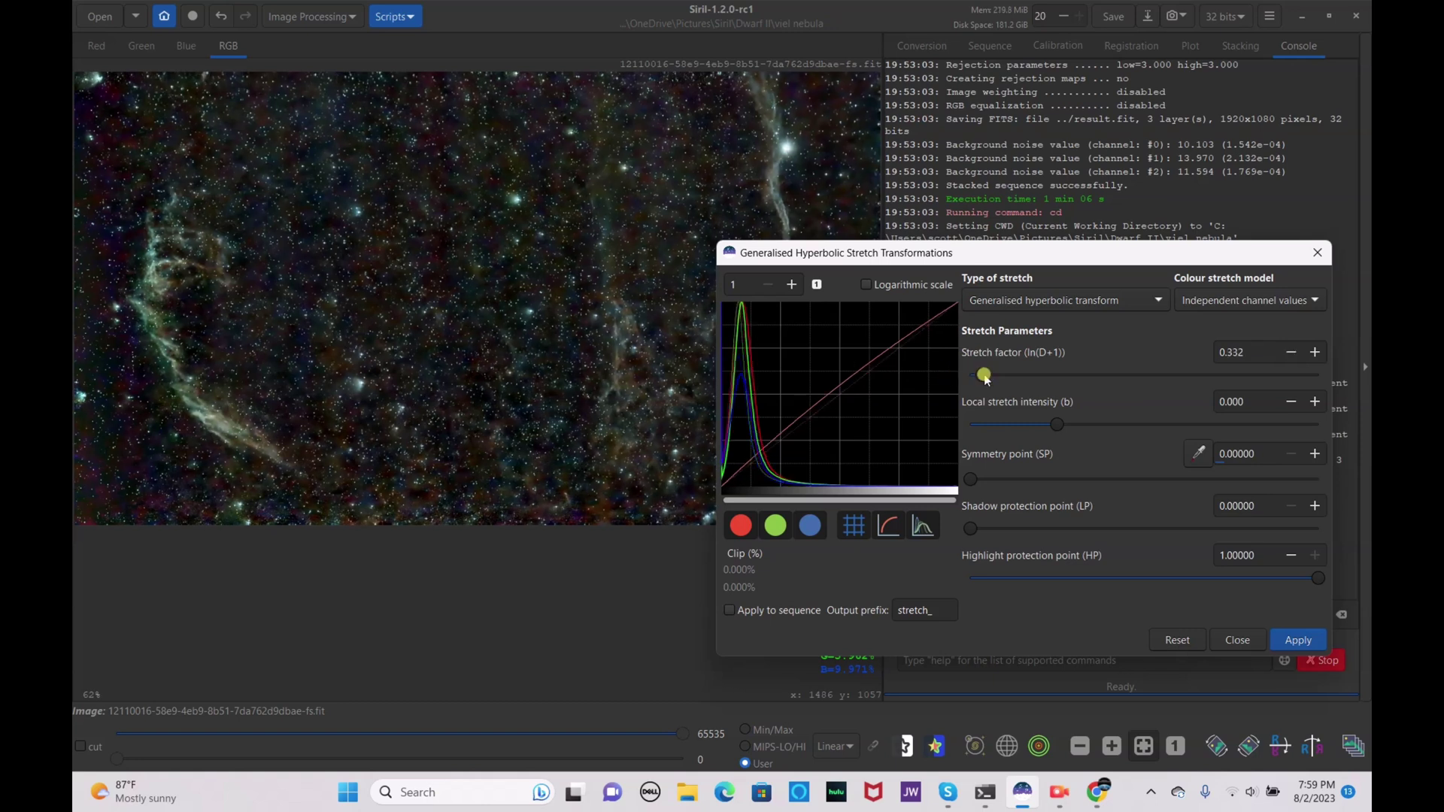
left_click(1301, 640)
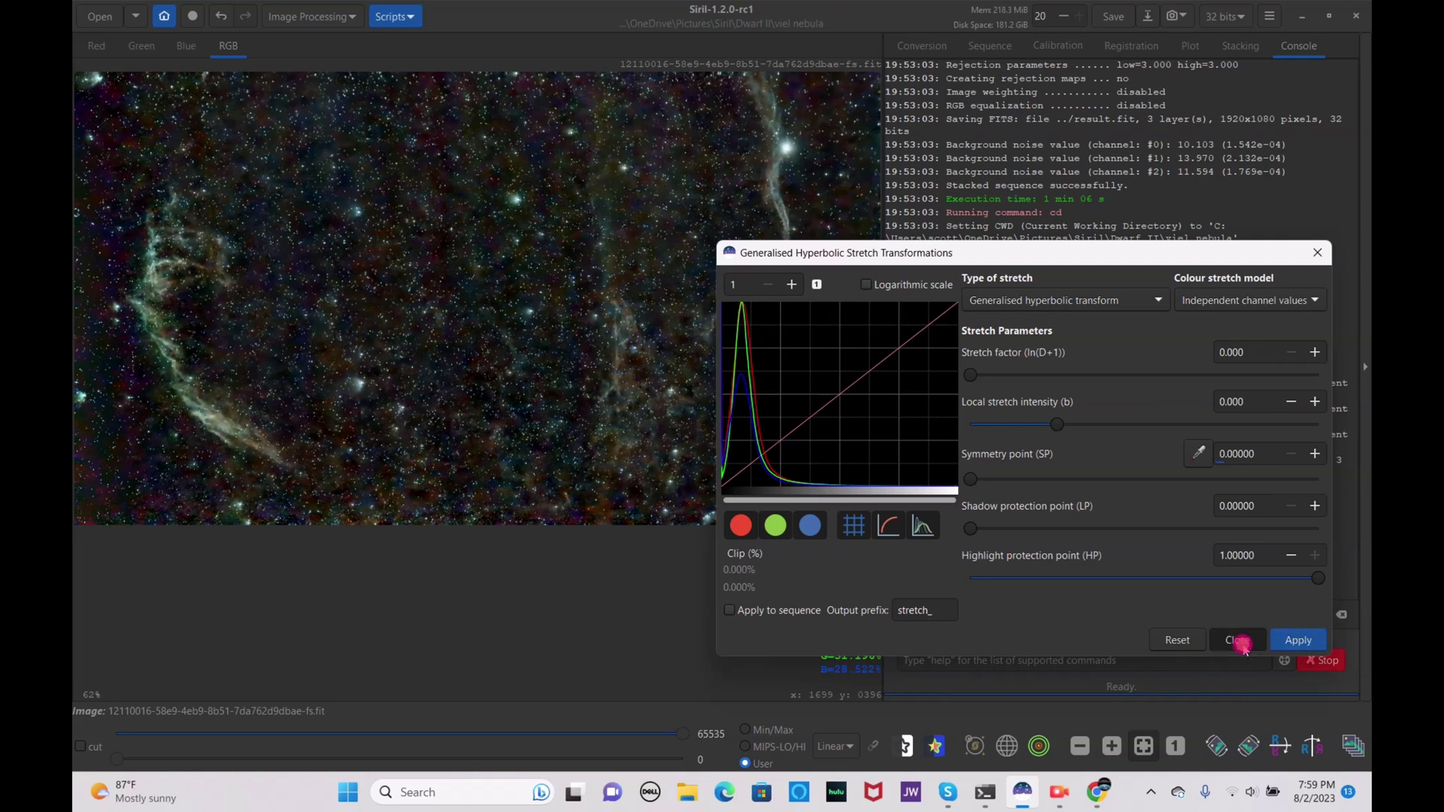
left_click(1240, 641)
- Increase the global color saturation by an amount of 1.00 with a background factor of 2.00 and apply it
left_click(344, 9)
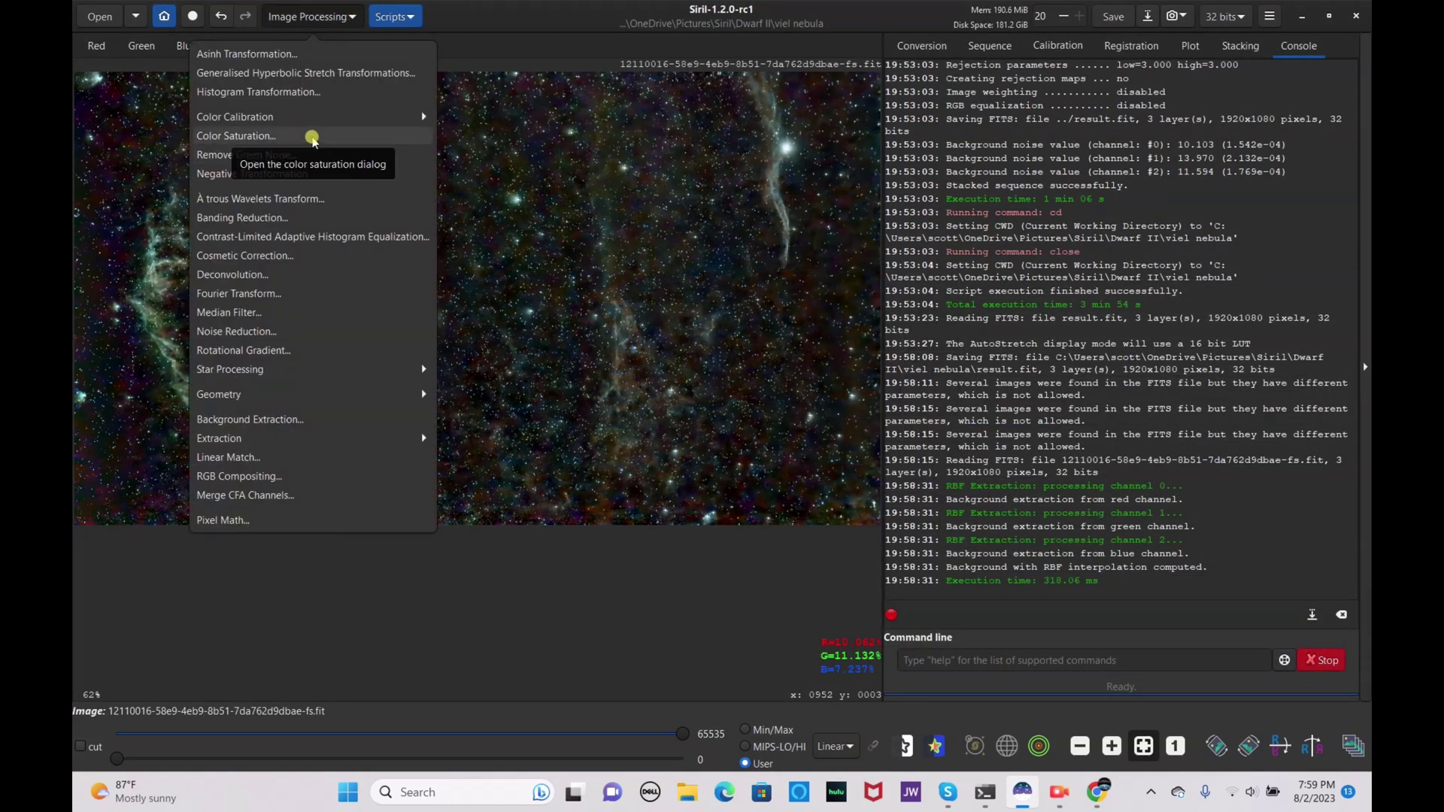
left_click(311, 137)
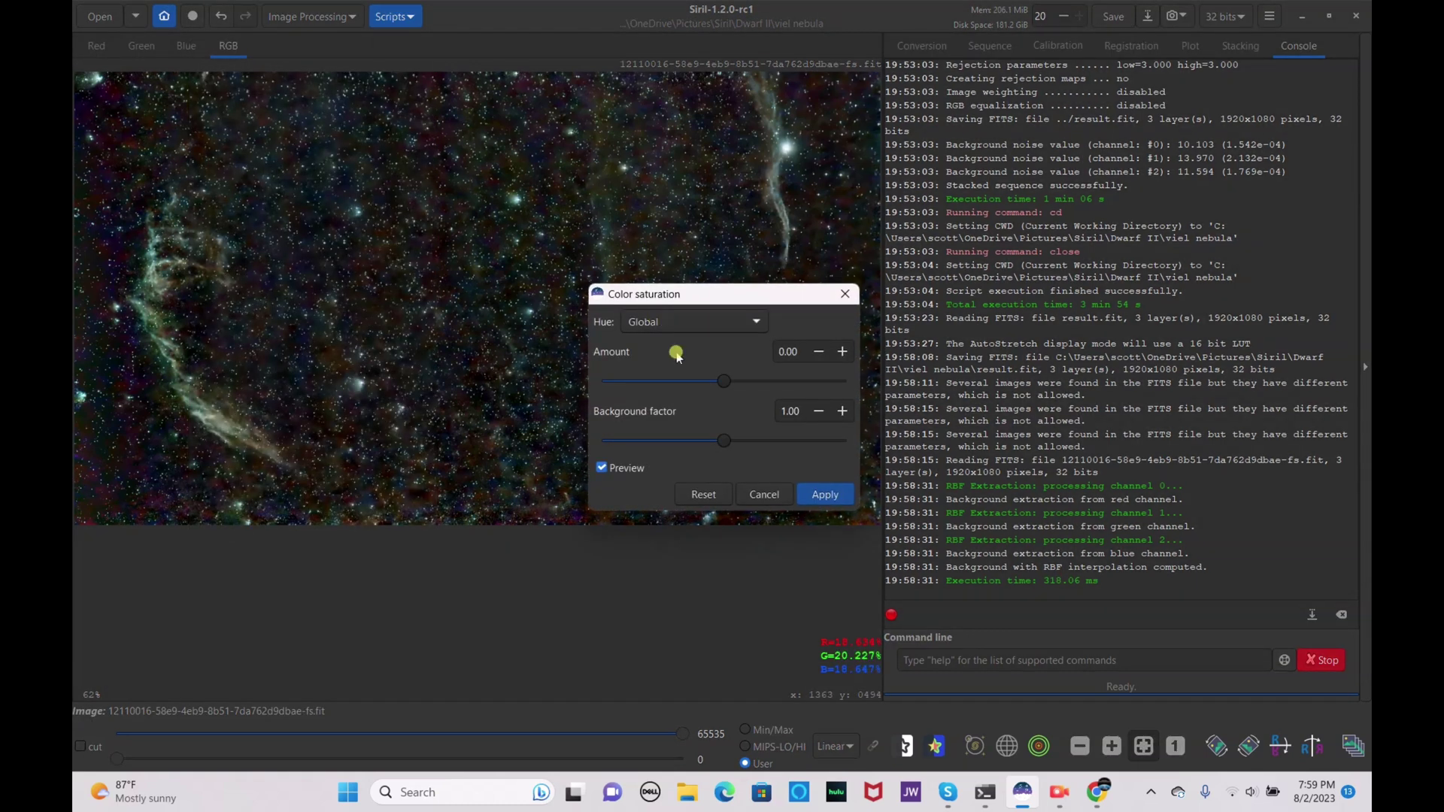
left_click_drag(720, 381, 878, 388)
left_click_drag(732, 438, 932, 440)
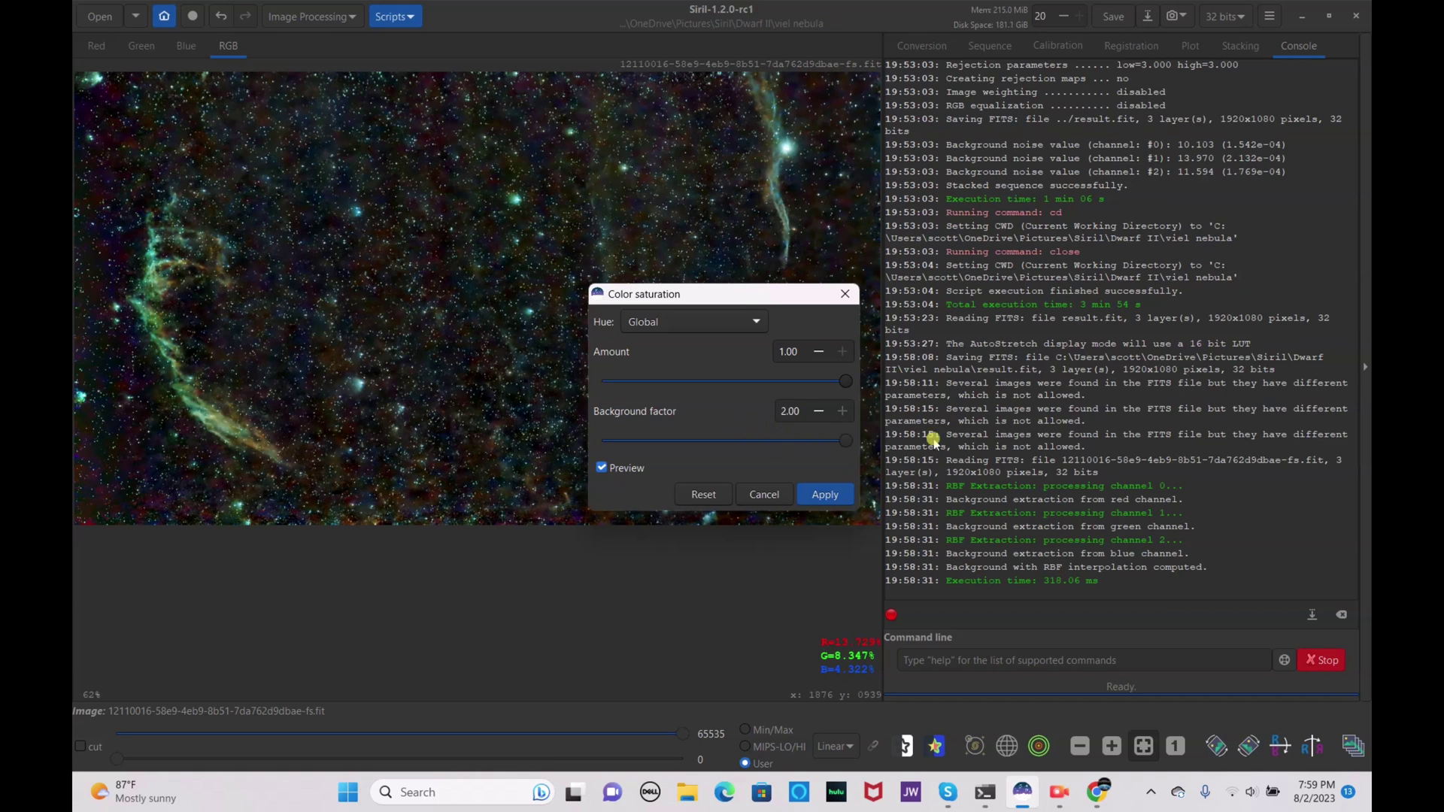
left_click(835, 493)
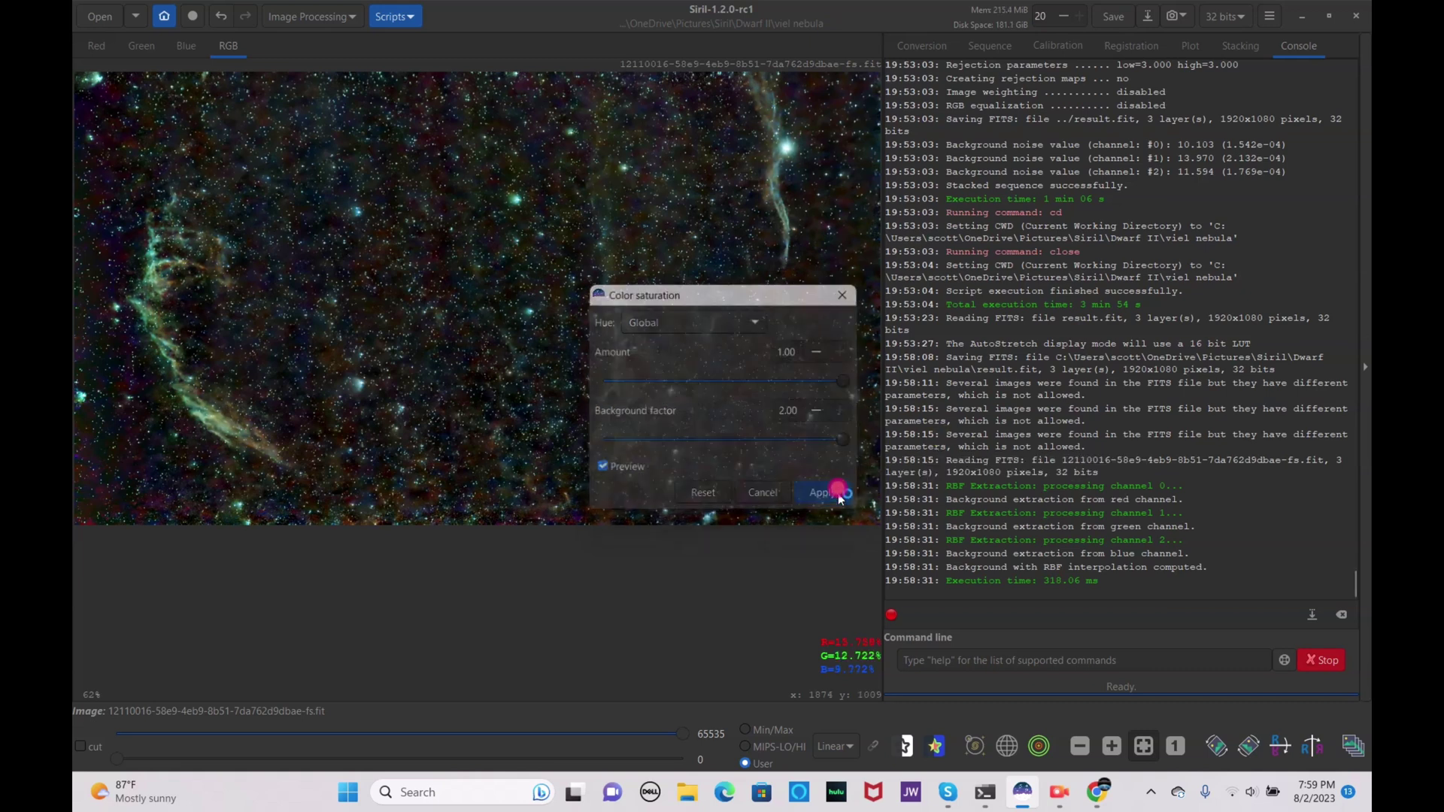
- Apply a second global color saturation boost with amount 0.56 and the background factor at its maximum
left_click(328, 17)
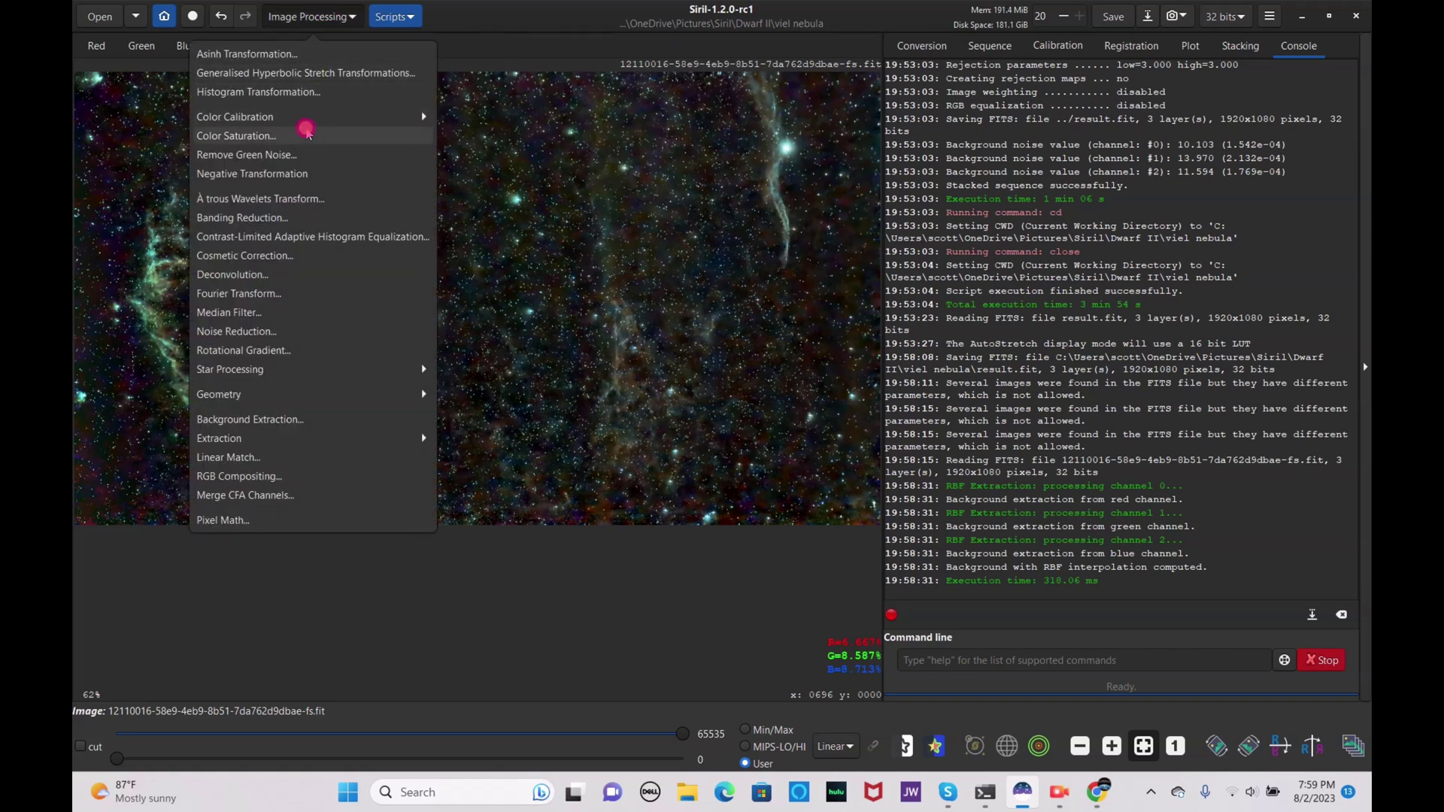
left_click(307, 130)
left_click_drag(726, 382, 898, 364)
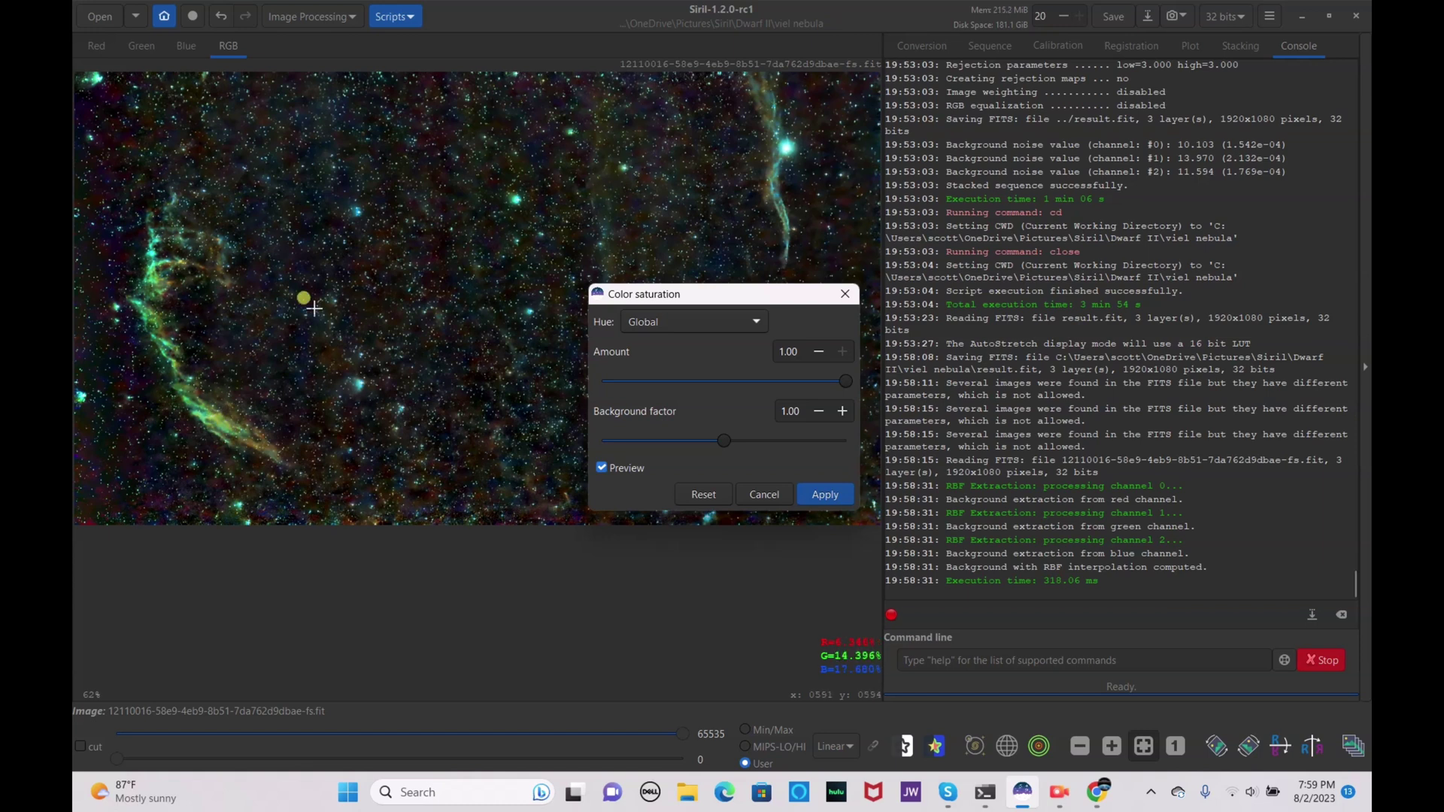
left_click_drag(786, 380, 793, 382)
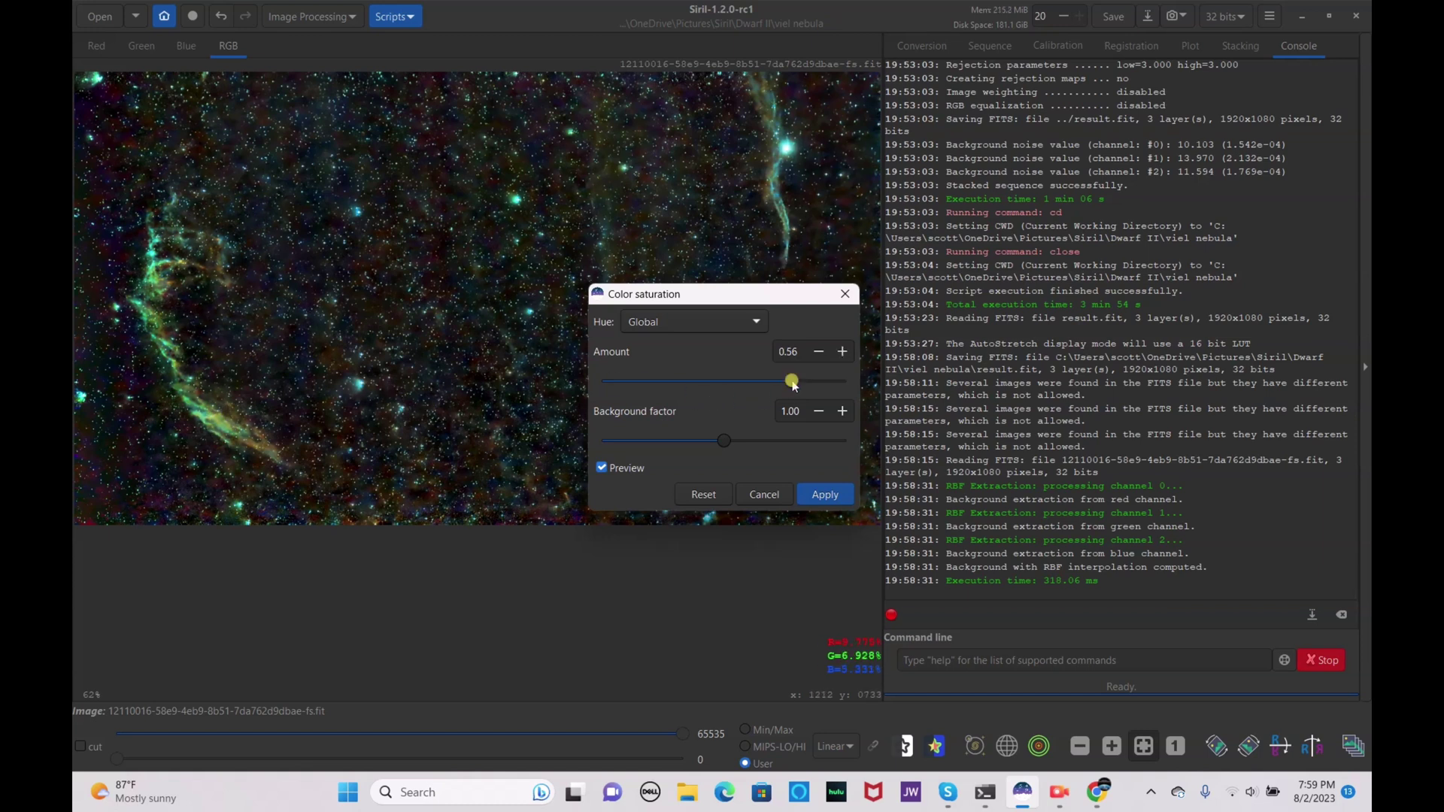
left_click_drag(722, 439, 911, 450)
left_click(844, 494)
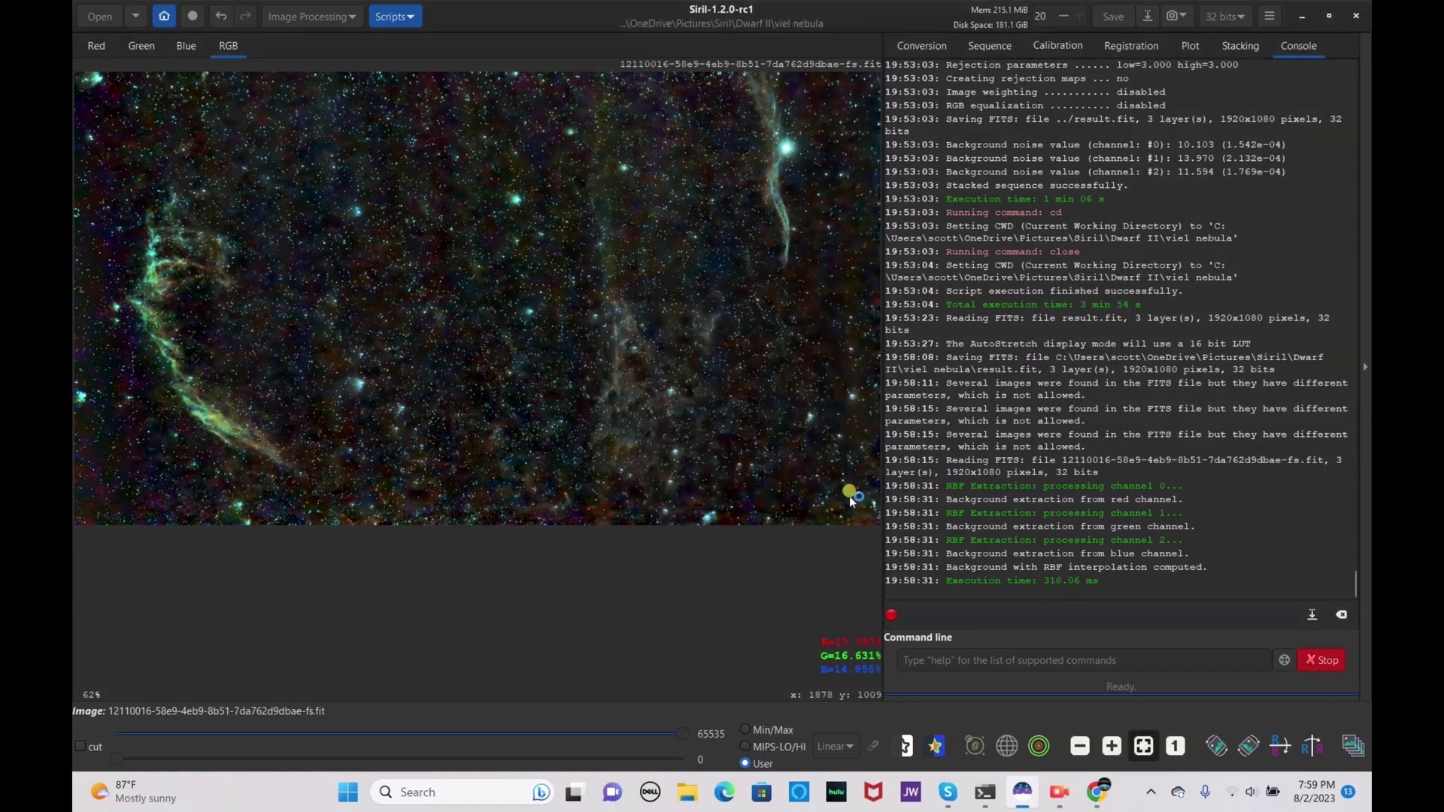
- Darken the background with a histogram transformation, setting the shadows to 0.0535714, and apply it
left_click(300, 15)
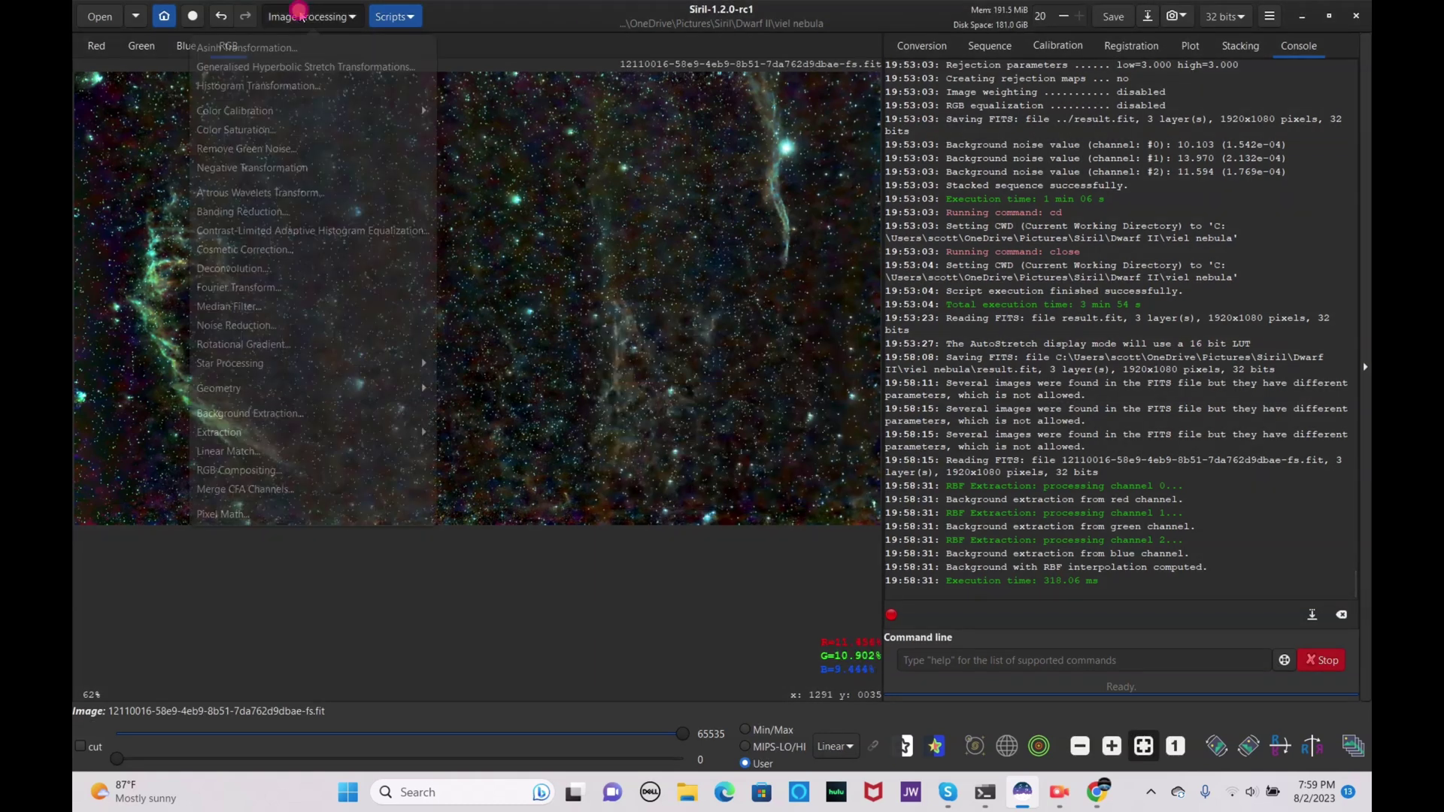
left_click(303, 92)
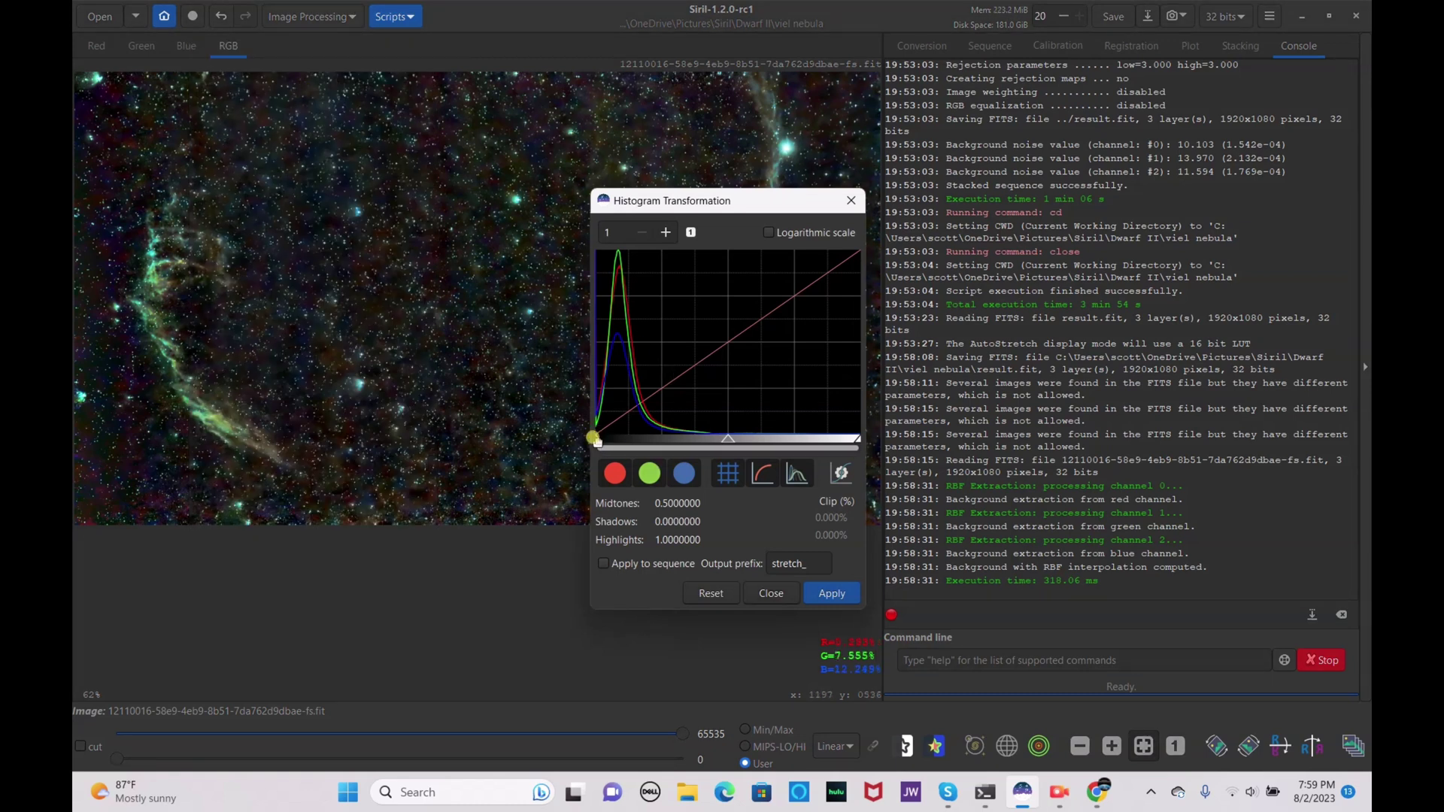
left_click_drag(594, 434, 603, 438)
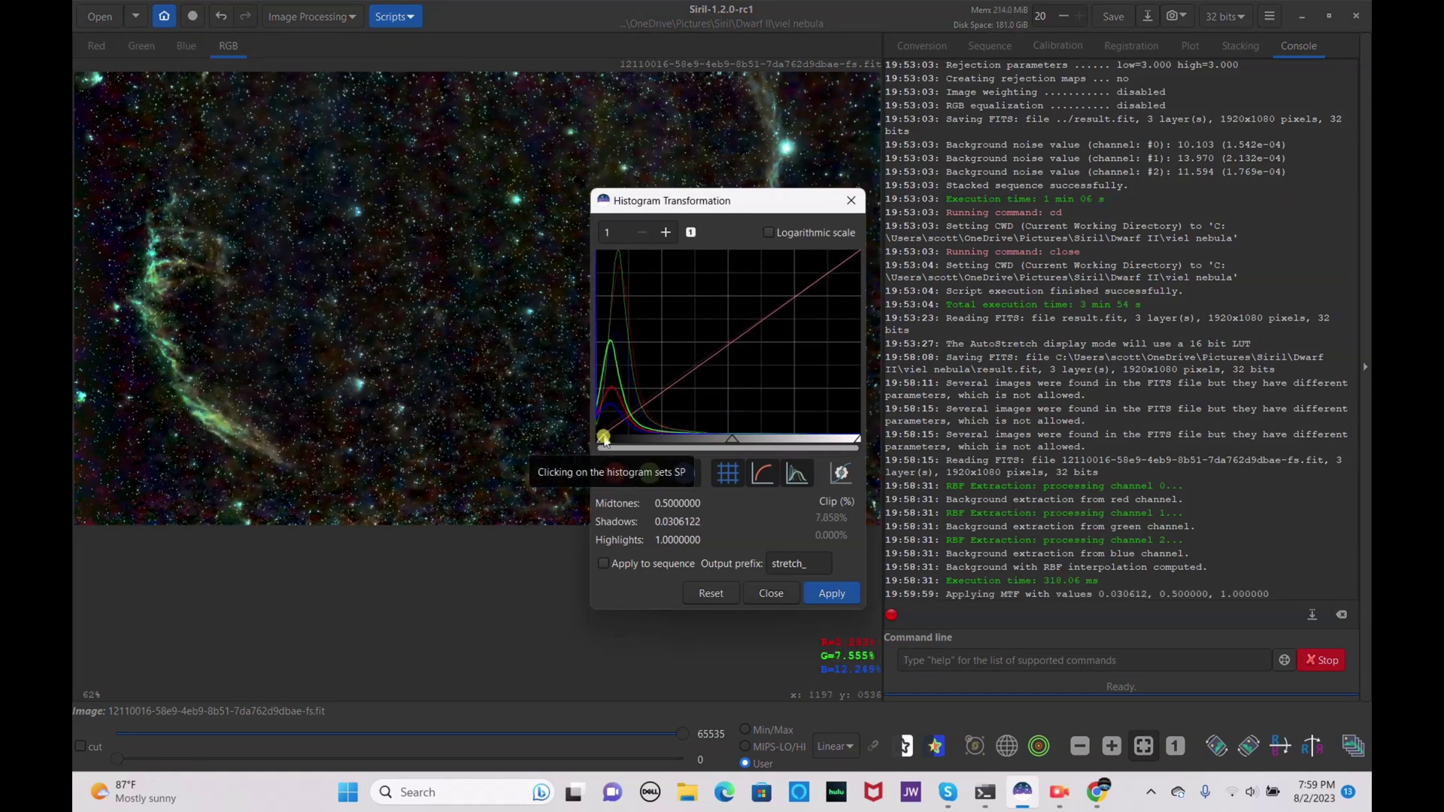
left_click_drag(599, 434, 609, 437)
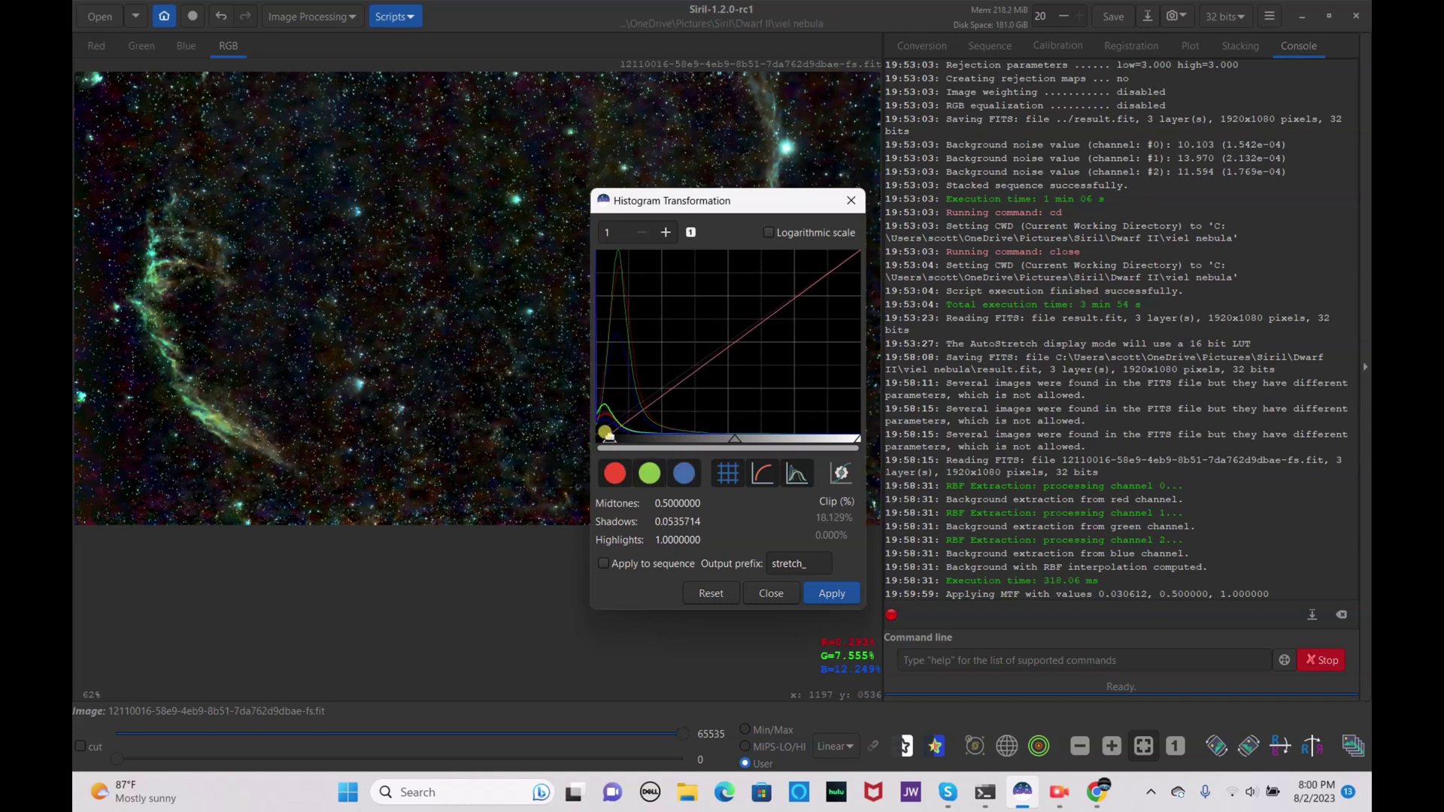
left_click_drag(651, 205, 951, 179)
left_click(1146, 572)
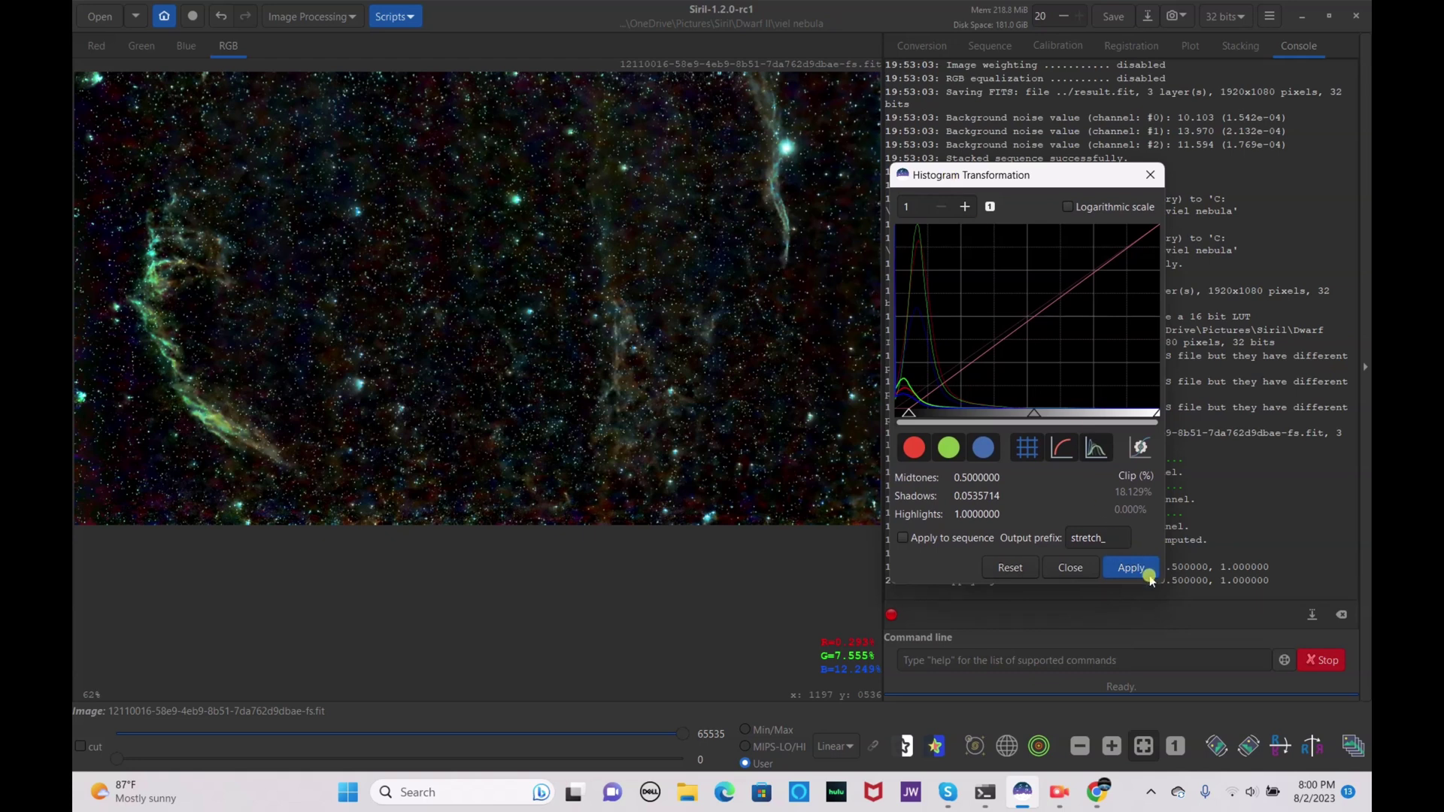
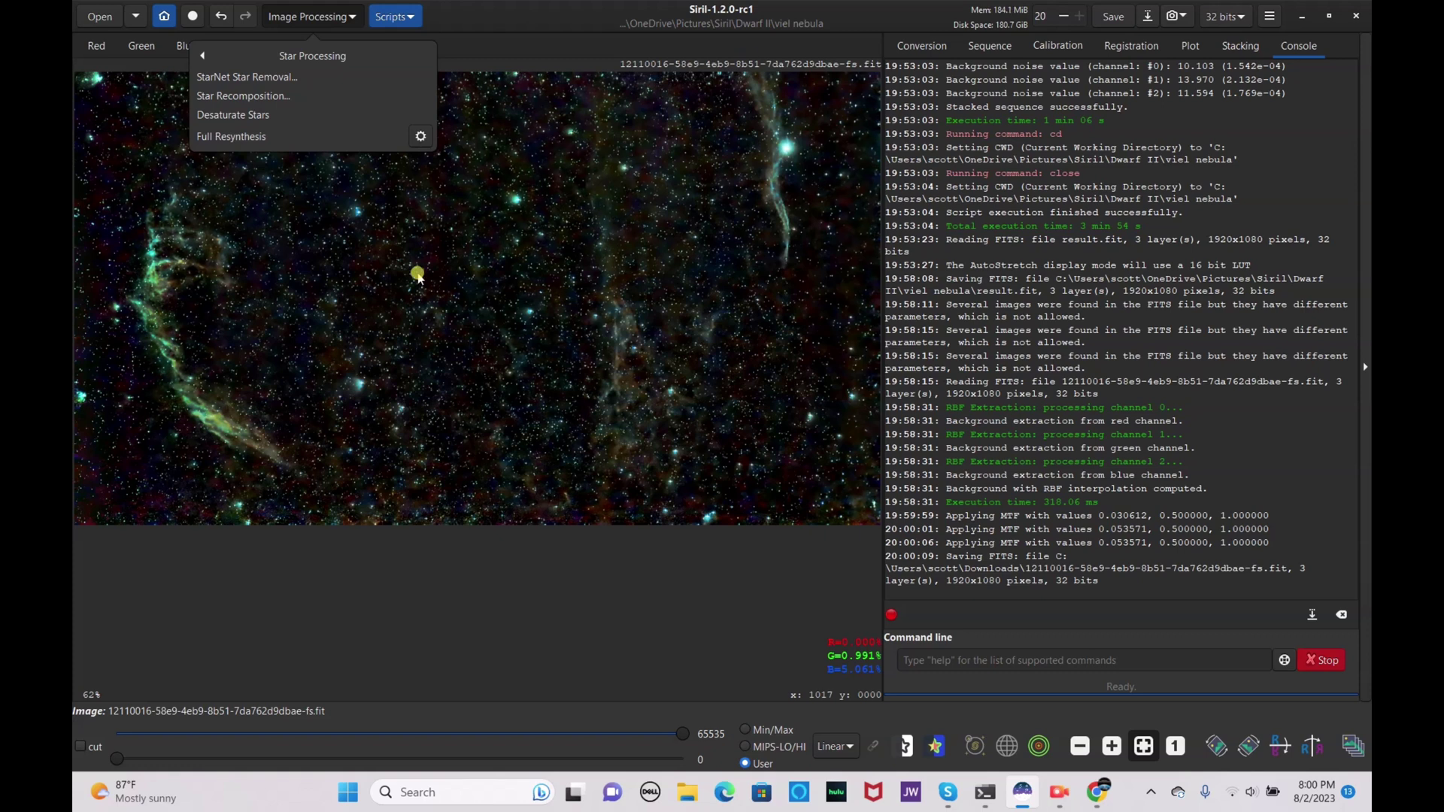
- Remove the stars from the processed image with StarNet, generating a star mask
left_click(261, 77)
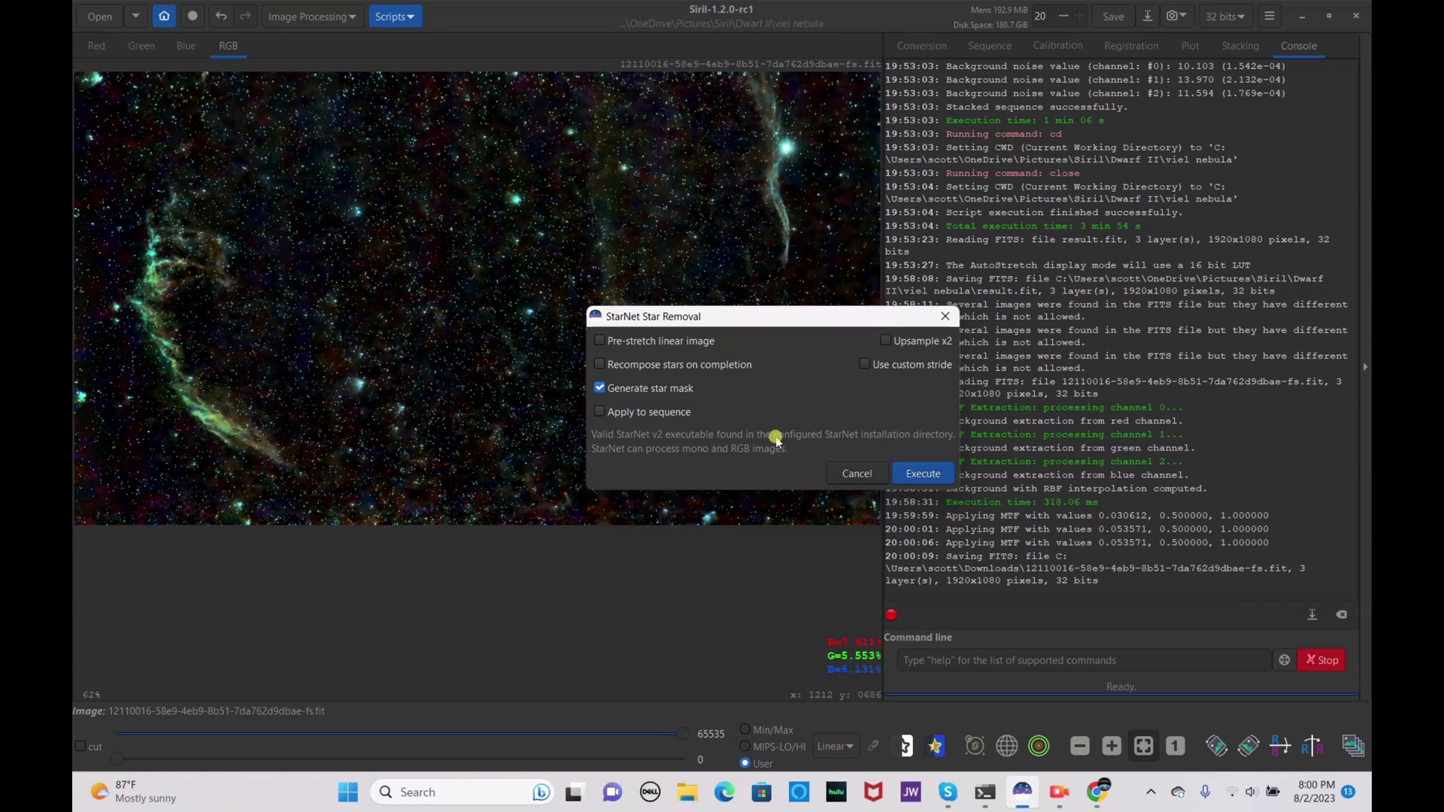
left_click(922, 473)
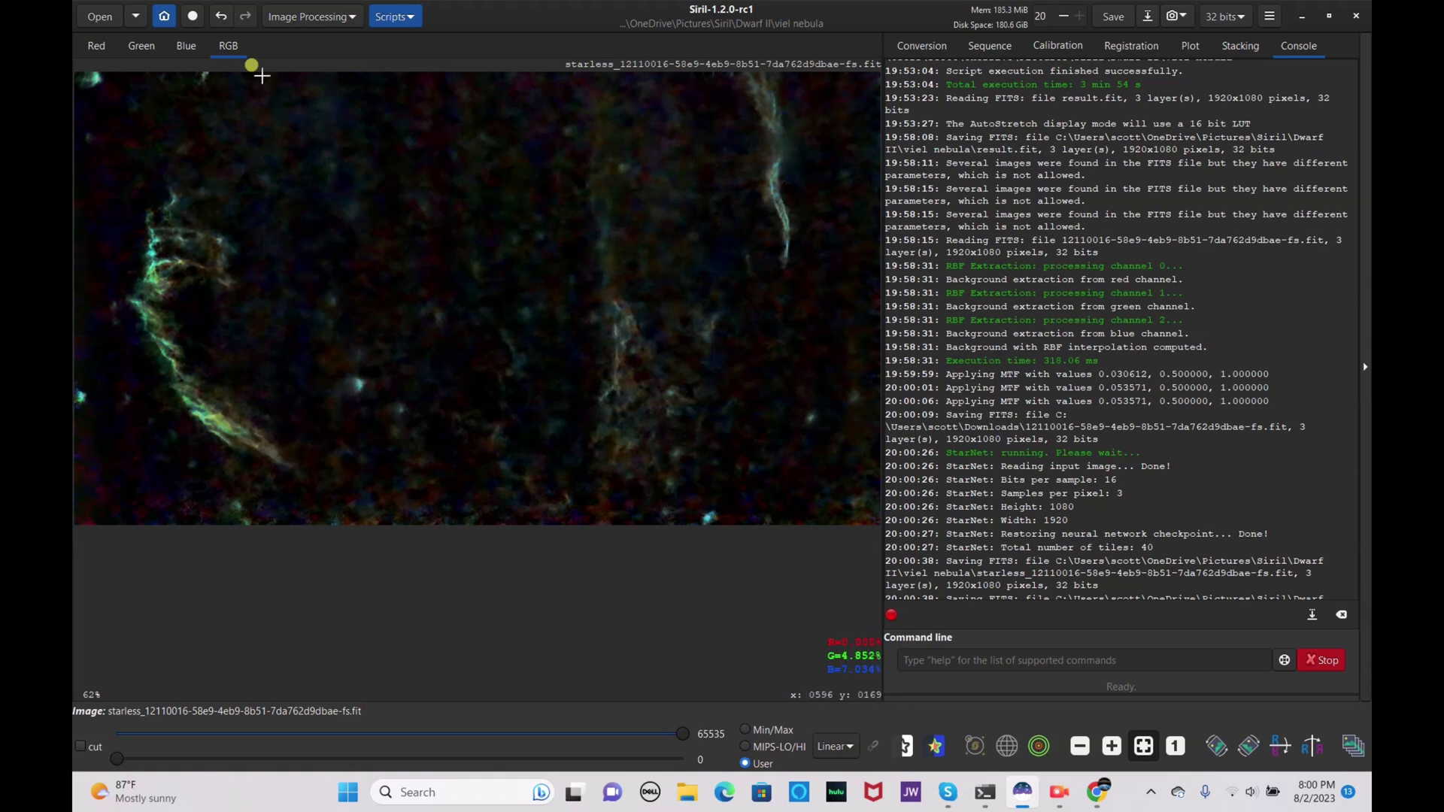
- Start a generalised hyperbolic stretch on the starless image and set the histogram zoom to 50
left_click(297, 16)
left_click(297, 72)
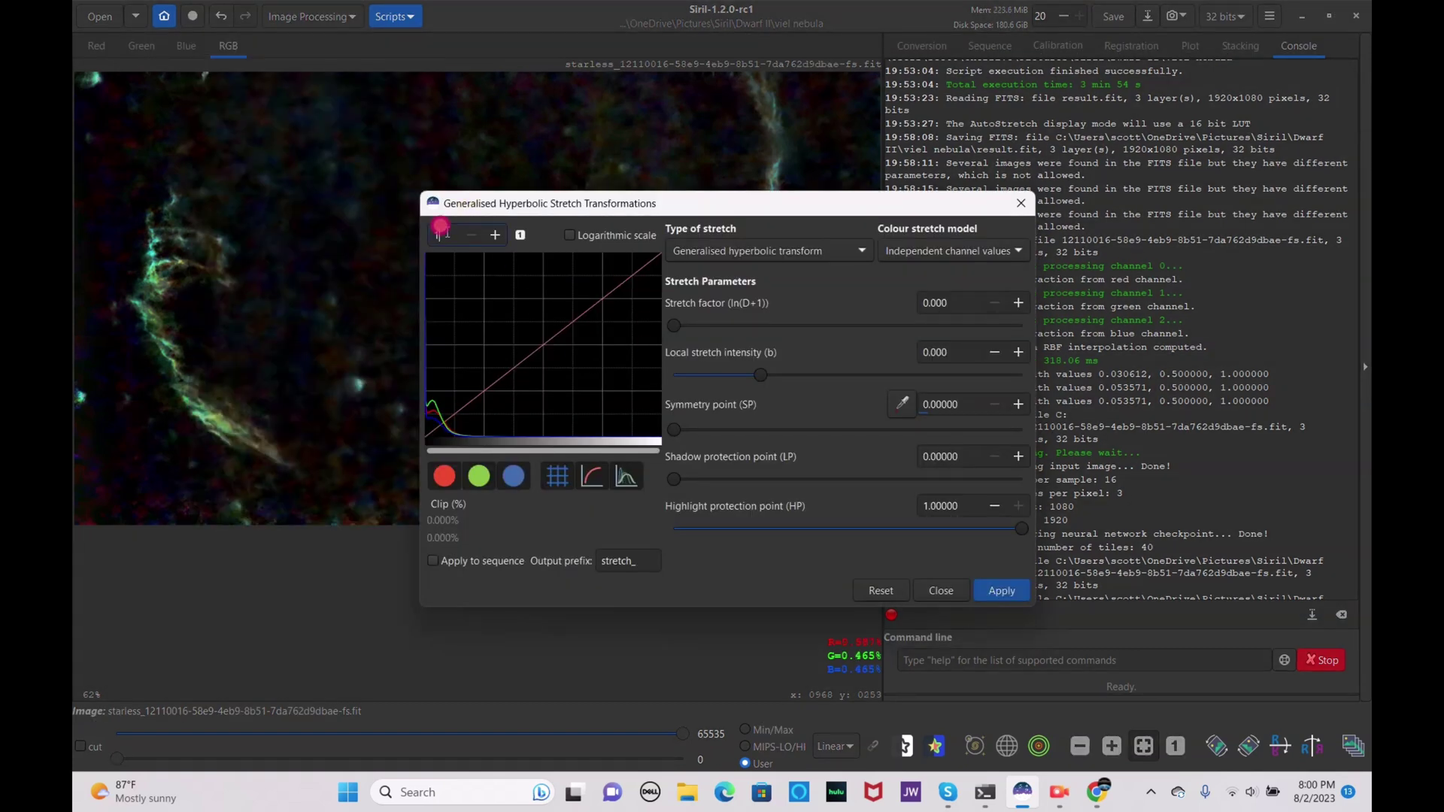
key("Return")
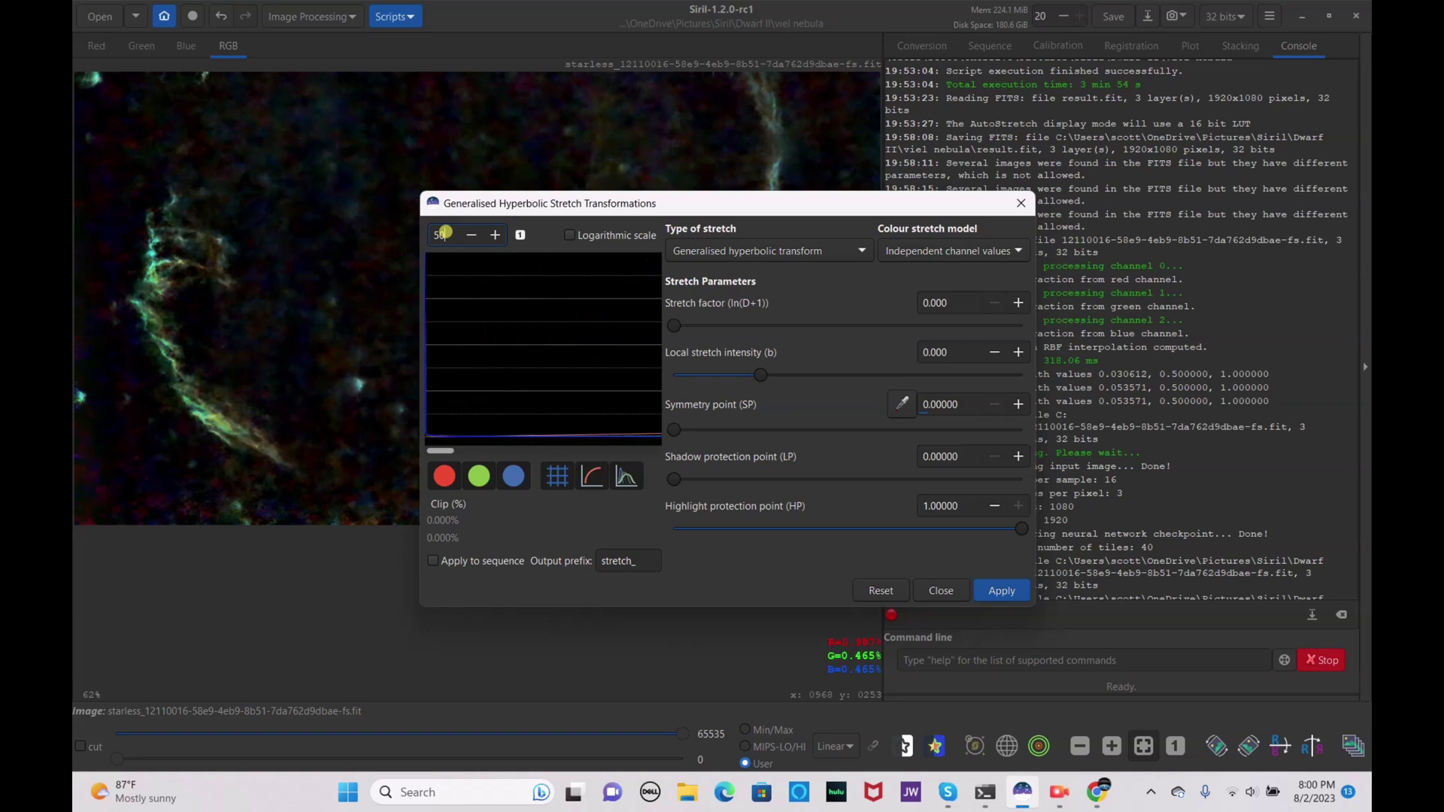
left_click_drag(440, 451, 409, 445)
- Try a stretch factor of 1.250 with the symmetry point sampled from the bright nebula arc, and reset the parameters
left_click(141, 296)
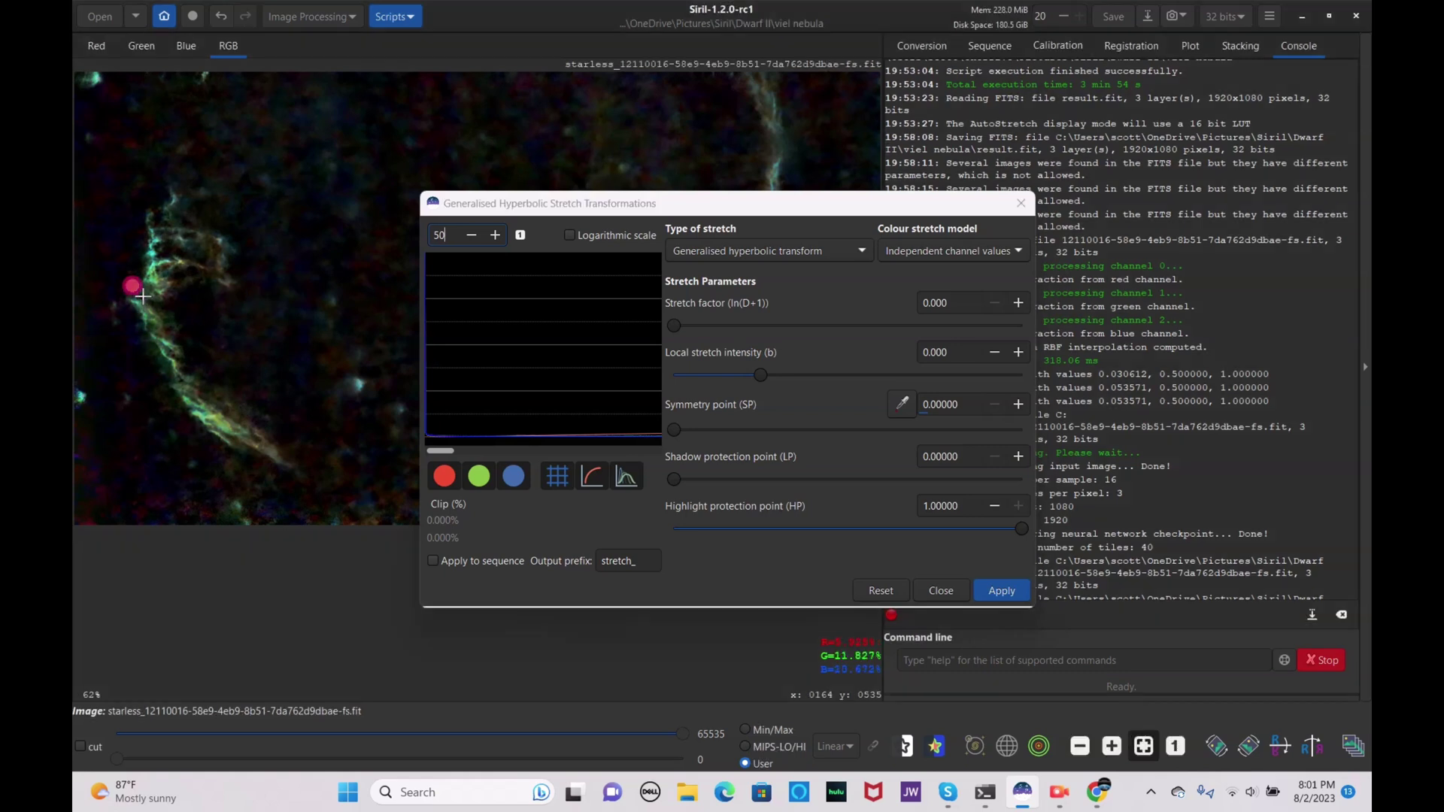
left_click(784, 366)
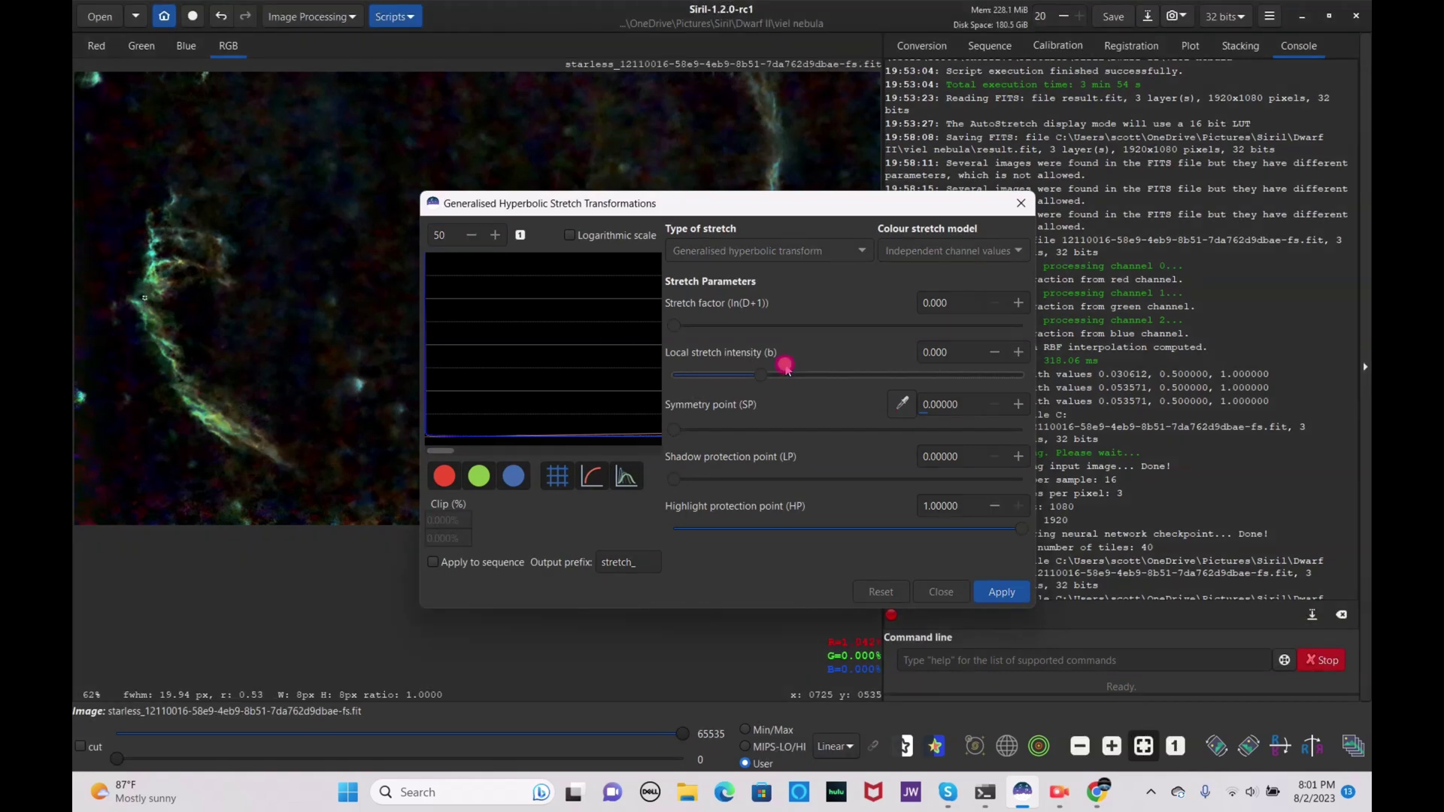
left_click(893, 401)
left_click_drag(686, 316, 720, 328)
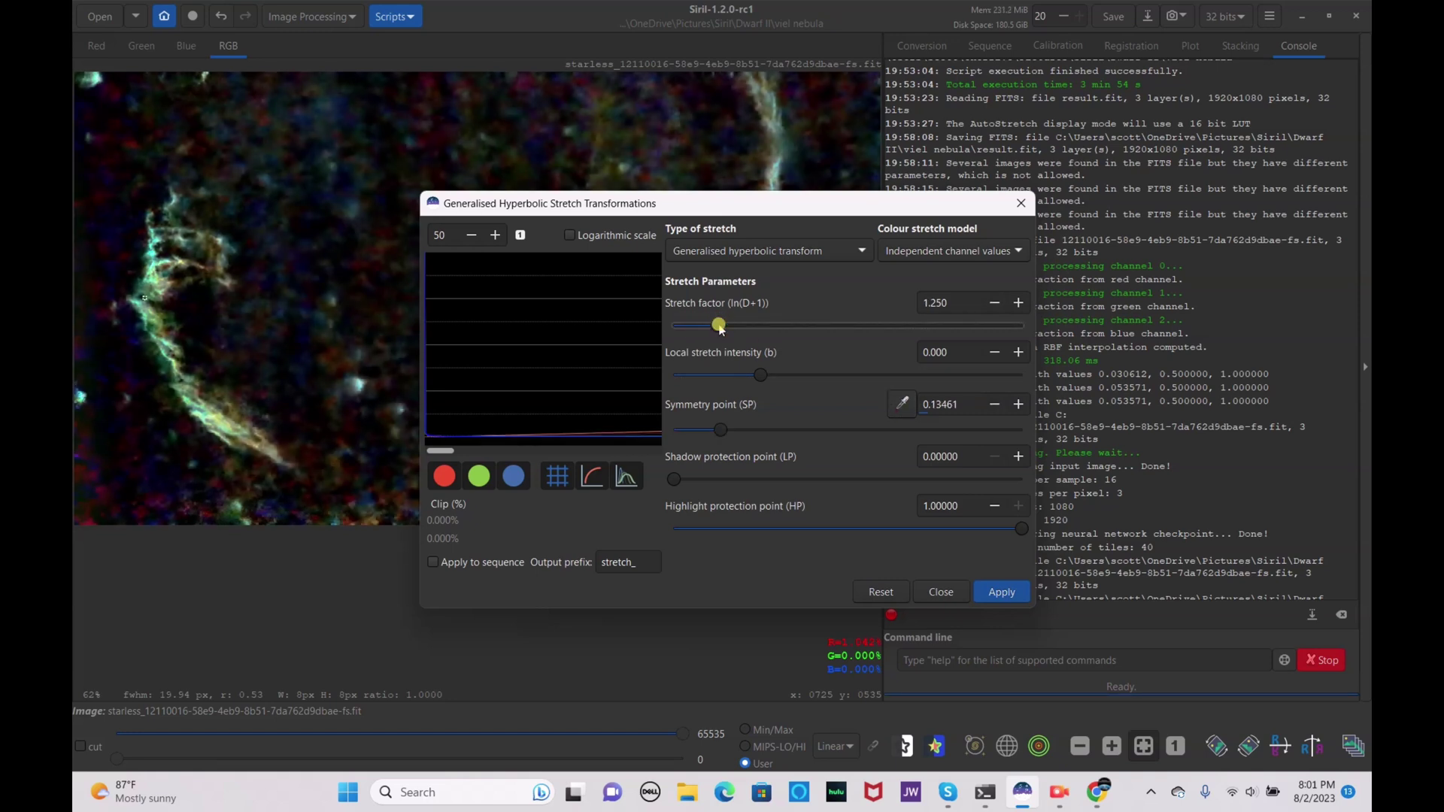
left_click(895, 594)
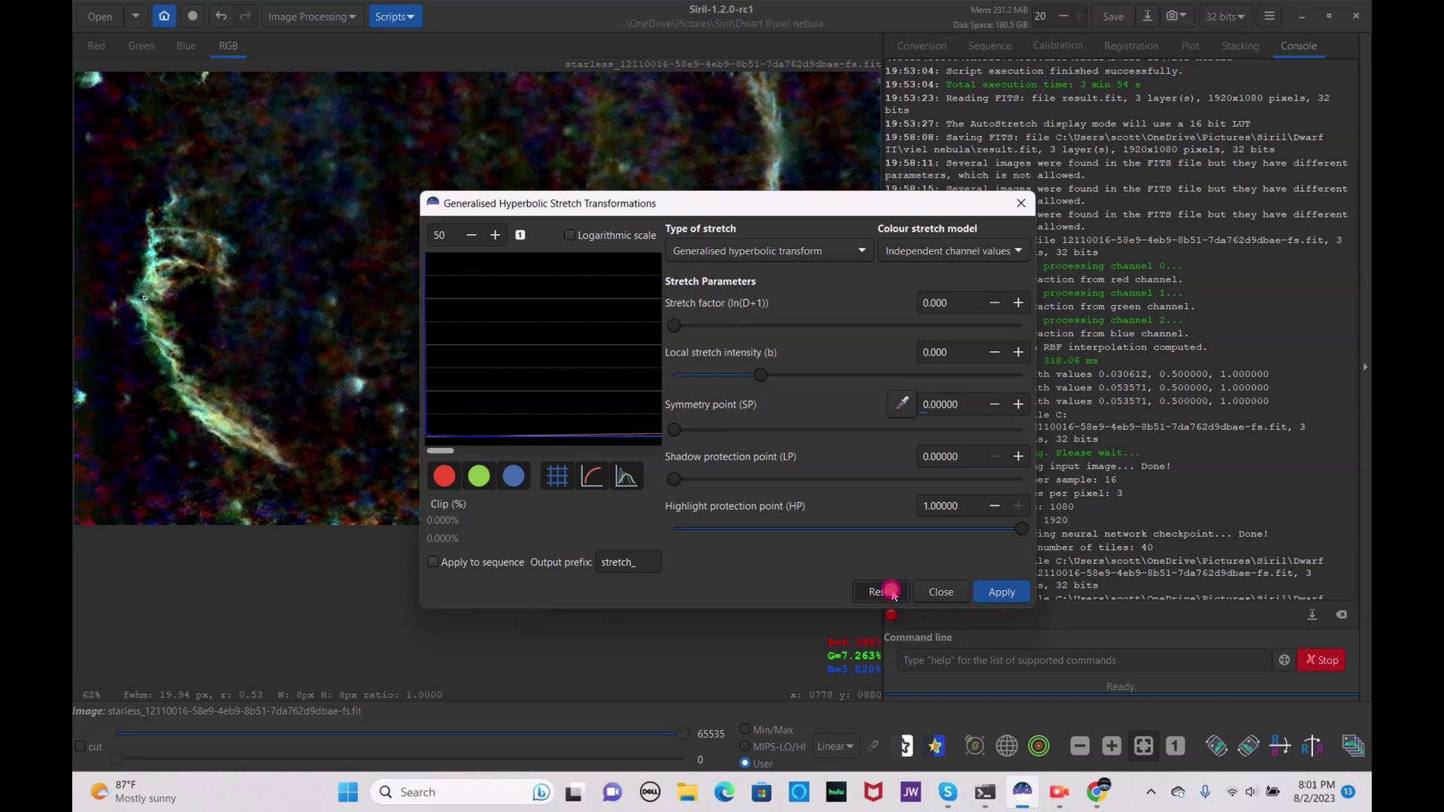
- Sample a brighter nebula spot as symmetry point 0.41527, apply the stretch with factor 0.762, and close the stretch dialog
left_click(140, 261)
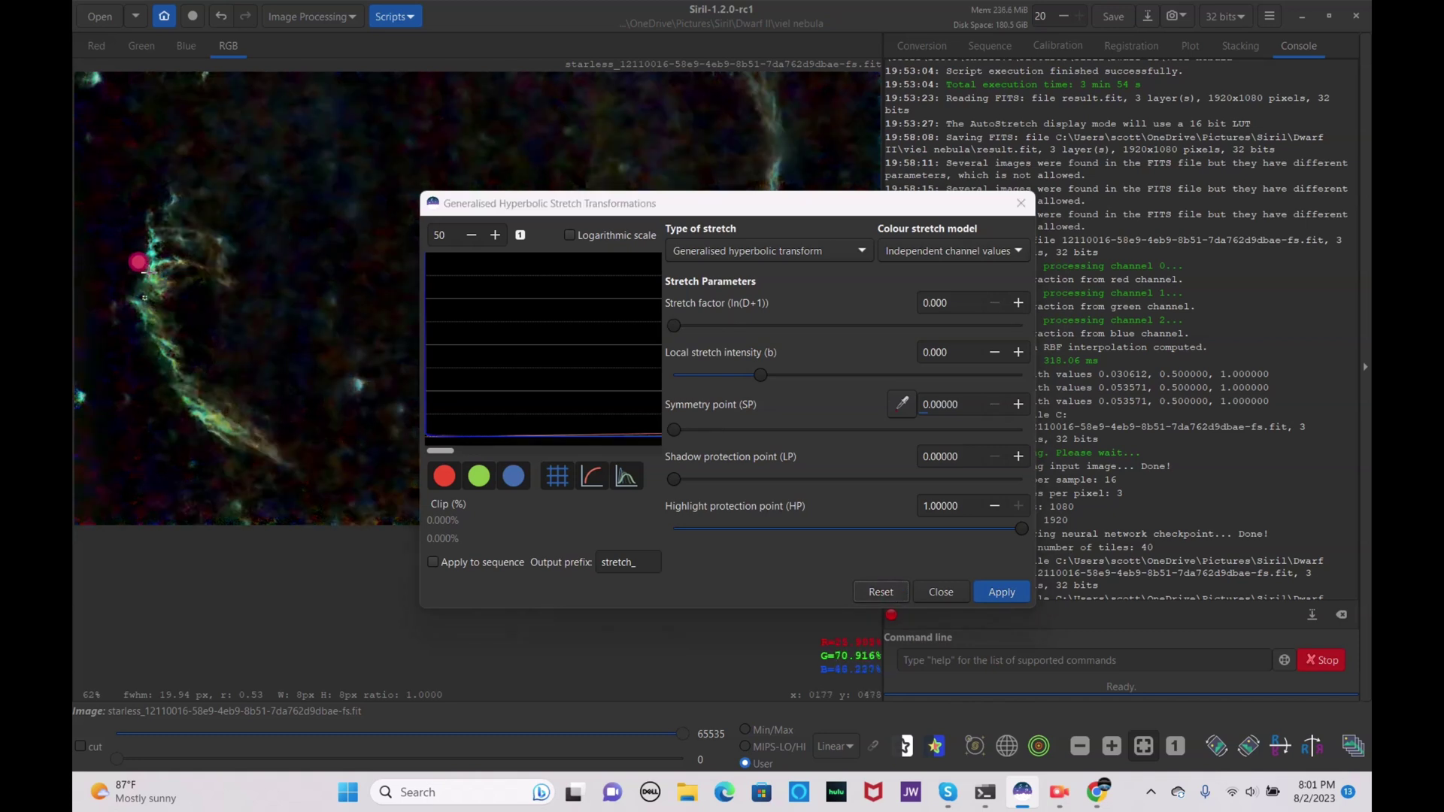
left_click(782, 353)
left_click(901, 404)
mouse_move(699, 333)
left_mouse_down()
mouse_move(750, 328)
mouse_move(720, 326)
left_mouse_up()
left_click_drag(616, 203, 881, 166)
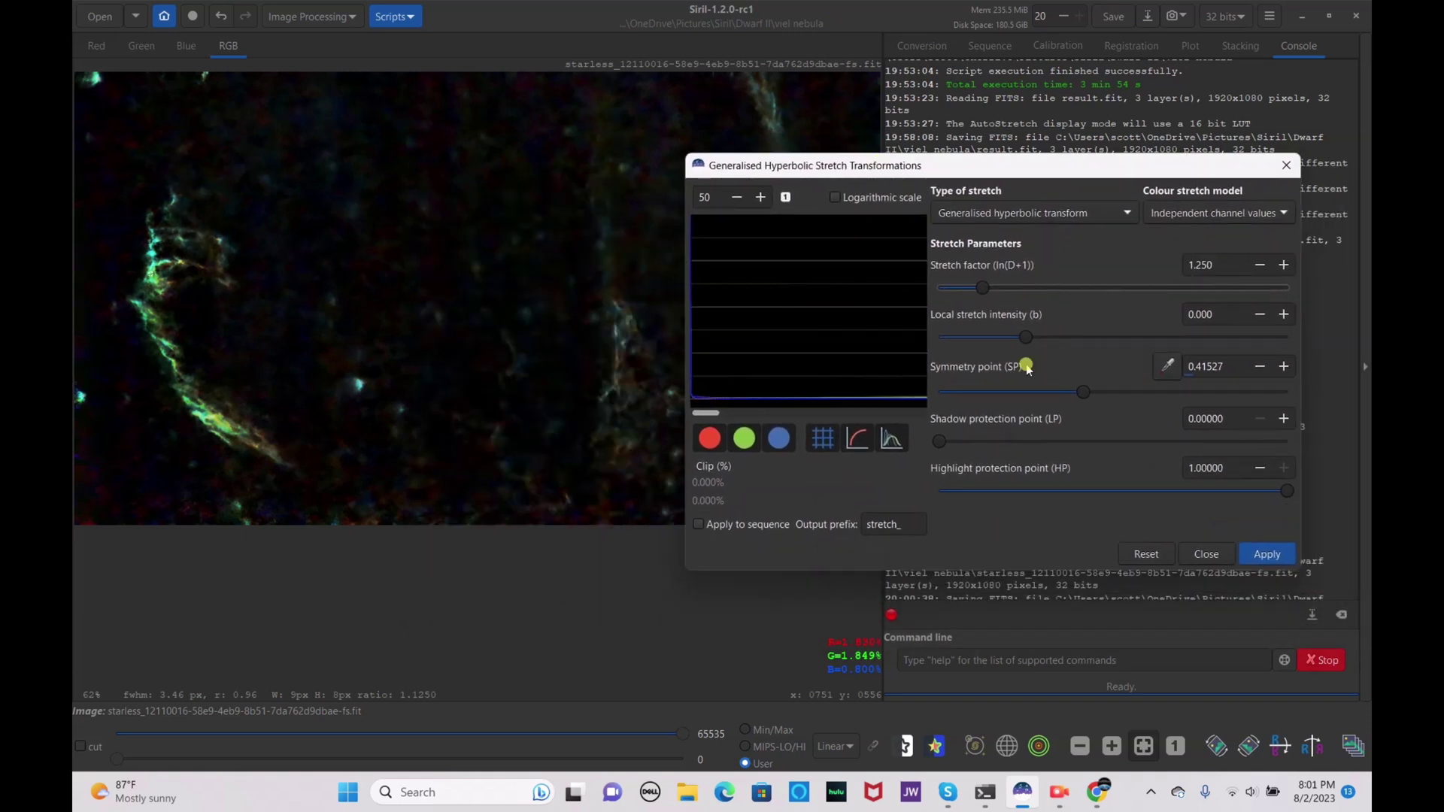
left_click_drag(973, 289, 969, 292)
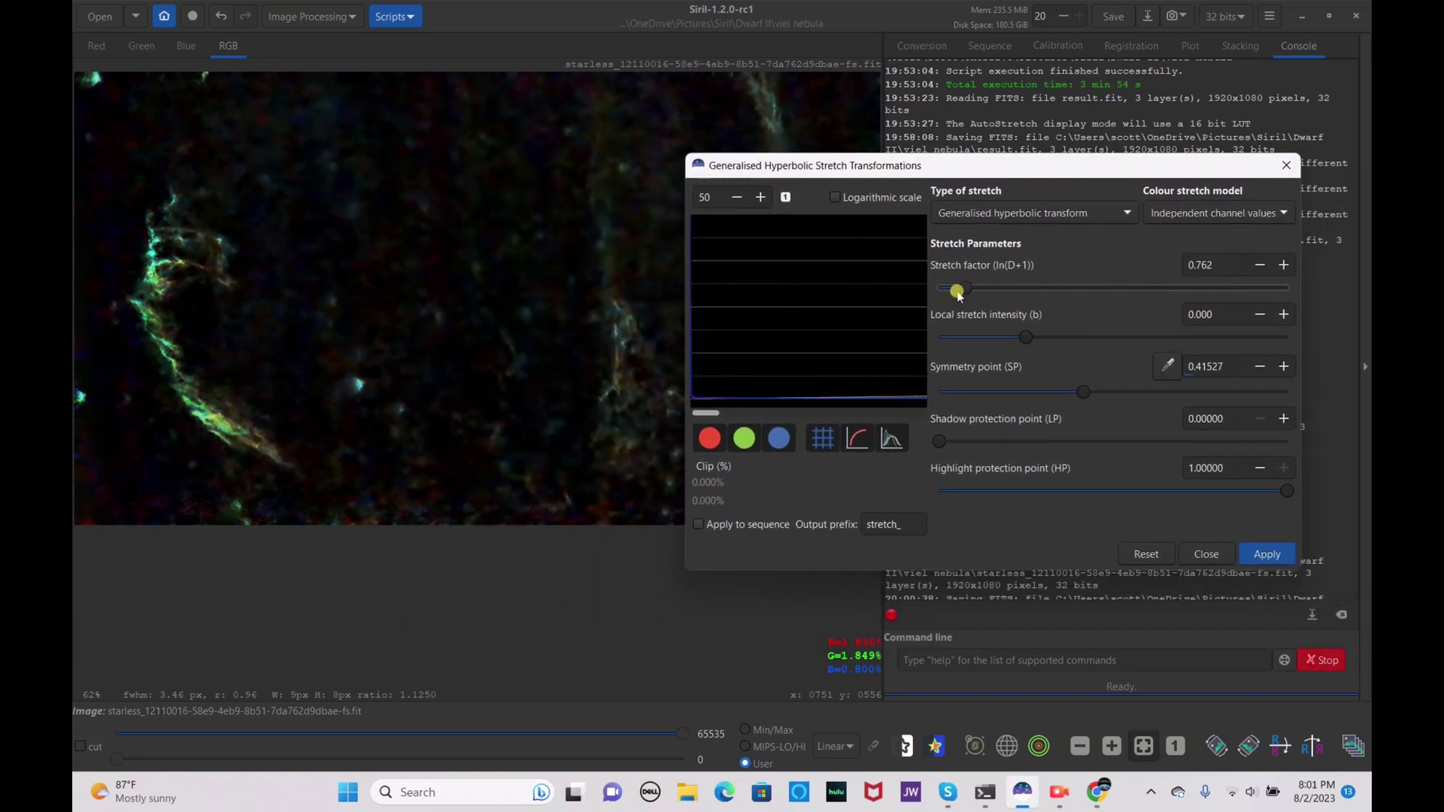
left_click(1268, 547)
left_click(1203, 553)
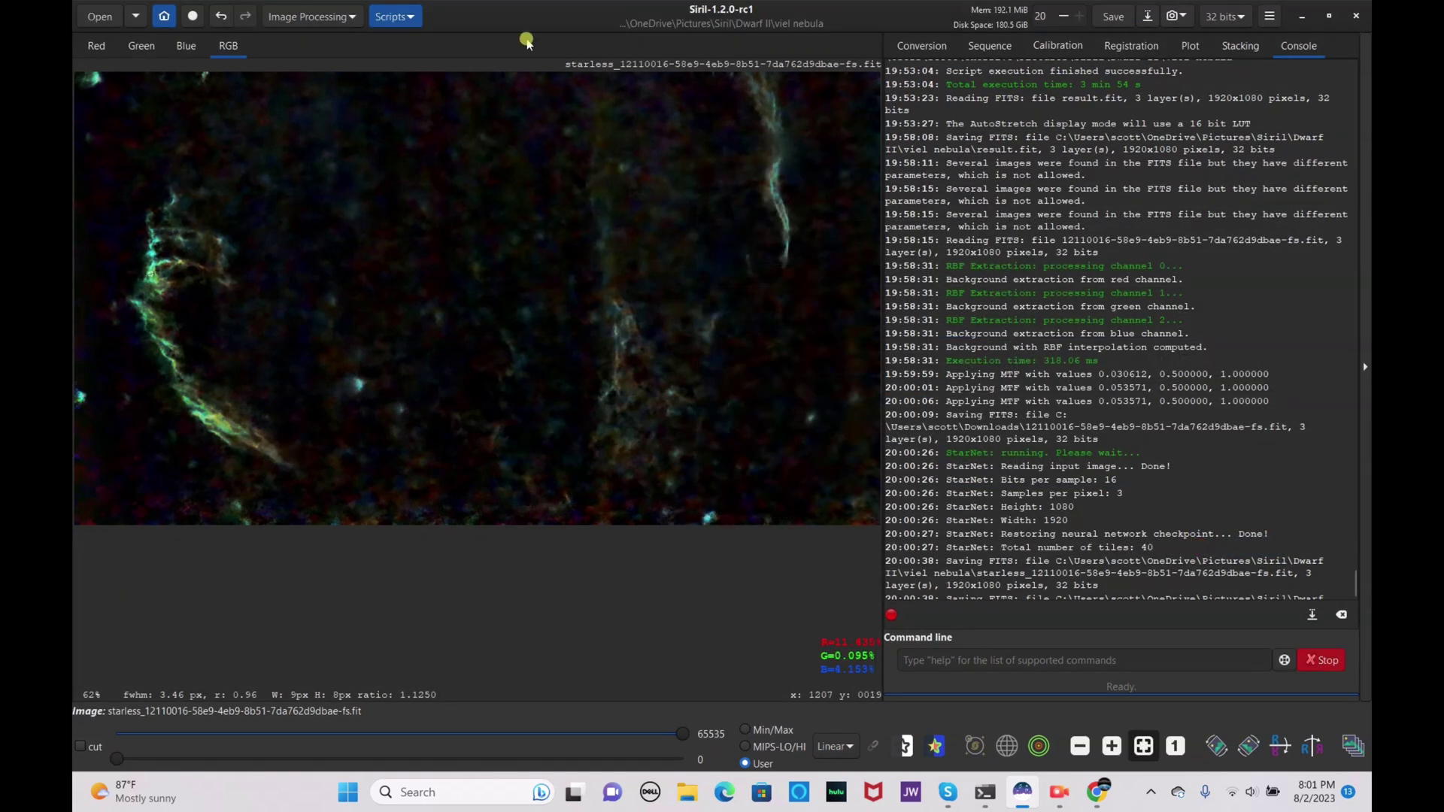
- Start a star recomposition using the starless FITS as the background and the starmask FITS as the star image
left_click(343, 12)
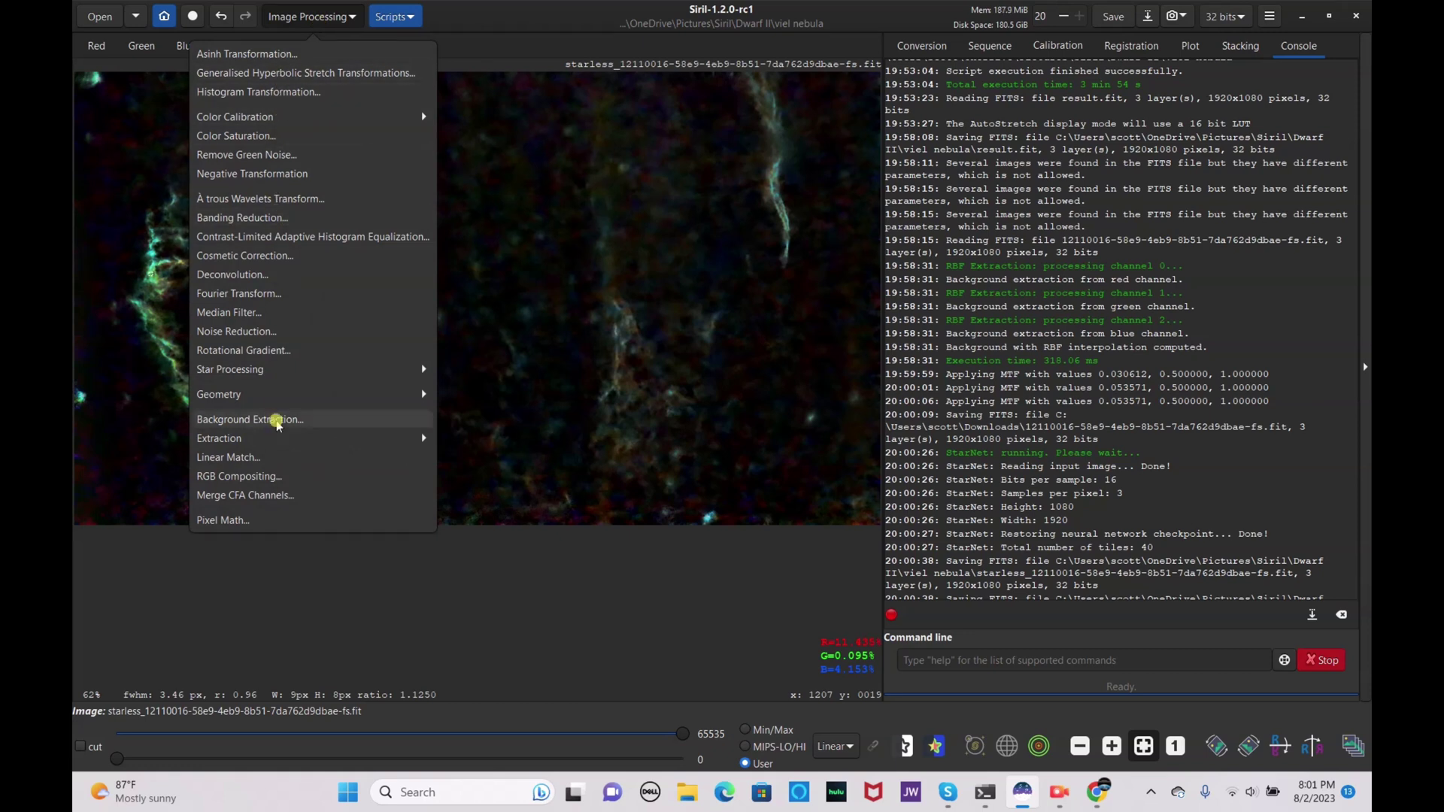
left_click(270, 369)
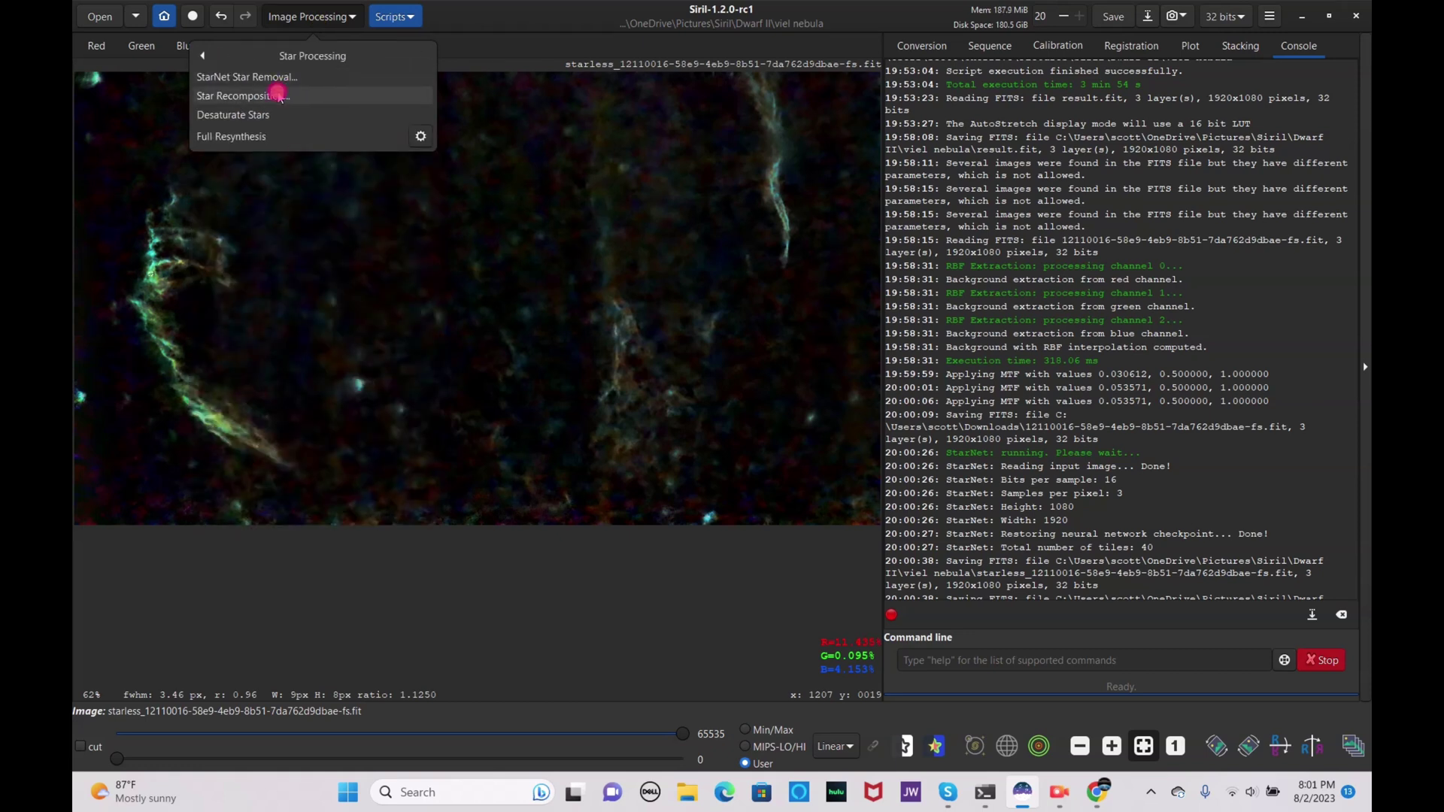
left_click(275, 95)
left_click(609, 231)
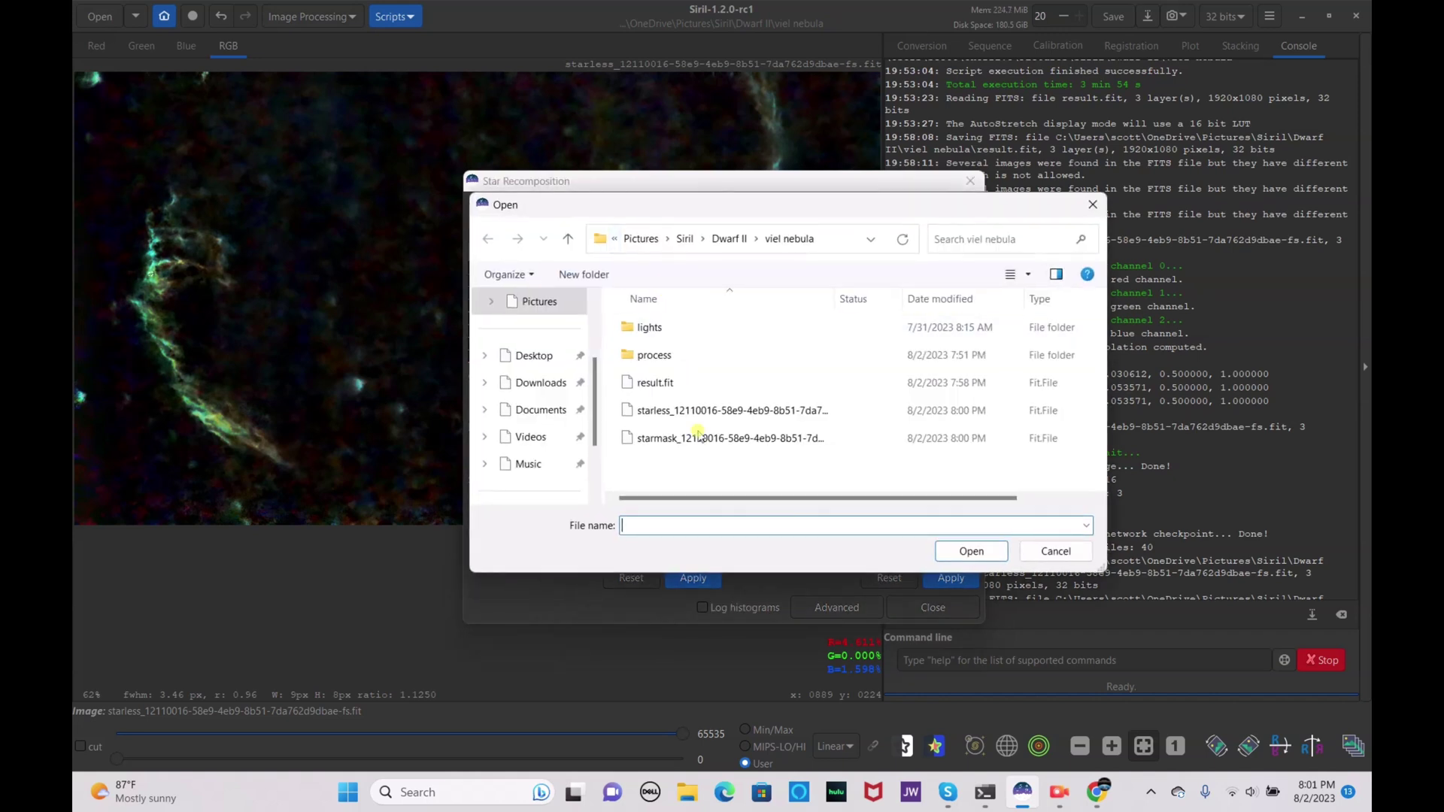
left_click(703, 414)
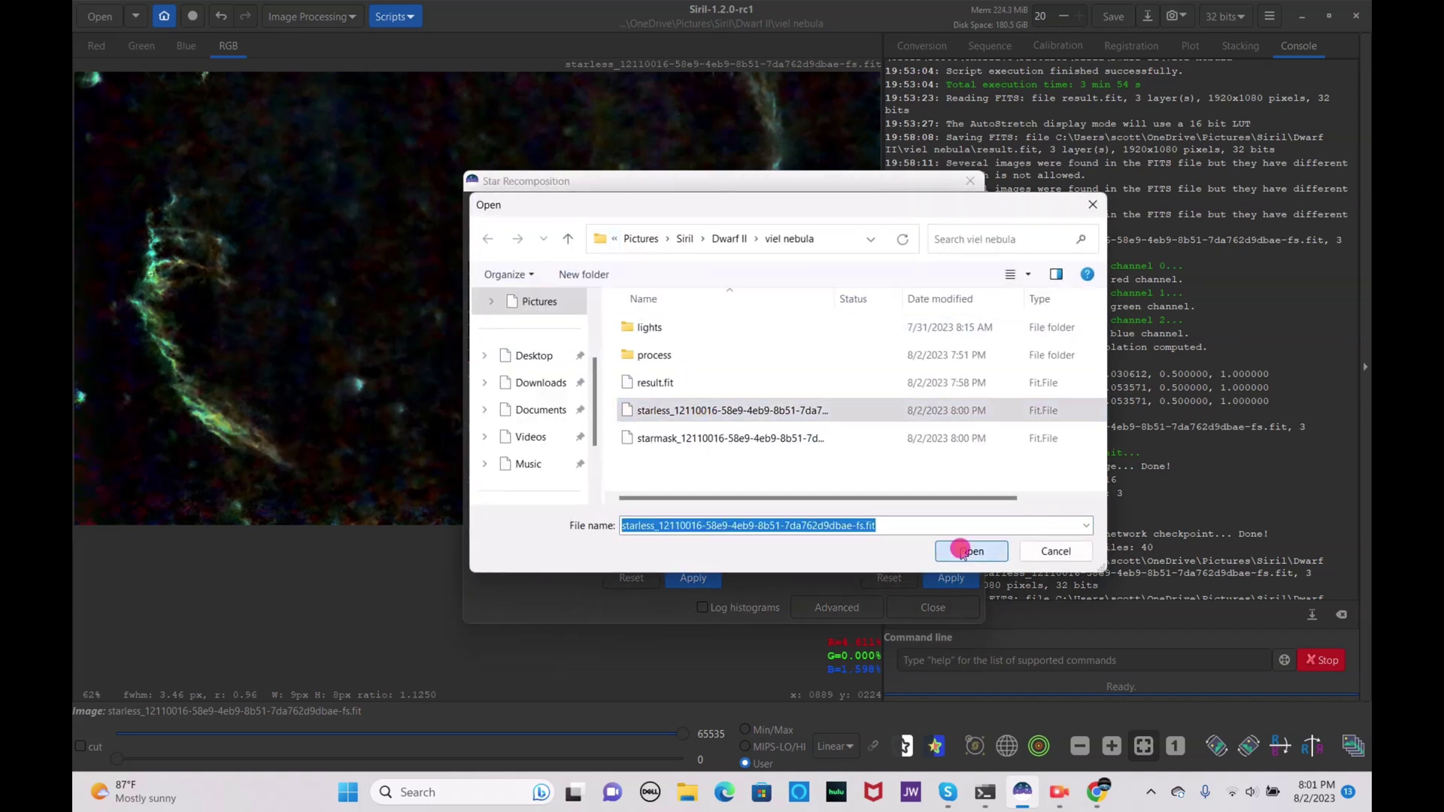
left_click(970, 551)
left_click(800, 233)
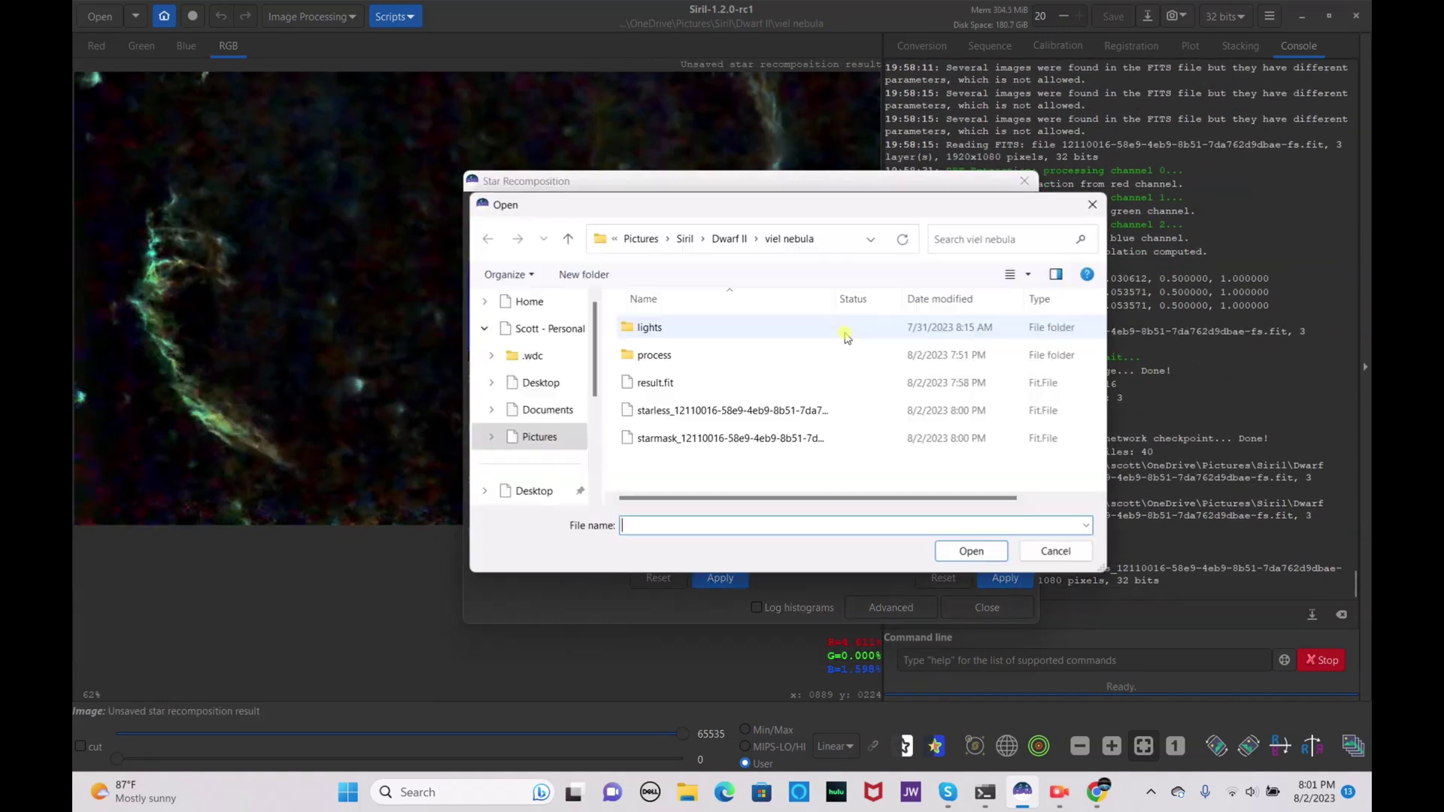
left_click(827, 439)
left_click(971, 551)
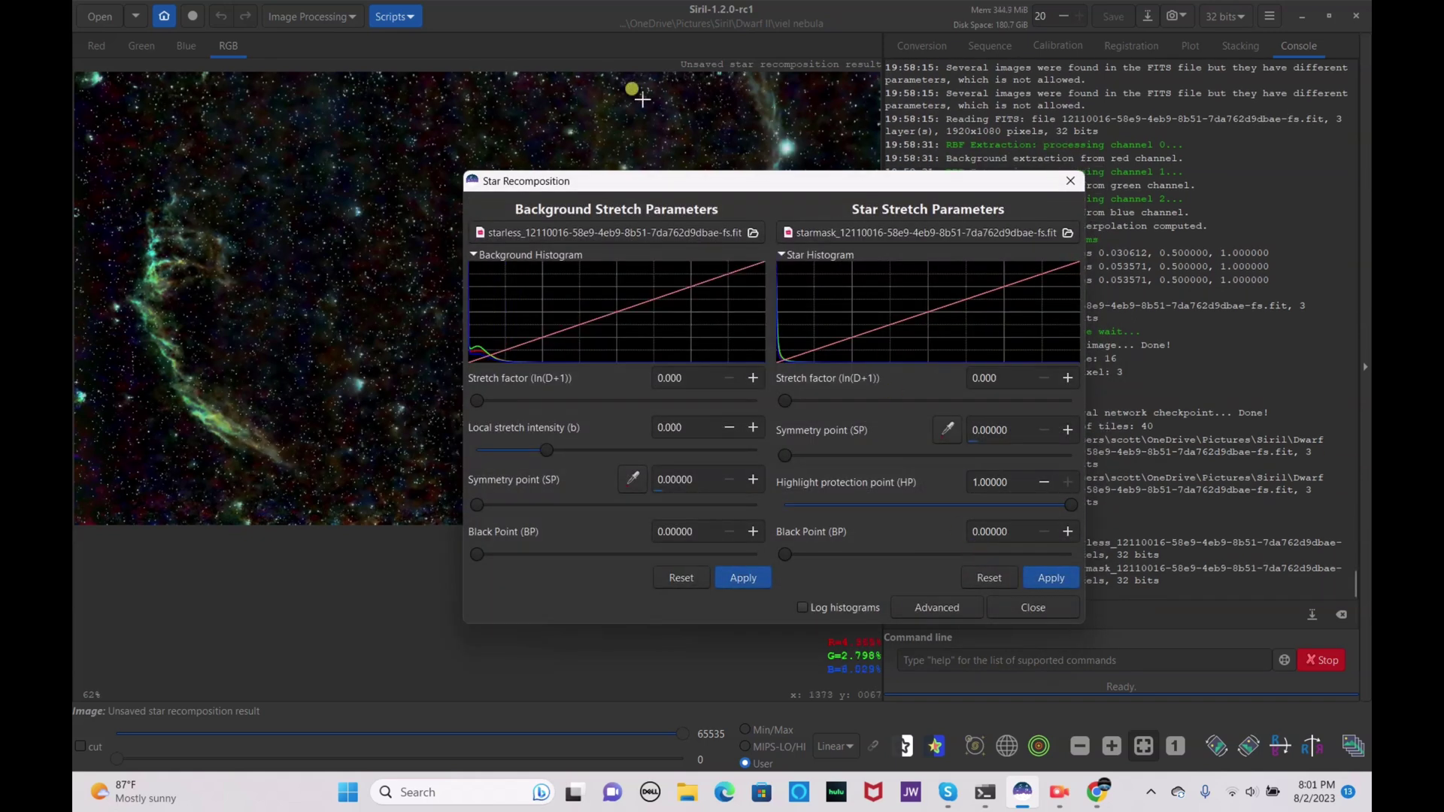
- Dim the recomposed stars by setting the star highlight protection point to 0 and the star black point to 0.67933
left_click_drag(648, 179, 916, 212)
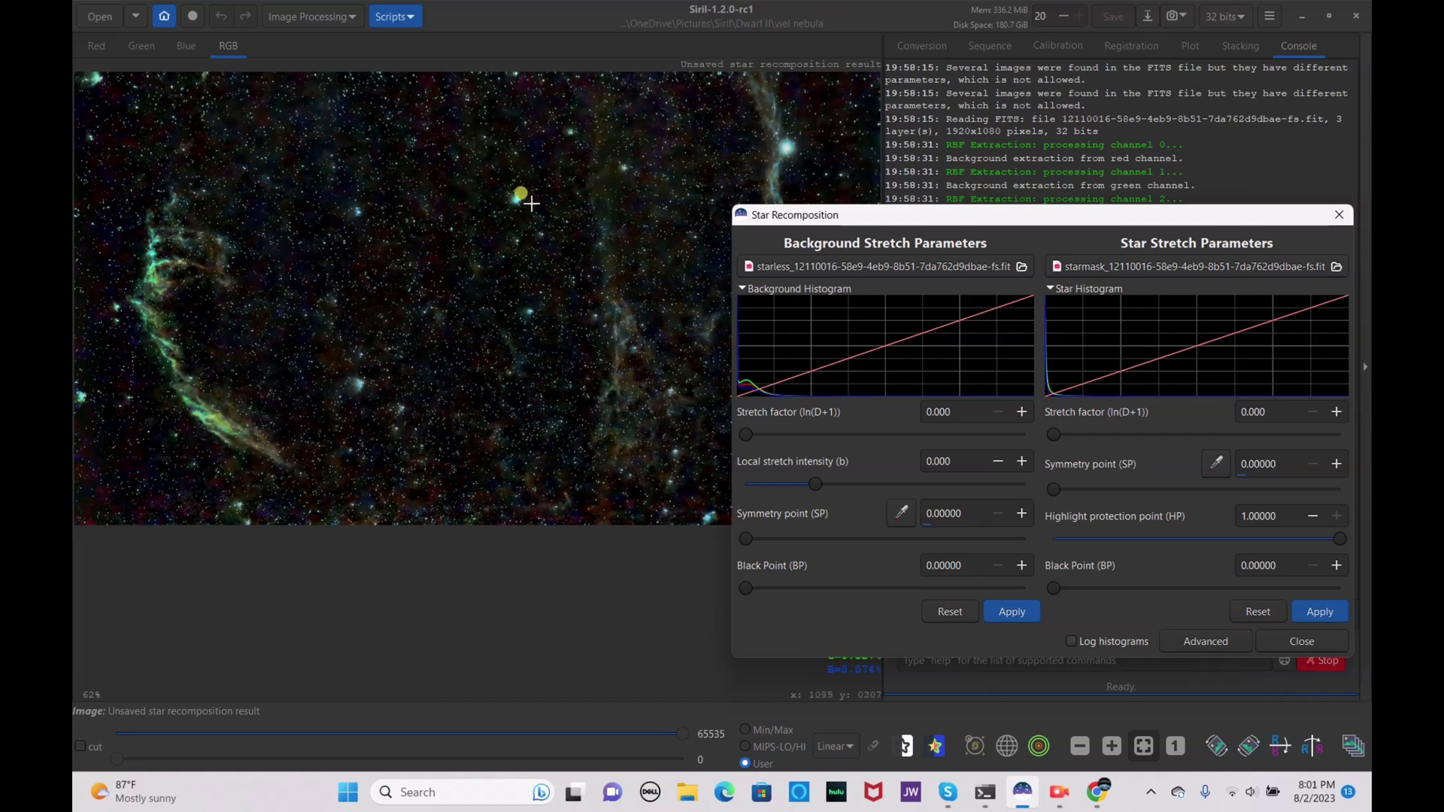
mouse_move(1122, 582)
left_mouse_down()
mouse_move(1098, 585)
mouse_move(1133, 588)
left_mouse_up()
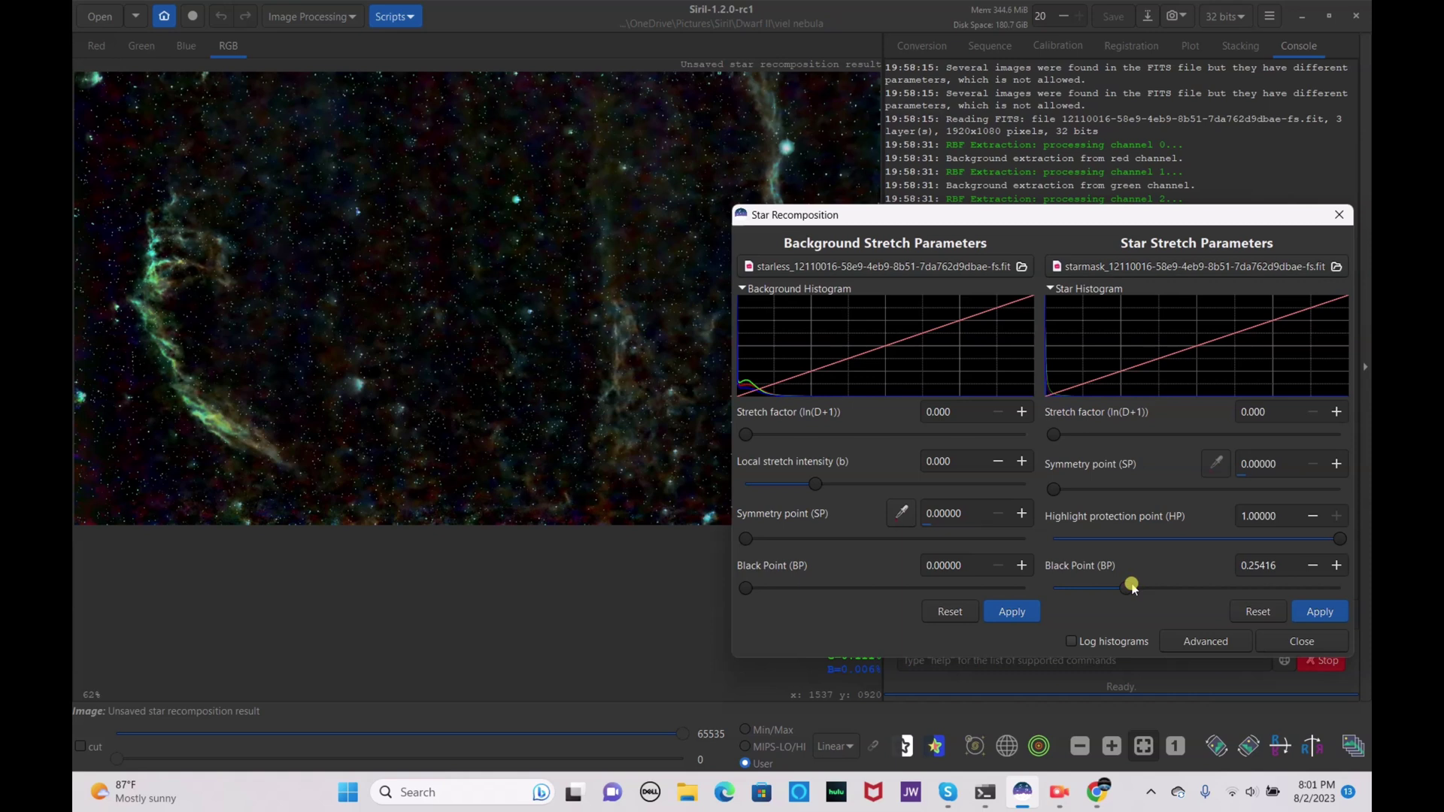
left_click_drag(929, 216, 679, 499)
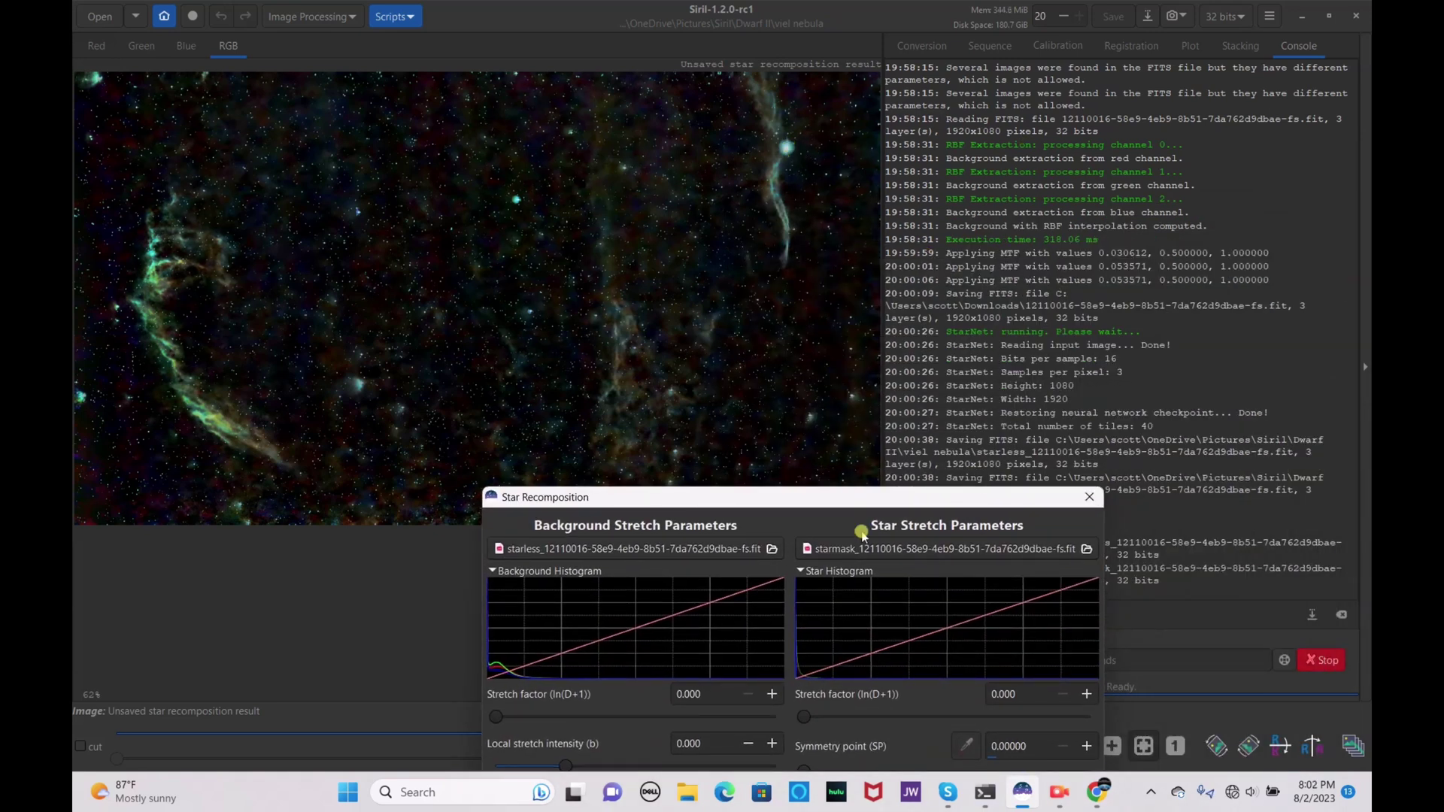
left_click_drag(849, 499, 899, 314)
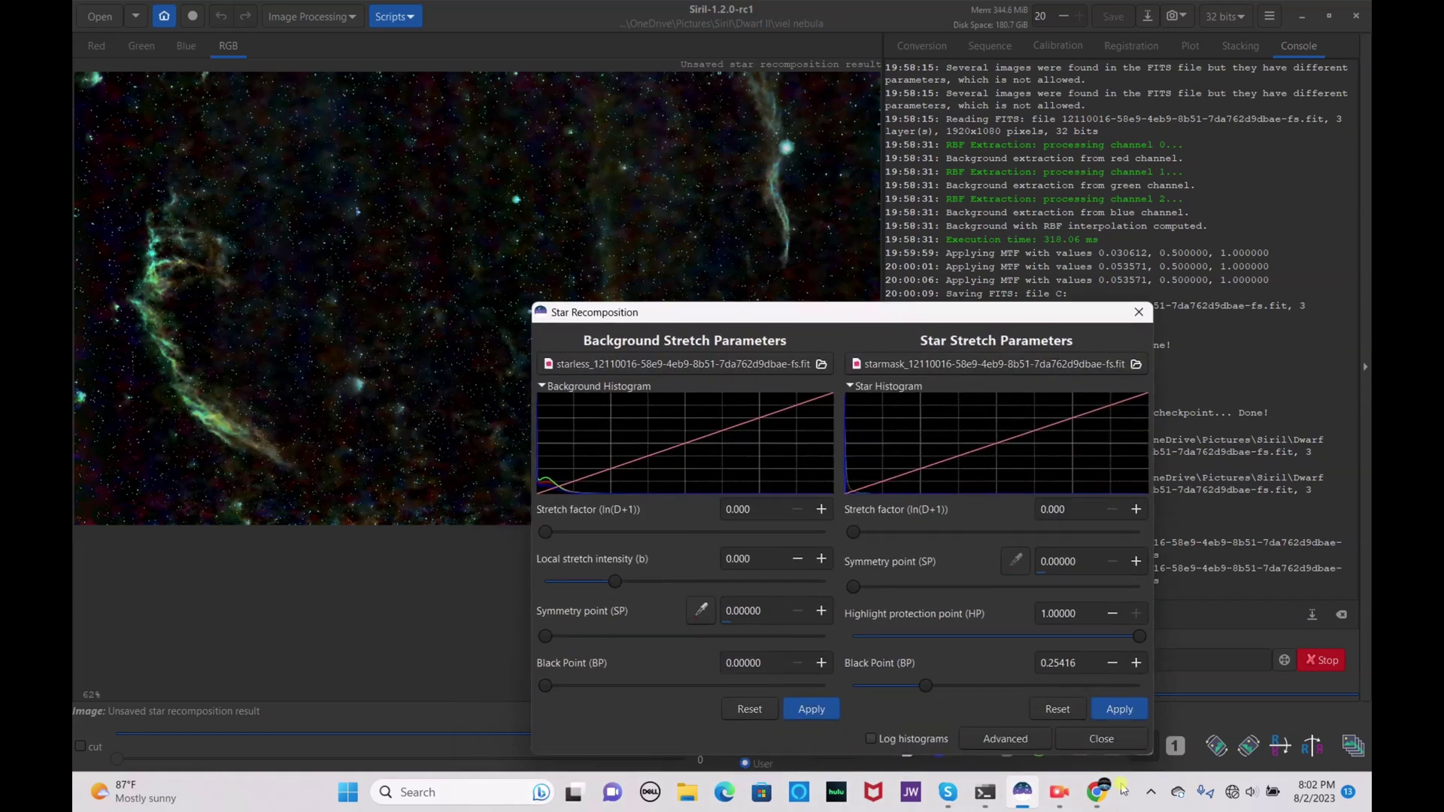
left_click(981, 638)
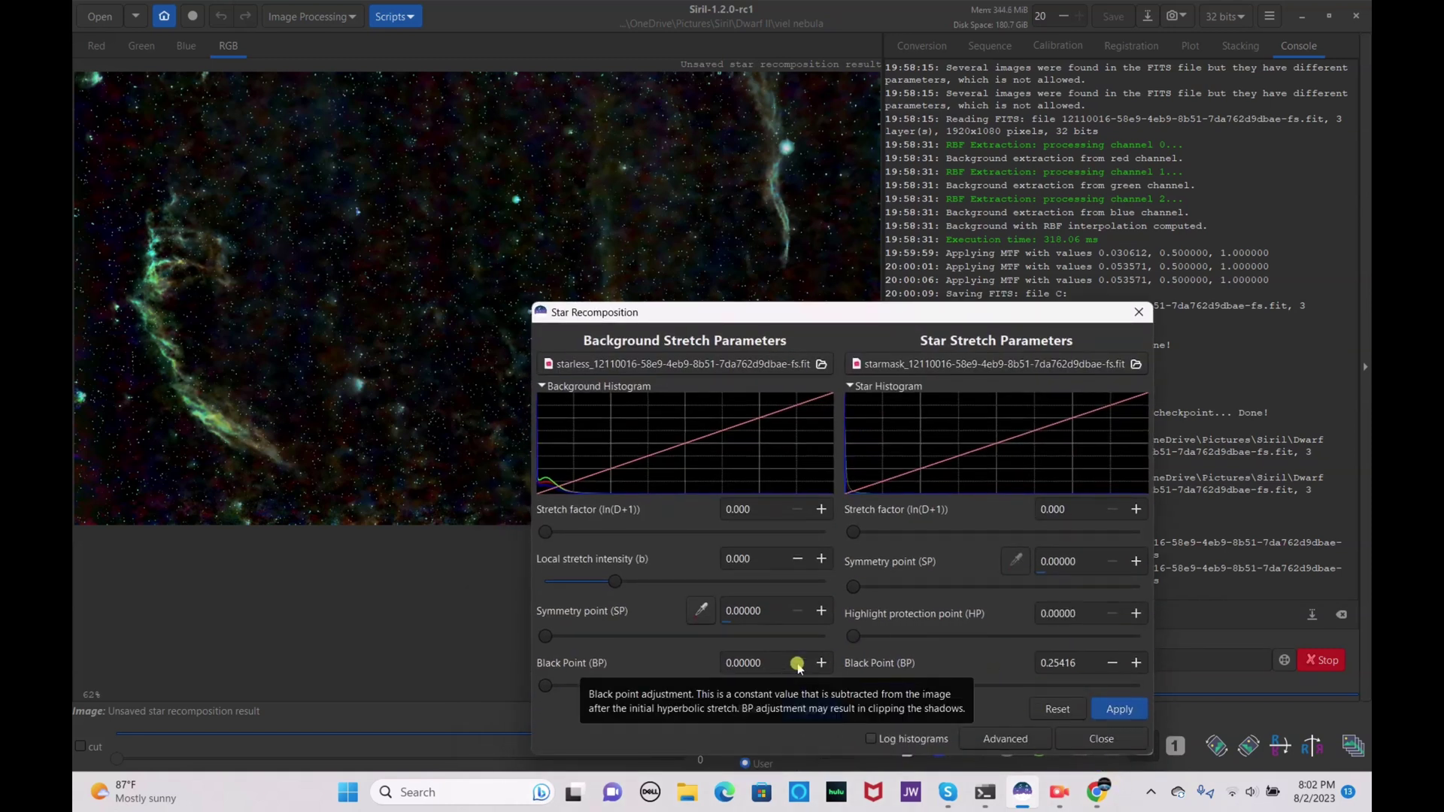
left_click(1010, 687)
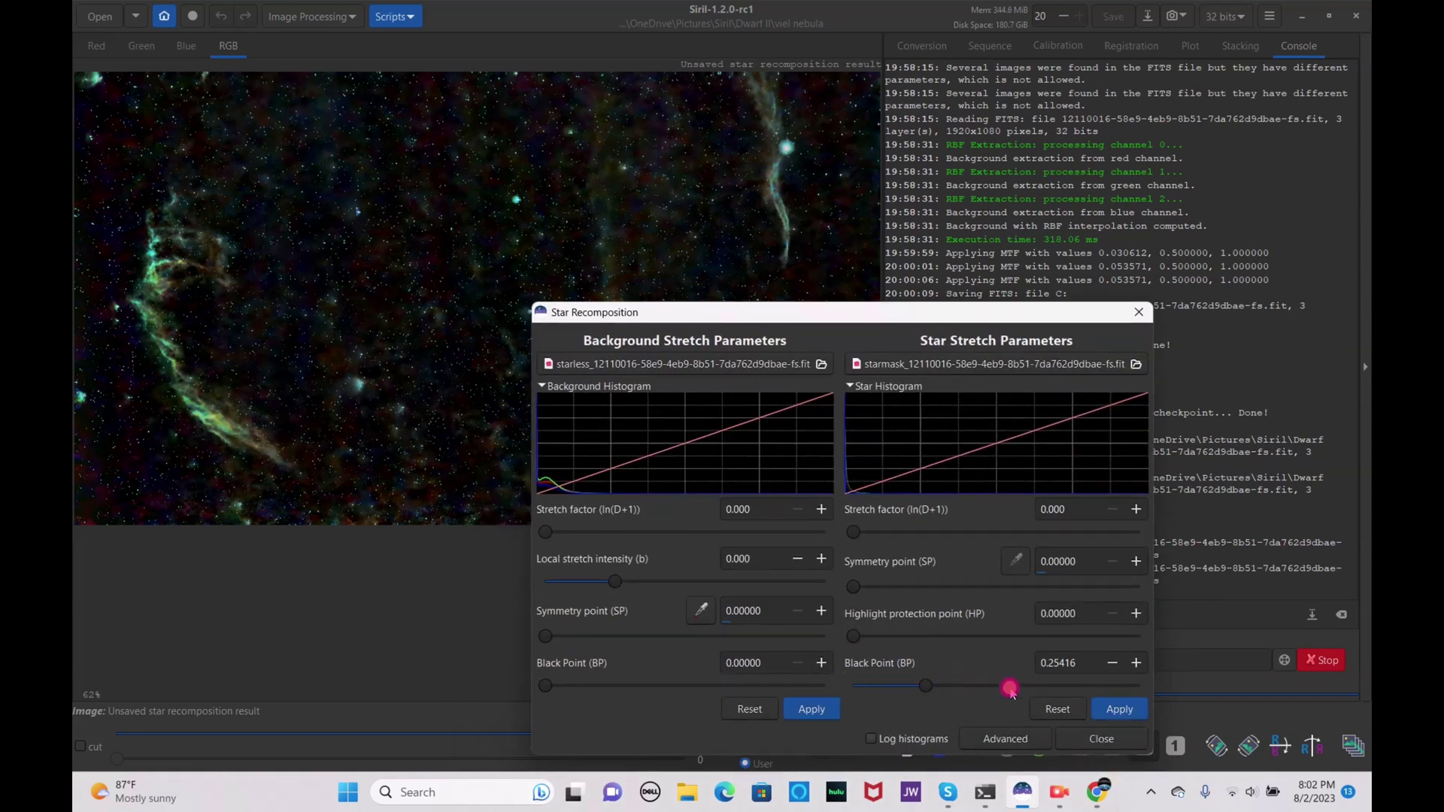
left_click(1047, 685)
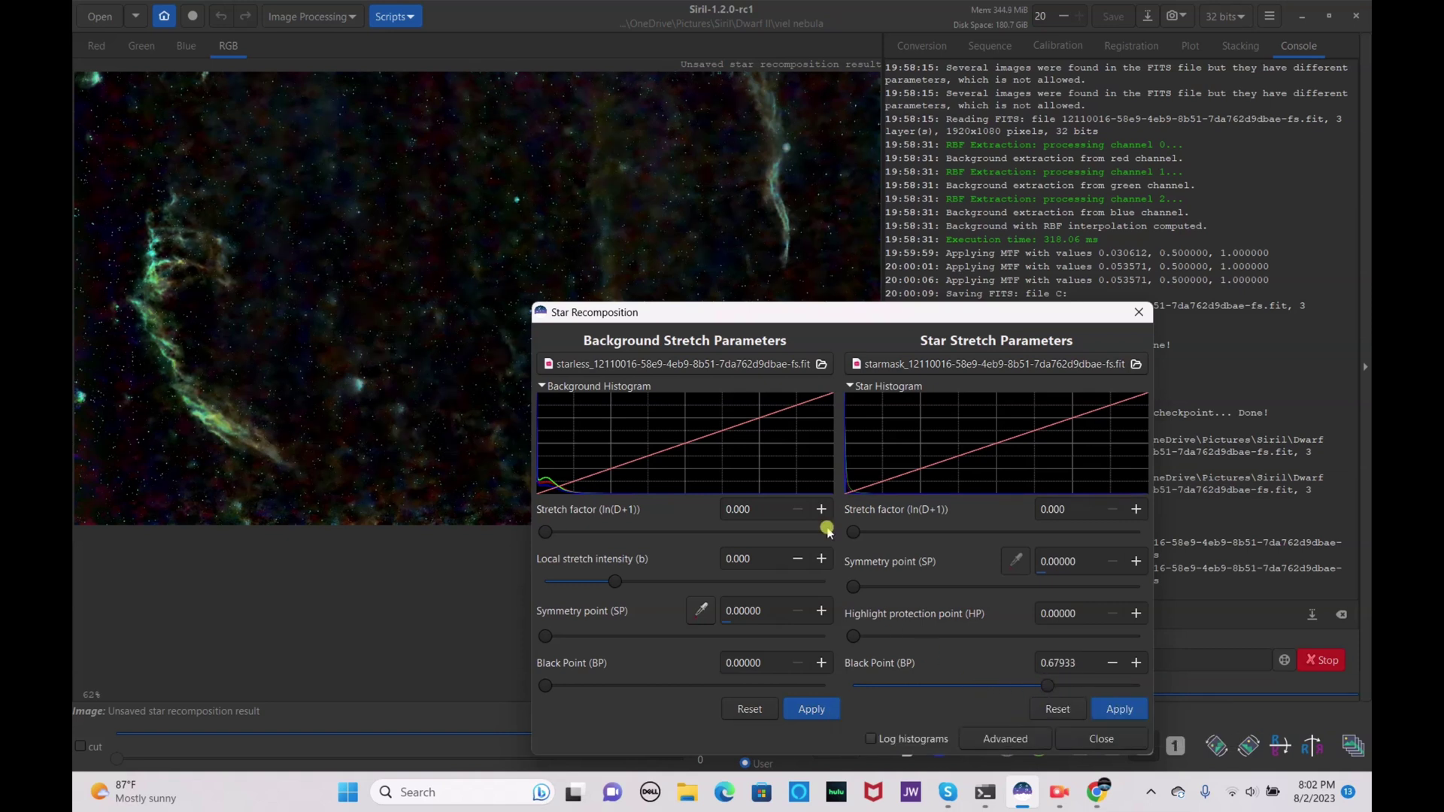
left_click_drag(764, 329, 901, 164)
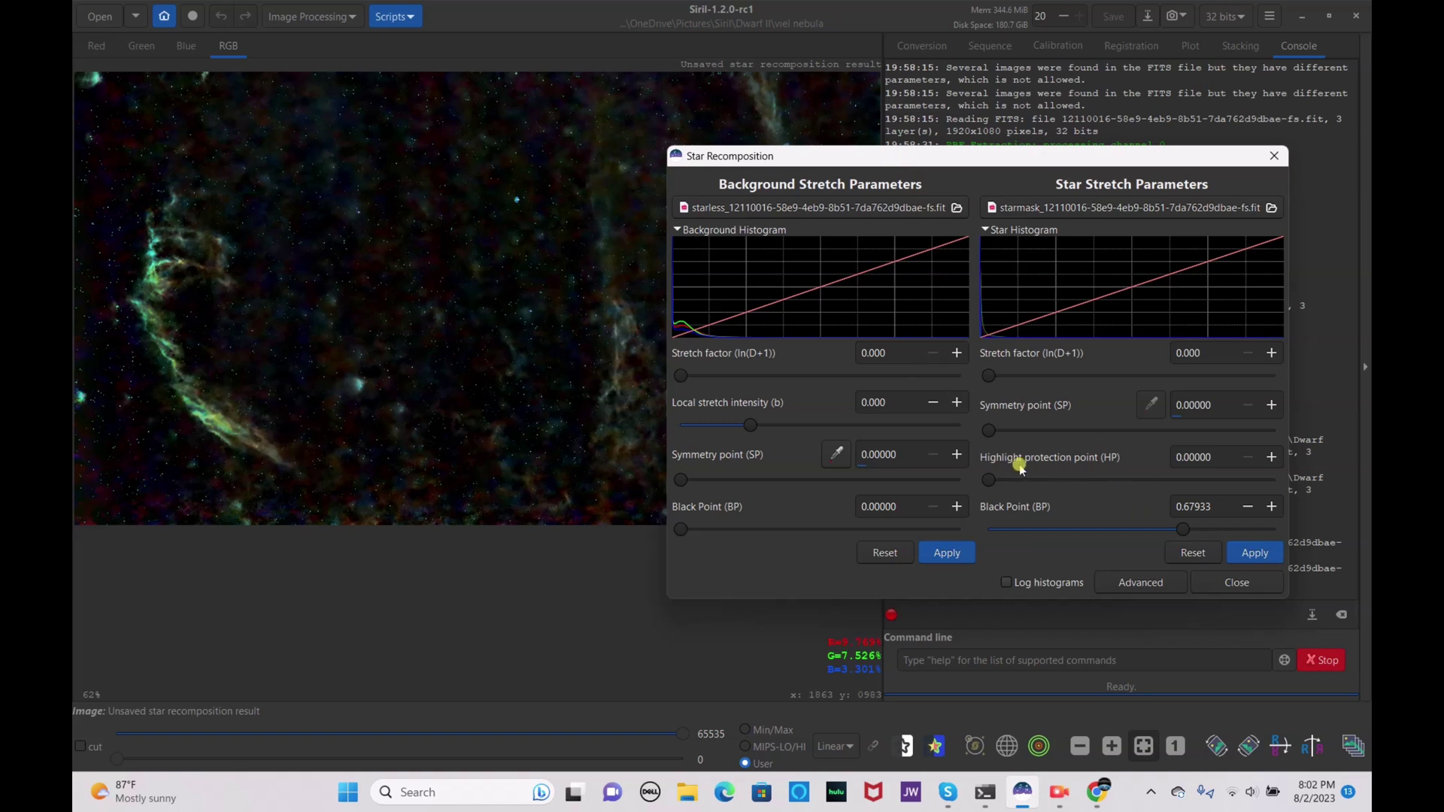
- Set the star black point to 0.52257, apply the star and background stretches, and close the star recomposition
left_click(1138, 530)
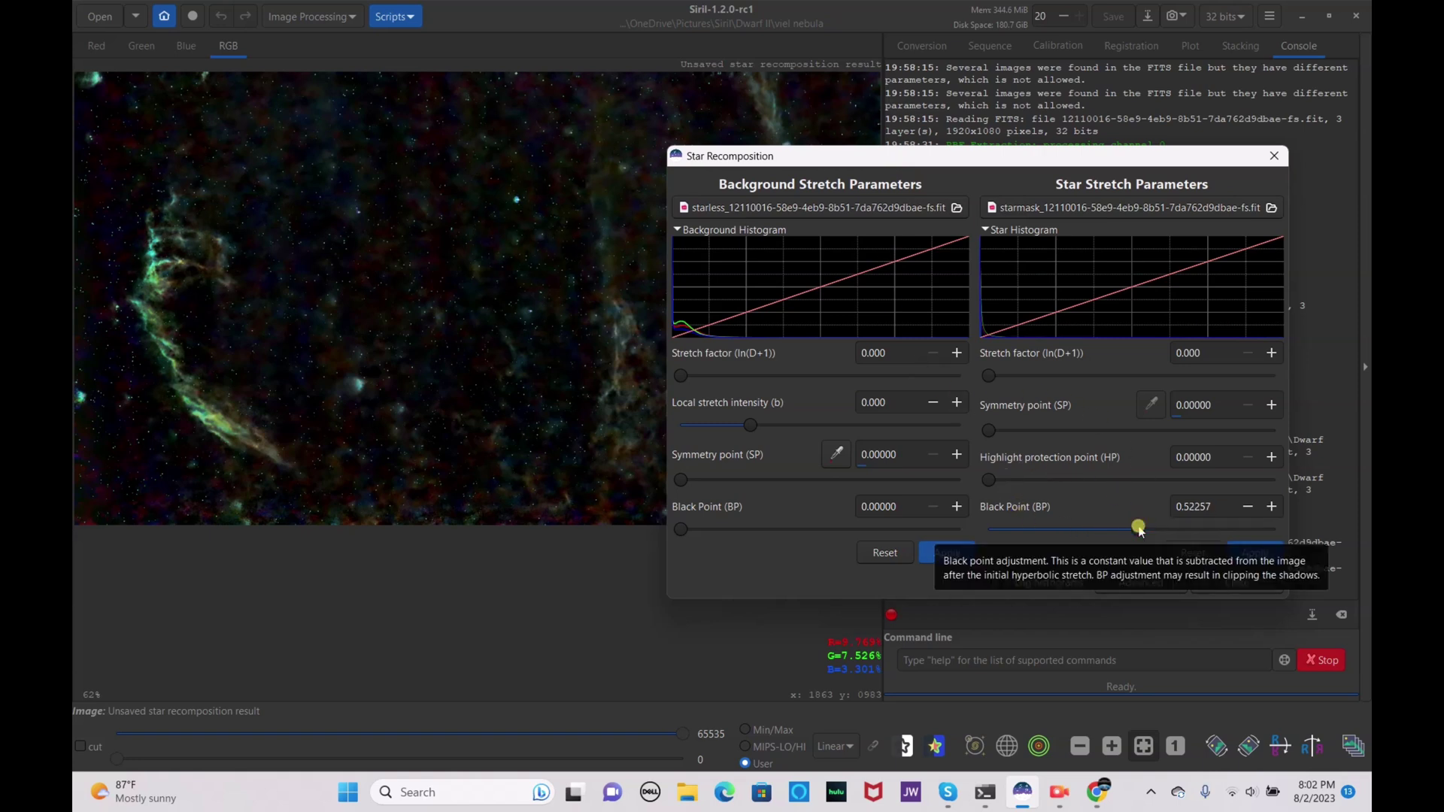
left_click_drag(809, 161, 854, 233)
left_click(1292, 621)
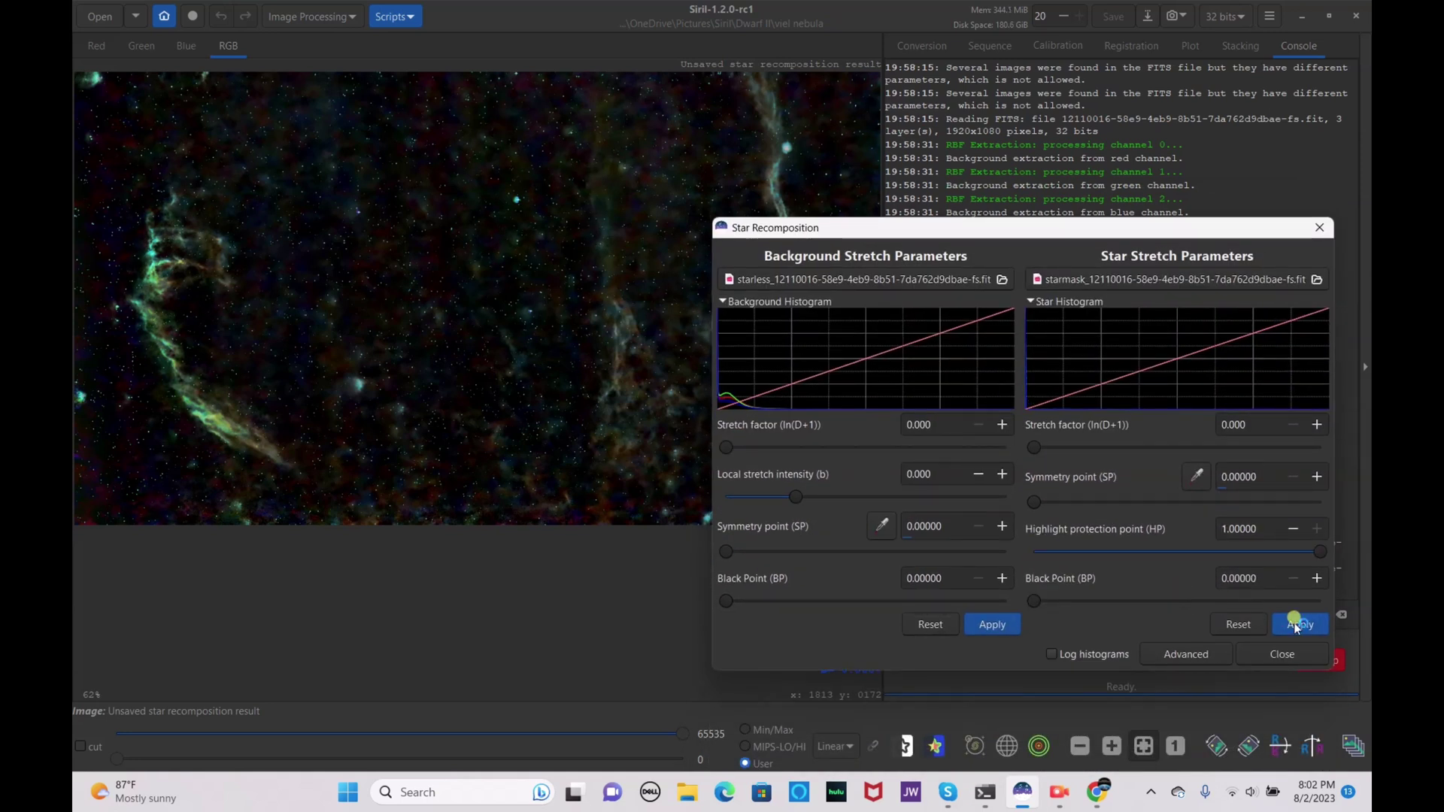
left_click(1008, 626)
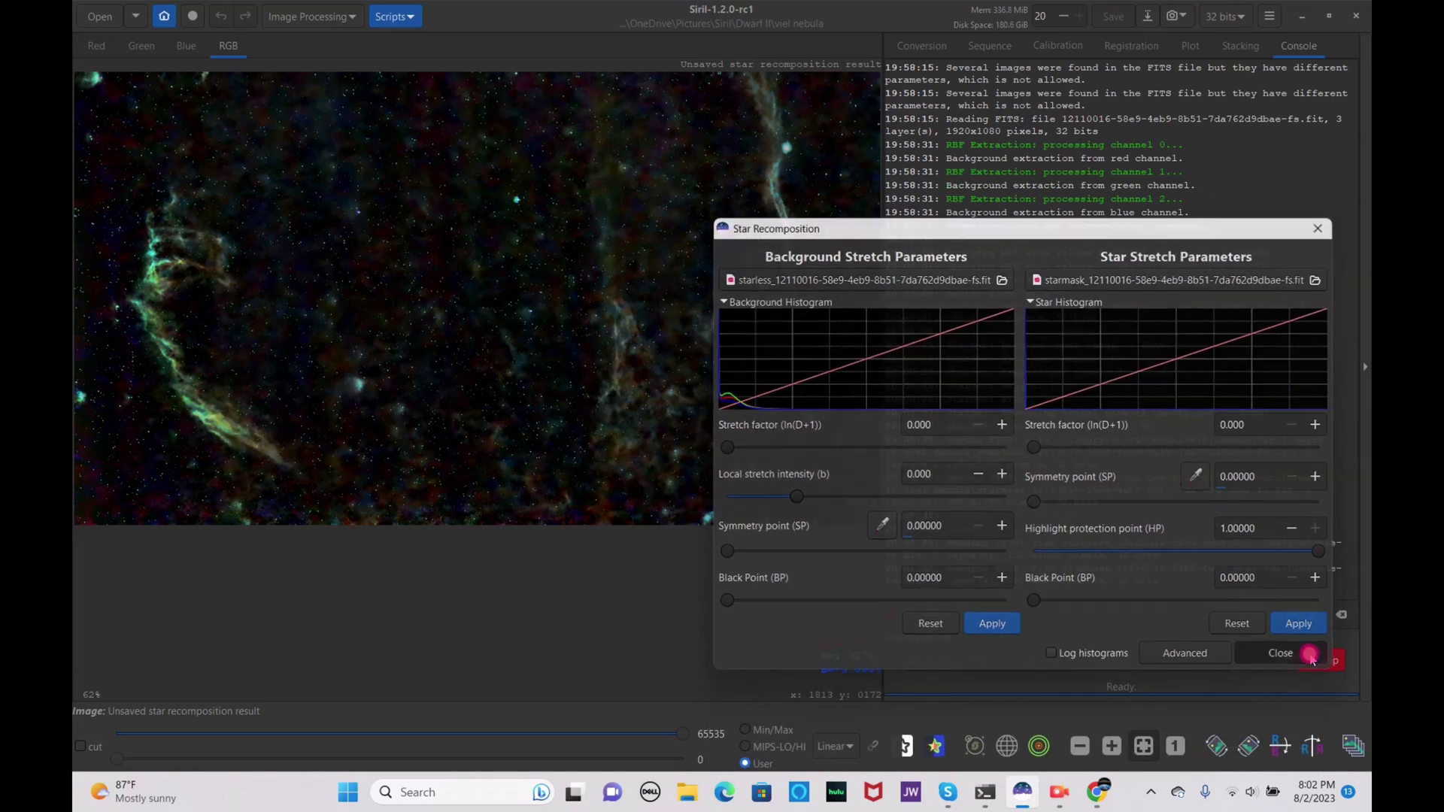
left_click(1307, 654)
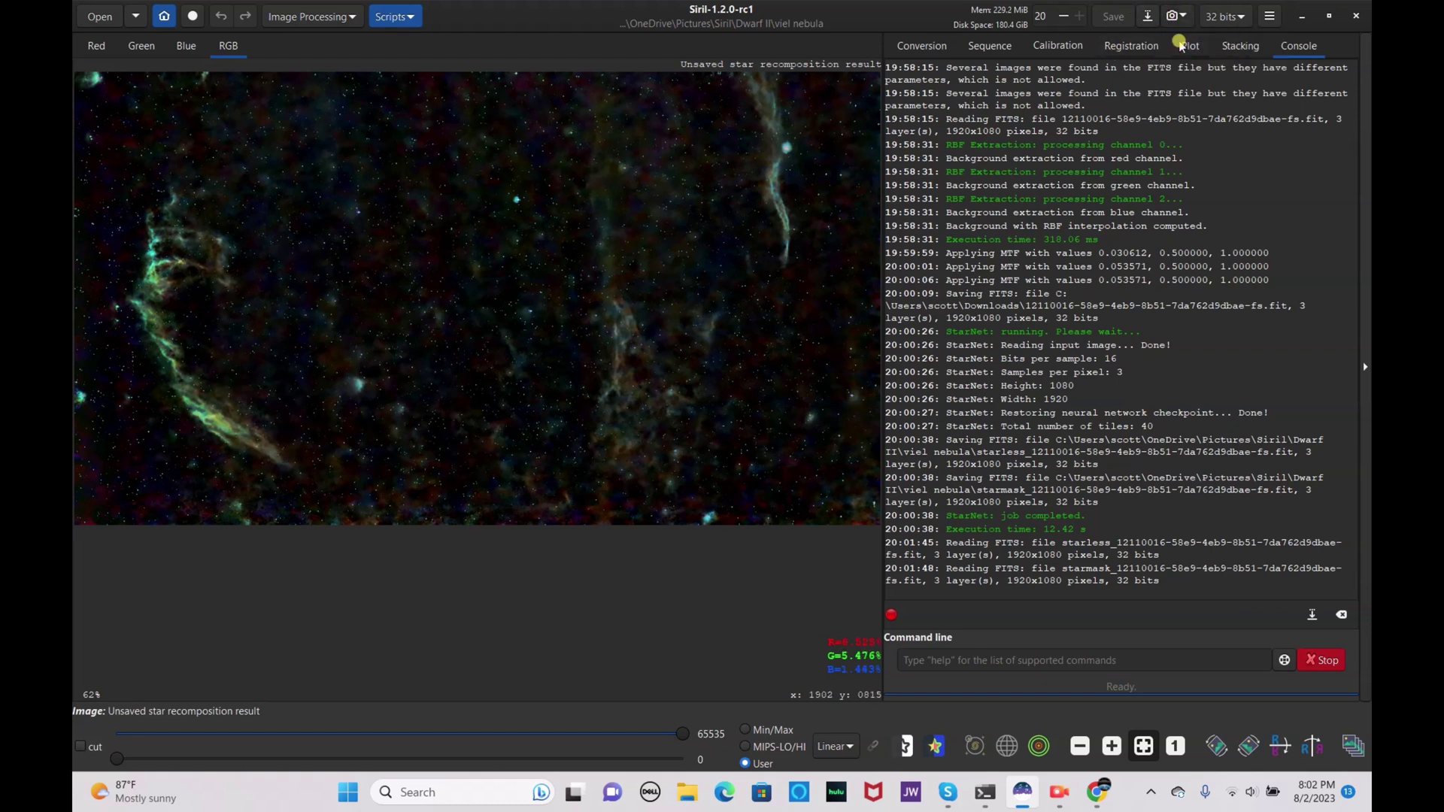
- Save a snapshot of the recomposed image to the working directory
left_click(1170, 15)
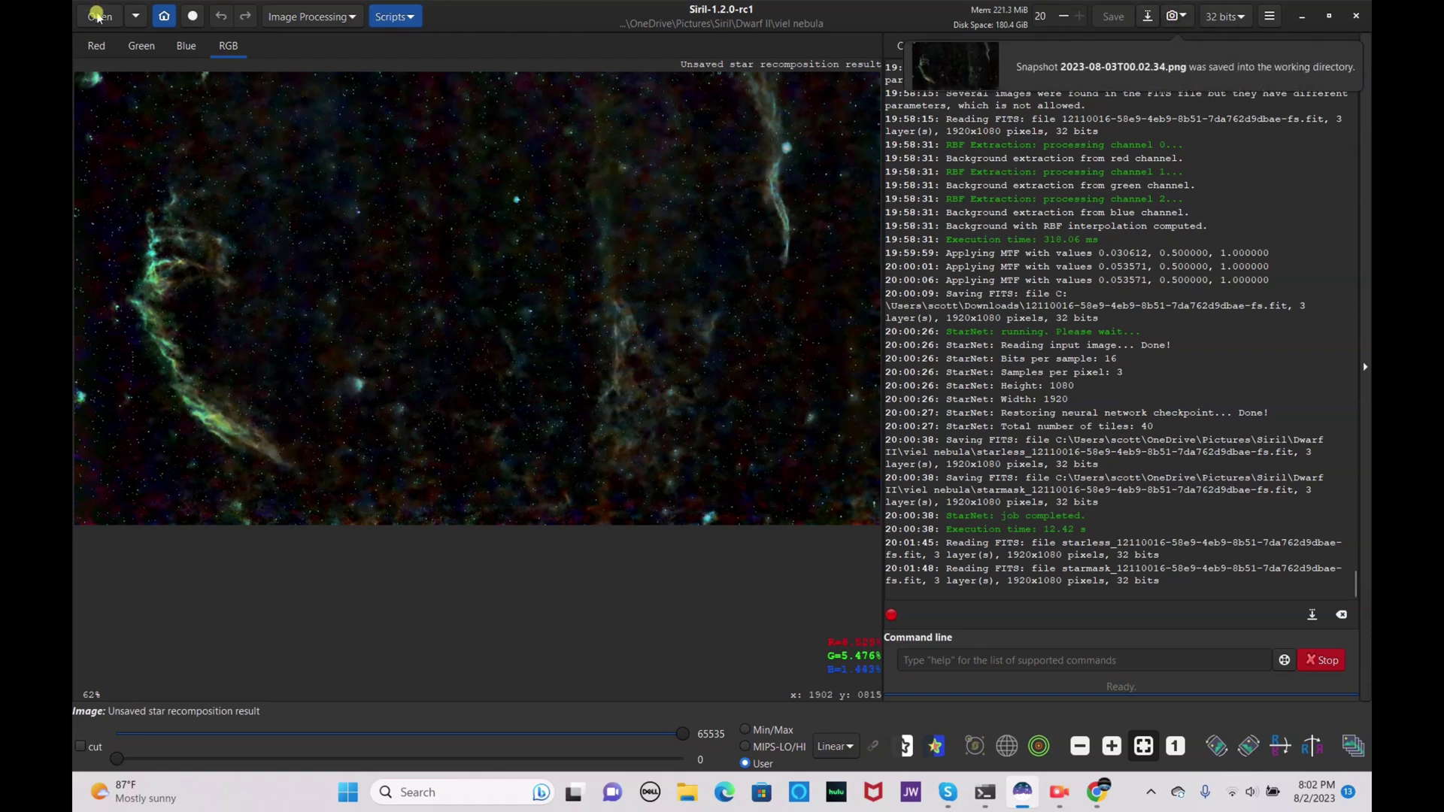
- Open the original stacked image result.fit from the viel nebula folder
left_click(121, 23)
left_click(503, 183)
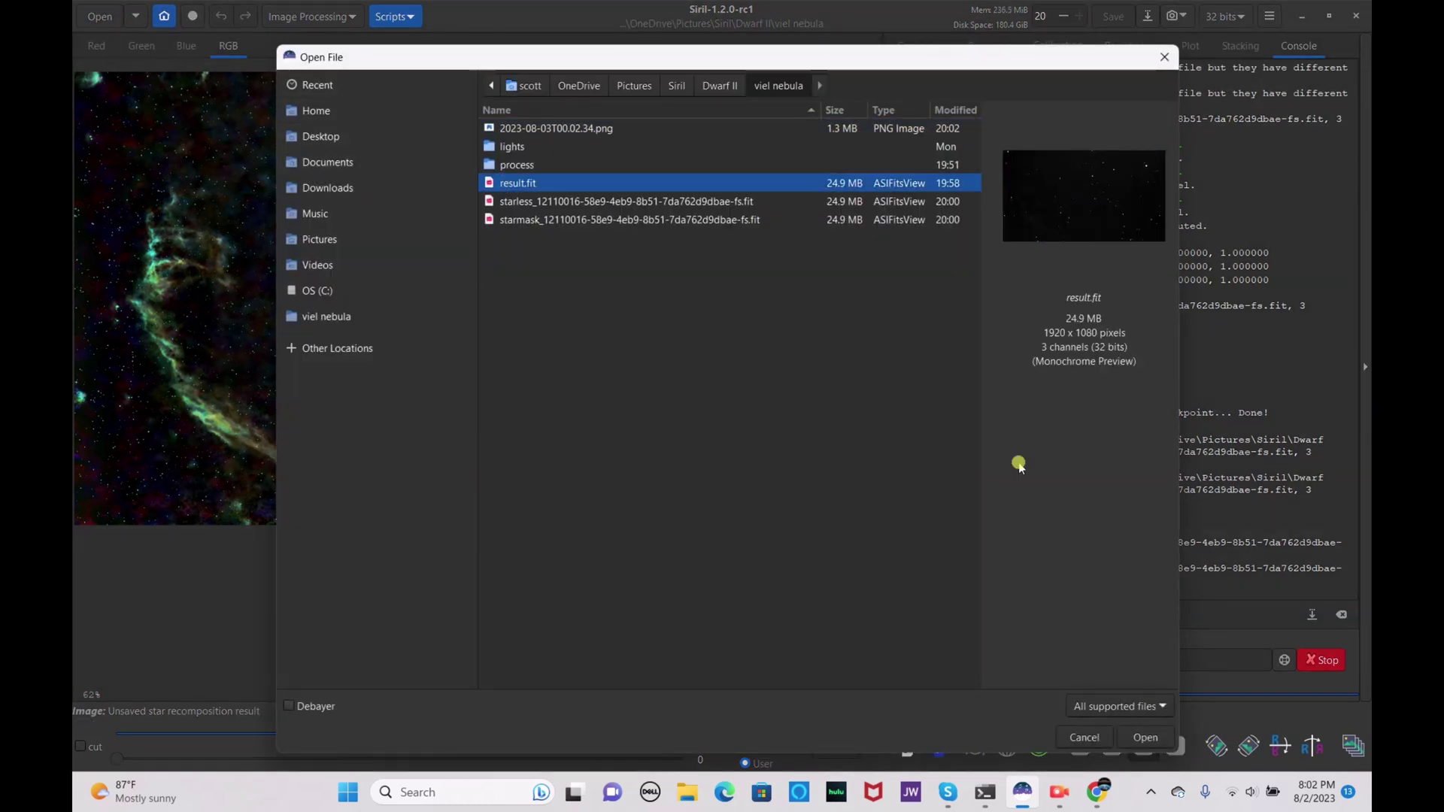
left_click(1151, 739)
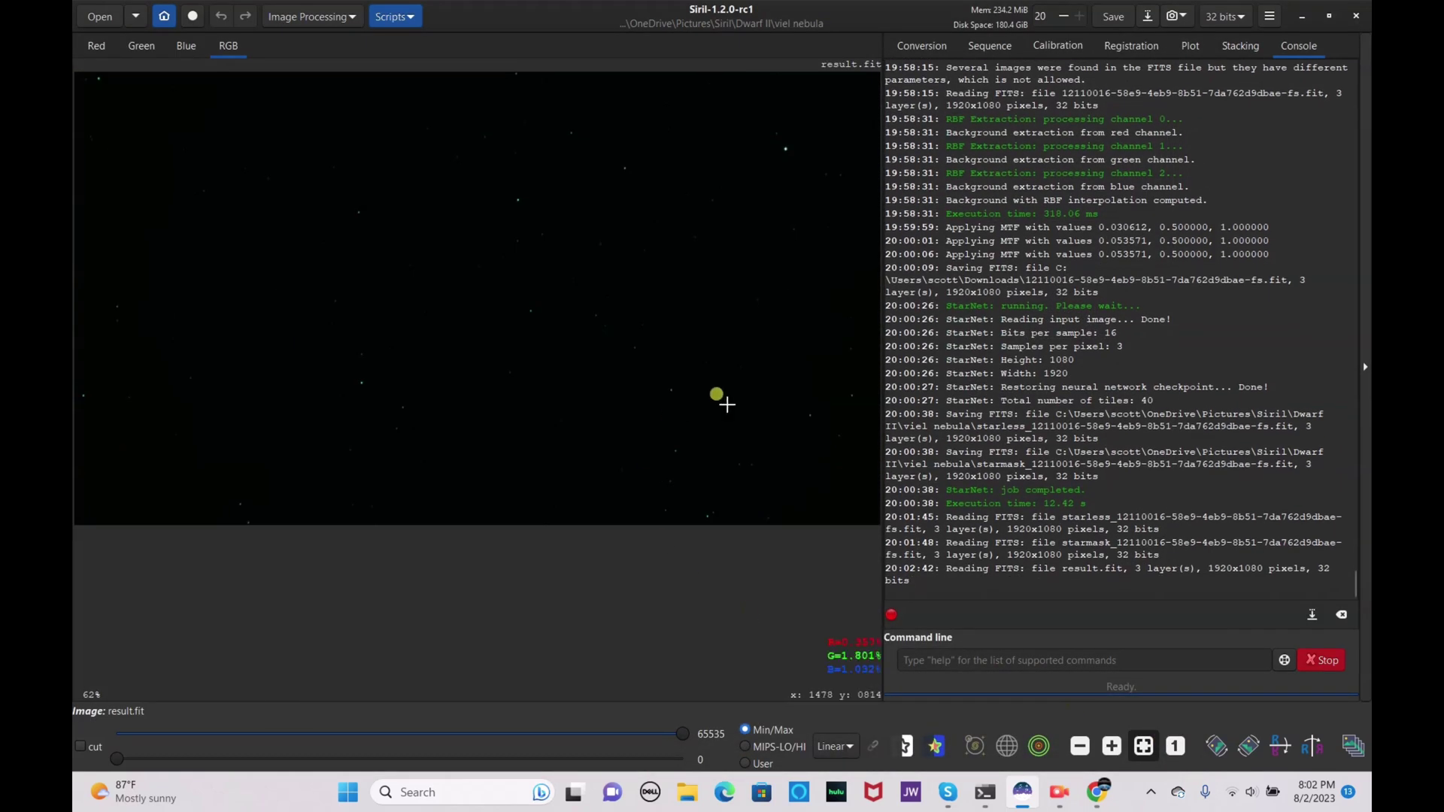
- Switch the image display mode to AutoStretch to preview the stacked nebula
left_click(846, 747)
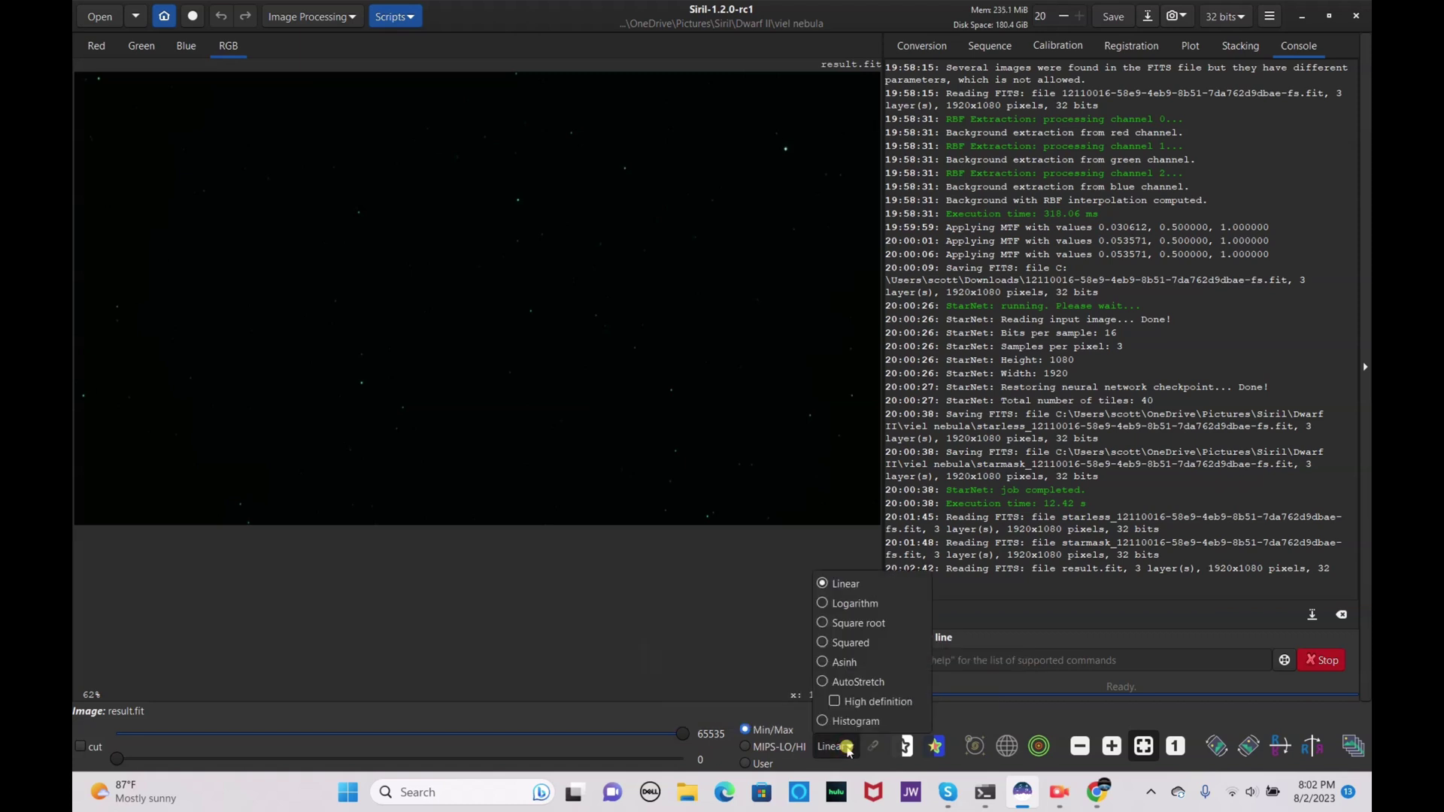
key("Escape")
left_click(849, 689)
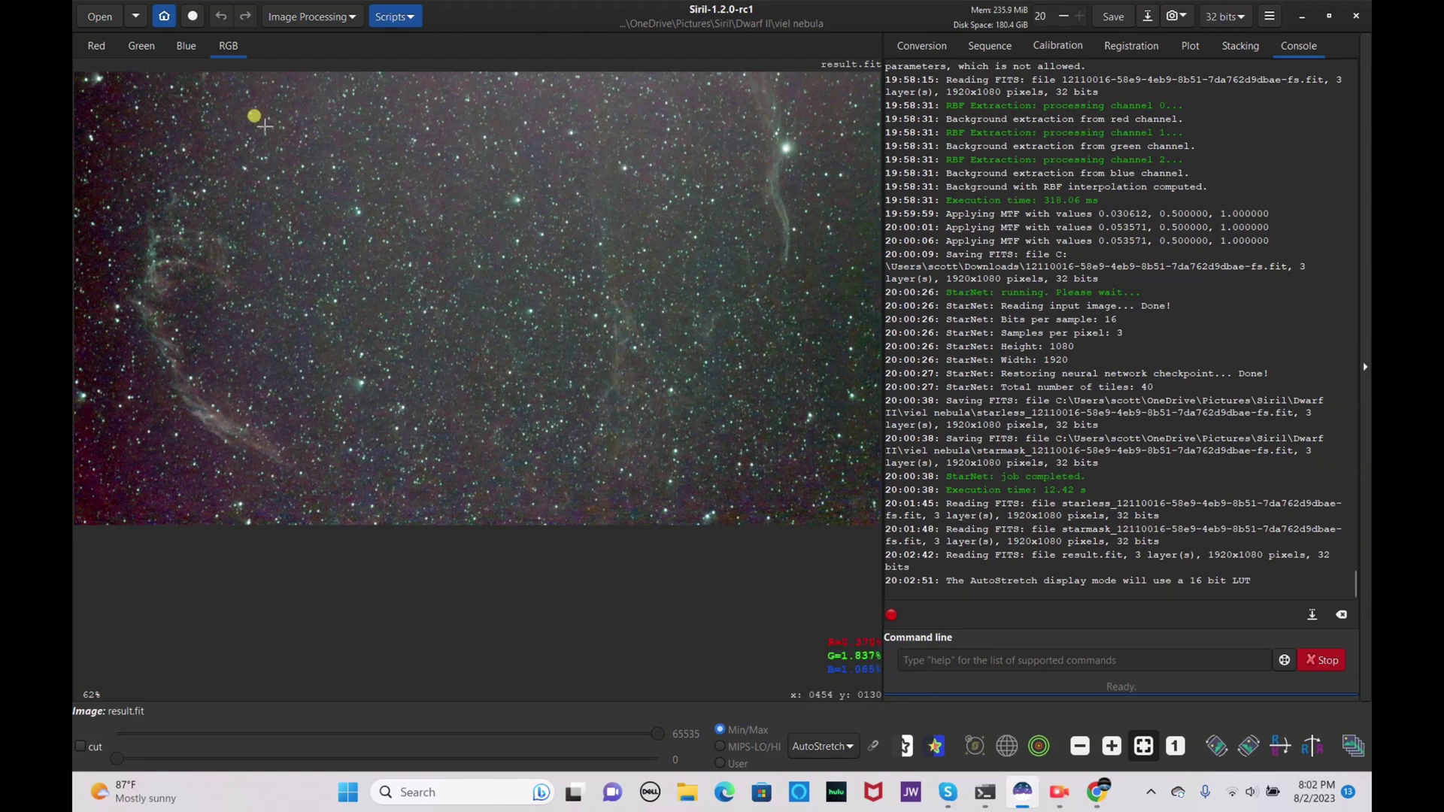
- Start a background extraction and generate the sample grid with 33 samples per line and a grid tolerance of 2.75
left_click(345, 17)
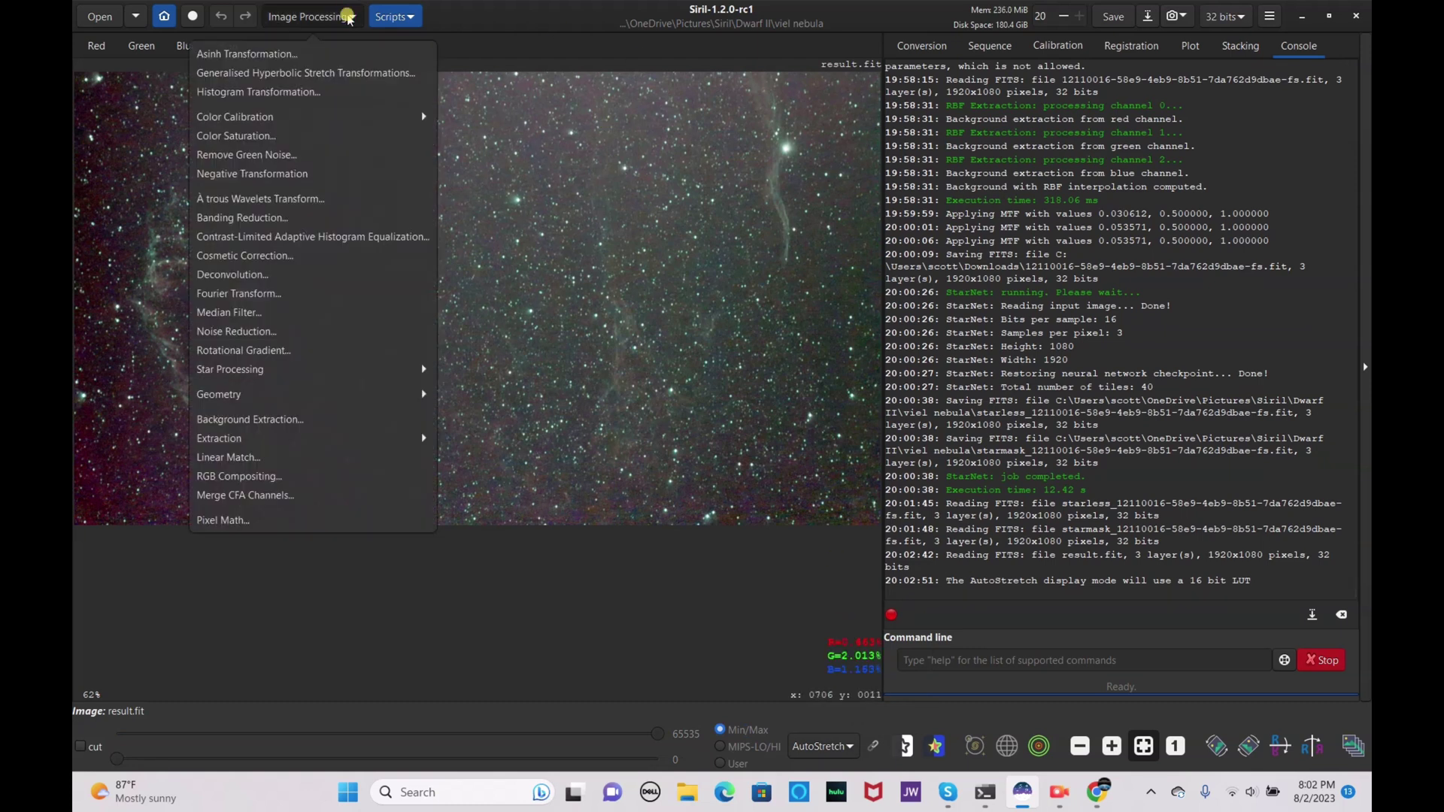
left_click(249, 419)
left_click(627, 428)
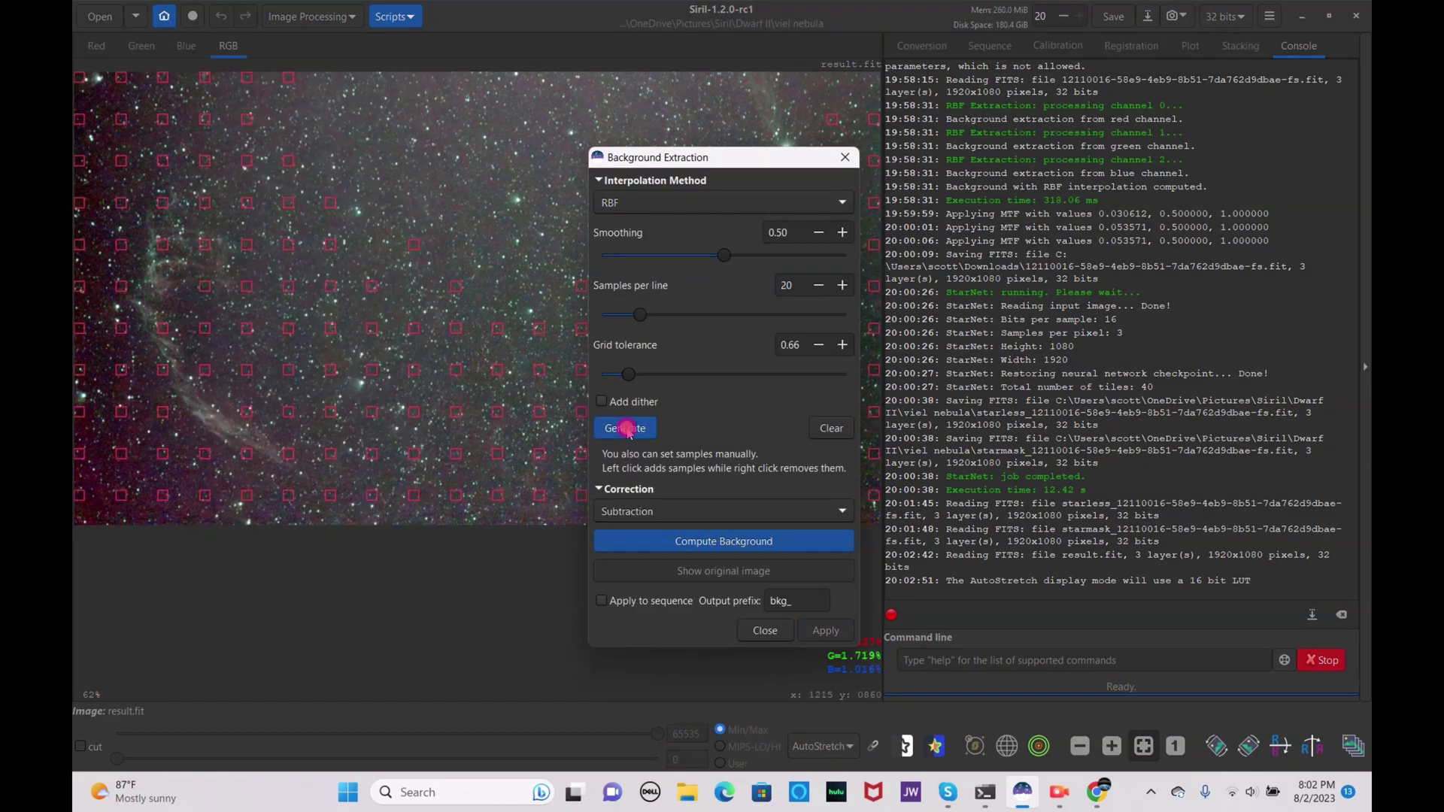
left_click(674, 314)
left_click(629, 428)
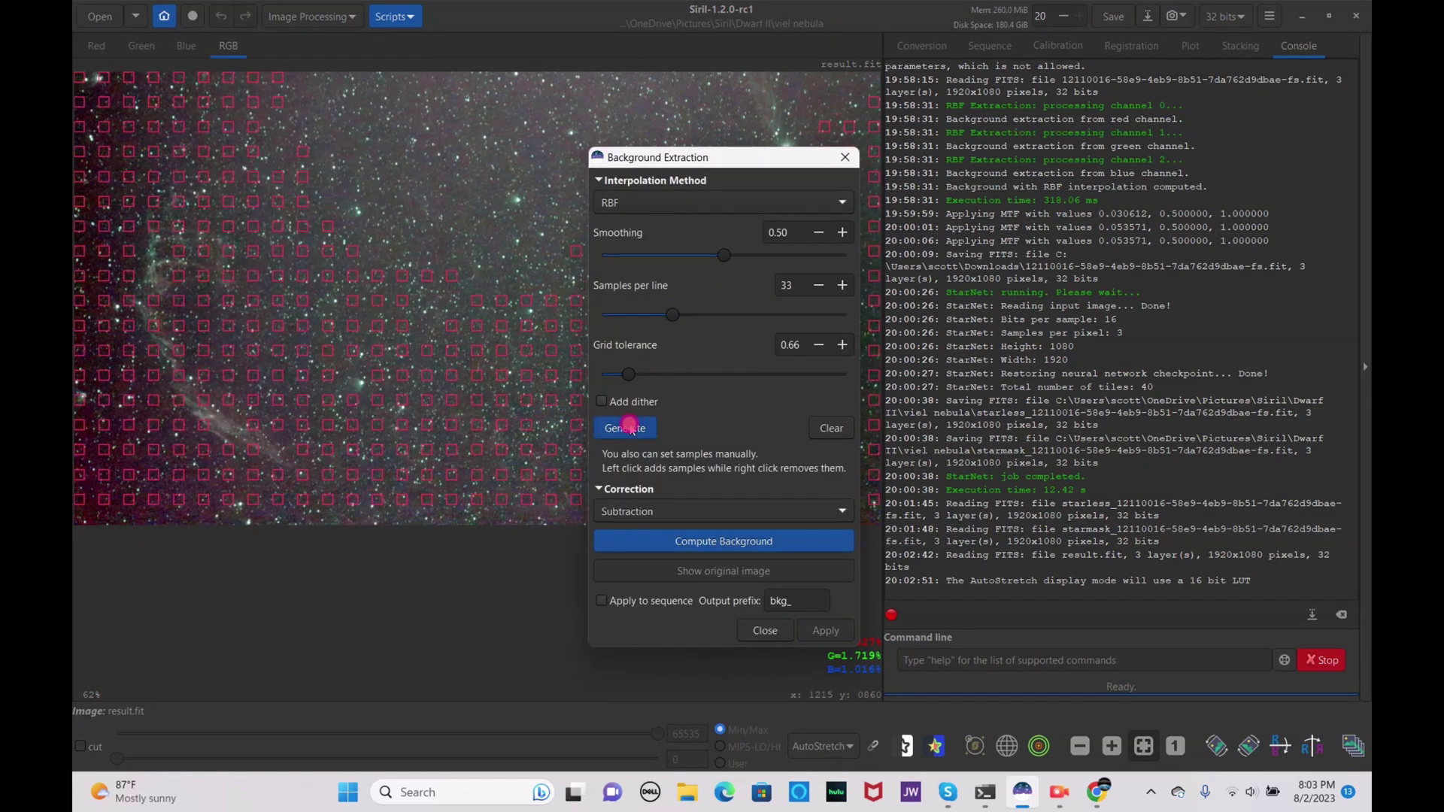
left_click(645, 378)
left_click(690, 375)
left_click(643, 427)
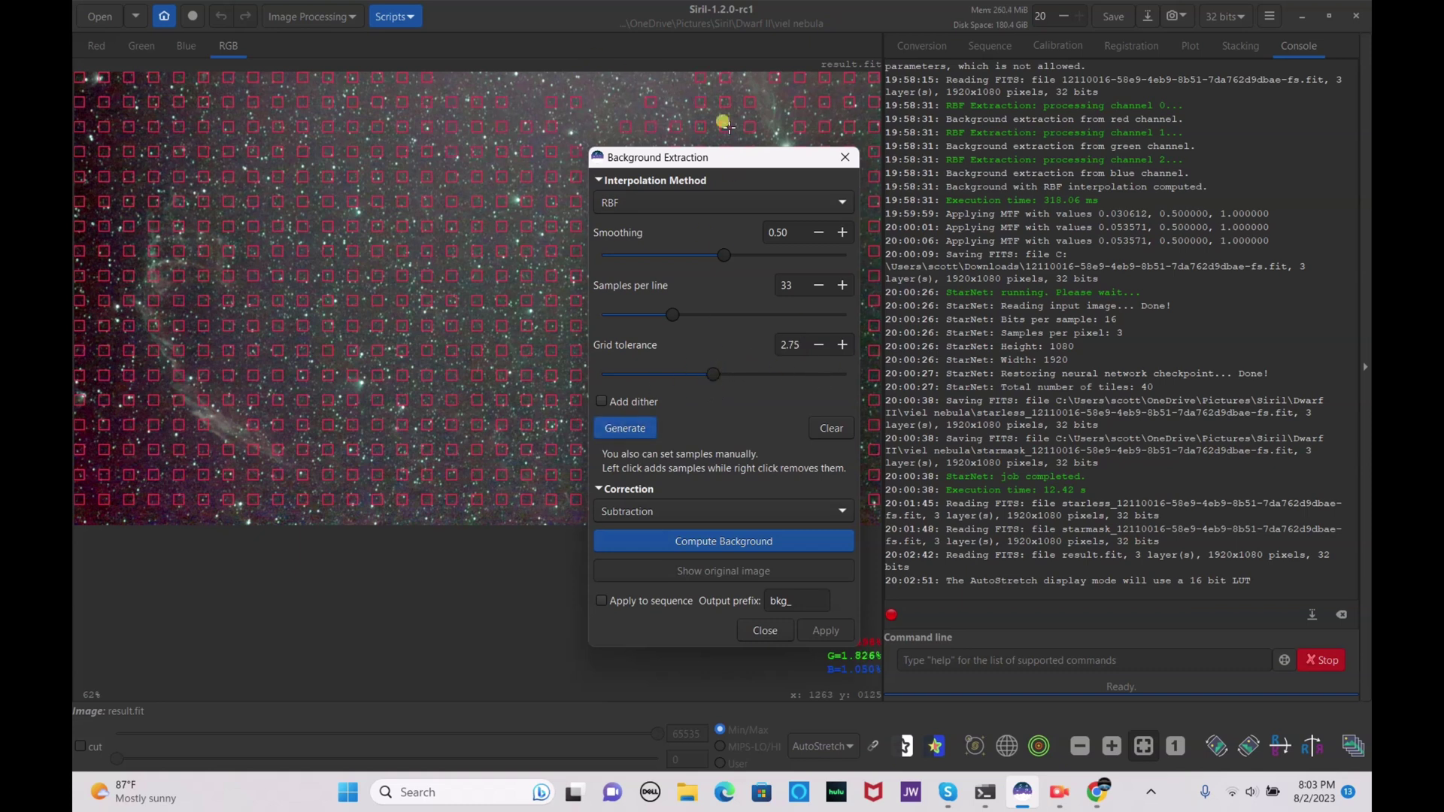
- Remove the background samples lying on the nebula filaments, then compute and apply the RBF background subtraction
left_click_drag(695, 157, 994, 150)
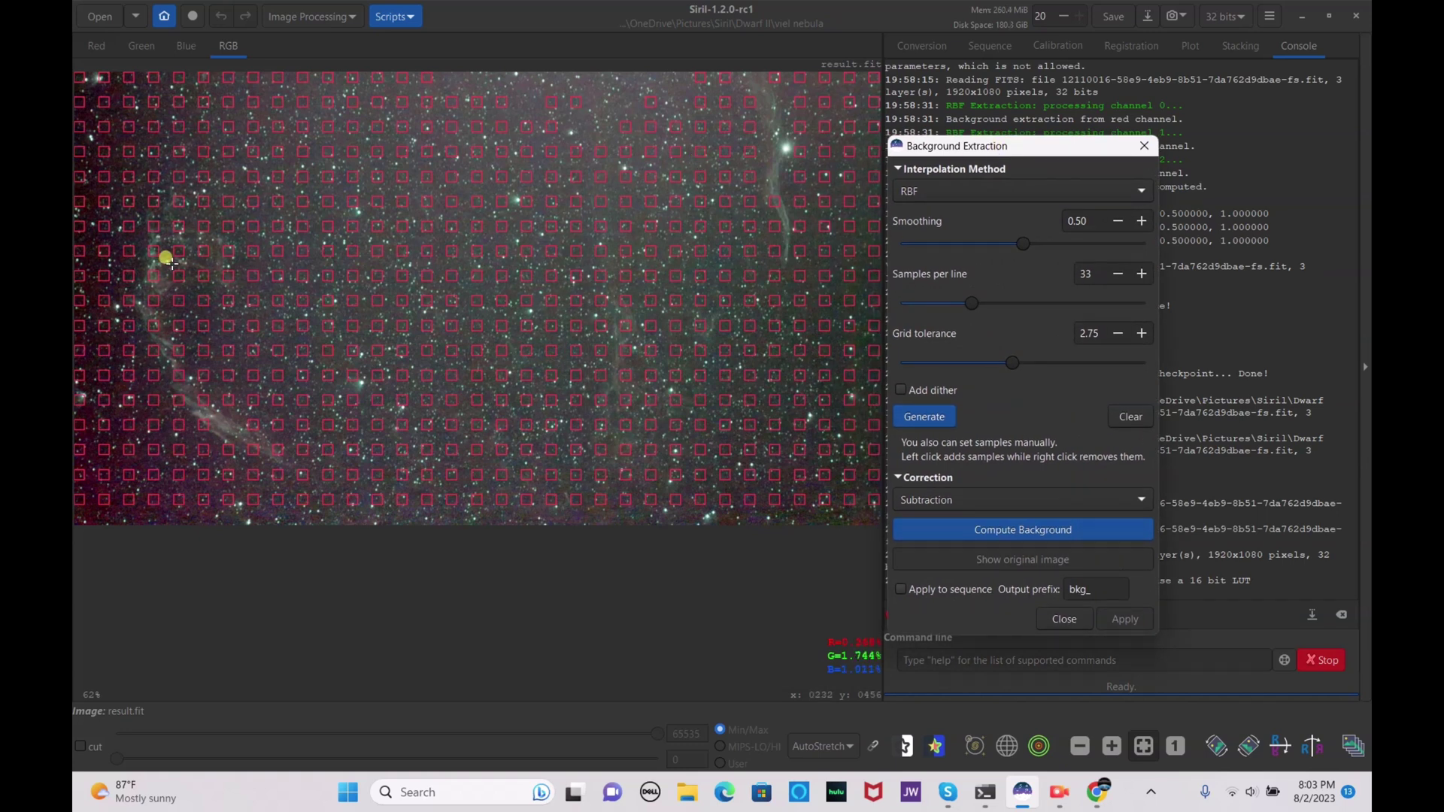
left_click(148, 246)
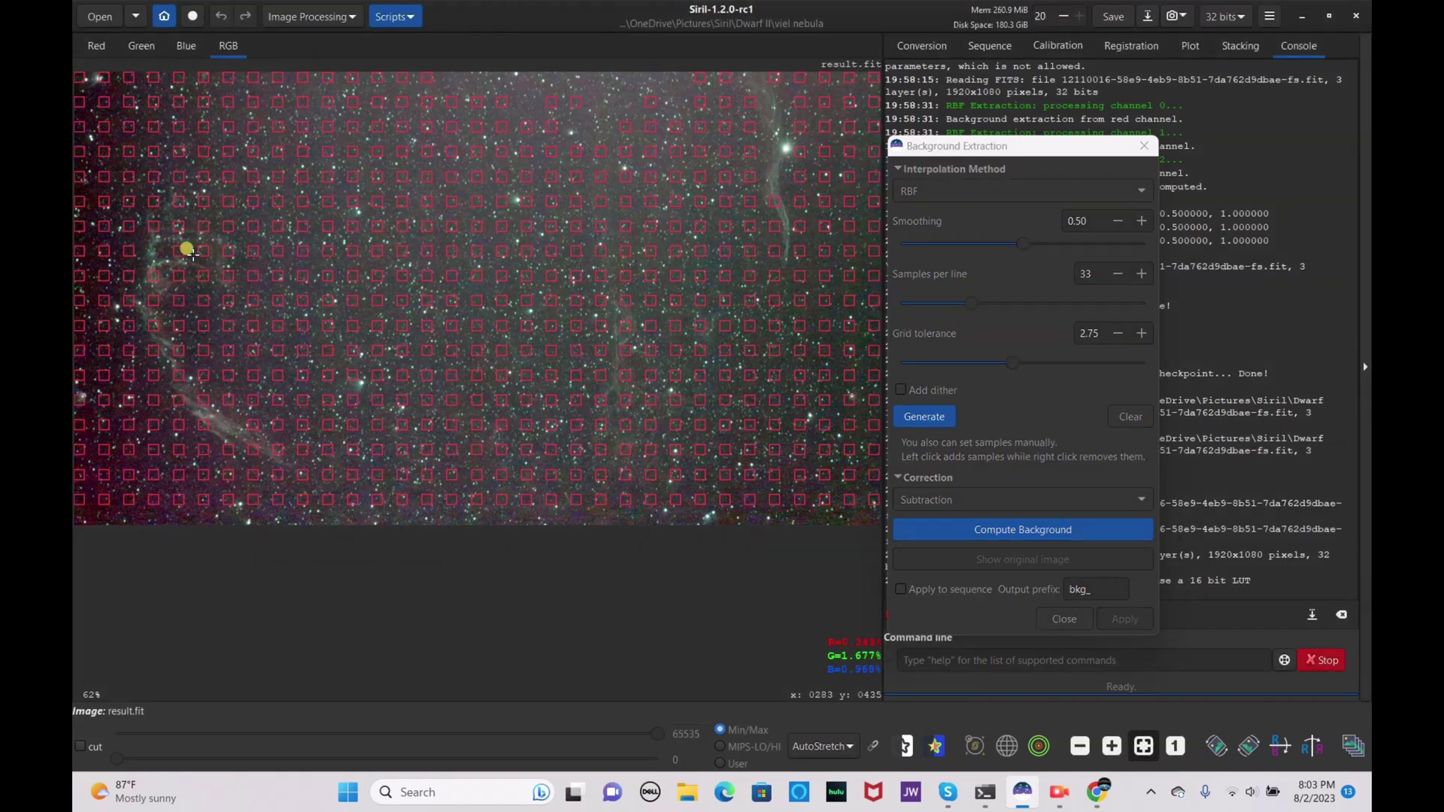
right_click(179, 233)
right_click(148, 223)
right_click(219, 255)
right_click(173, 346)
right_click(251, 421)
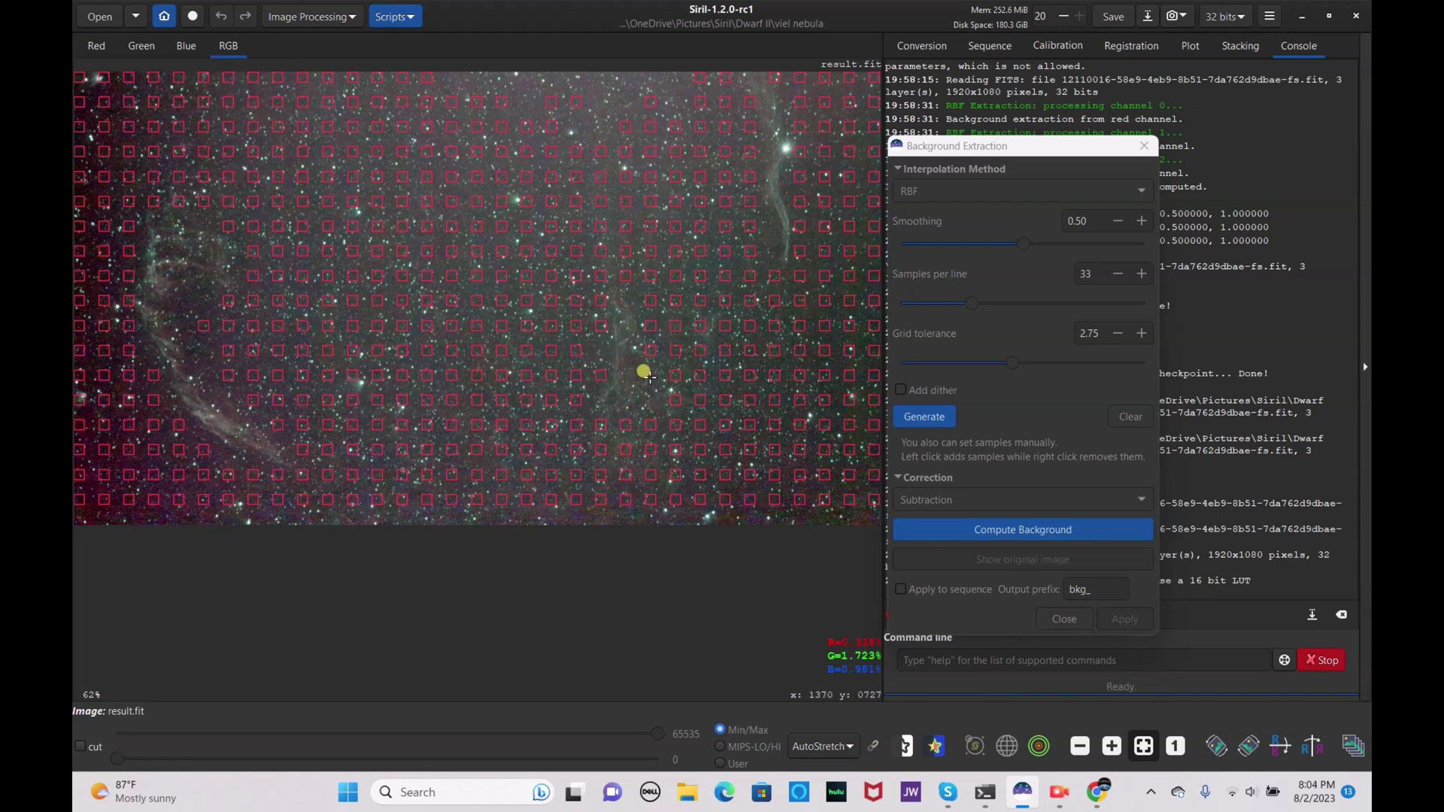
left_click(1110, 530)
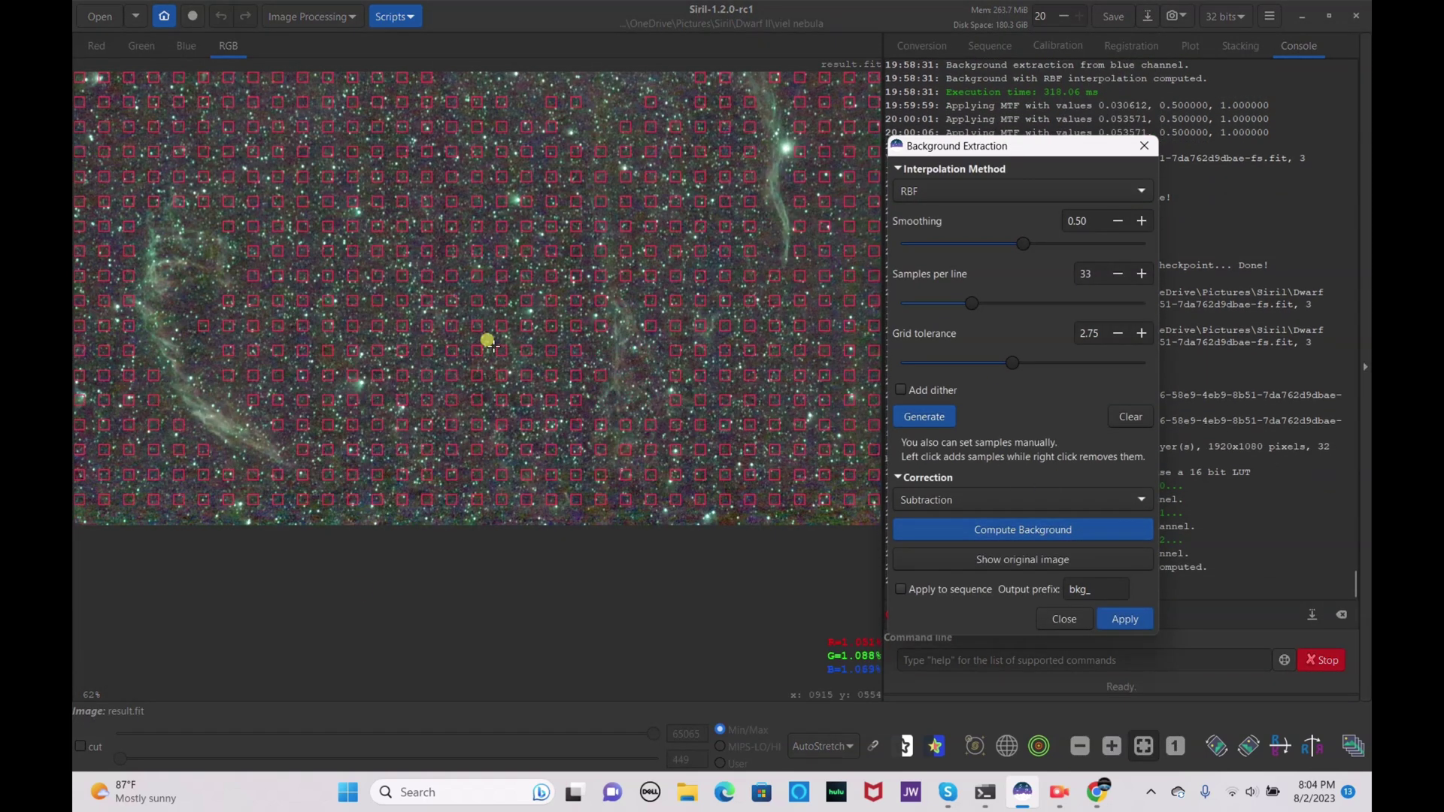
left_click(1115, 613)
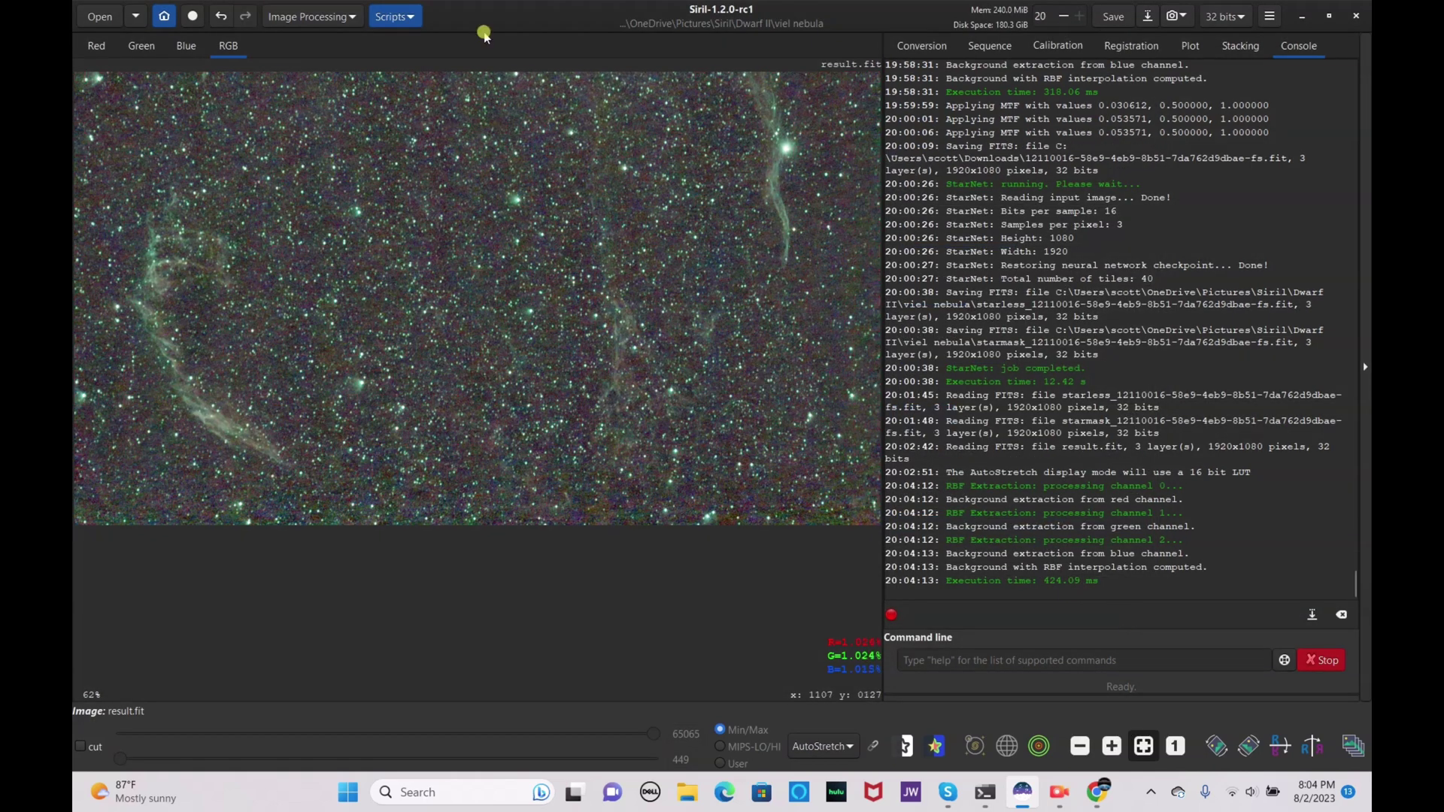
- Remove green noise from the image using the Average Neutral protection method with lightness preserved
left_click(308, 16)
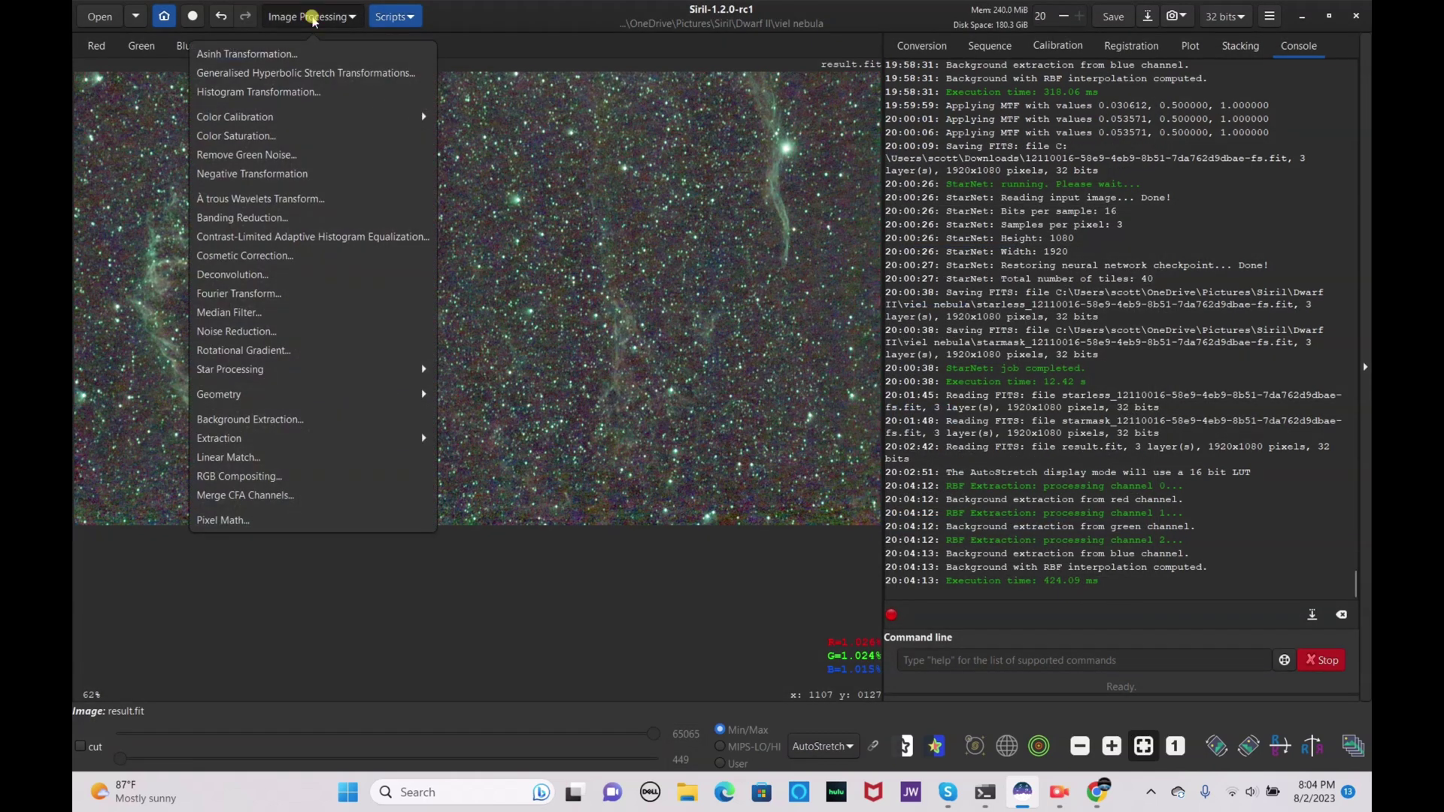
left_click(290, 153)
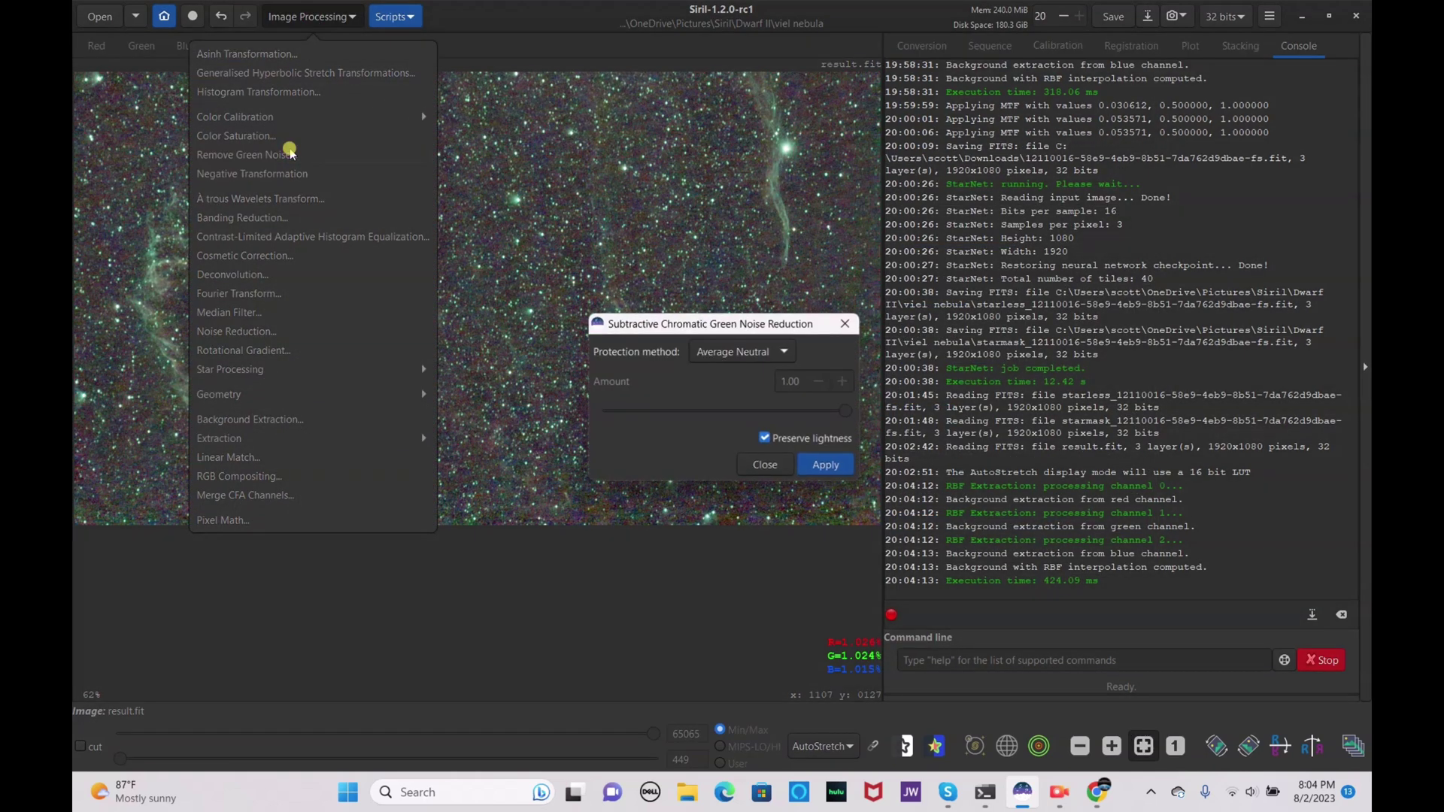
left_click(830, 464)
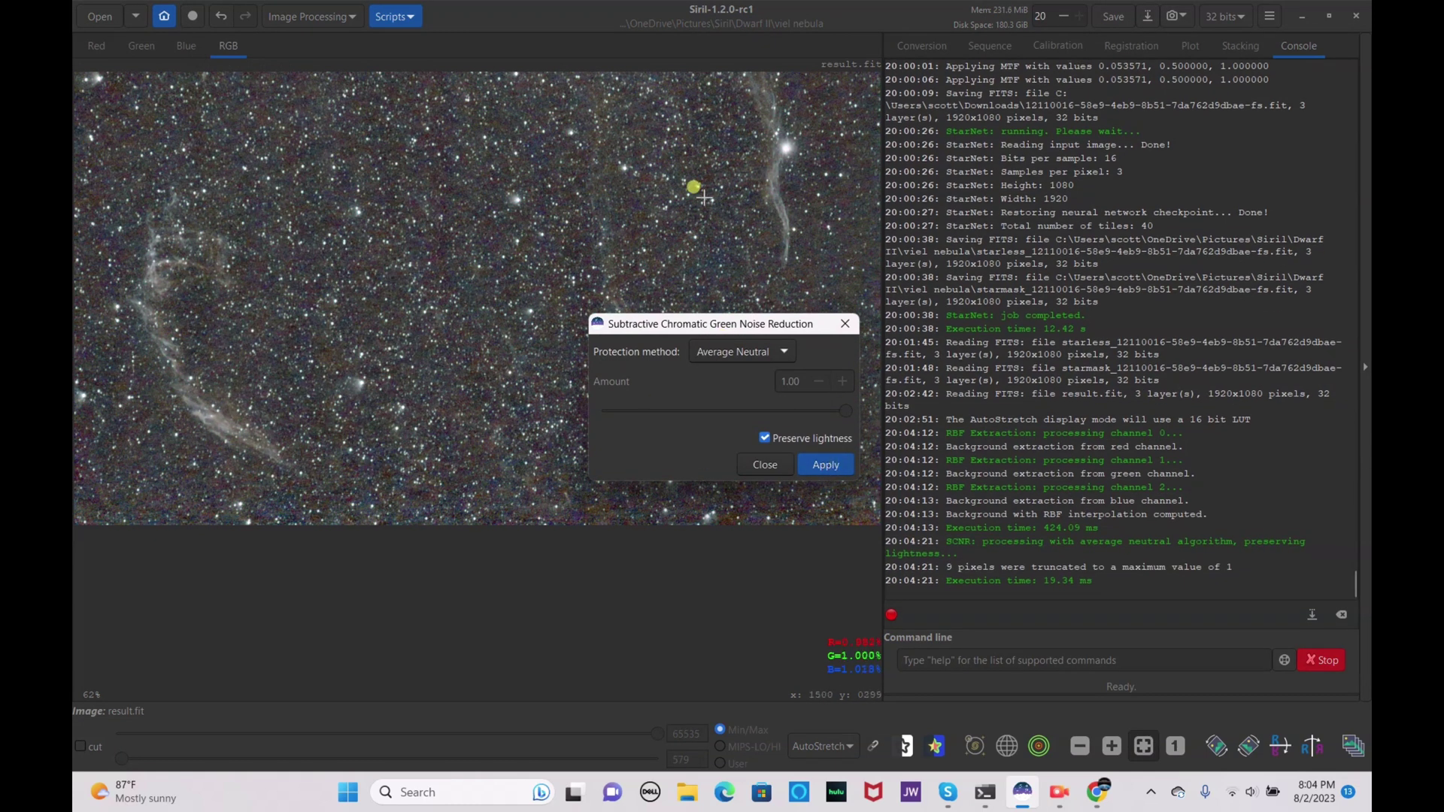
left_click(765, 465)
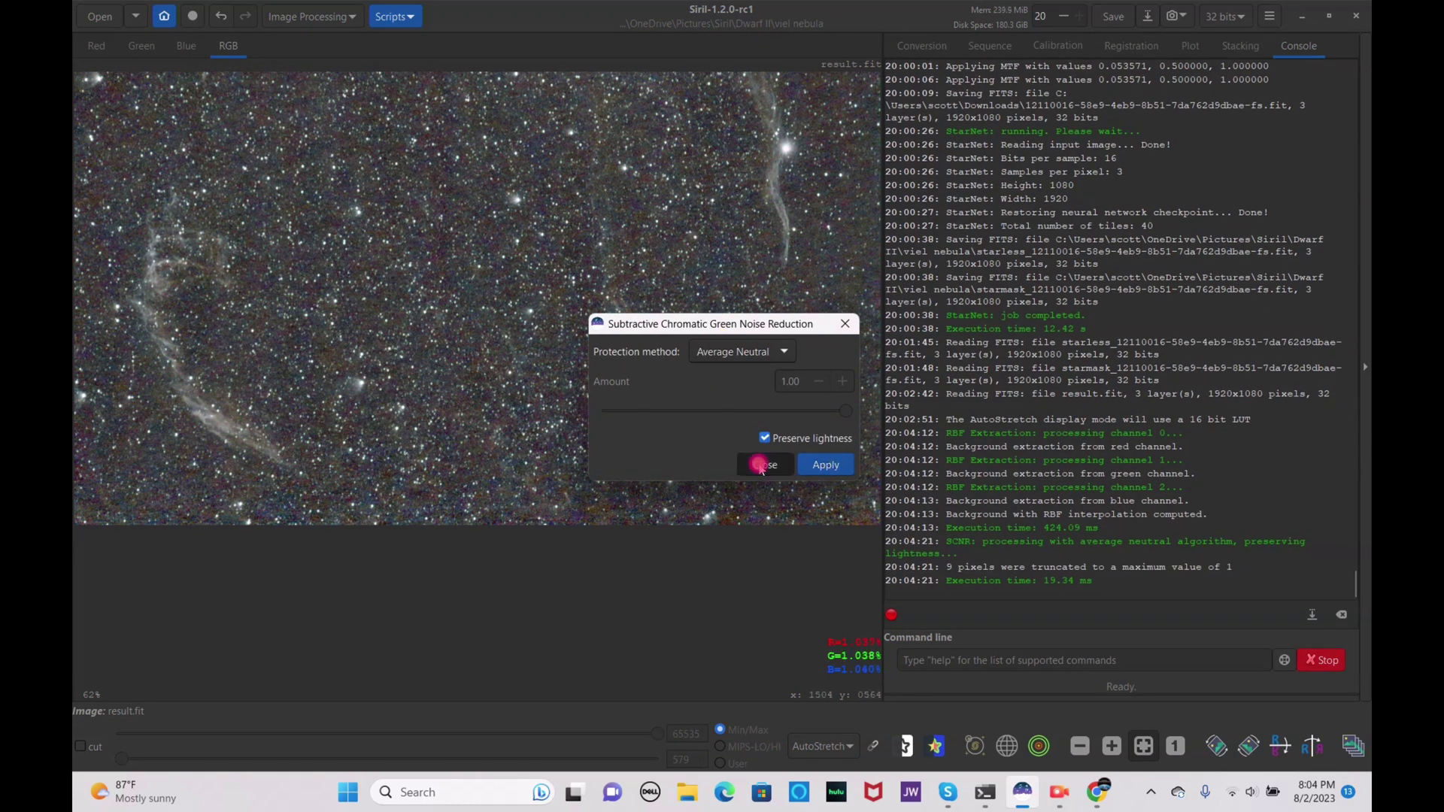
- Return the display mode to Linear and save the corrected image over result.fit
left_click(849, 752)
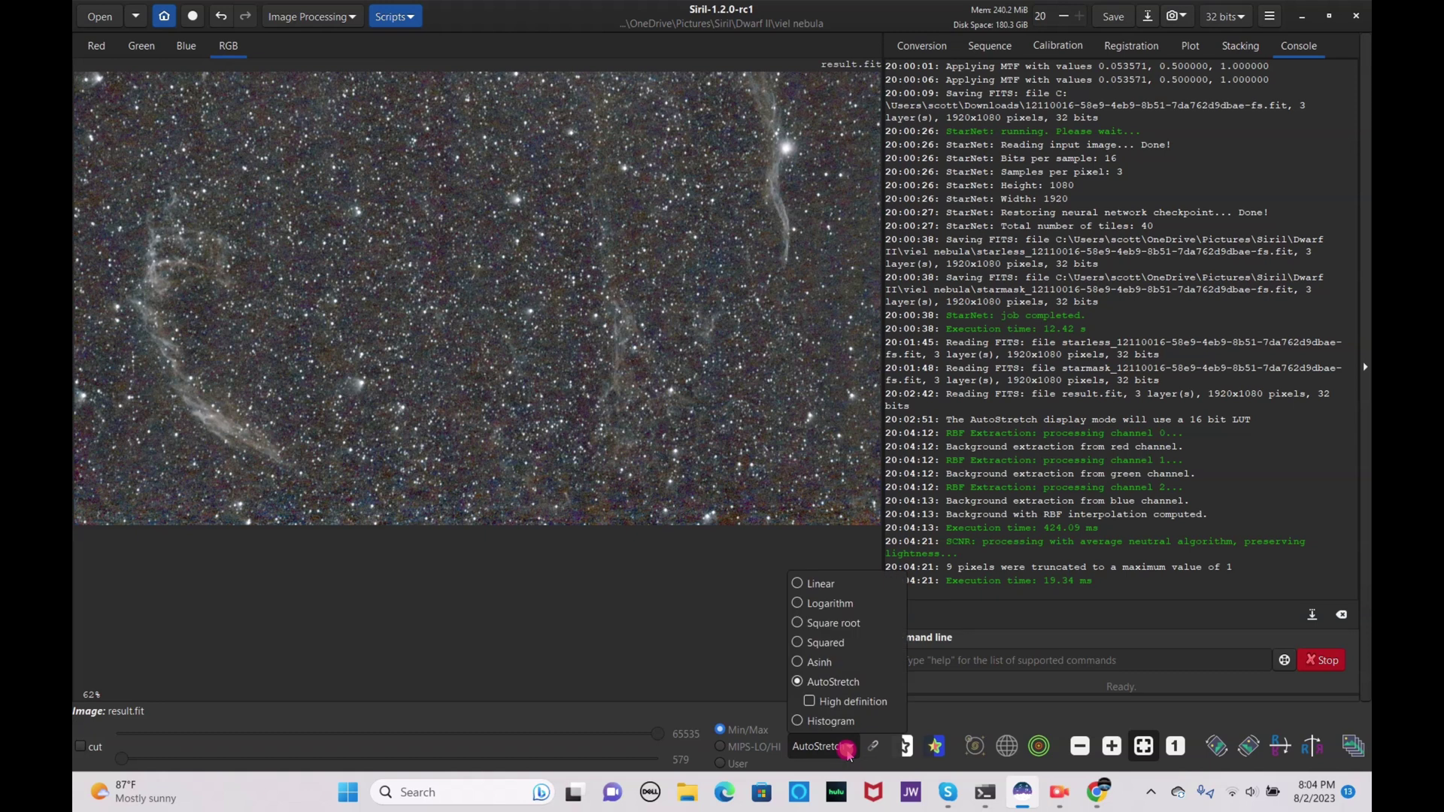
left_click(811, 585)
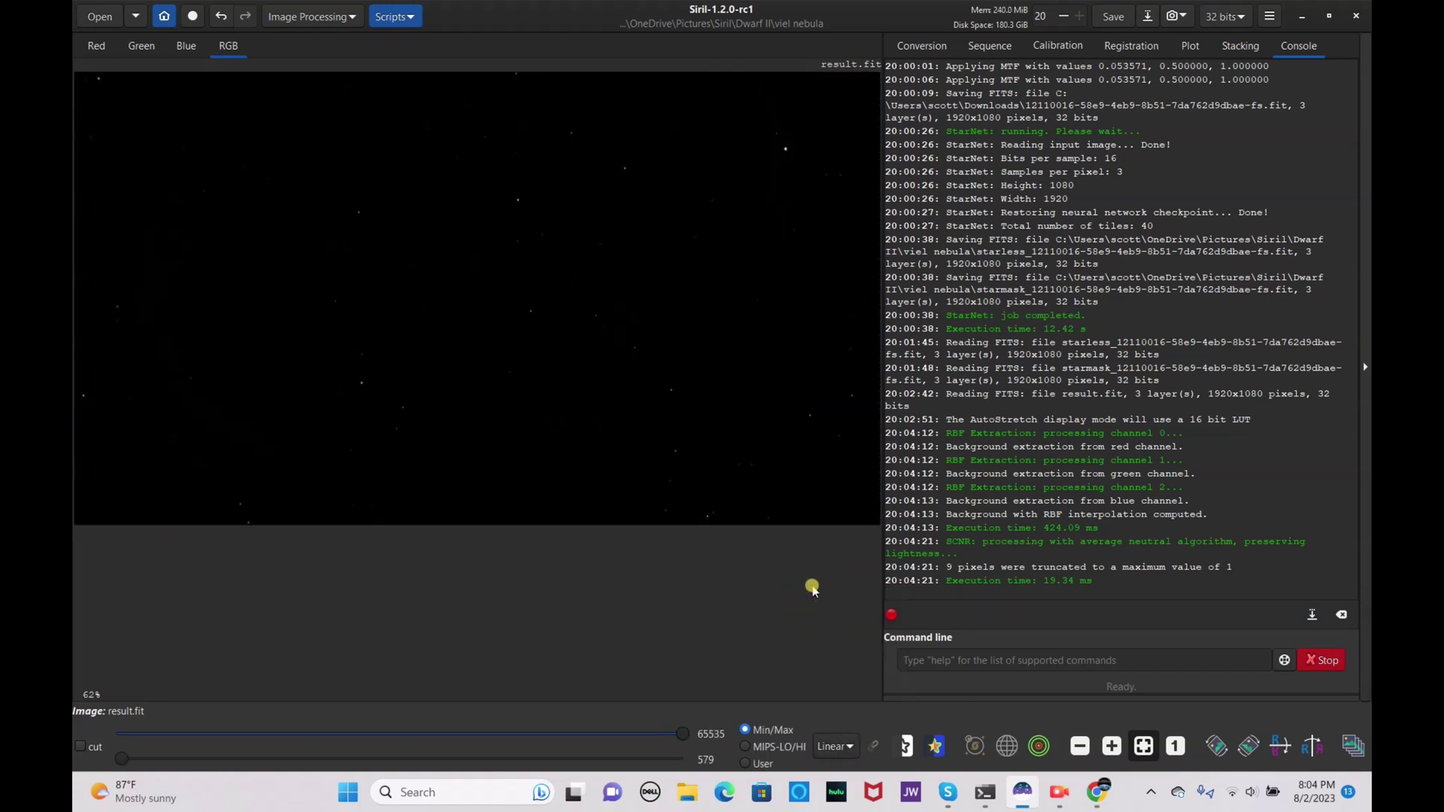
left_click(1110, 18)
- Run StarNet star removal with the linear image pre-stretched and a star mask generated
left_click(319, 18)
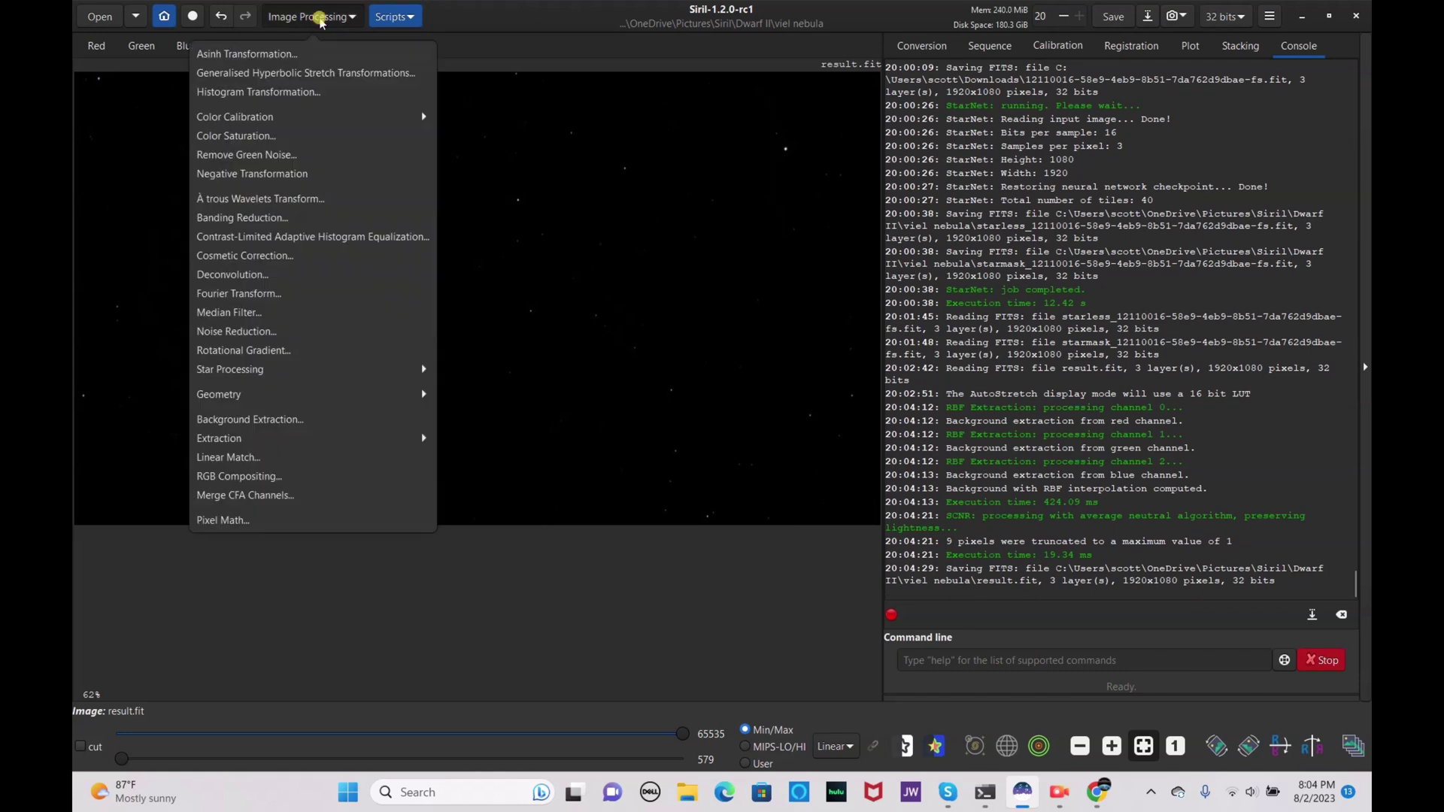
left_click(228, 370)
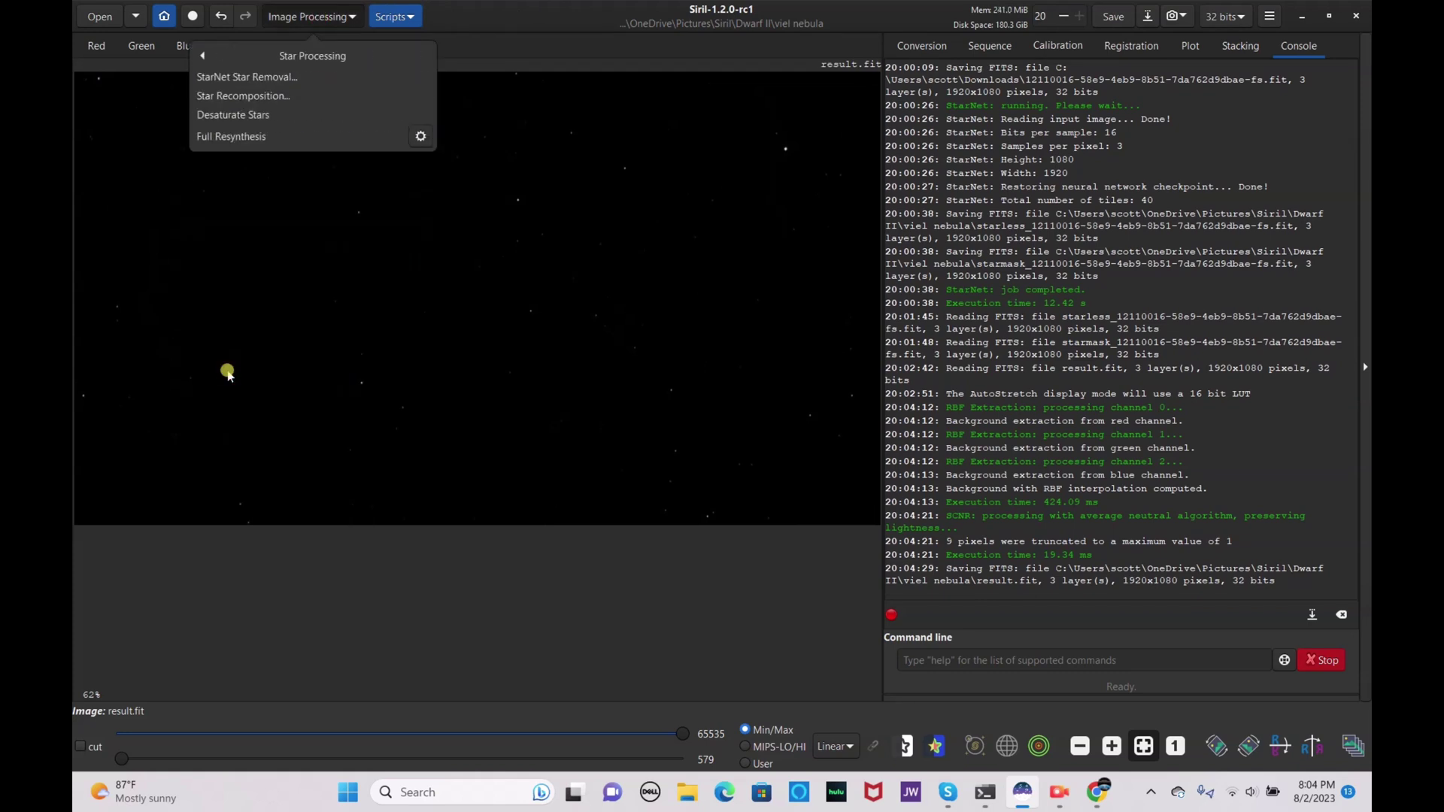
left_click(256, 76)
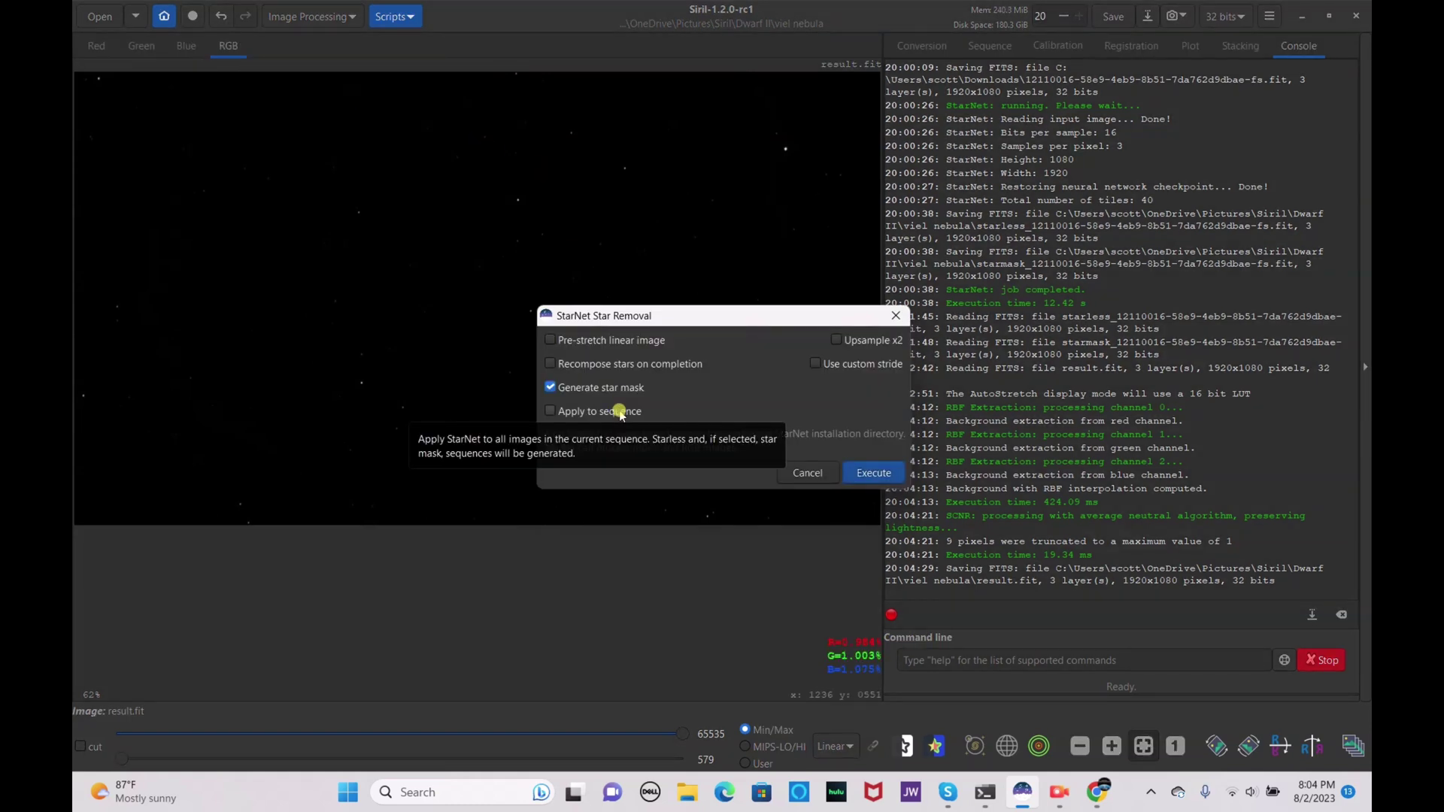
left_click(588, 340)
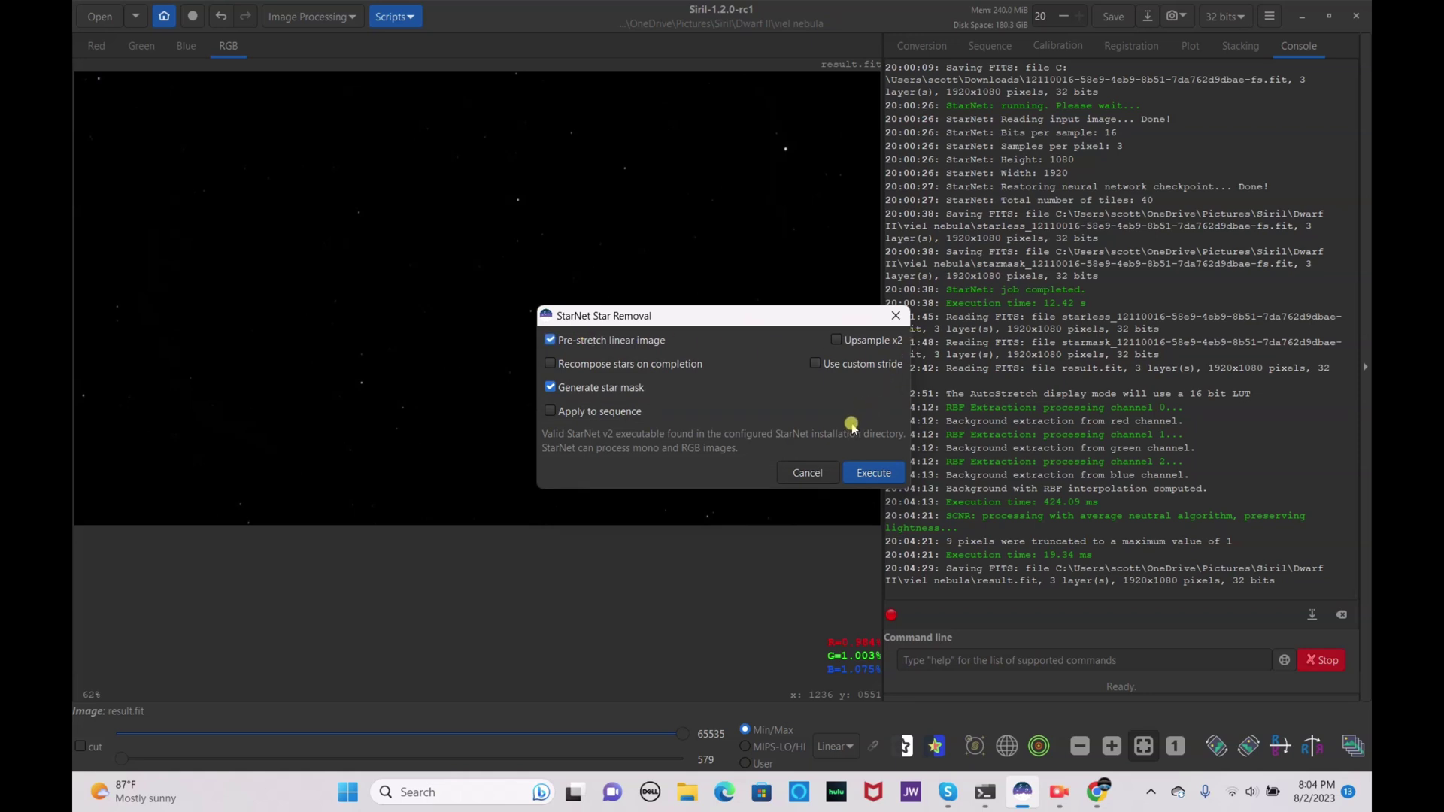
left_click(884, 474)
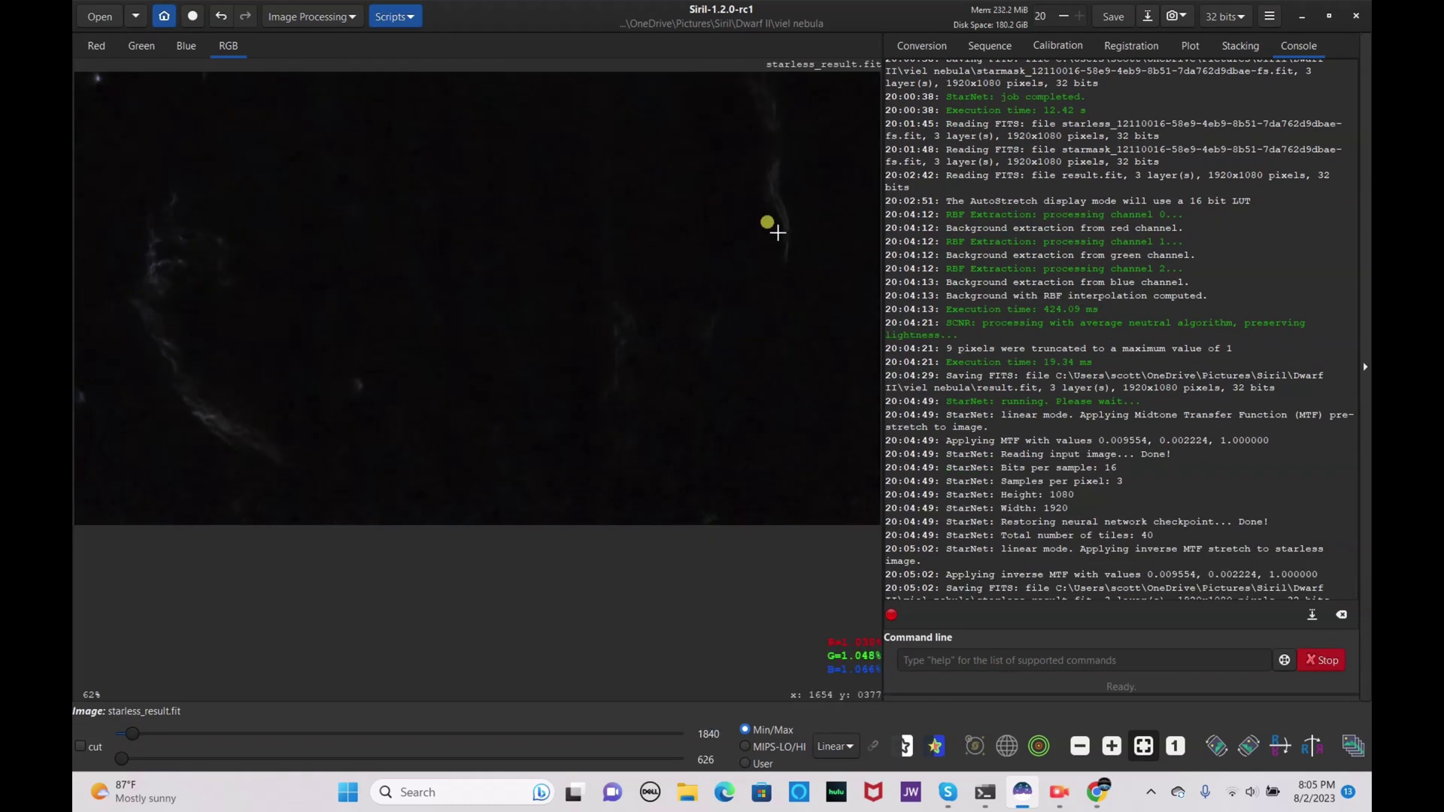
- Start a generalised hyperbolic stretch on the starless image and zoom its histogram to 100 around the peak
left_click(292, 16)
left_click(289, 69)
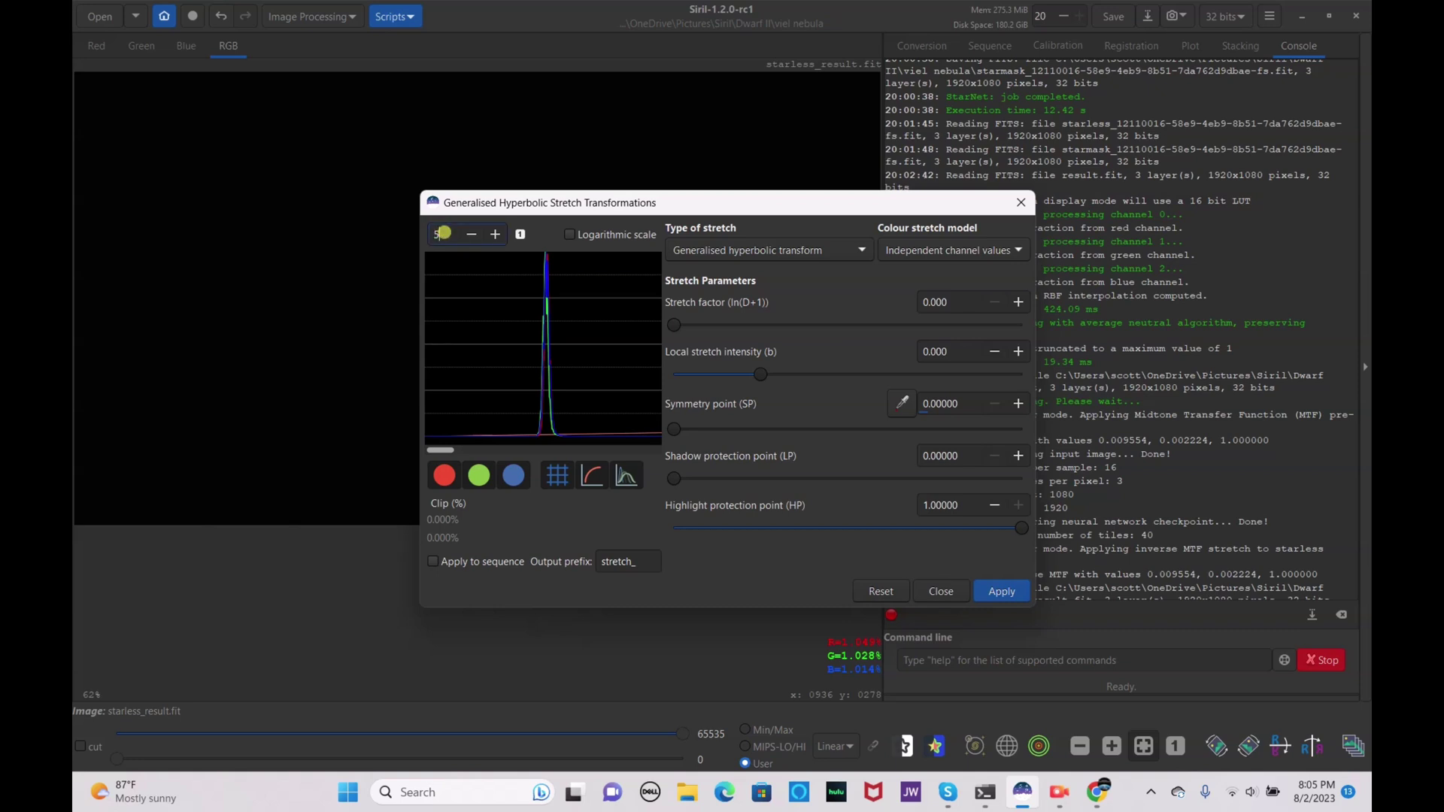
key("Return")
left_click(449, 473)
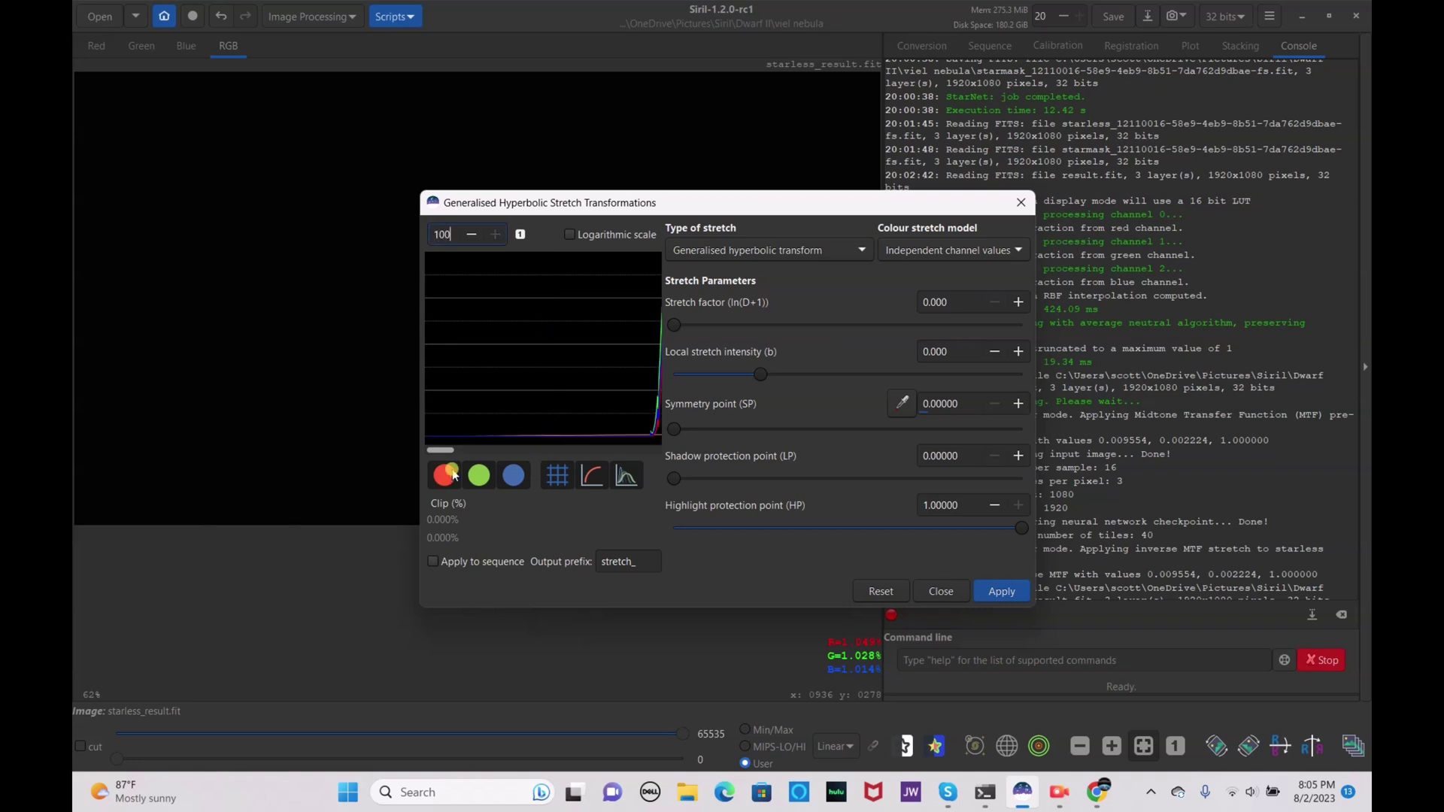
left_click_drag(446, 451, 442, 448)
- Try stretch factors of 4.668 and 3.691 with symmetry points of 0.00994 and 0.01000 respectively
left_click_drag(734, 201, 1015, 188)
left_click_drag(983, 306, 1118, 310)
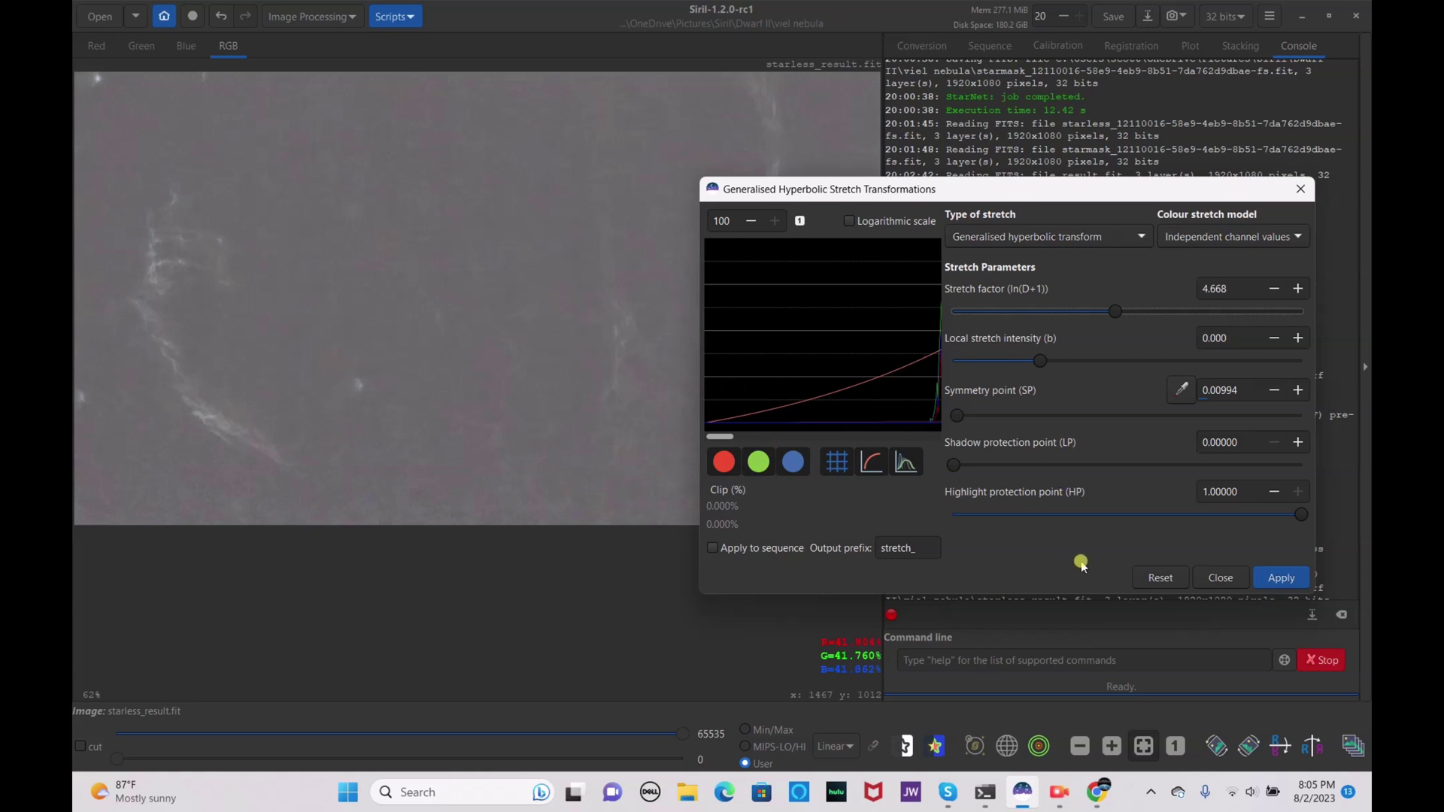
left_click(1143, 573)
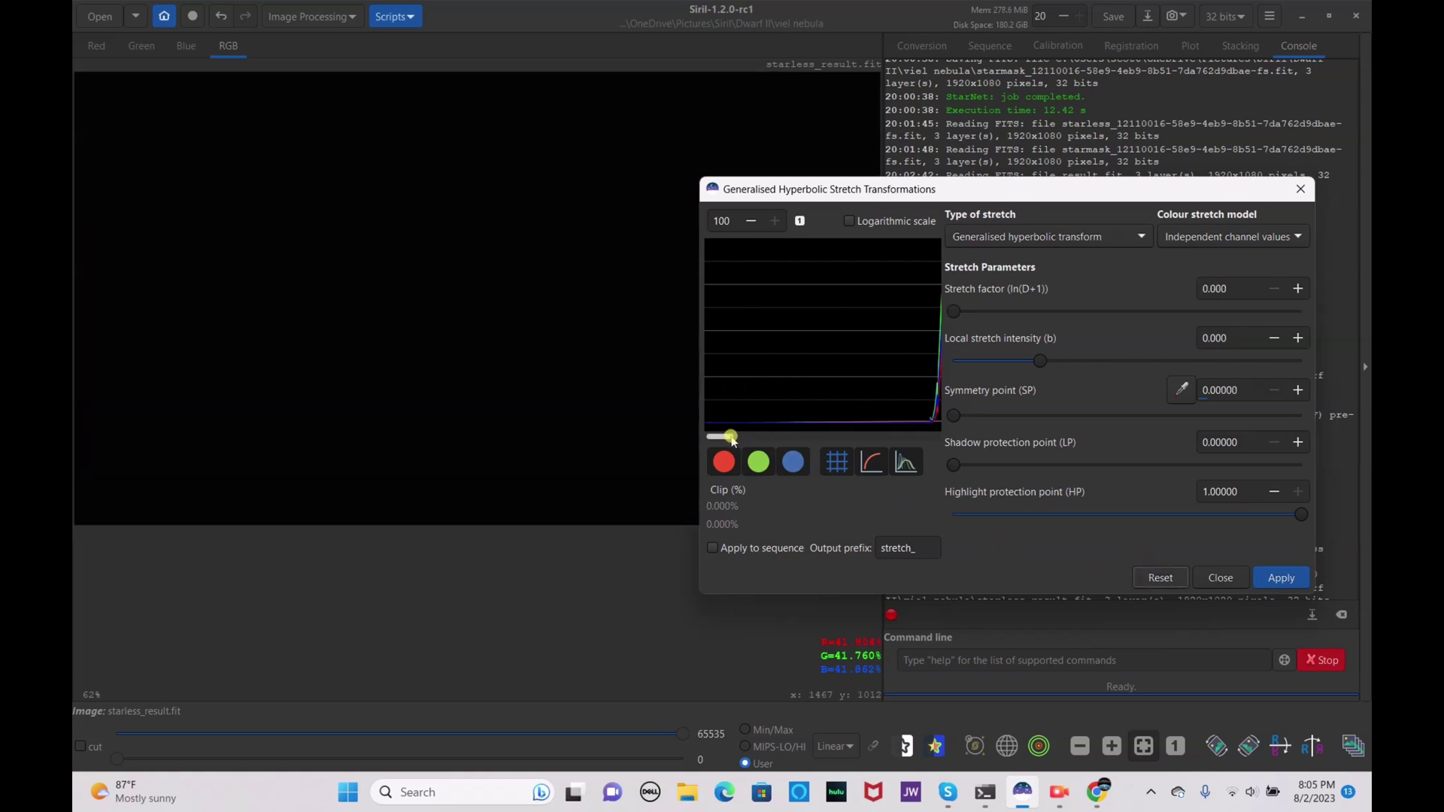
left_click_drag(731, 439, 734, 435)
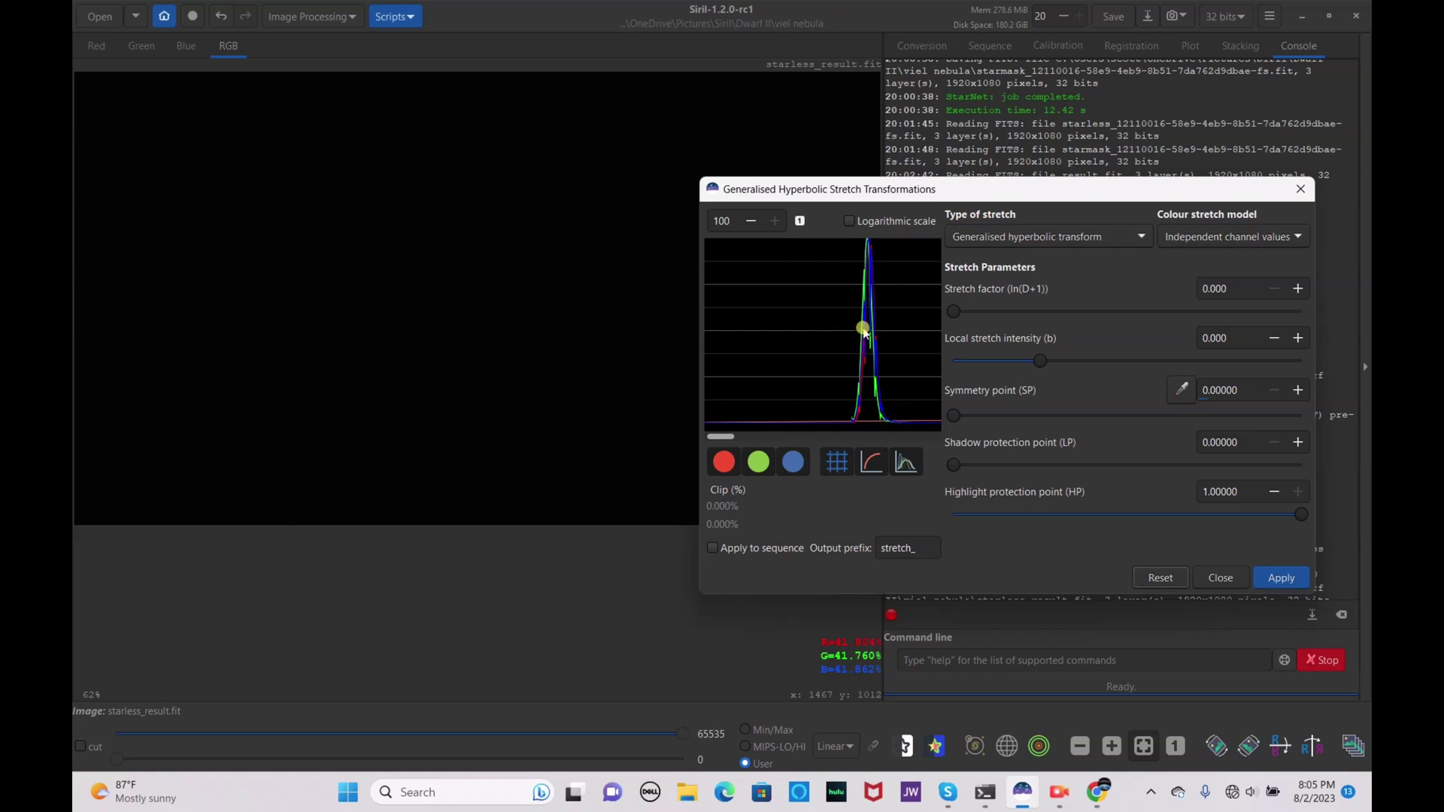
left_click_drag(978, 313, 1084, 311)
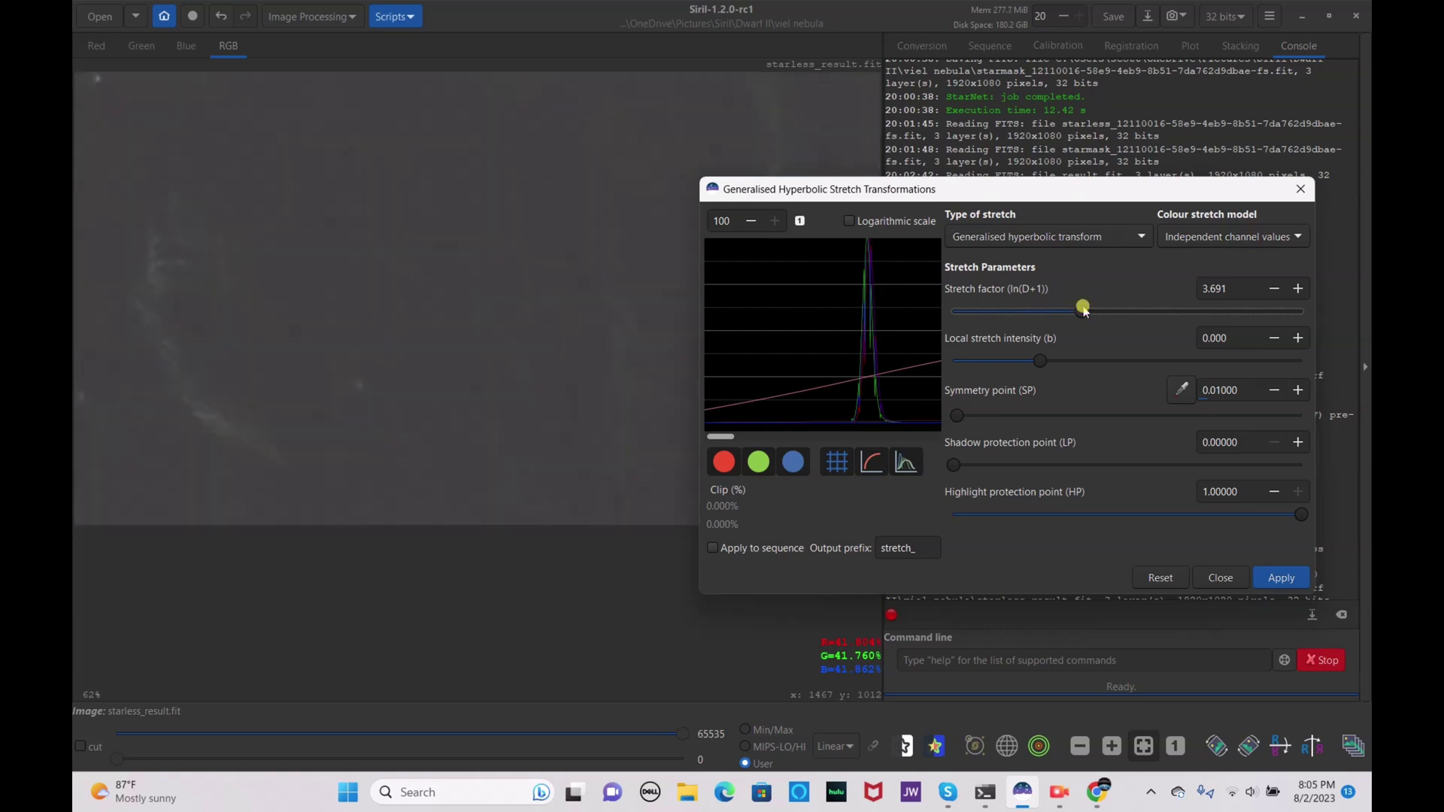
- Select a small area on the lower left nebula filament, reset the stretch parameters, and sample the symmetry point from that selection
left_click(197, 410)
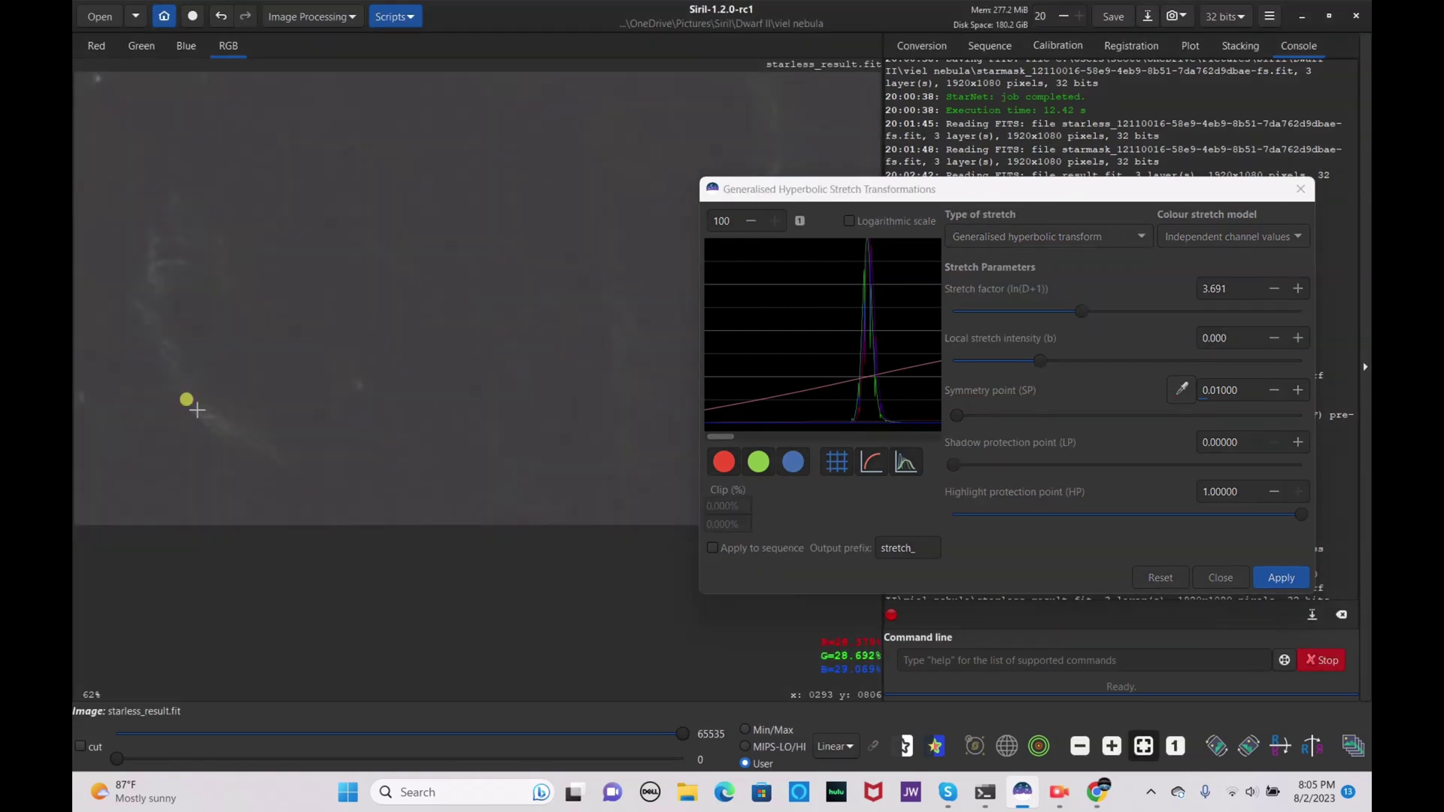
left_click_drag(198, 410, 201, 413)
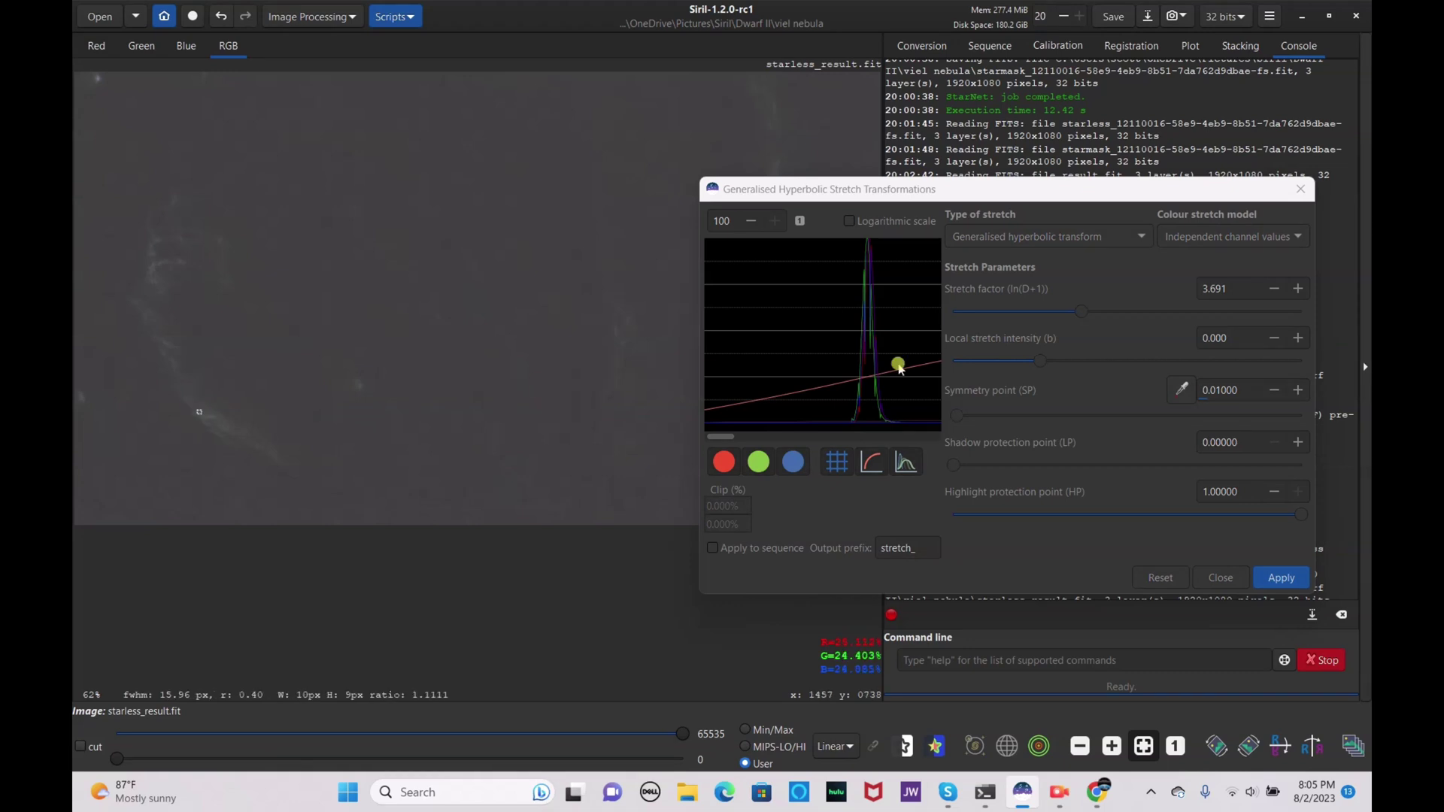
left_click(1147, 565)
left_click(1149, 572)
left_click(1184, 393)
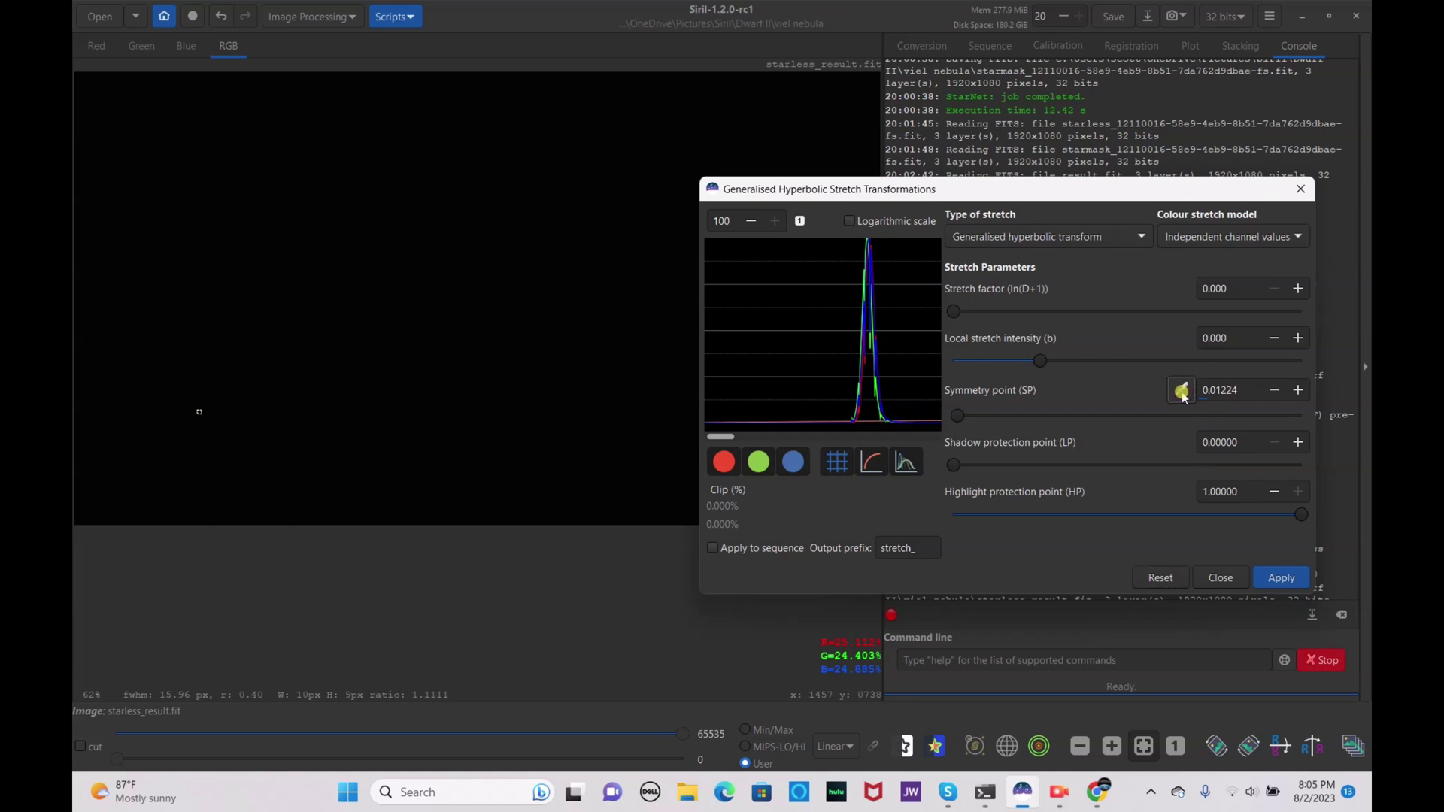
- Set the stretch factor to 5.781 and apply the generalised hyperbolic stretch to the starless image
left_click_drag(997, 316, 1156, 317)
left_click_drag(1047, 197, 957, 125)
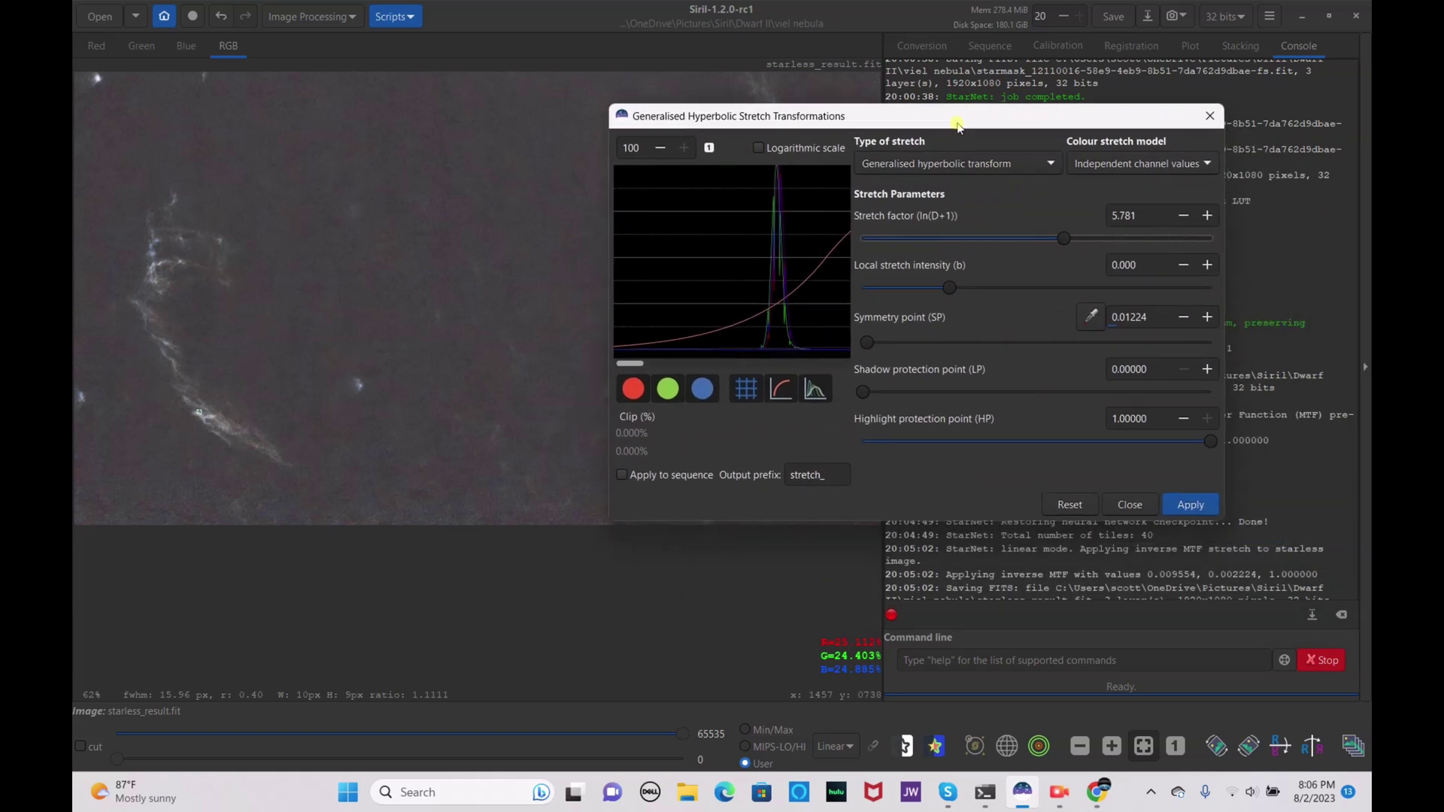
left_click(1191, 505)
- Darken the starless background by applying a linear stretch (BP shift) with a raised black point
left_click(996, 163)
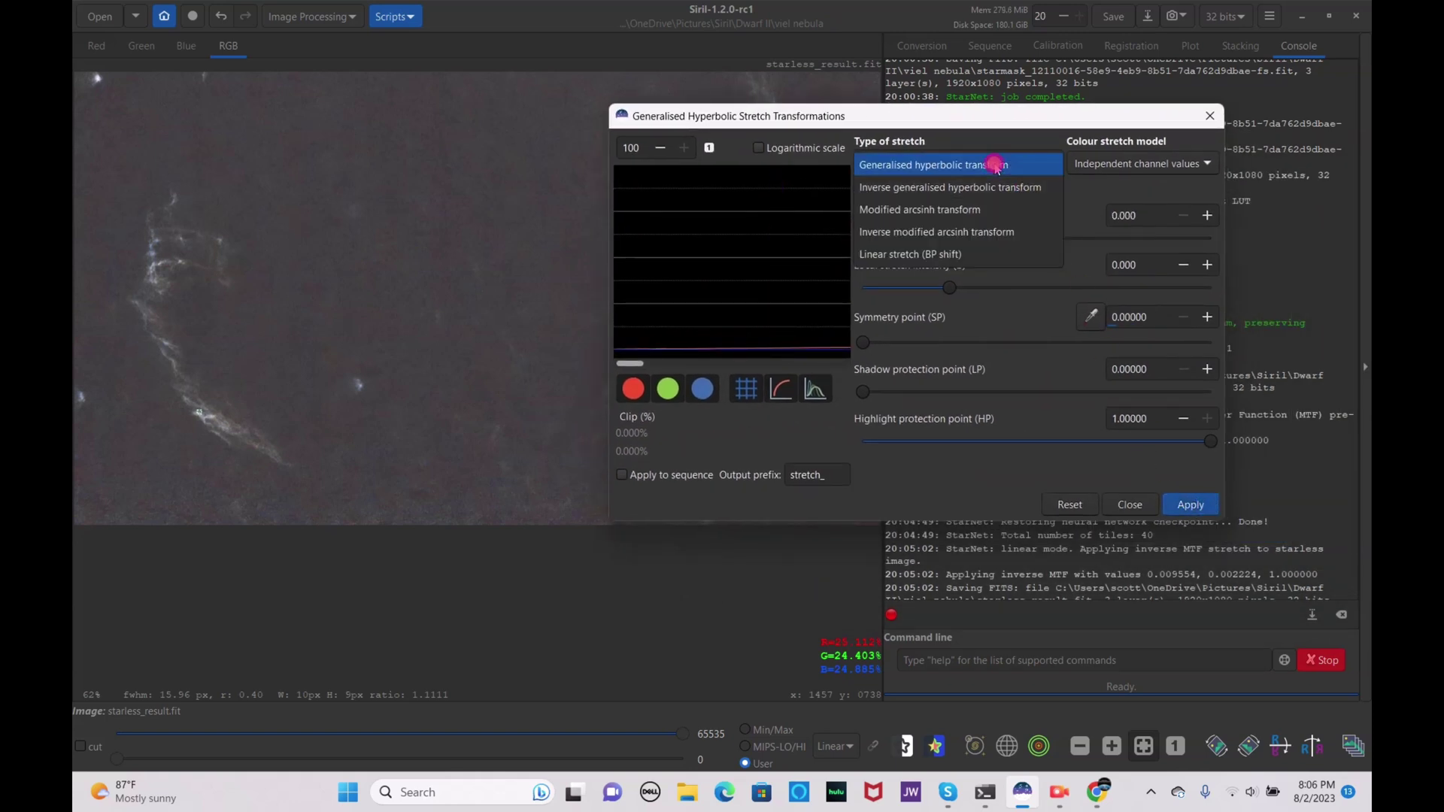
left_click(962, 254)
left_click(909, 237)
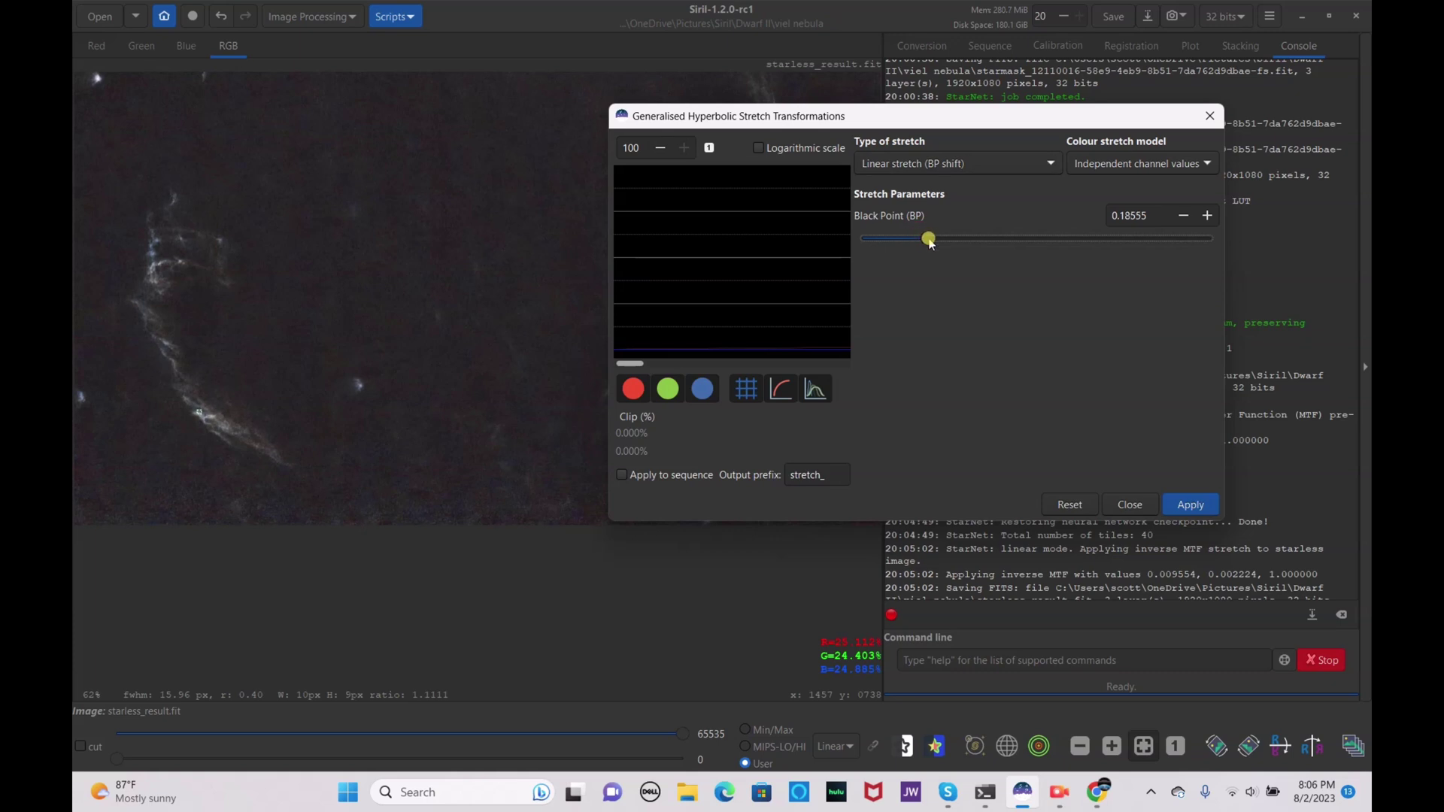
left_click_drag(929, 242, 943, 239)
left_click_drag(913, 114, 925, 145)
left_click(1206, 531)
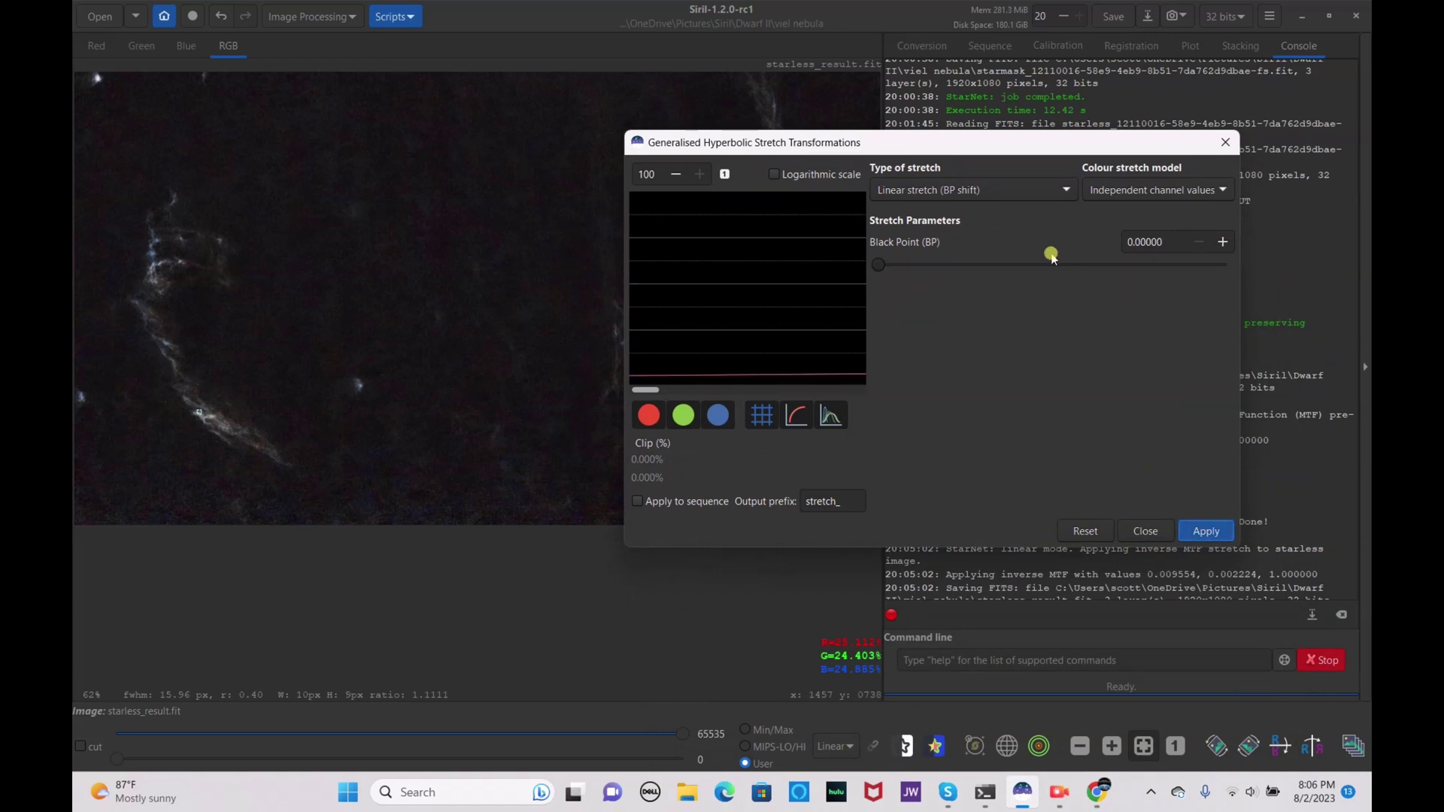
- Switch back to the generalised hyperbolic transform, show the full histogram at zoom 1, and set the symmetry point to 0.05429 at the histogram peak
left_click(987, 190)
left_click(955, 102)
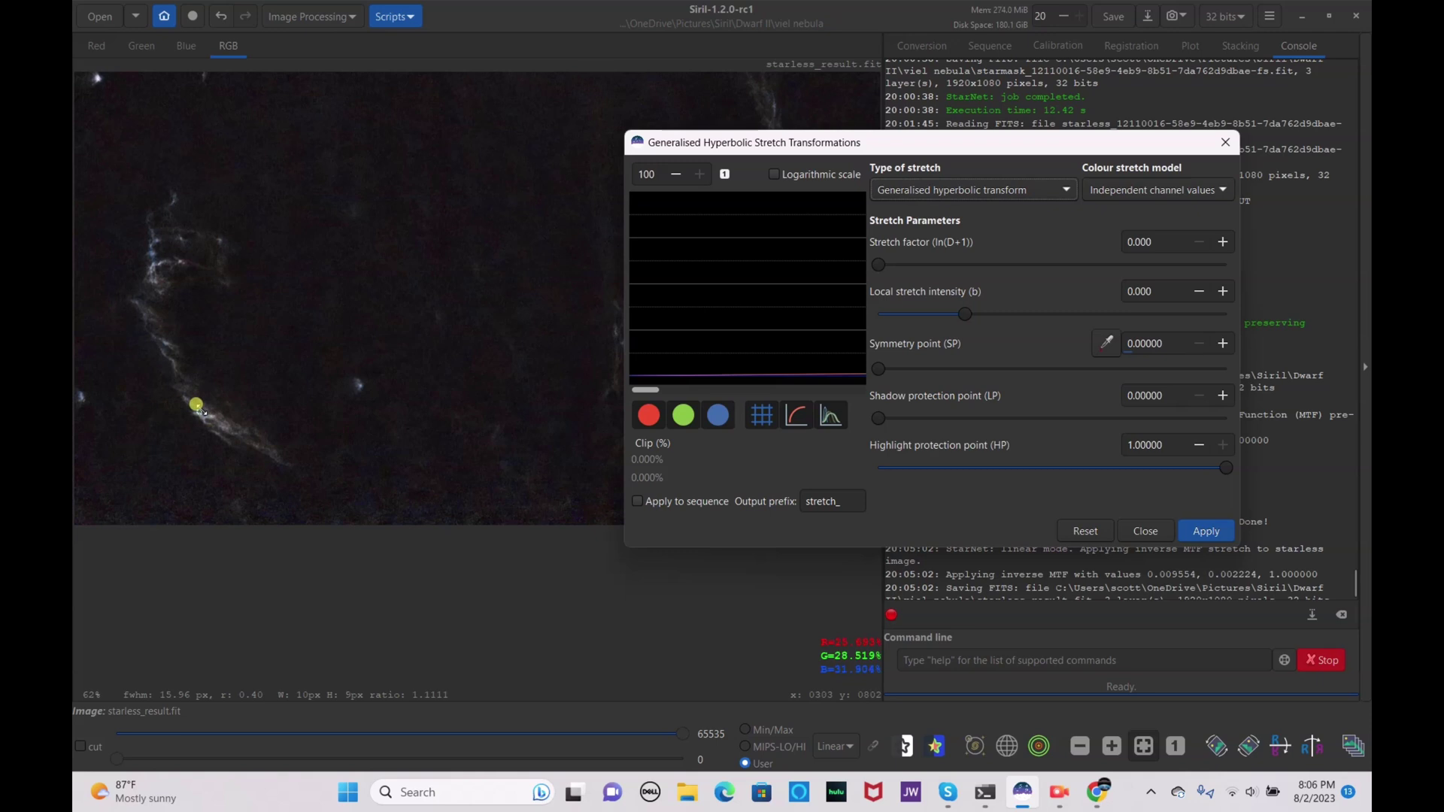
left_click(252, 309)
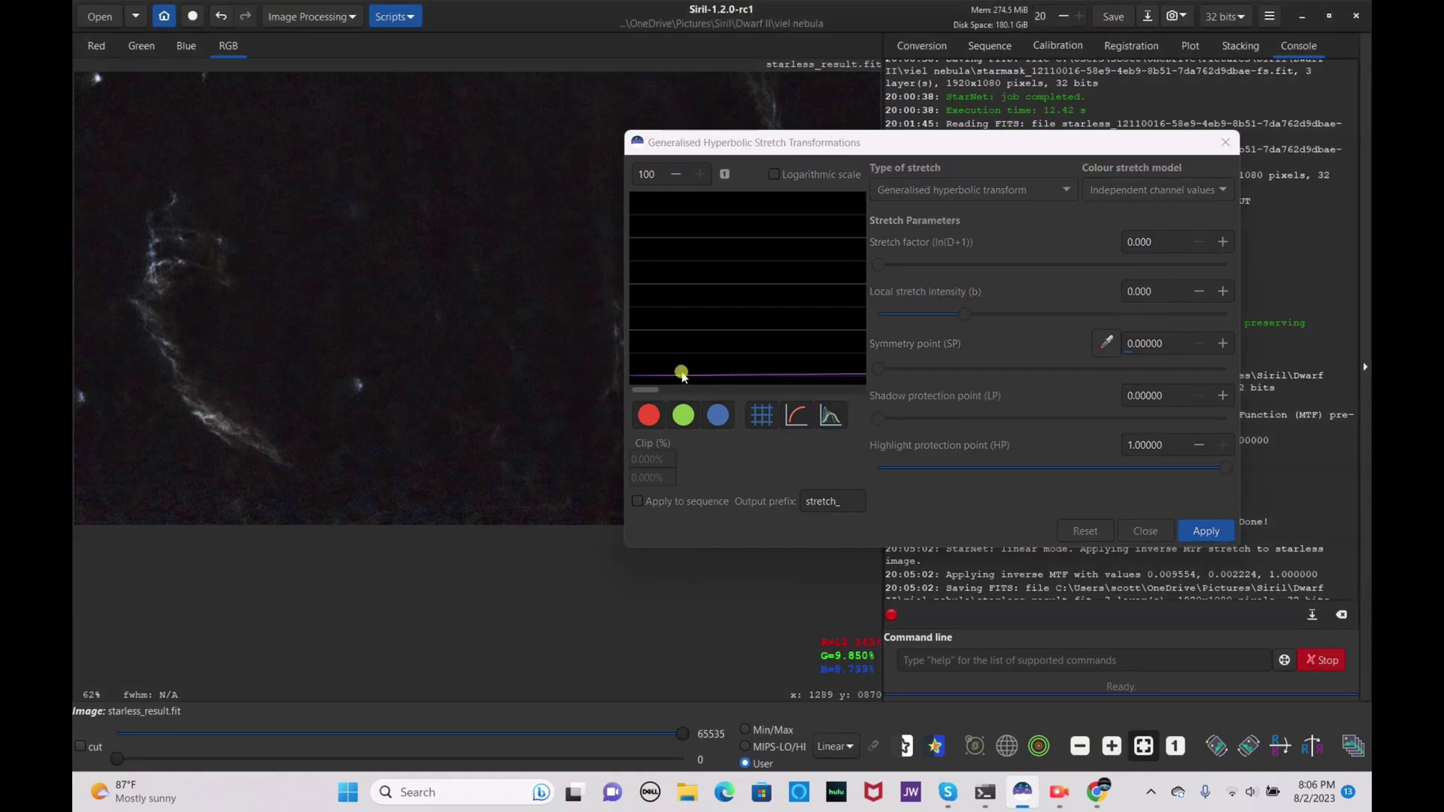
left_click(657, 389)
left_click(724, 174)
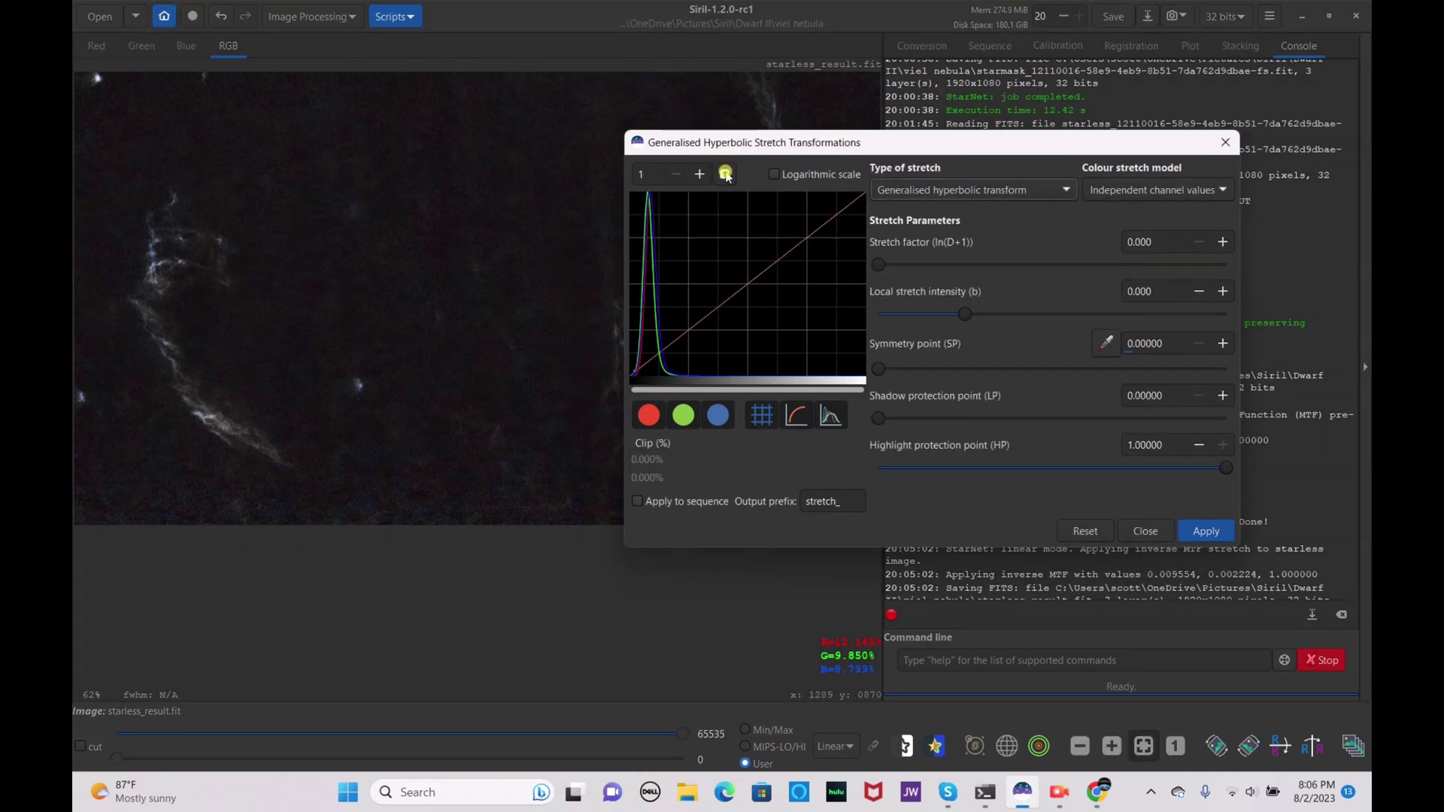
left_click(643, 278)
- Set the stretch factor to 0.723 and apply the second hyperbolic stretch to the starless image
left_click_drag(889, 275, 917, 268)
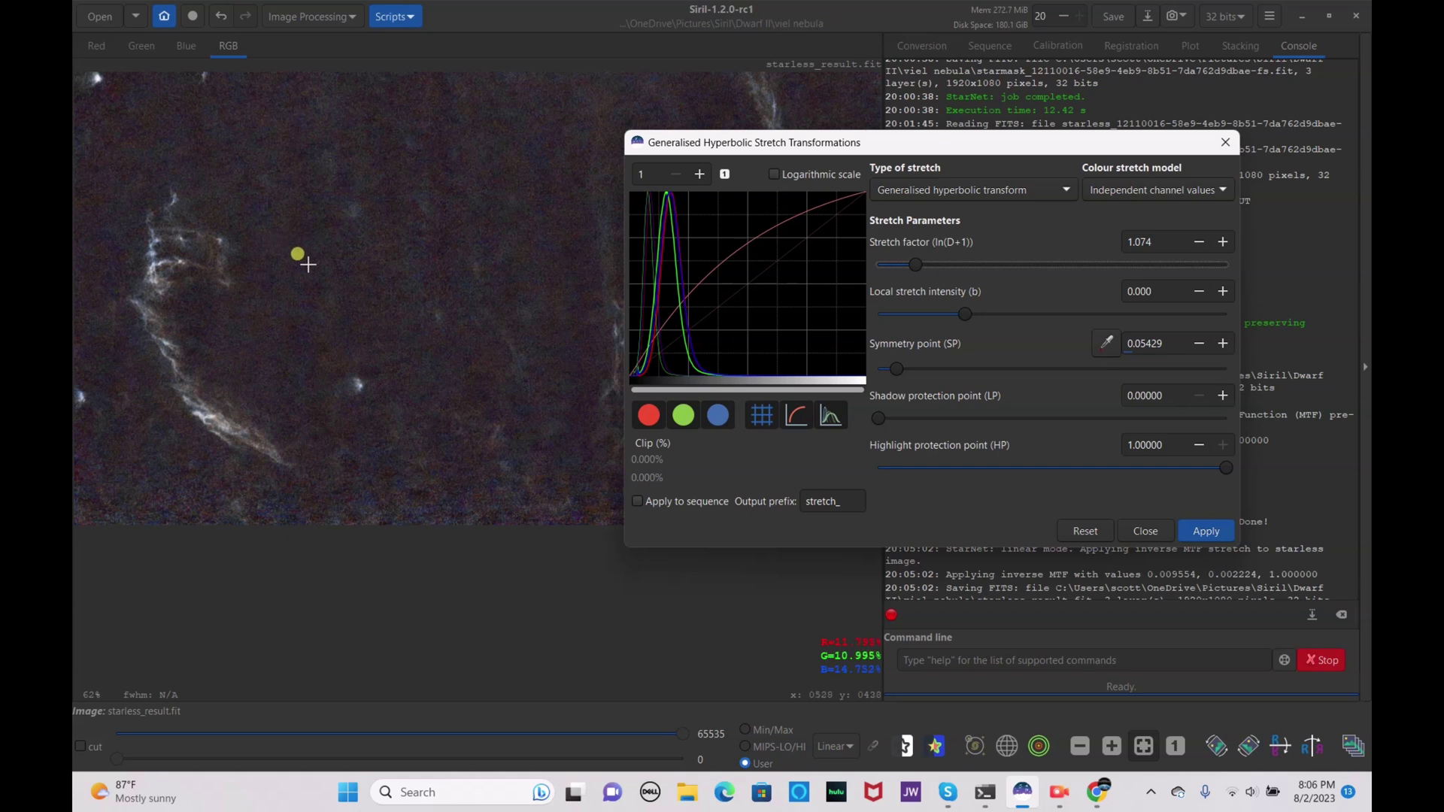
left_click(907, 267)
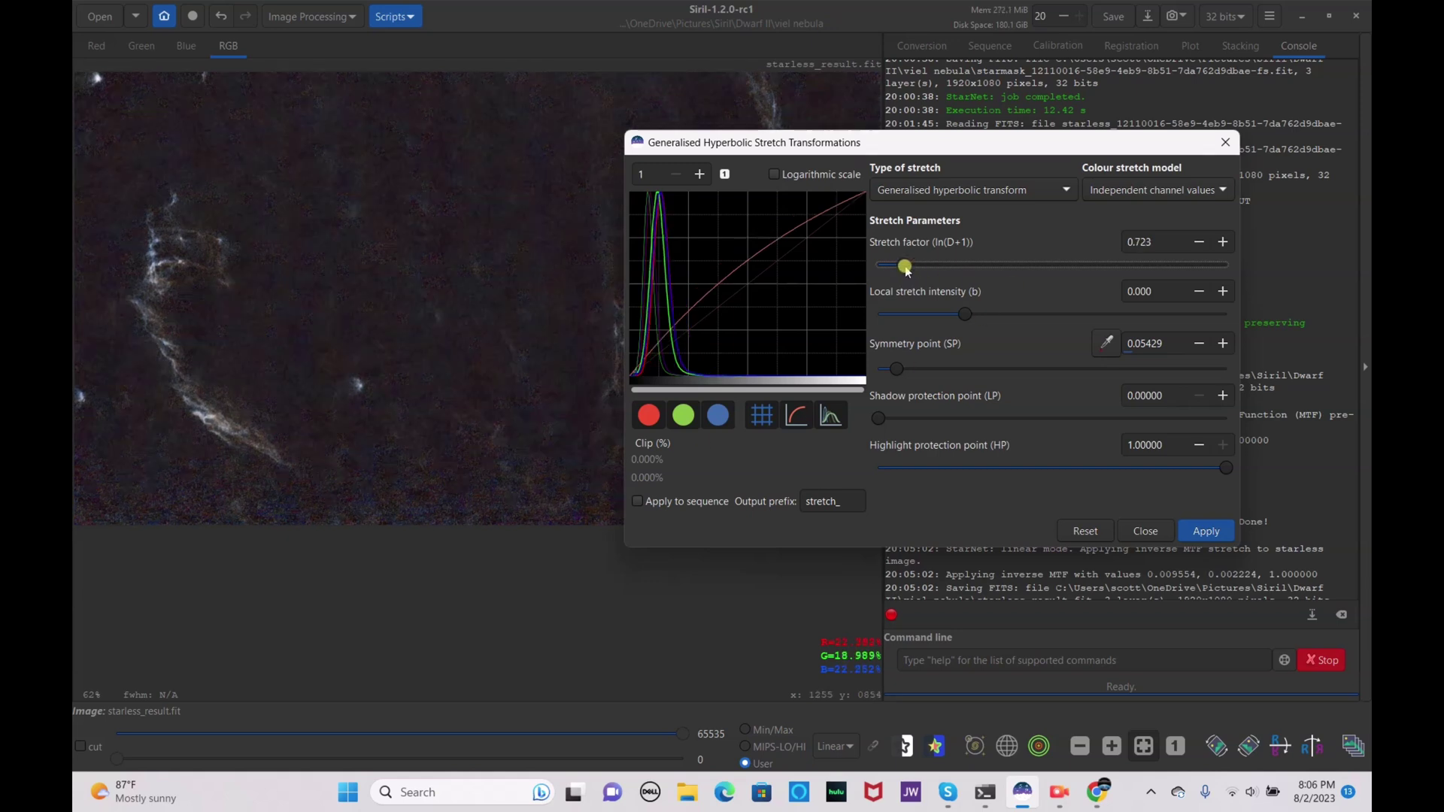
left_click(1206, 530)
- Darken the background again by applying a linear stretch (BP shift) with a black point of 0.08398, and close the stretch dialog
left_click(1008, 194)
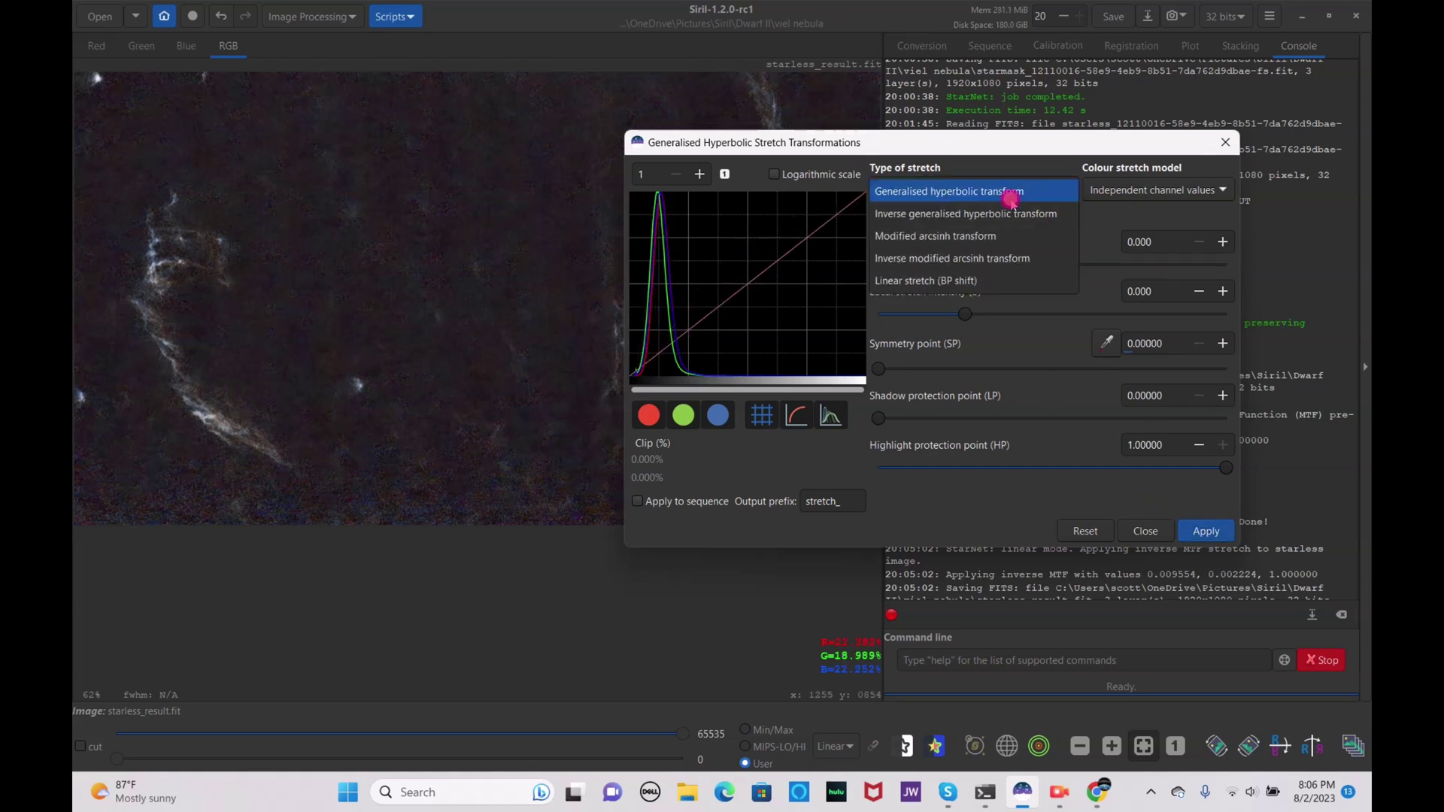
left_click(975, 286)
left_click(901, 264)
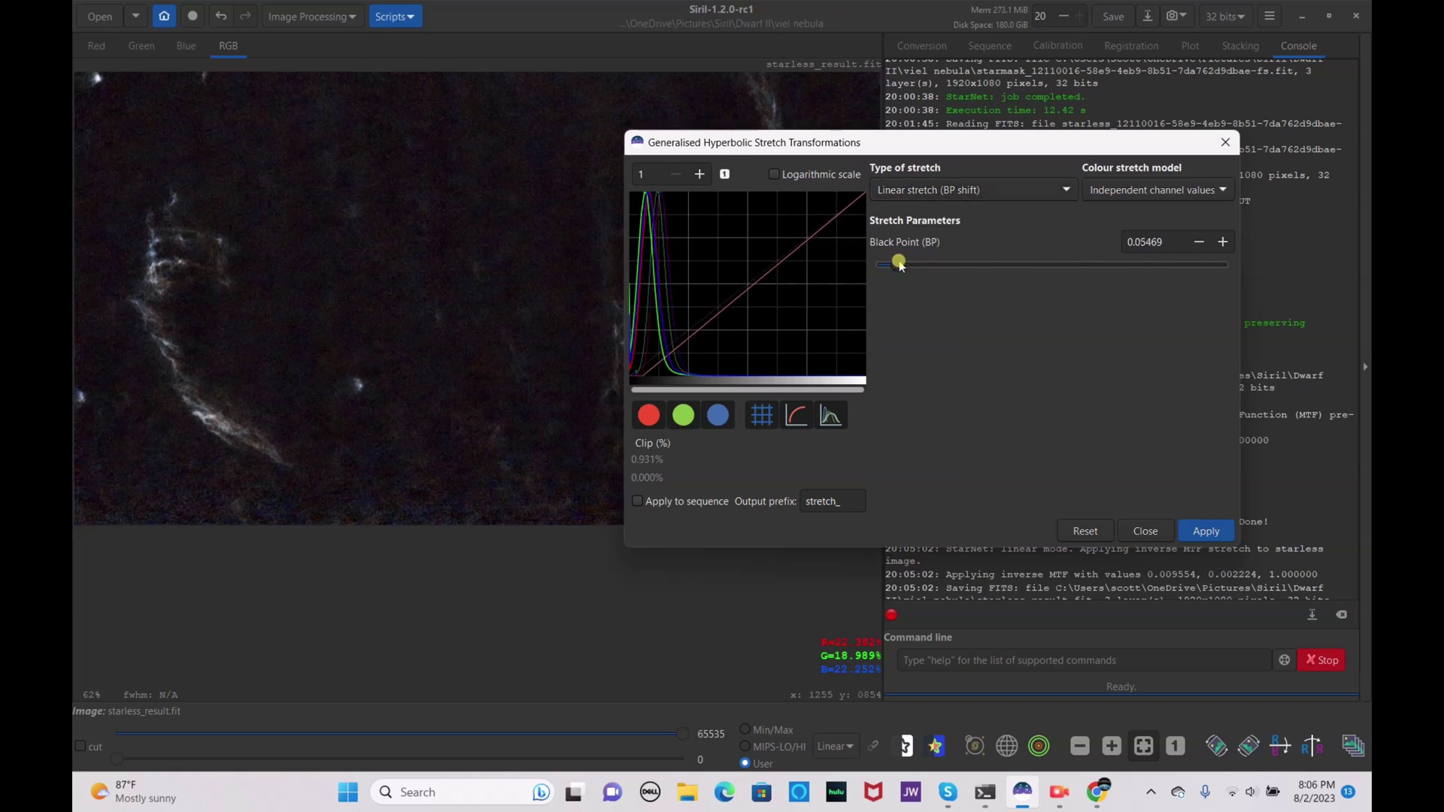
left_click_drag(908, 268, 897, 273)
left_click_drag(941, 143, 1109, 291)
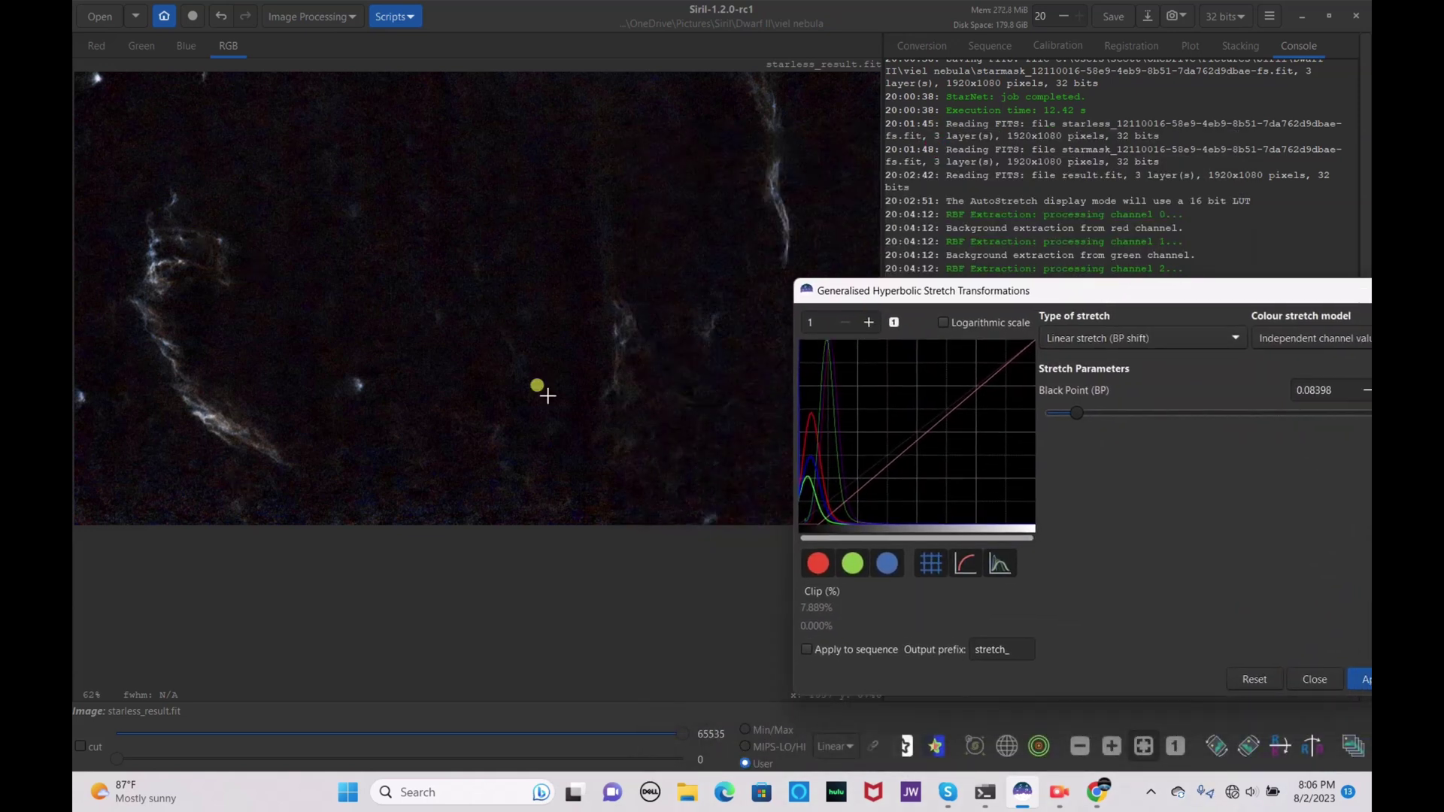
left_click_drag(1226, 304, 884, 137)
left_click(1046, 515)
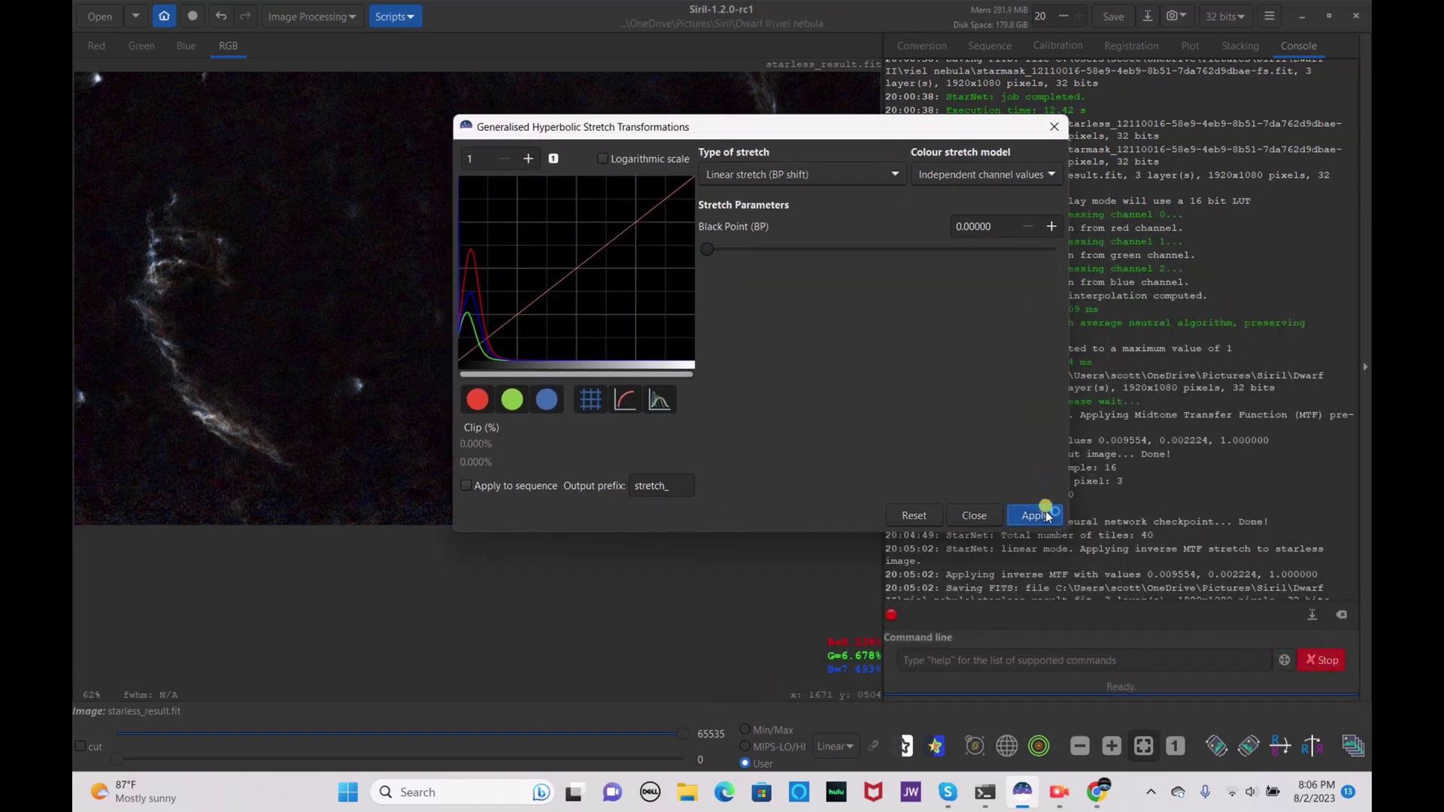
left_click(974, 515)
left_click(621, 219)
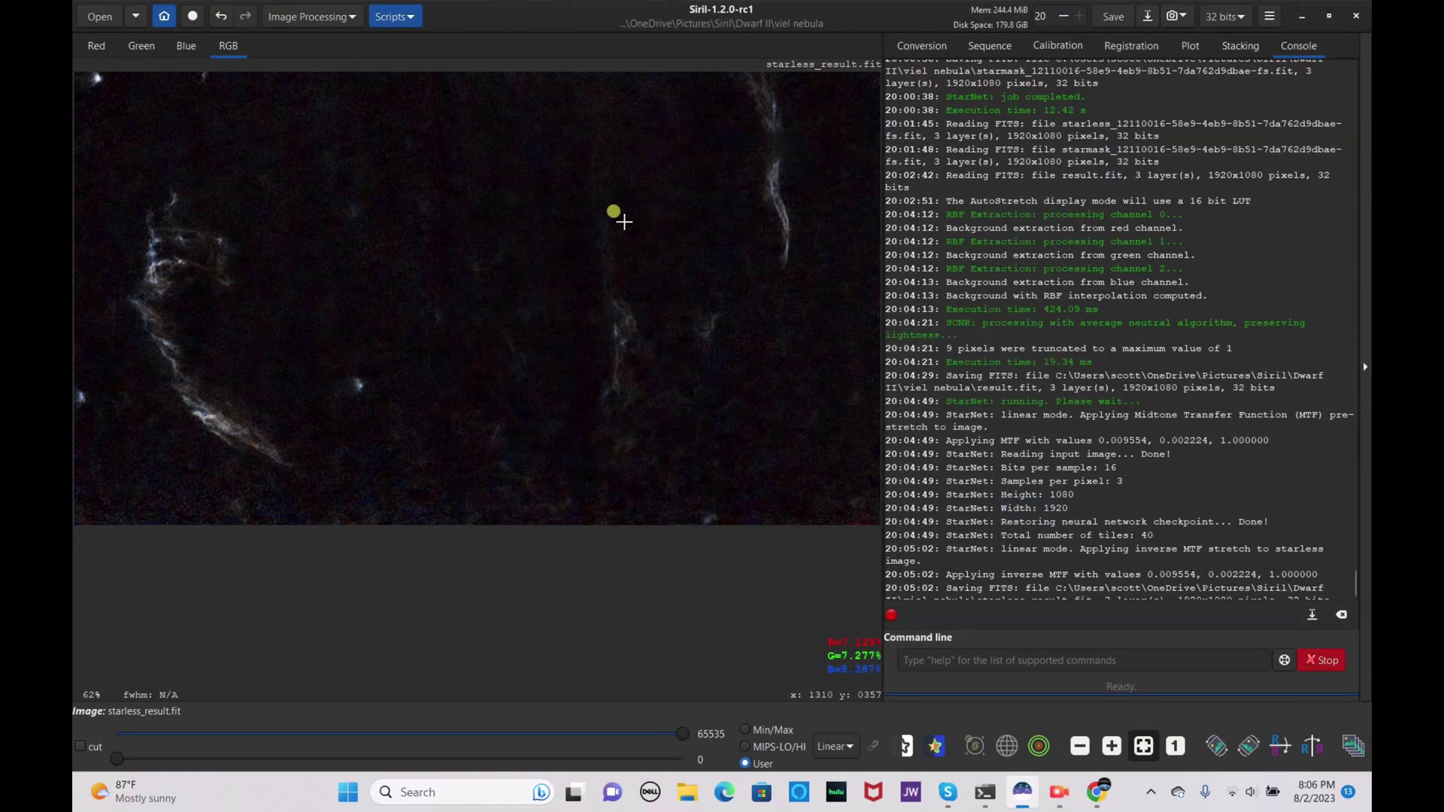
- In Color Calibration, use an empty sky area of about 85 by 87 px above the left nebula as background reference and neutralize the background
left_click(301, 16)
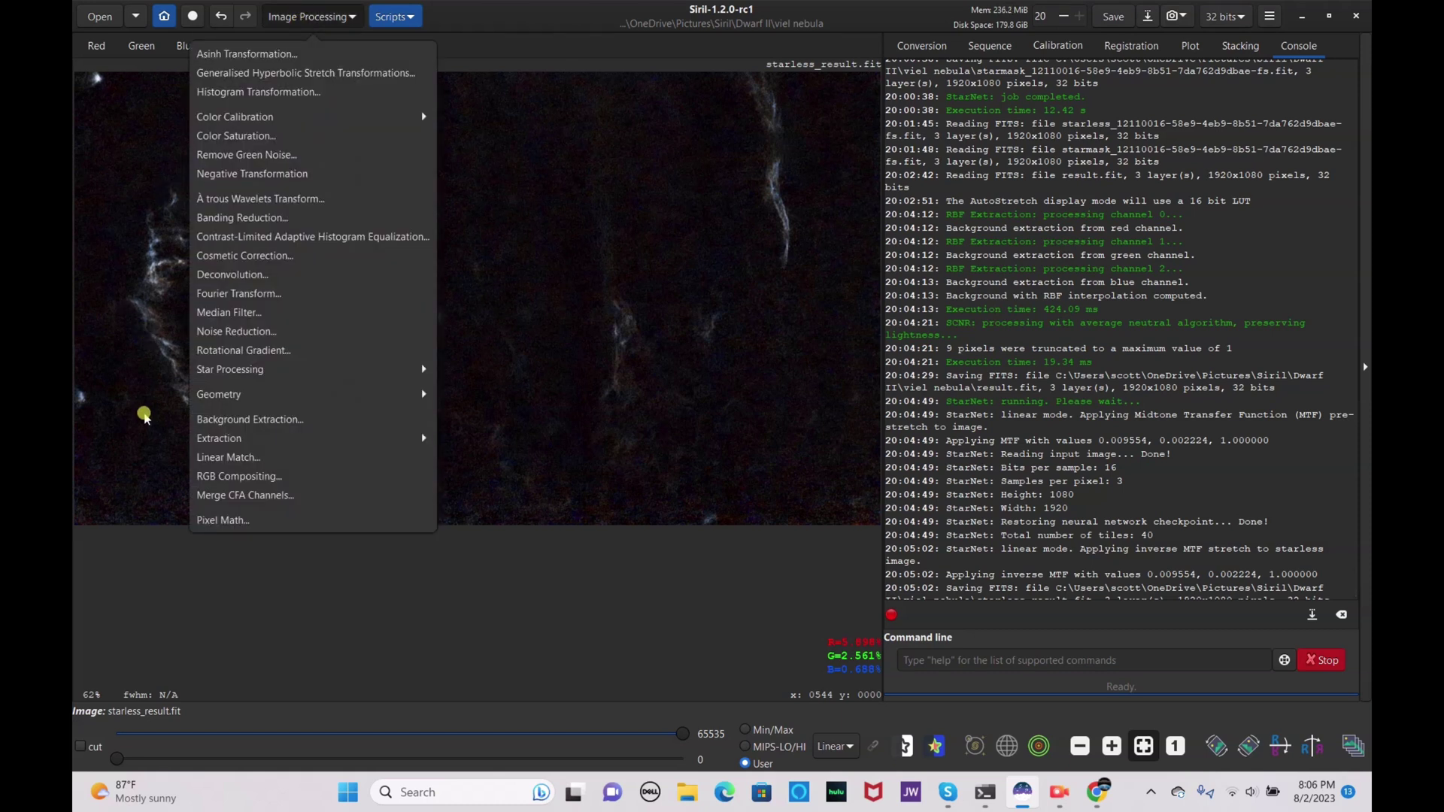
left_click(223, 117)
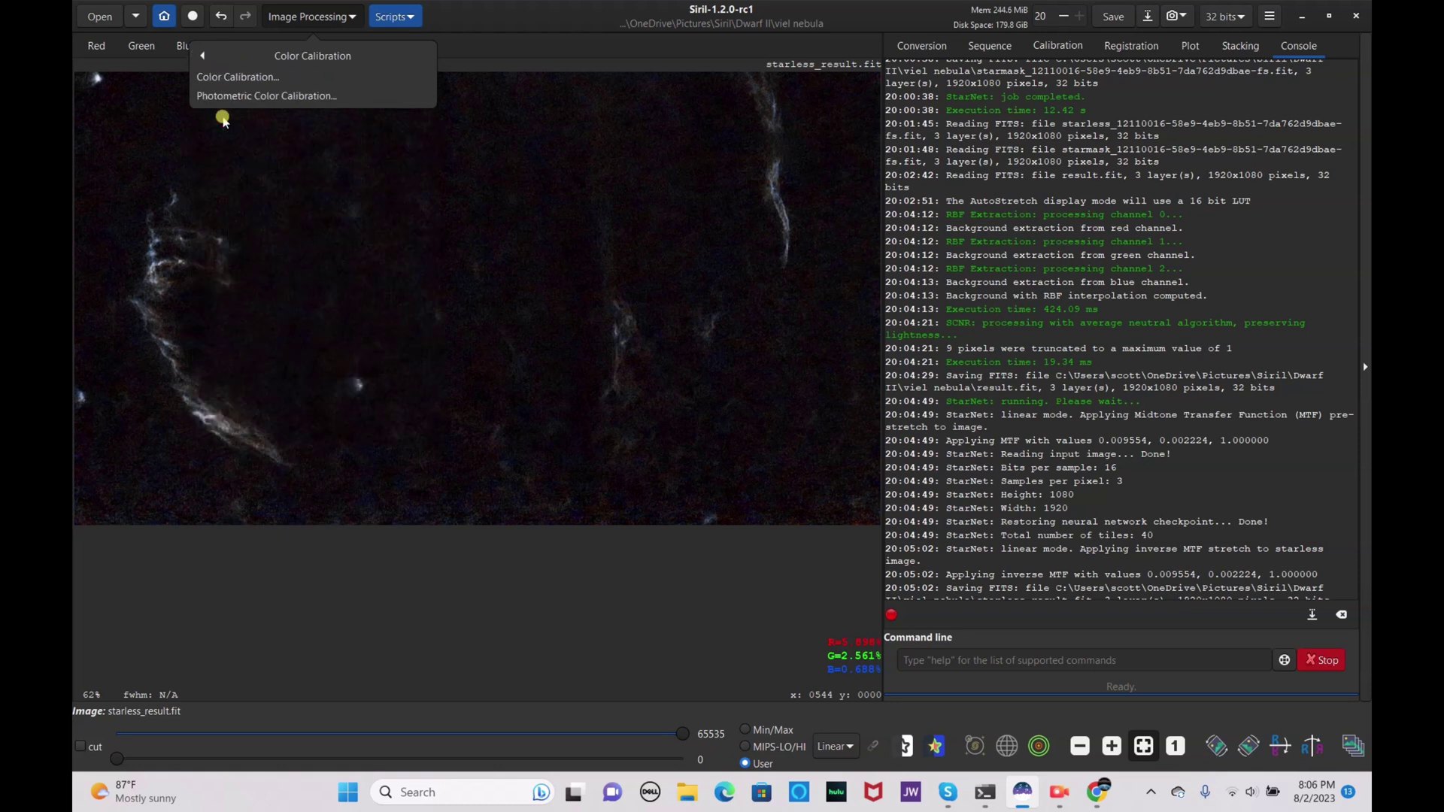
left_click(238, 77)
left_click_drag(228, 114, 265, 152)
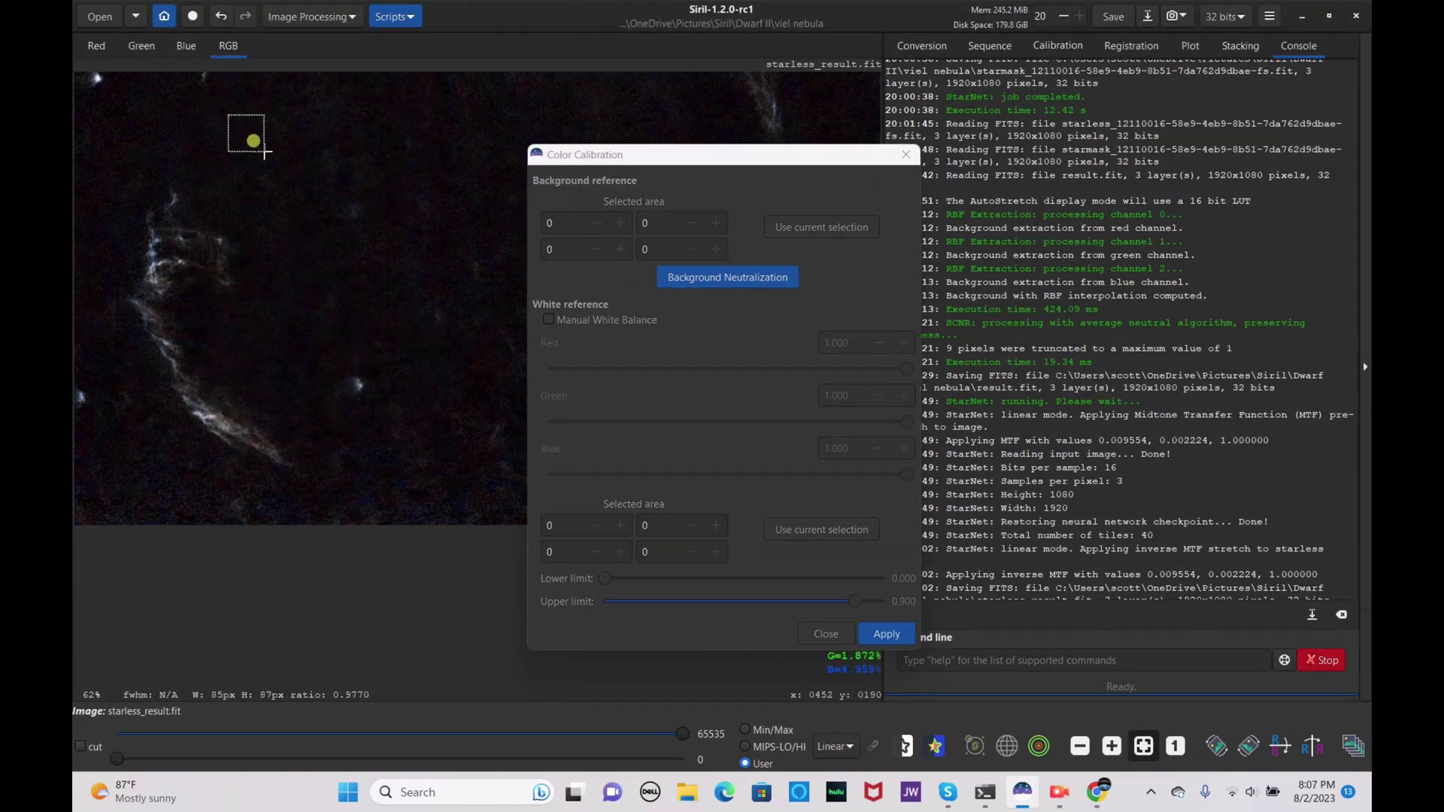
left_click(787, 228)
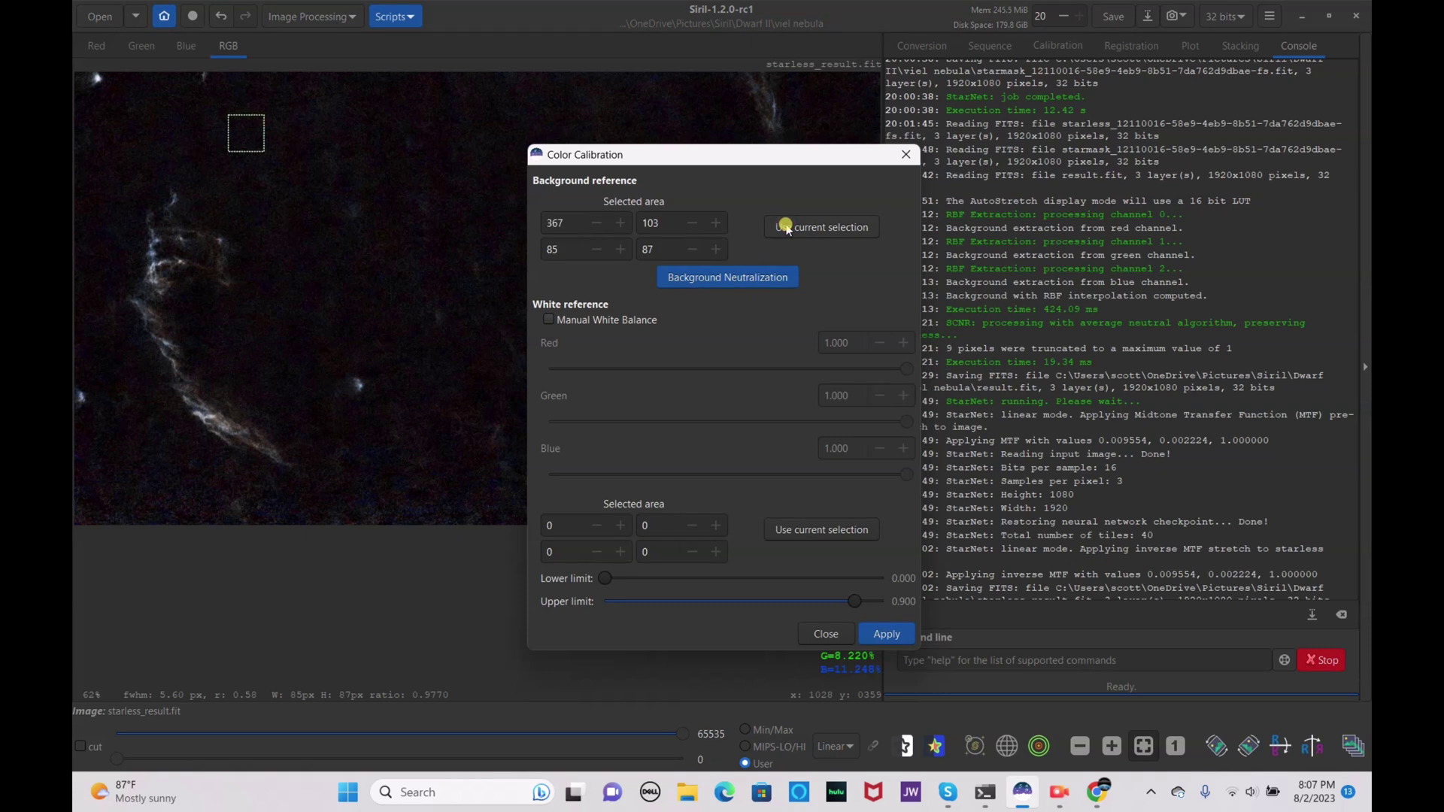
left_click(760, 279)
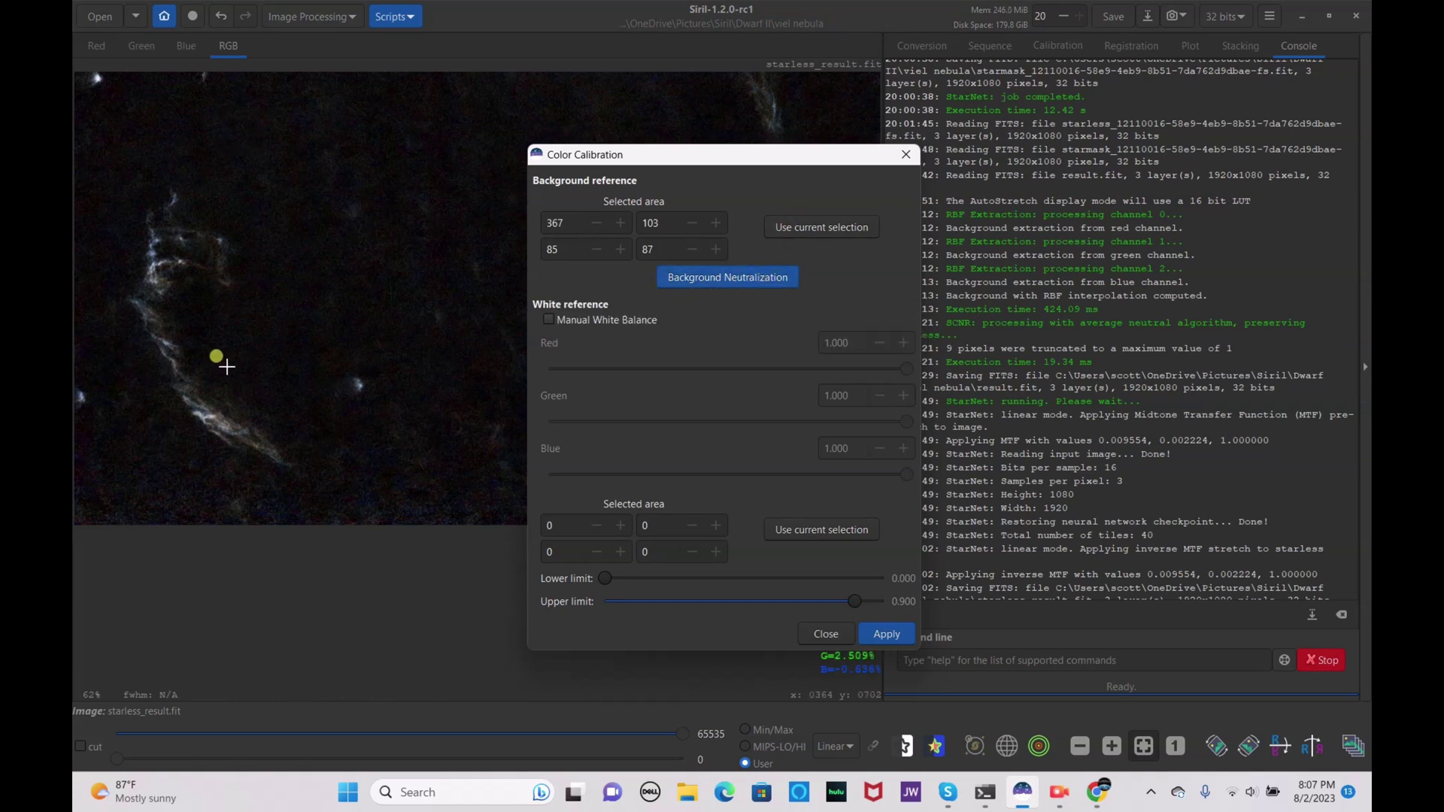
- Use a selection of about 29 by 22 px on the bright lower-left filament as white reference and apply the color calibration
scroll(203, 425, "up", 2)
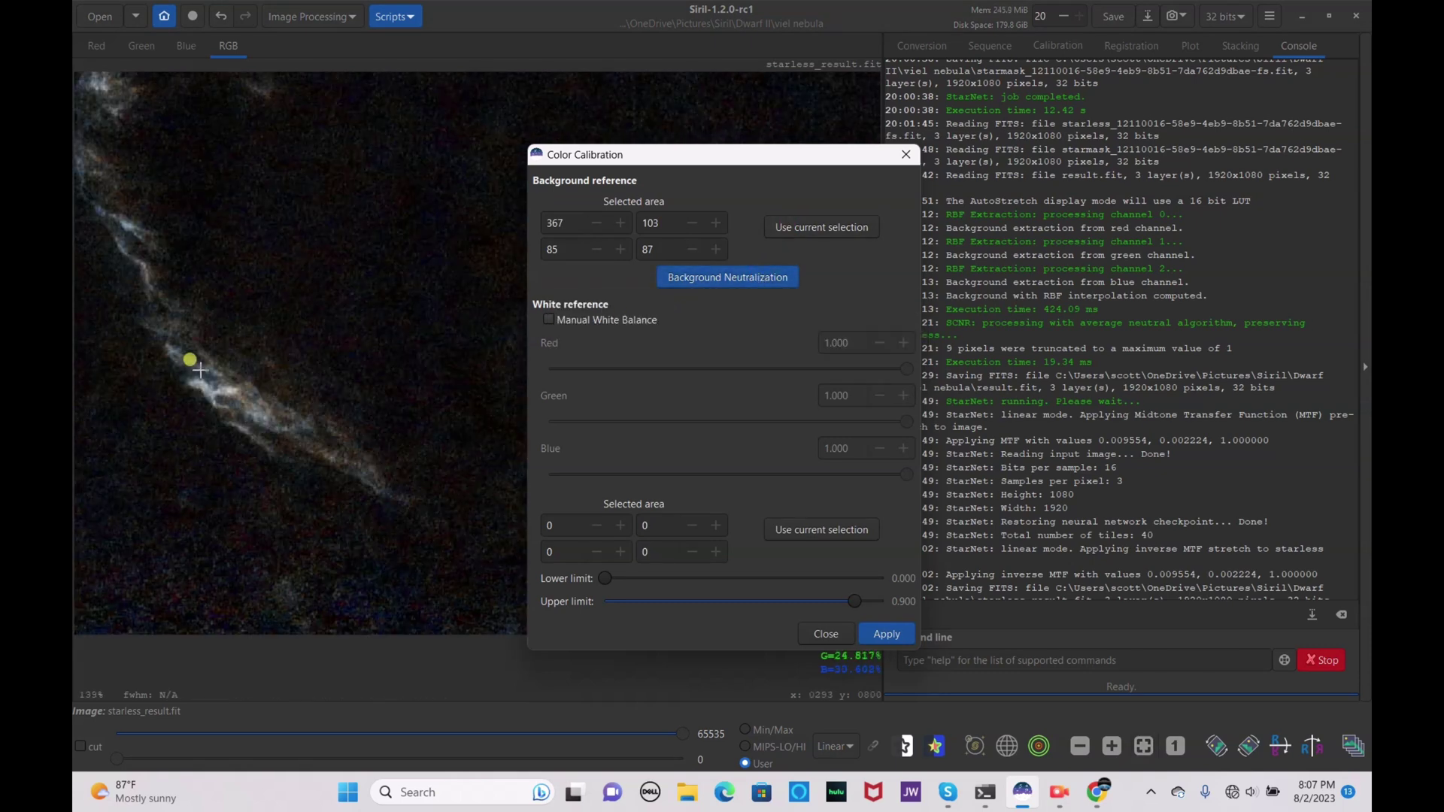
left_click_drag(204, 377, 227, 393)
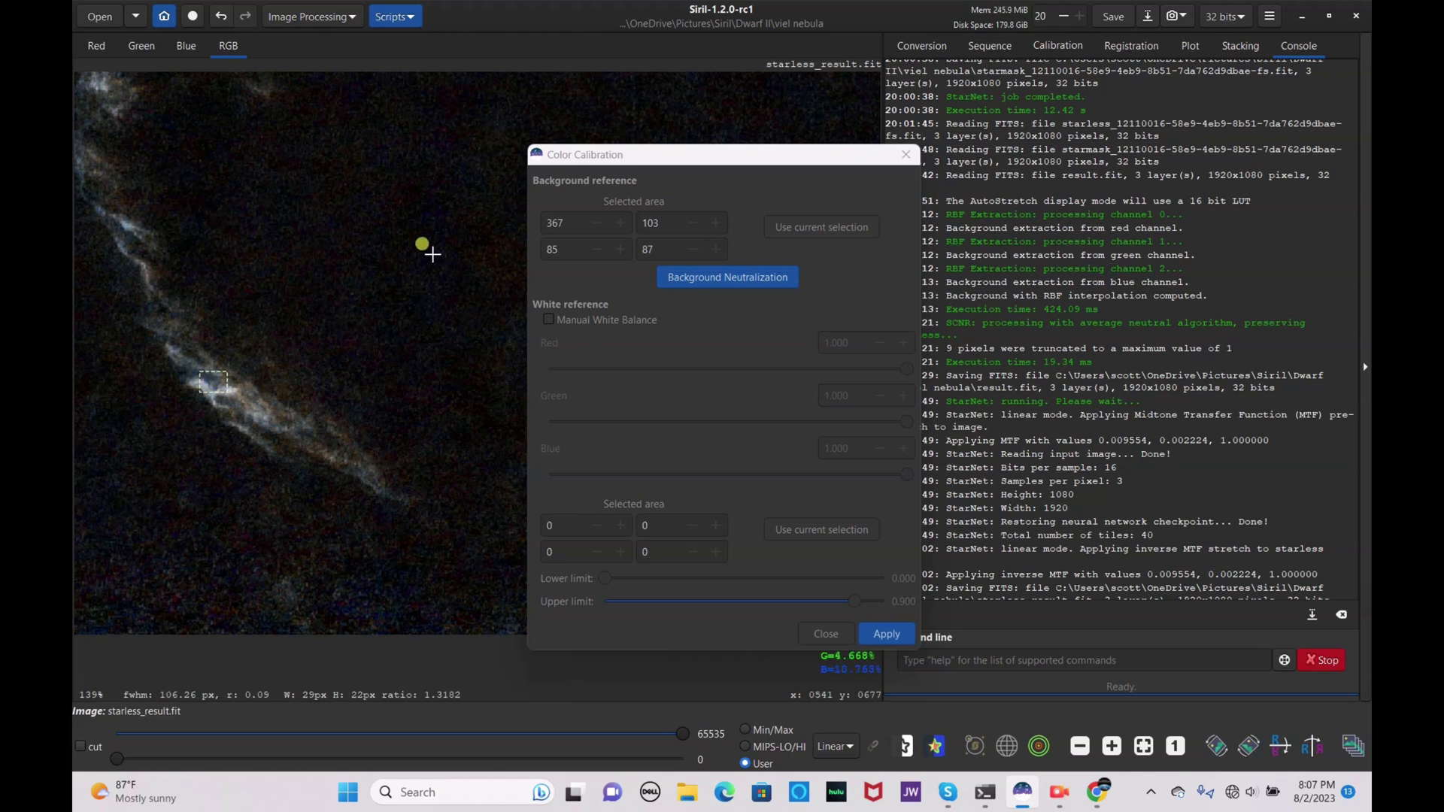
scroll(432, 254, "down", 2)
left_click_drag(569, 158, 759, 178)
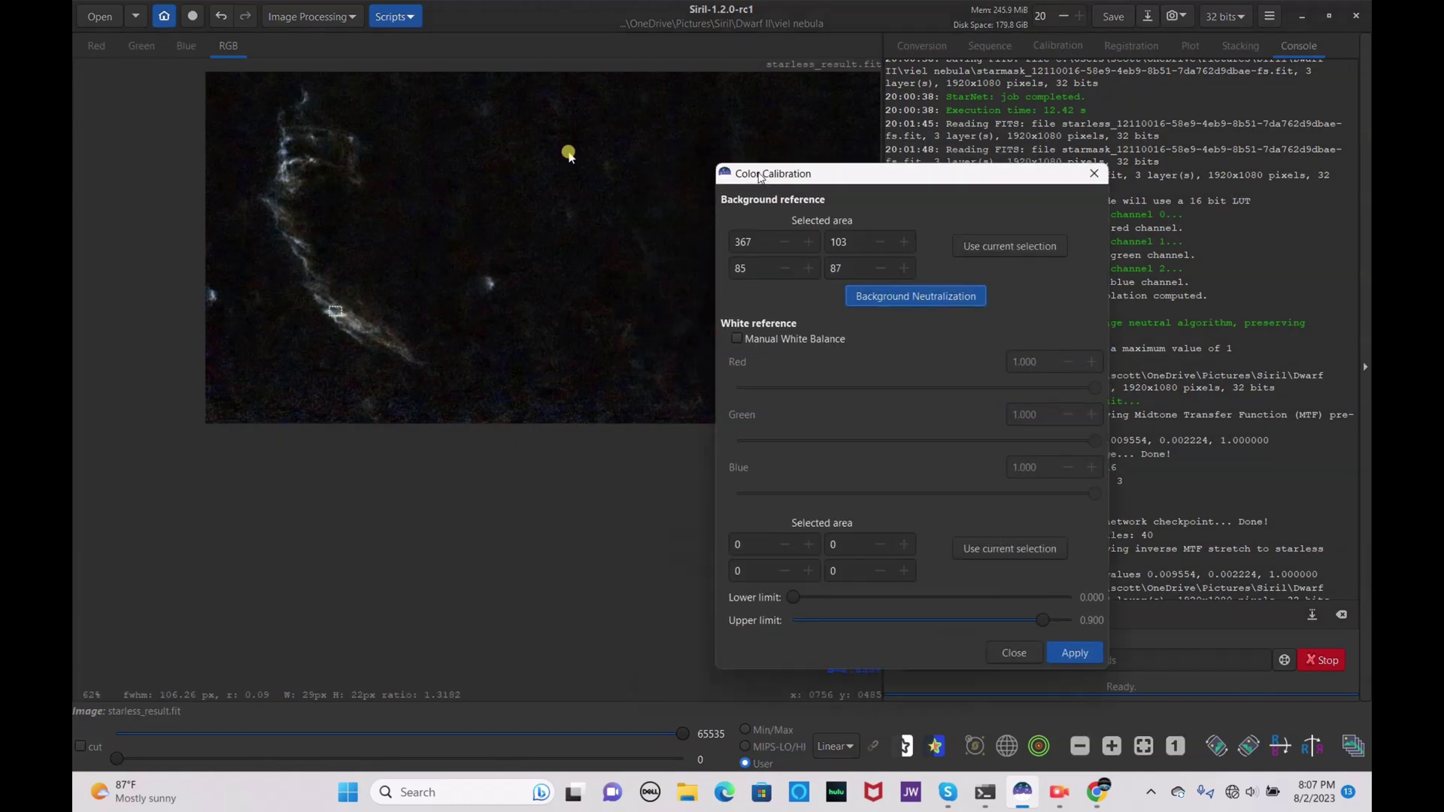
left_click(974, 549)
left_click(1077, 654)
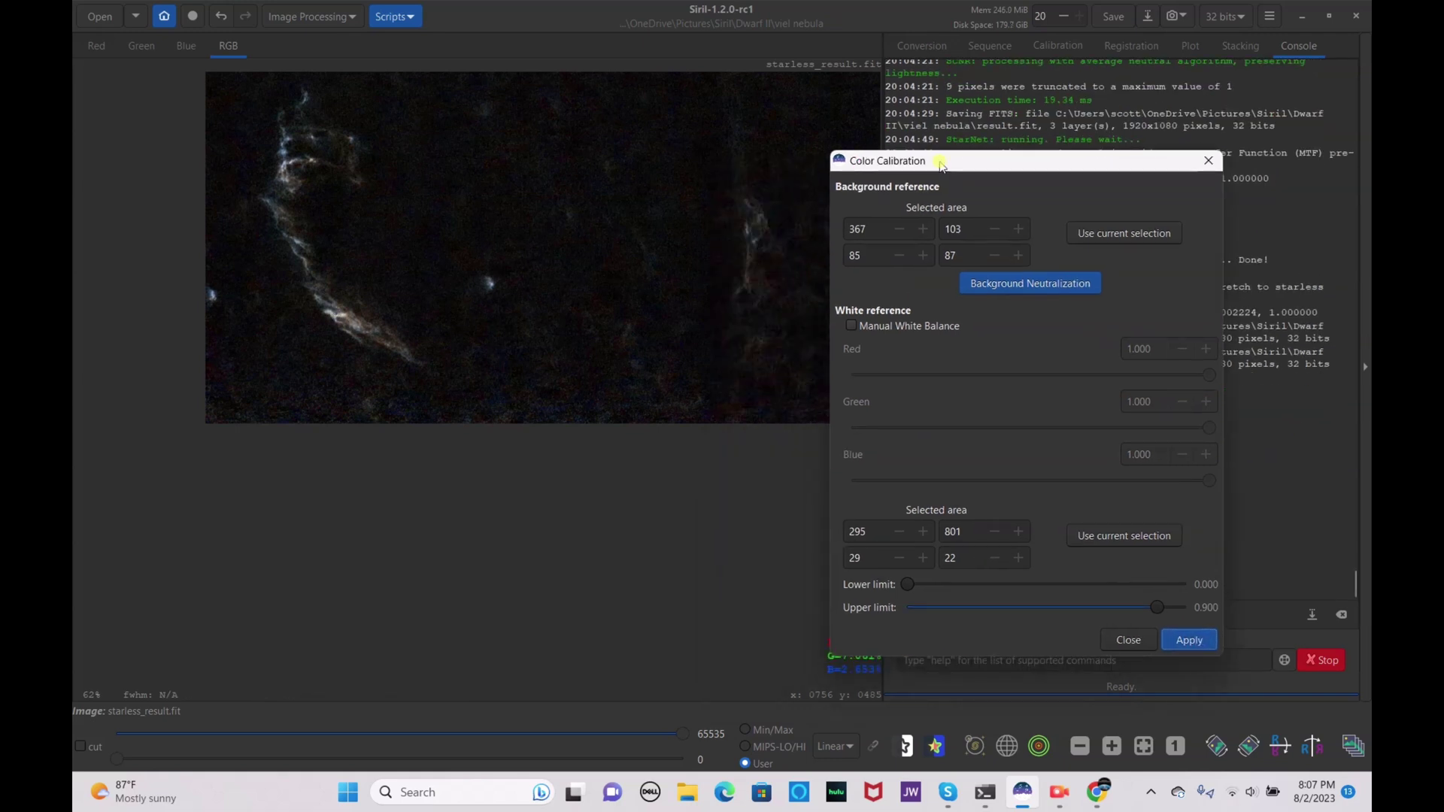
left_click(1144, 645)
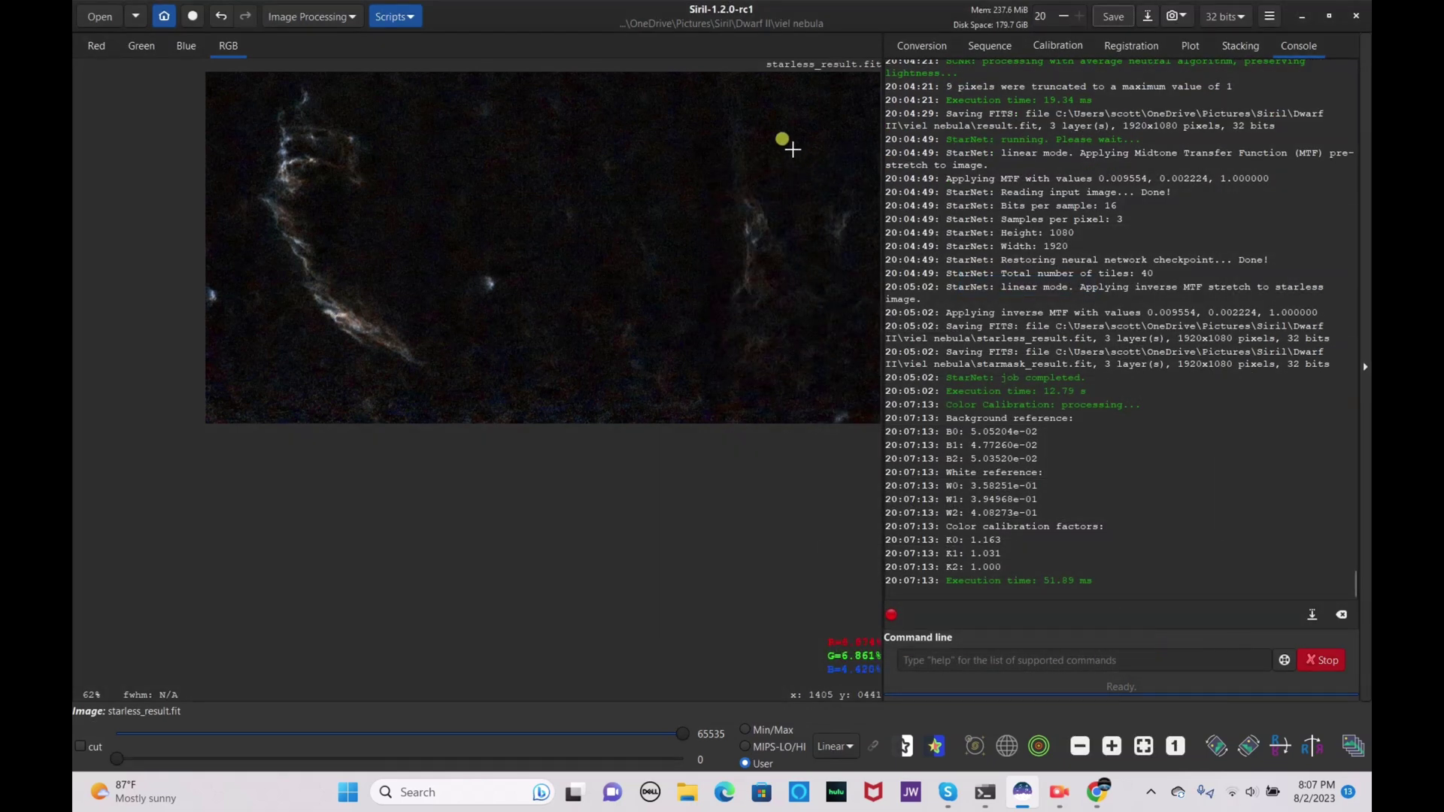
- Apply a global color saturation boost with amount 1.00 and background factor 2.00
scroll(767, 129, "down", 2)
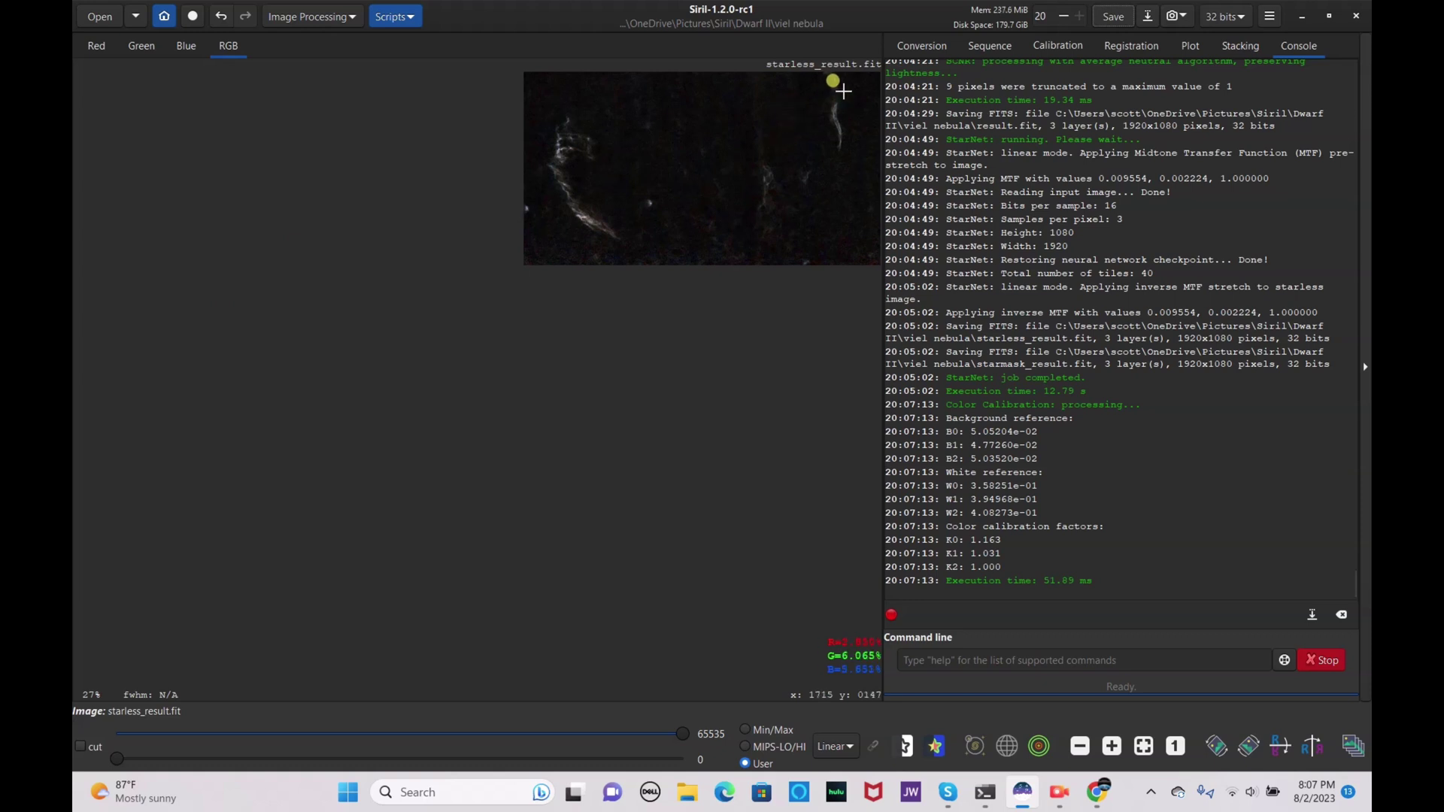
scroll(841, 81, "up", 2)
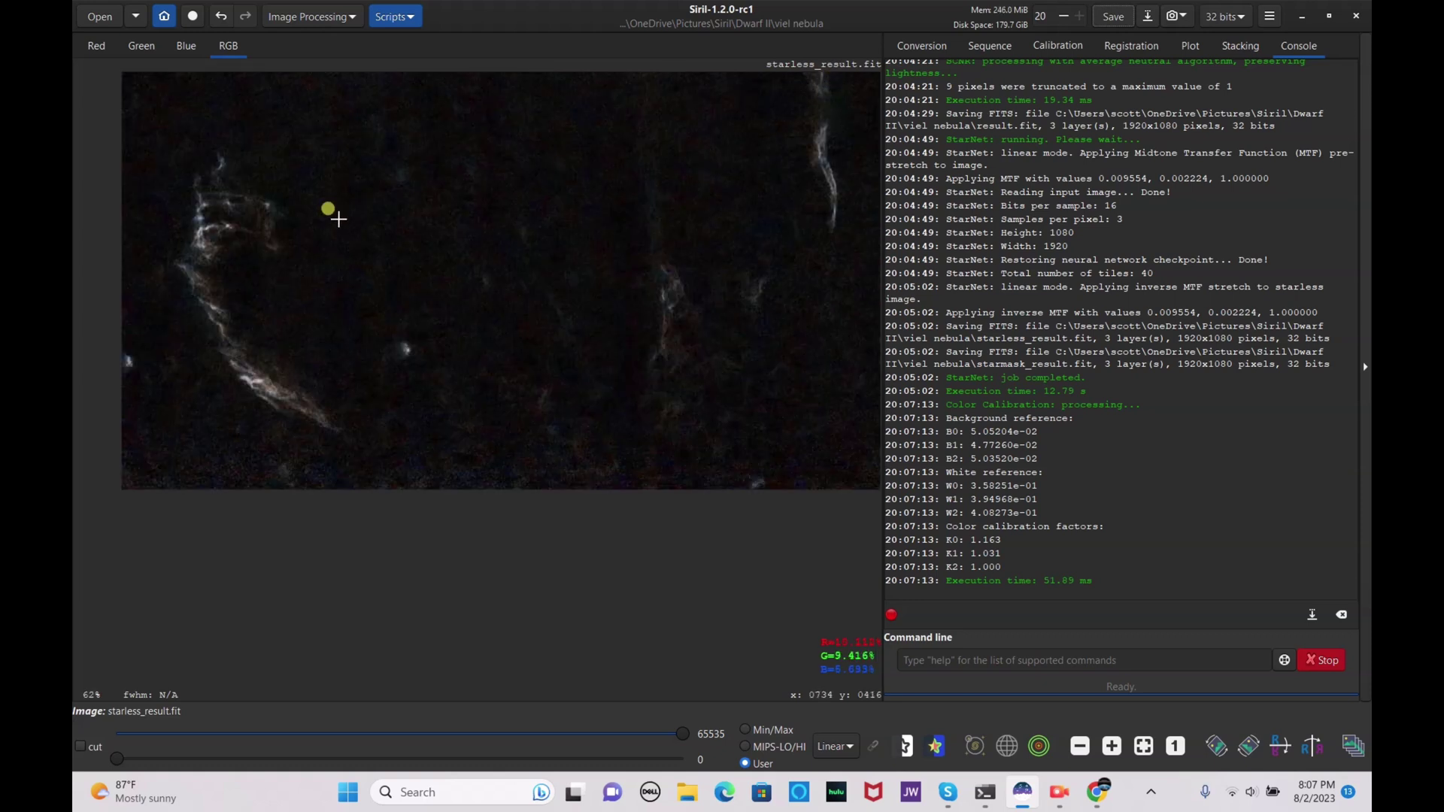
left_click(288, 17)
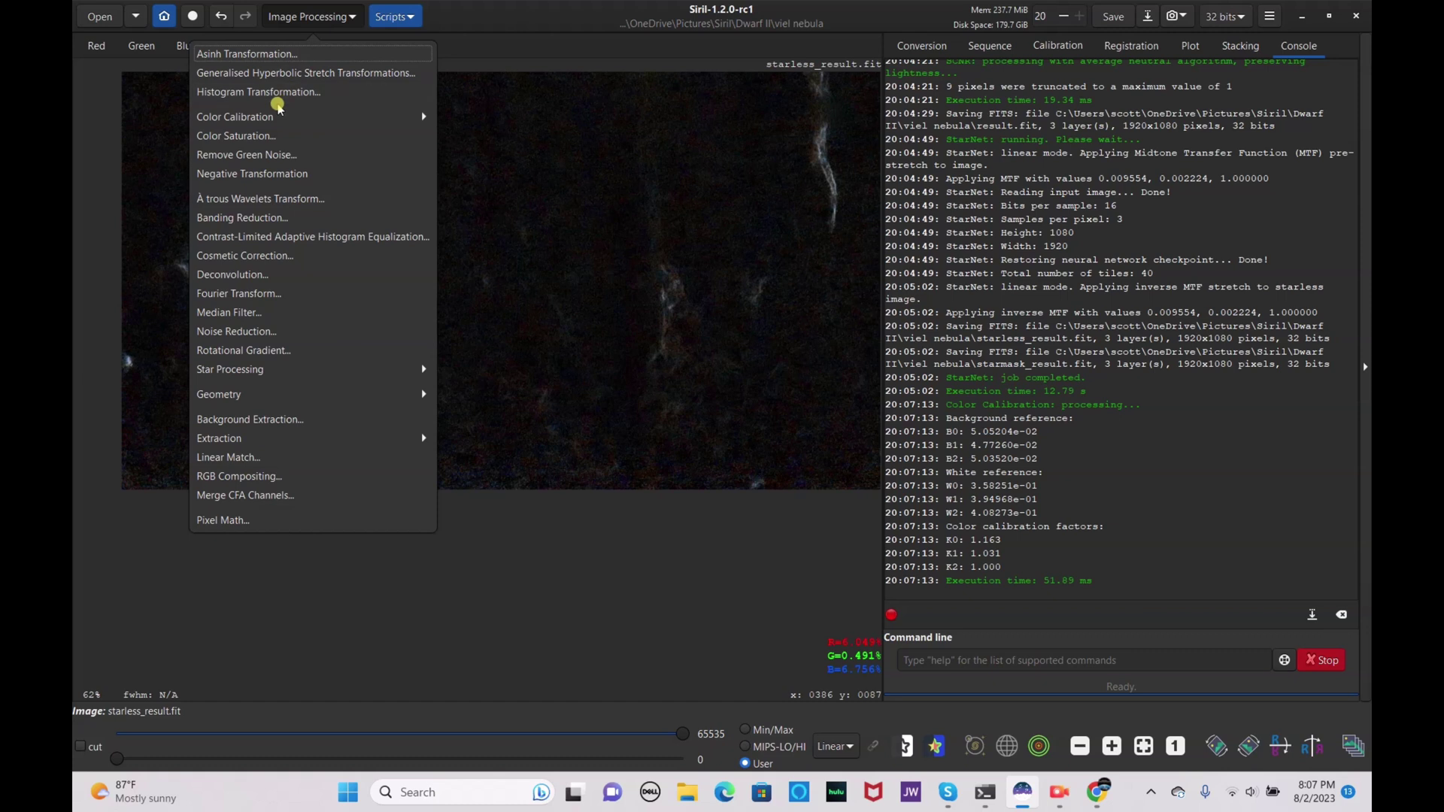
left_click(267, 128)
left_click_drag(729, 381, 877, 391)
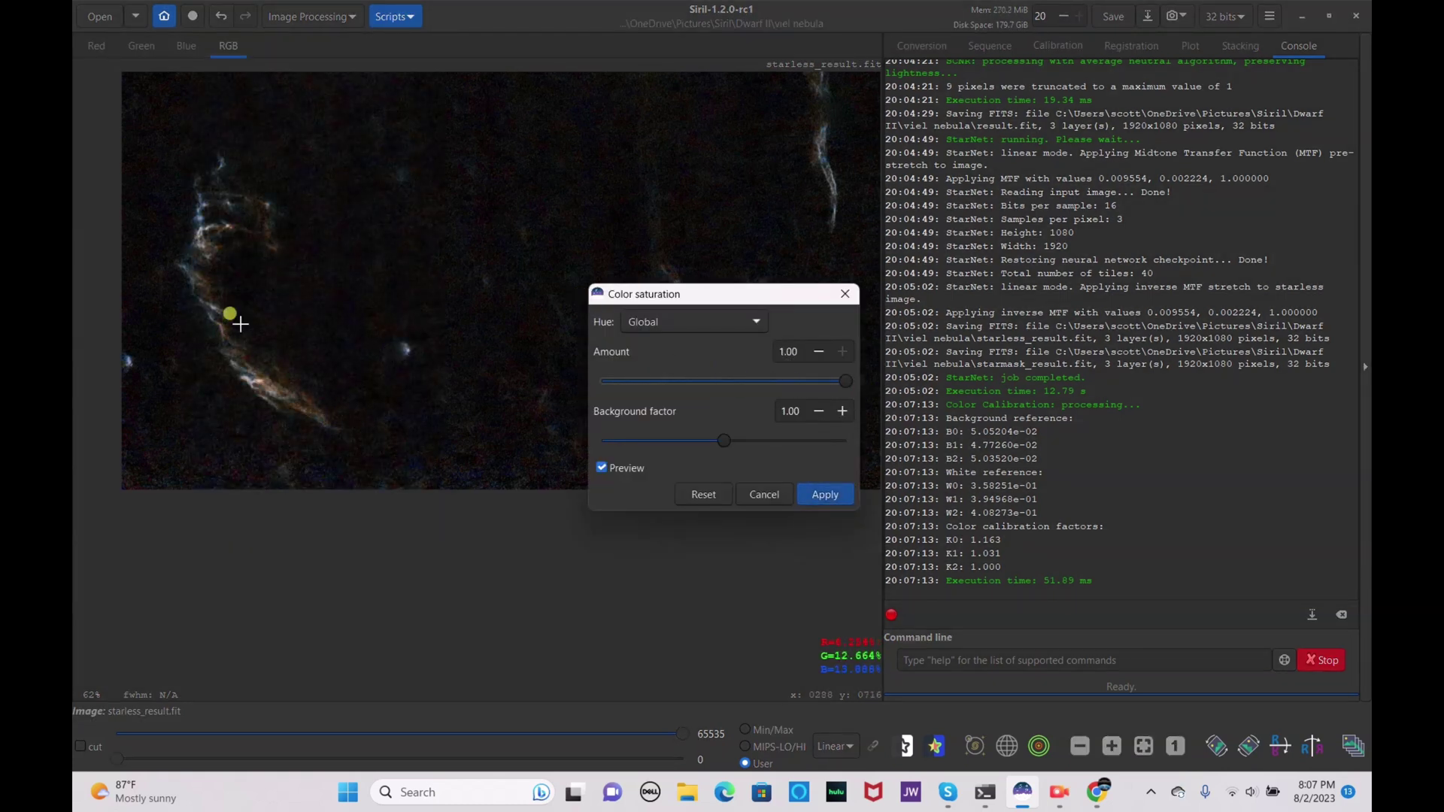
left_click_drag(719, 442, 931, 444)
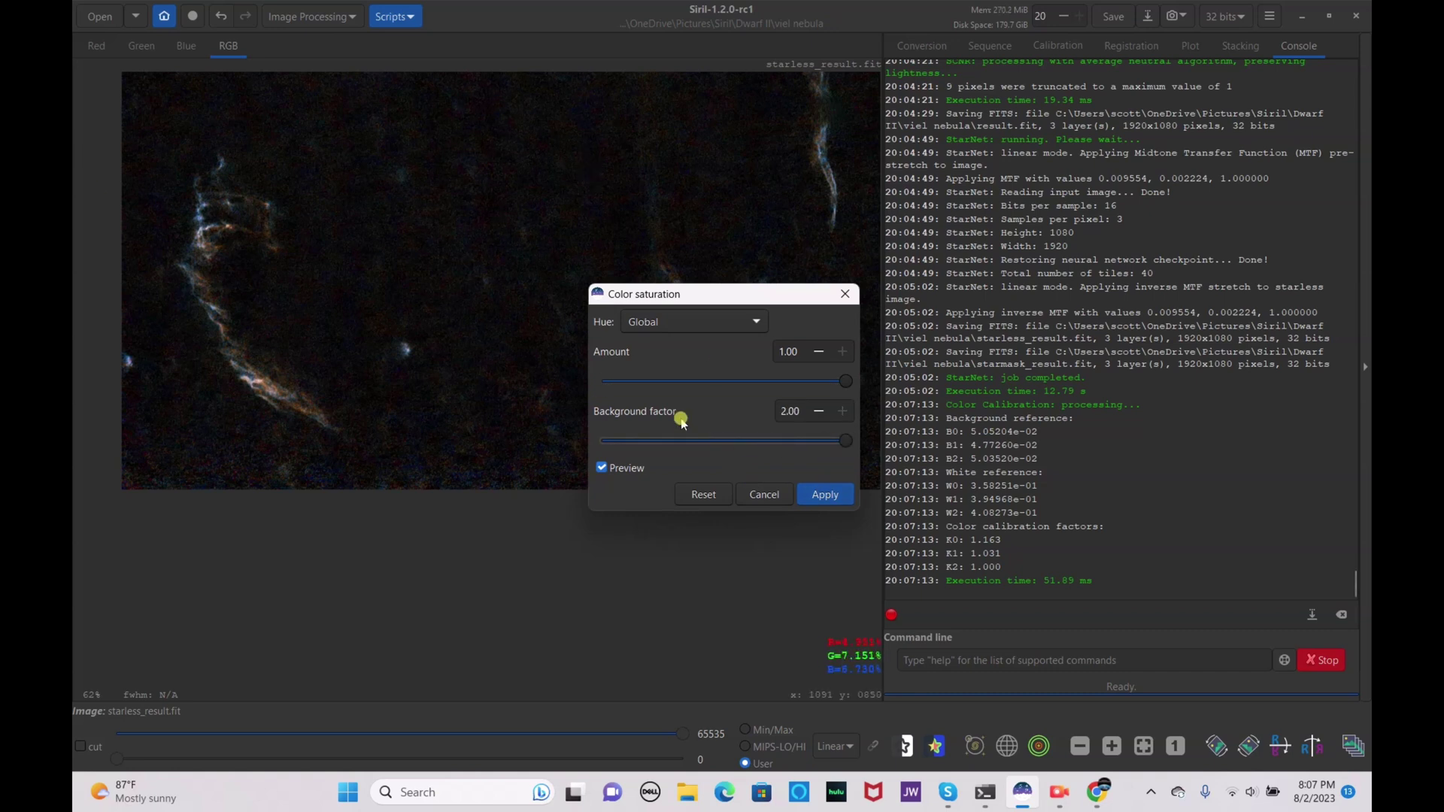
left_click(825, 496)
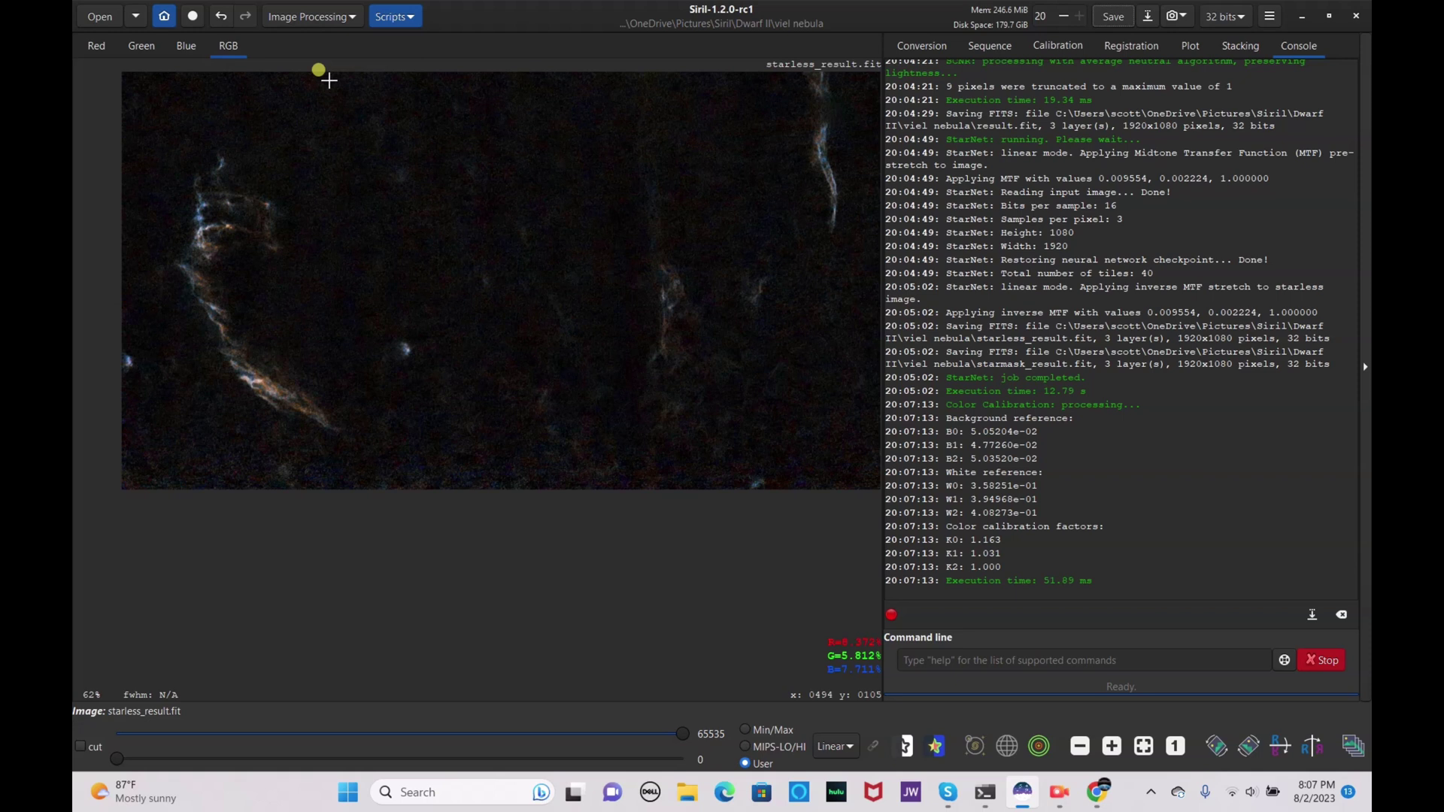
- Apply a second global saturation boost of 1.00 from the red channel view, and save the starless image in RGB view
left_click(288, 13)
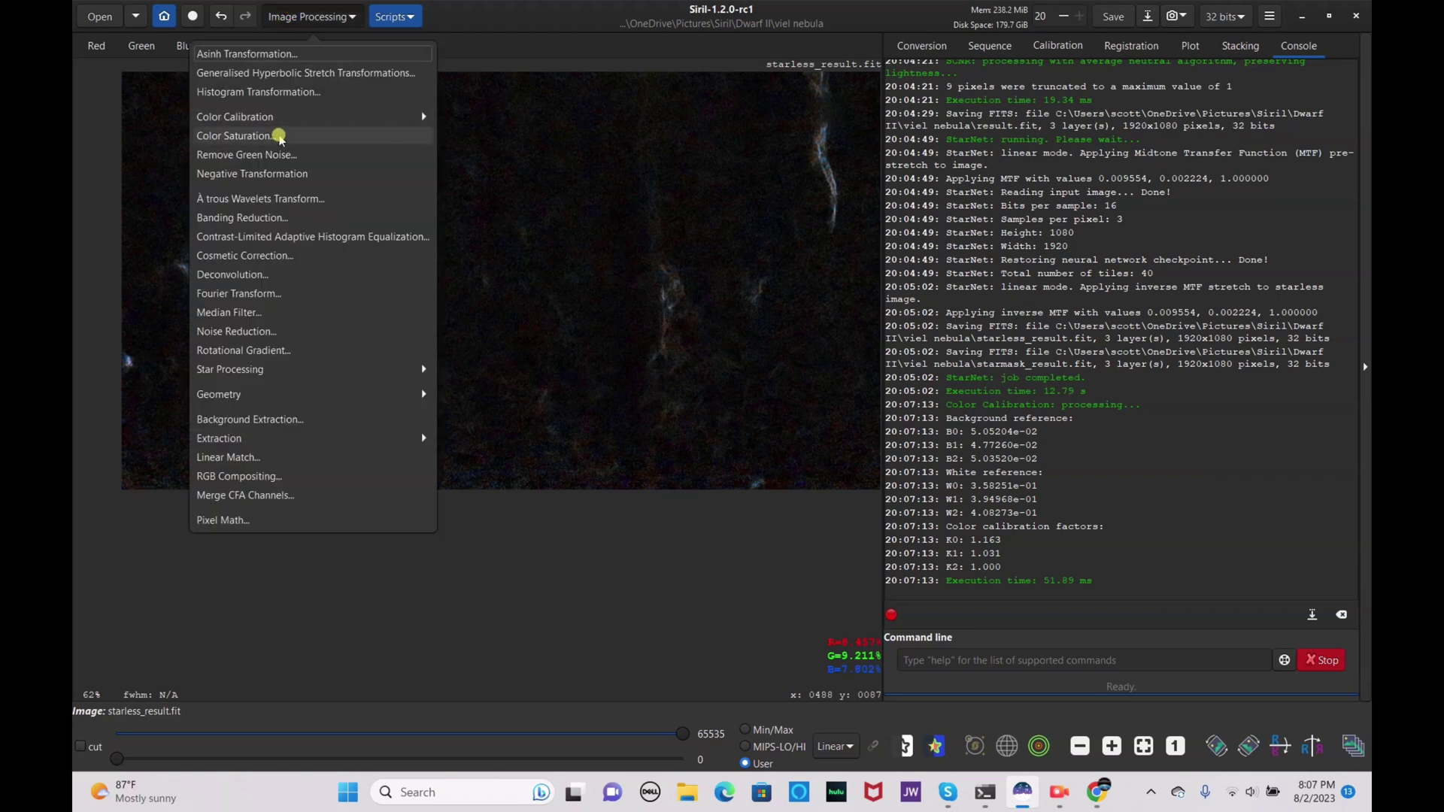
left_click(96, 46)
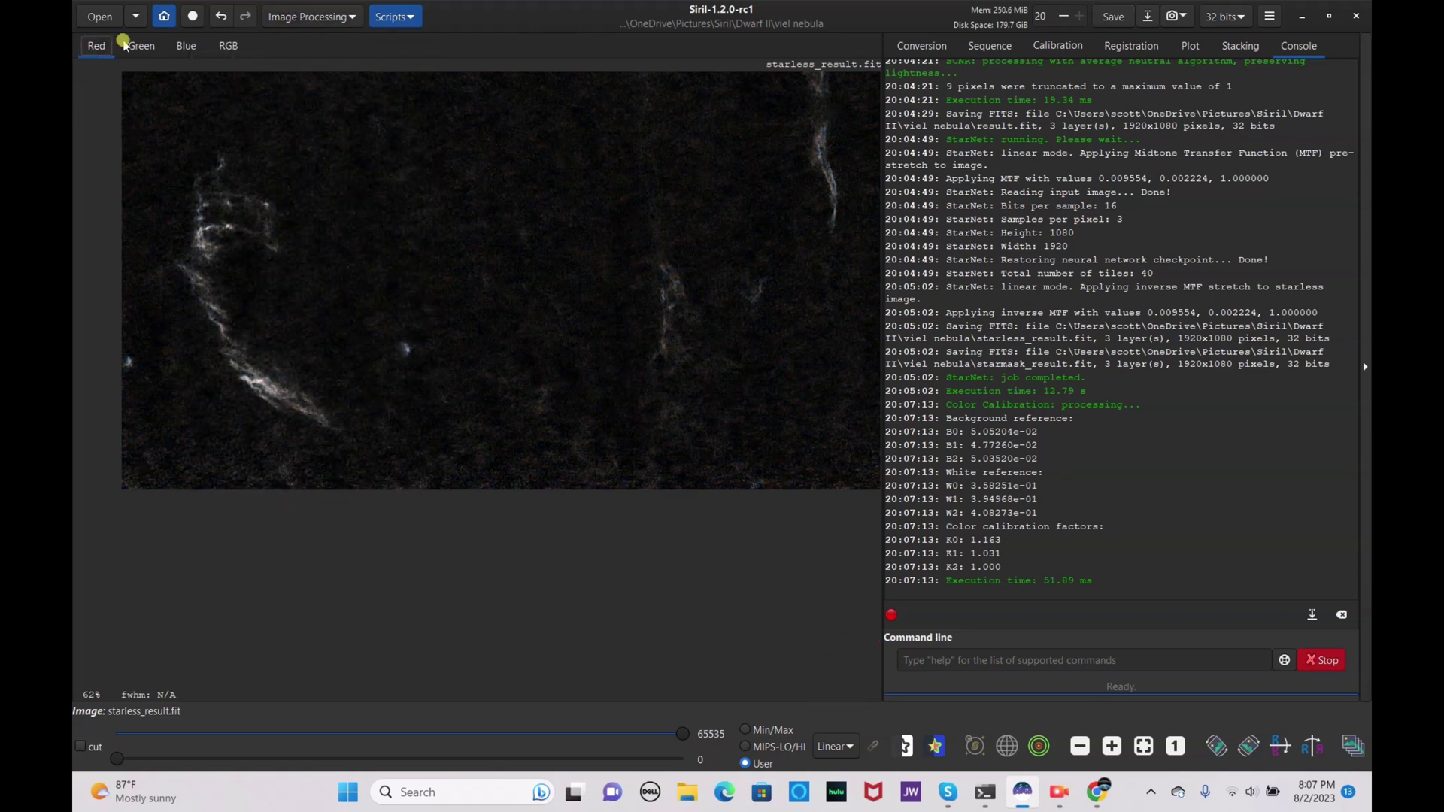
left_click(270, 17)
left_click(285, 125)
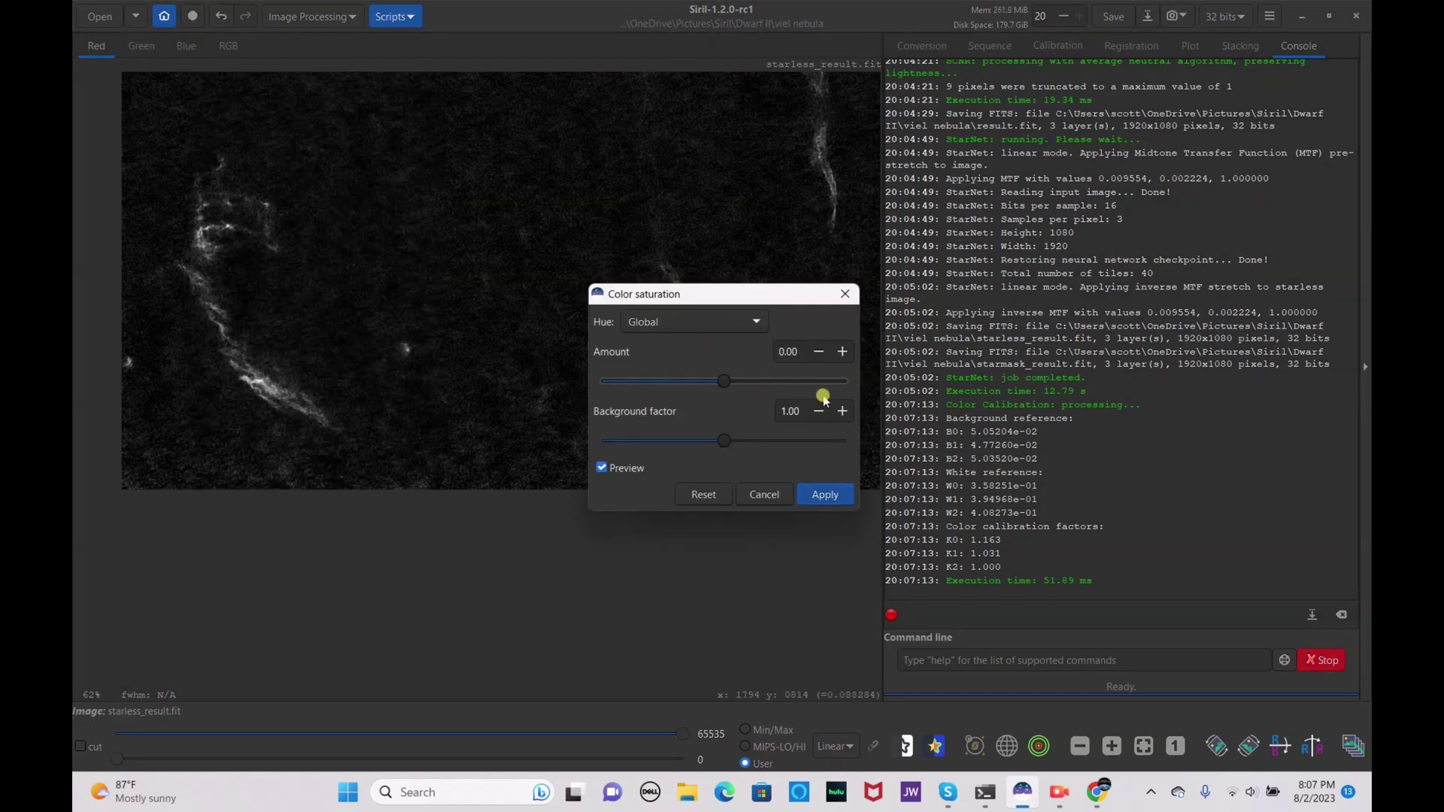
left_click_drag(729, 382, 880, 385)
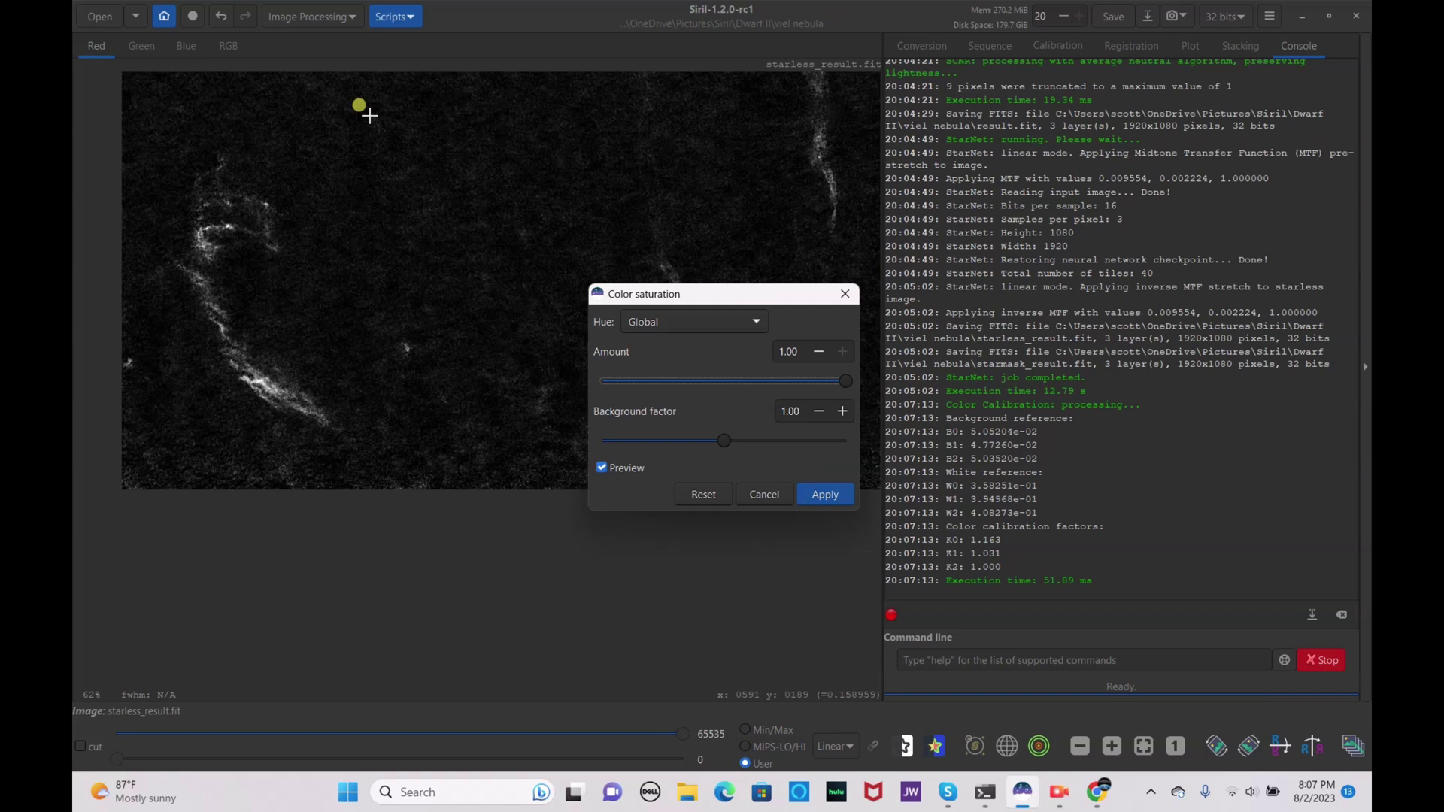
left_click(823, 495)
left_click(229, 46)
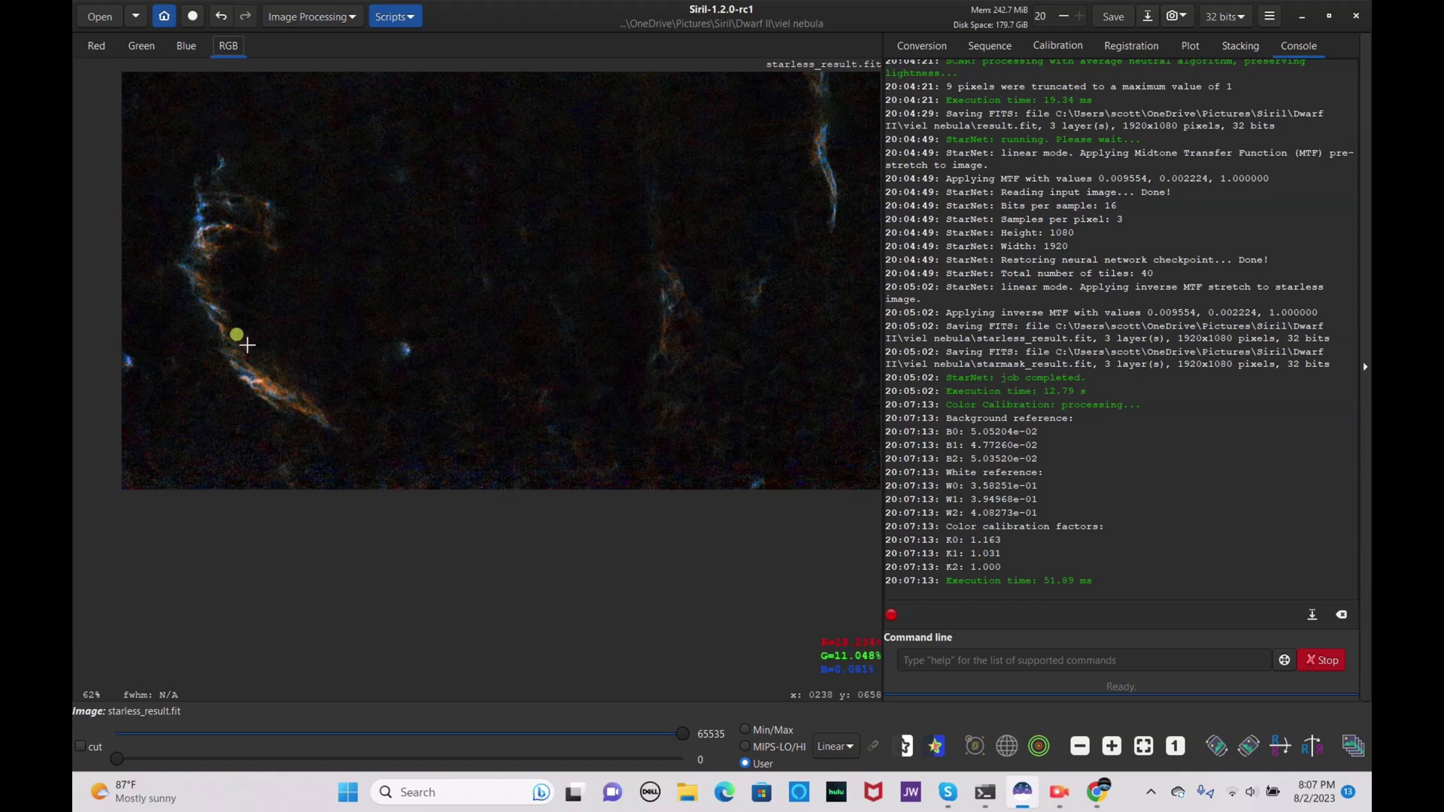
left_click(1112, 15)
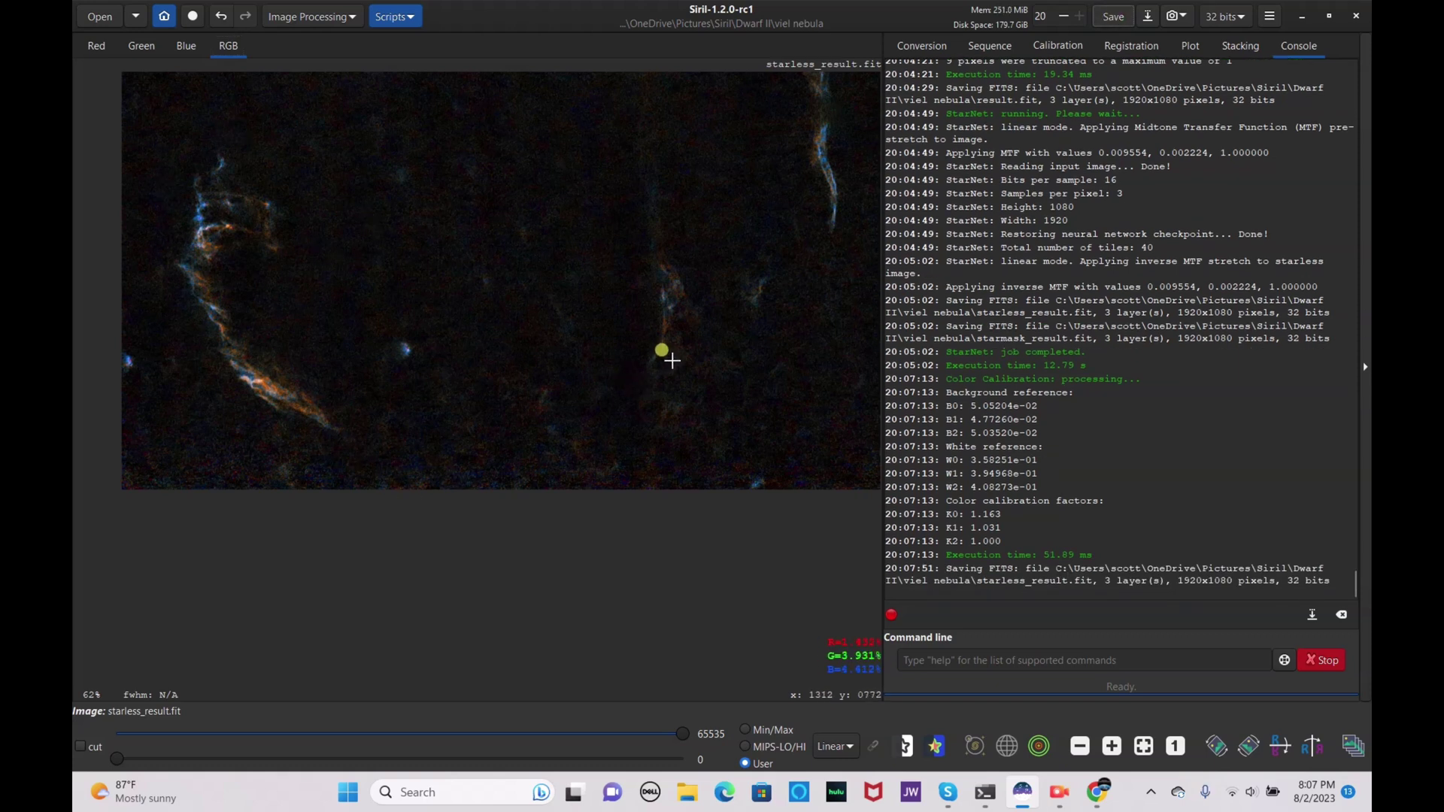
- Denoise the starless image with salt and pepper noise removal, no secondary denoising stage and modulation 1.00
left_click(345, 16)
left_click(280, 335)
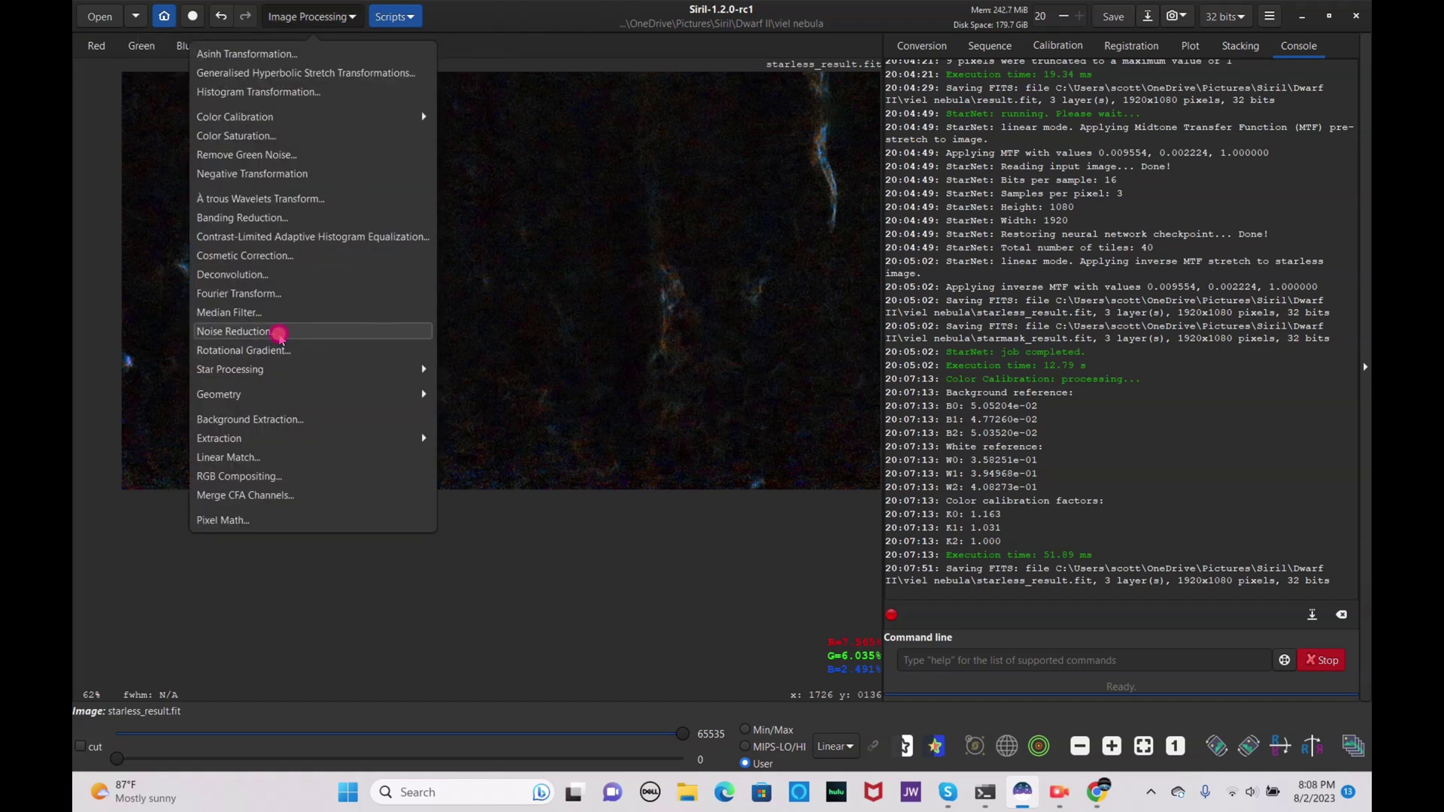
left_click(838, 539)
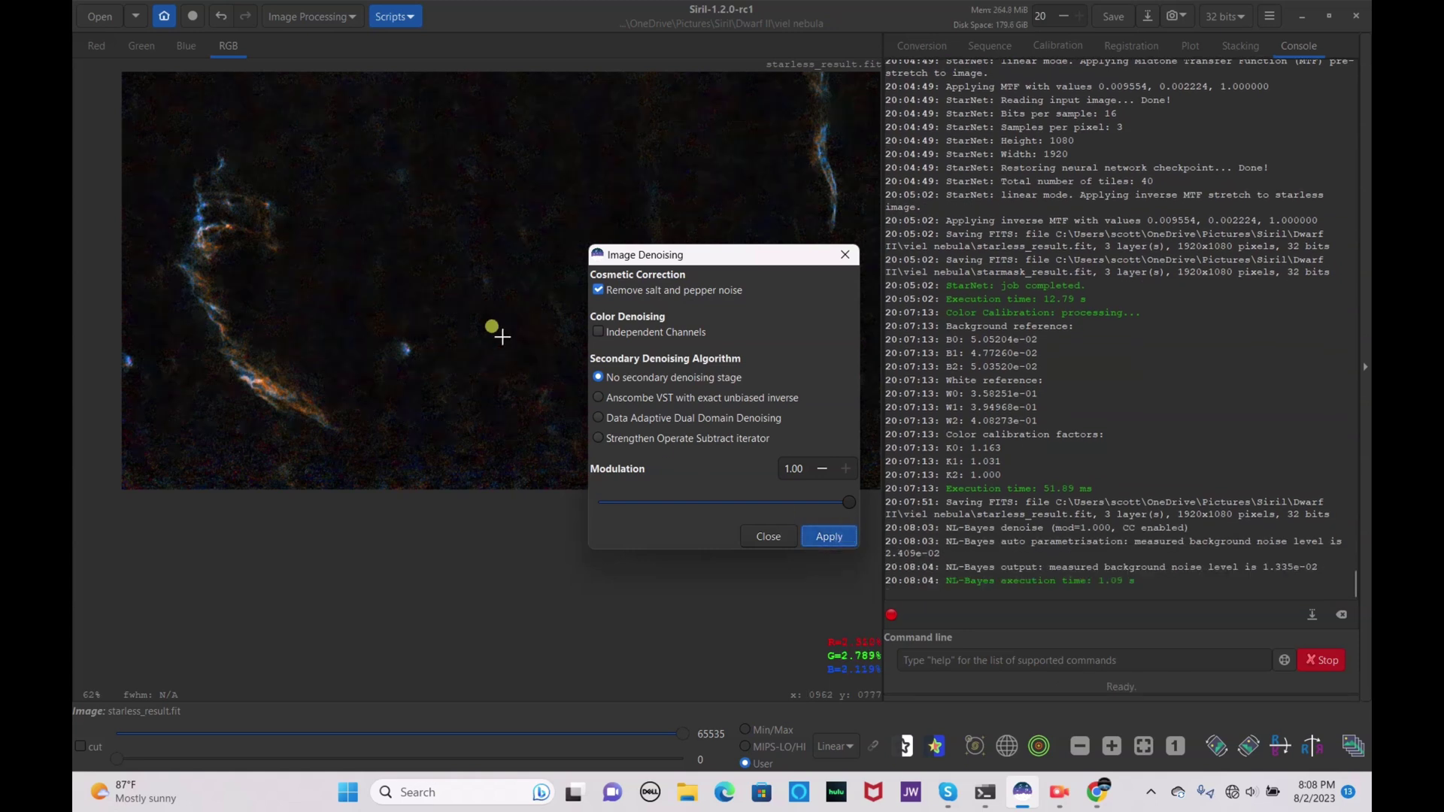
left_click(779, 535)
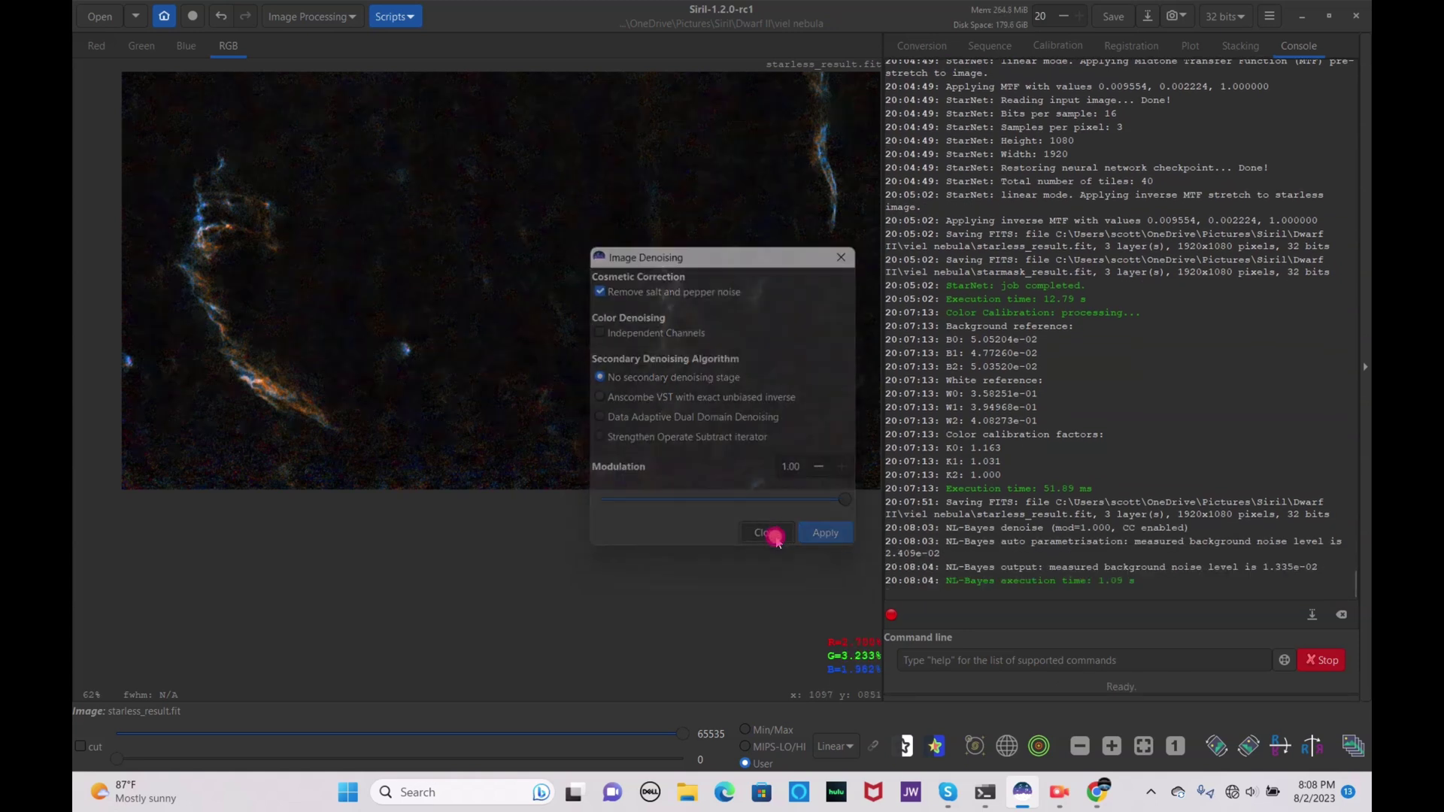
- Save the denoised starless image and load starless_result.fit as the background image in Star Recomposition
left_click(1113, 17)
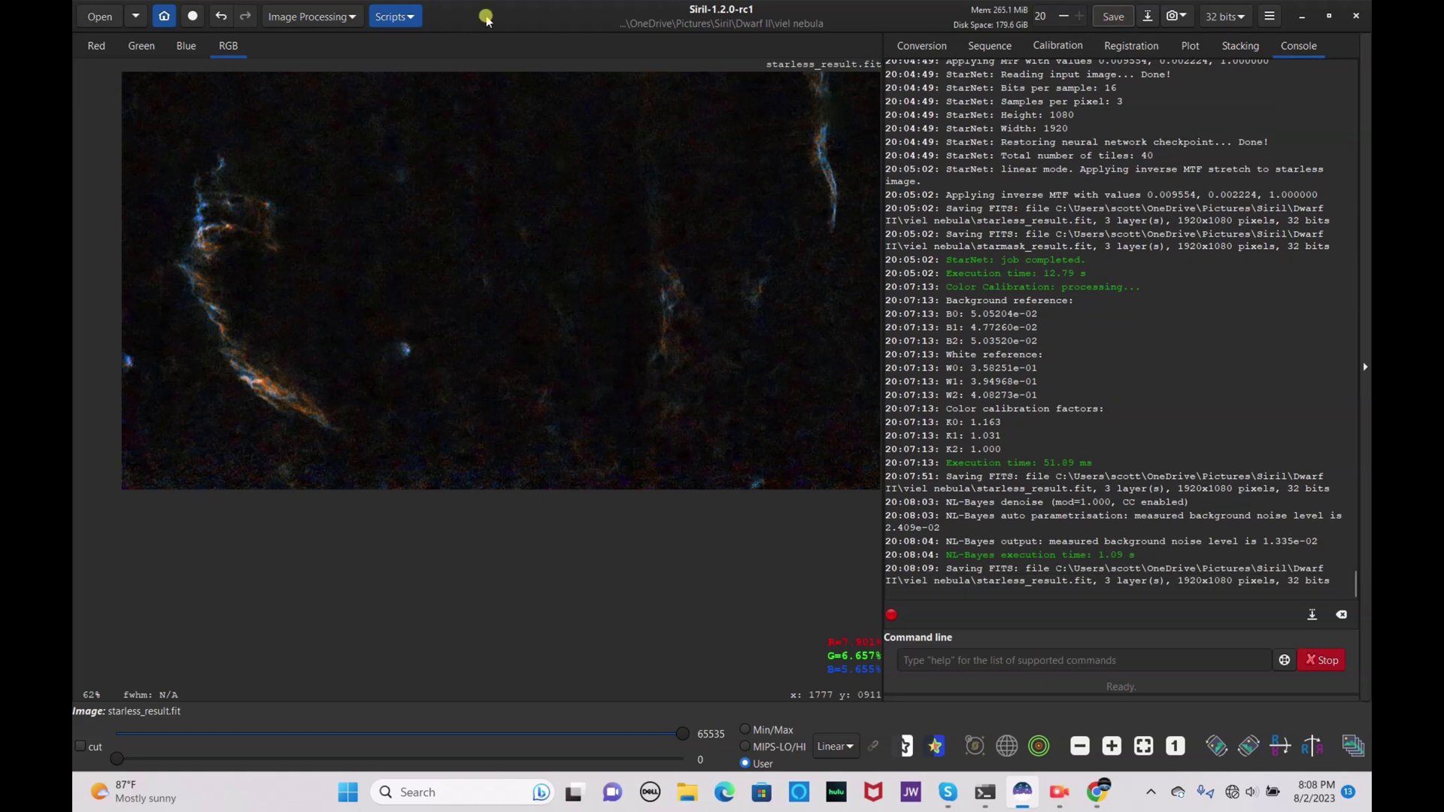
left_click(324, 21)
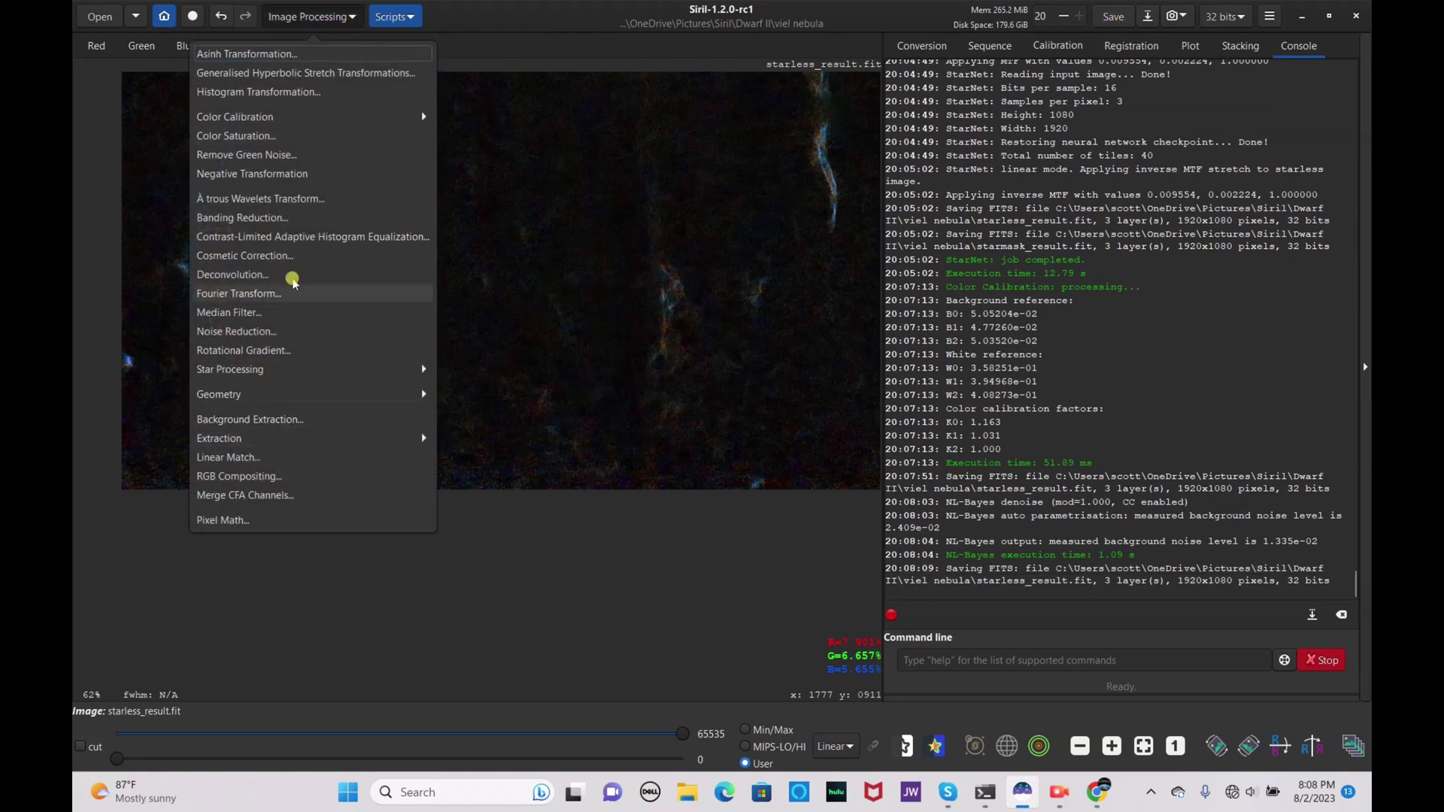
left_click(296, 370)
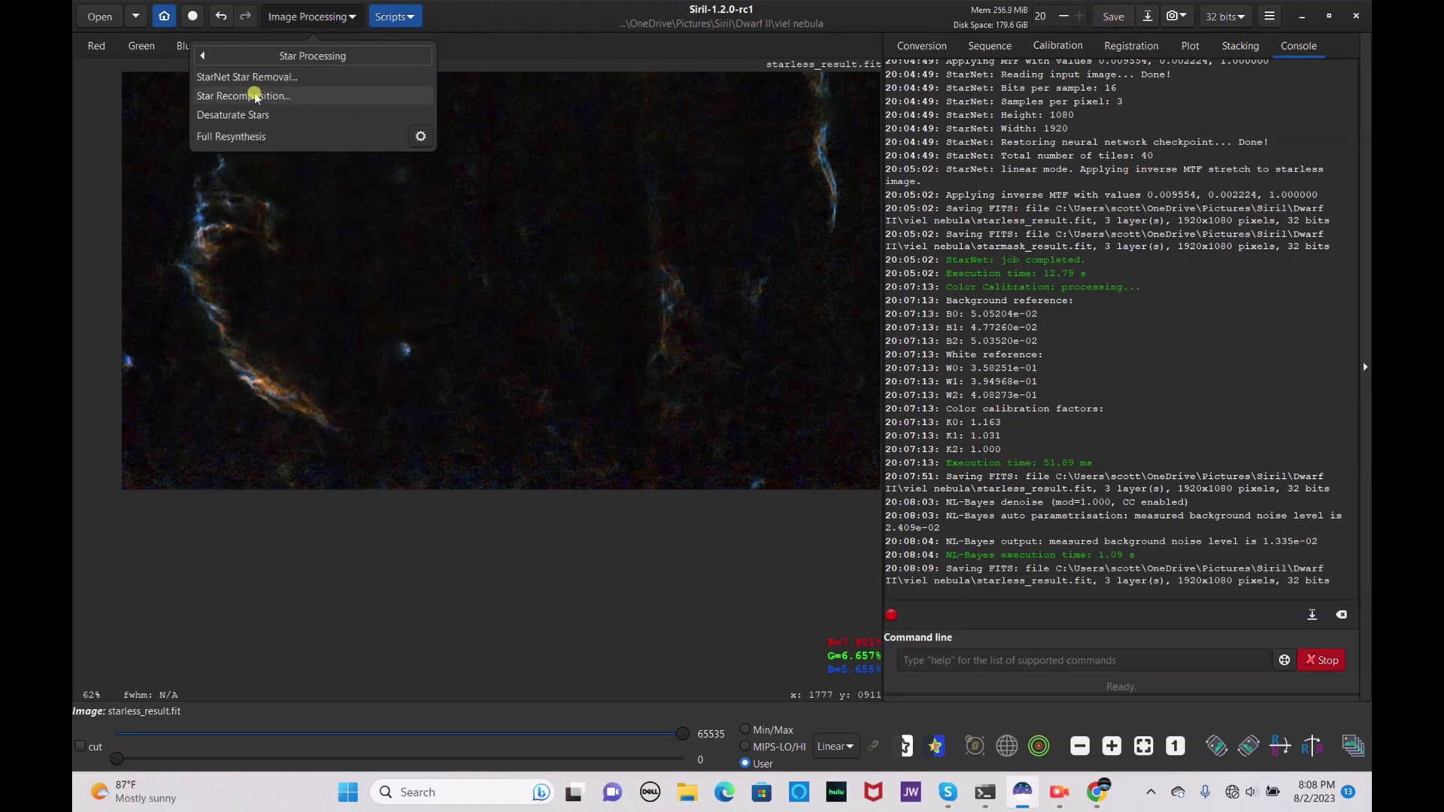
left_click(242, 96)
left_click(870, 284)
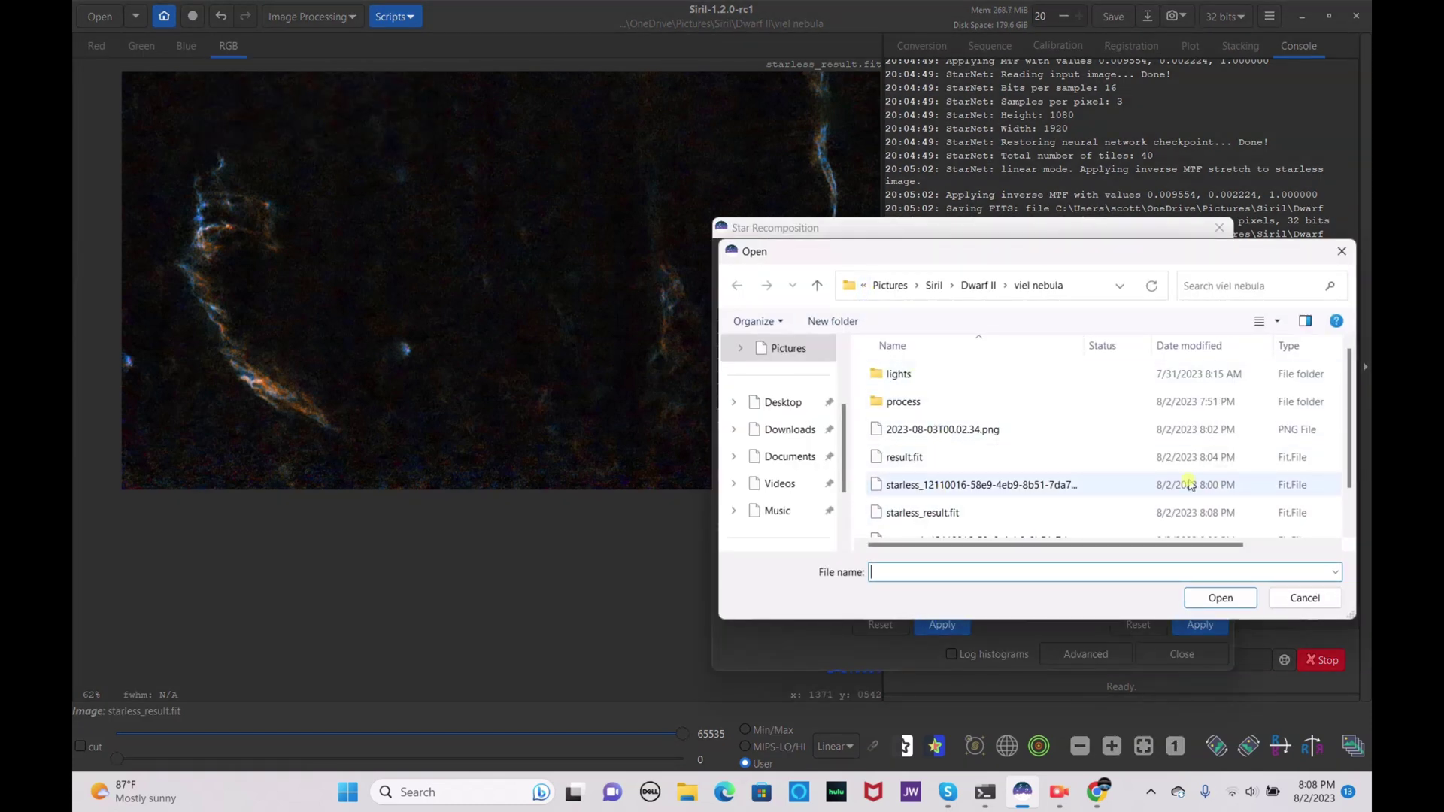
scroll(1350, 504, "down", 1)
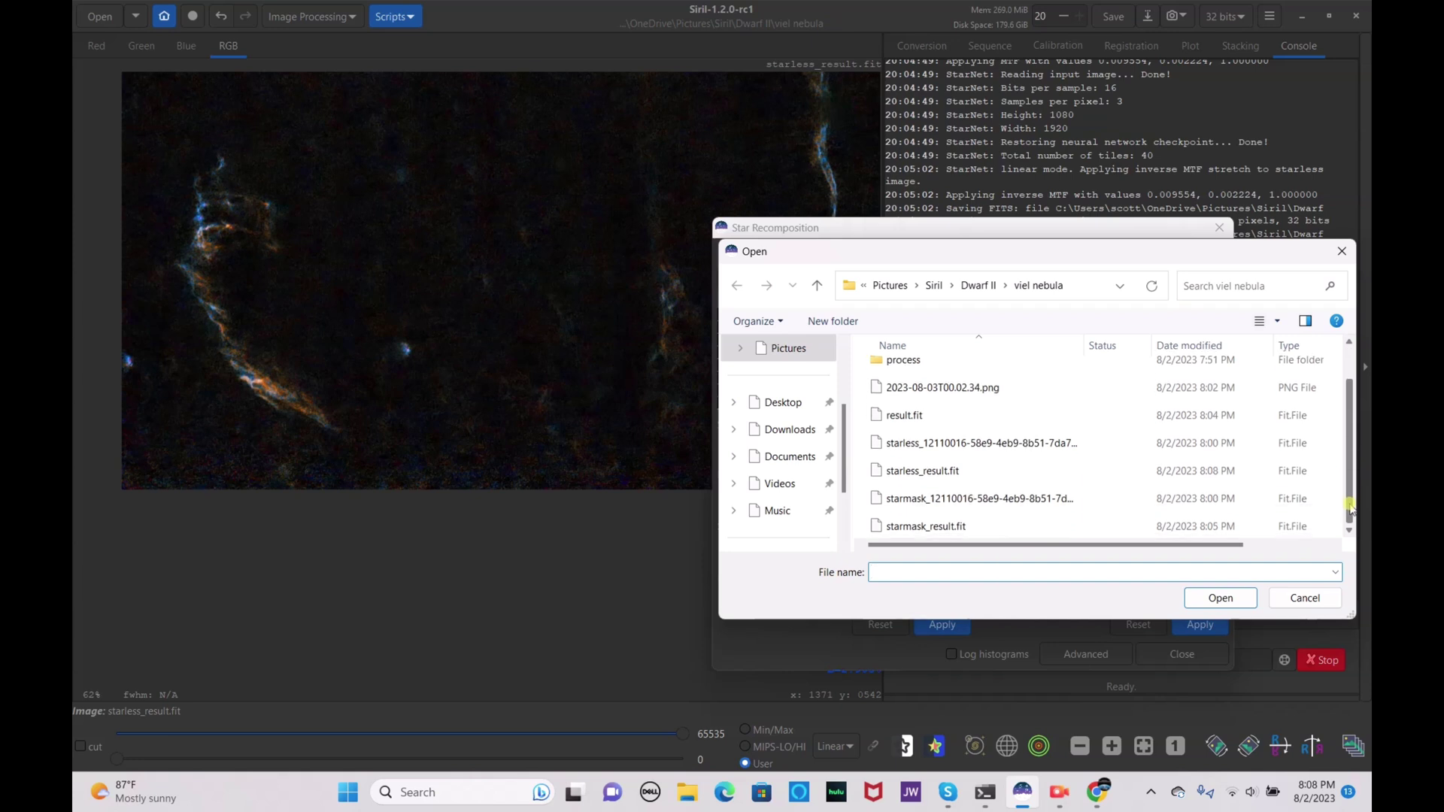
left_click(1208, 445)
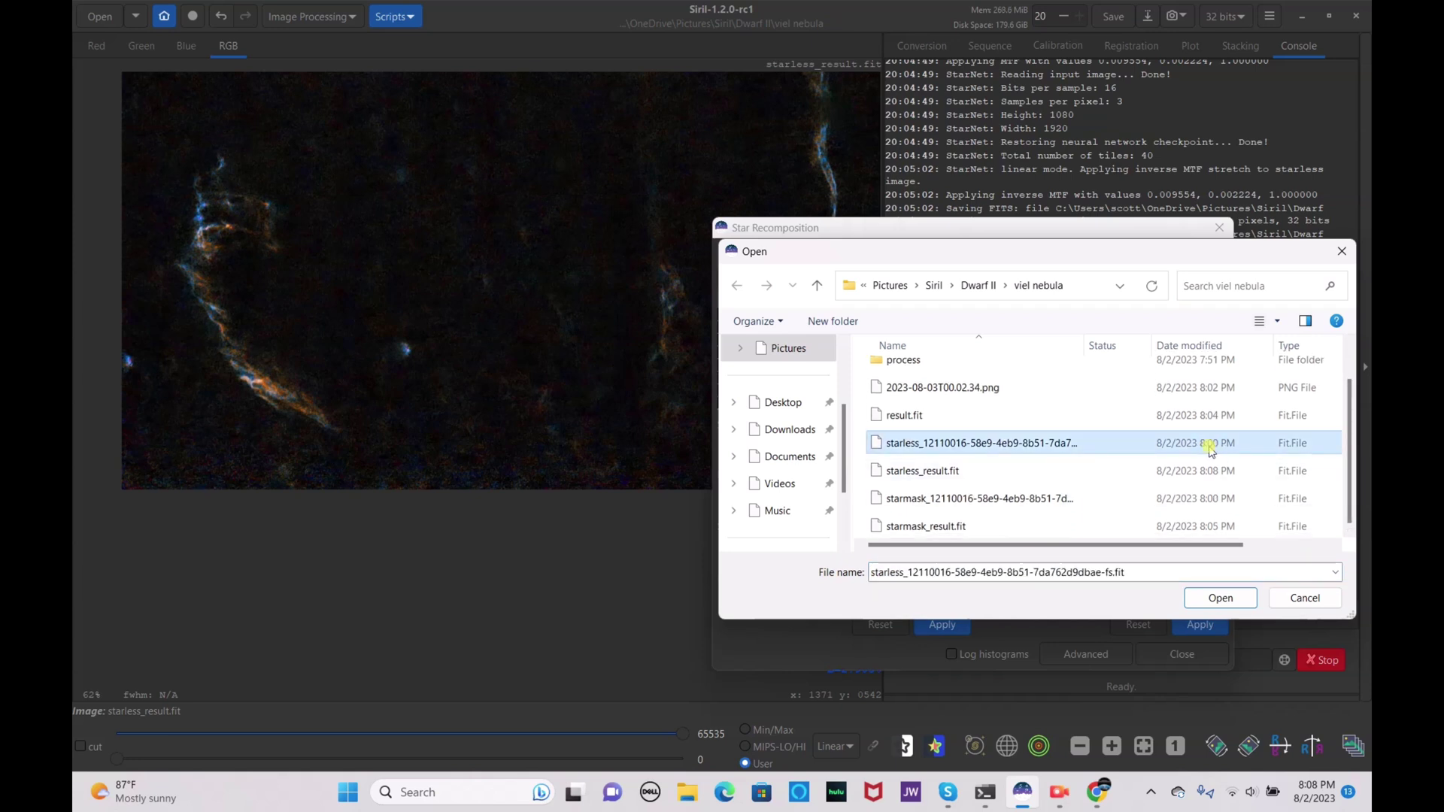
left_click(1201, 473)
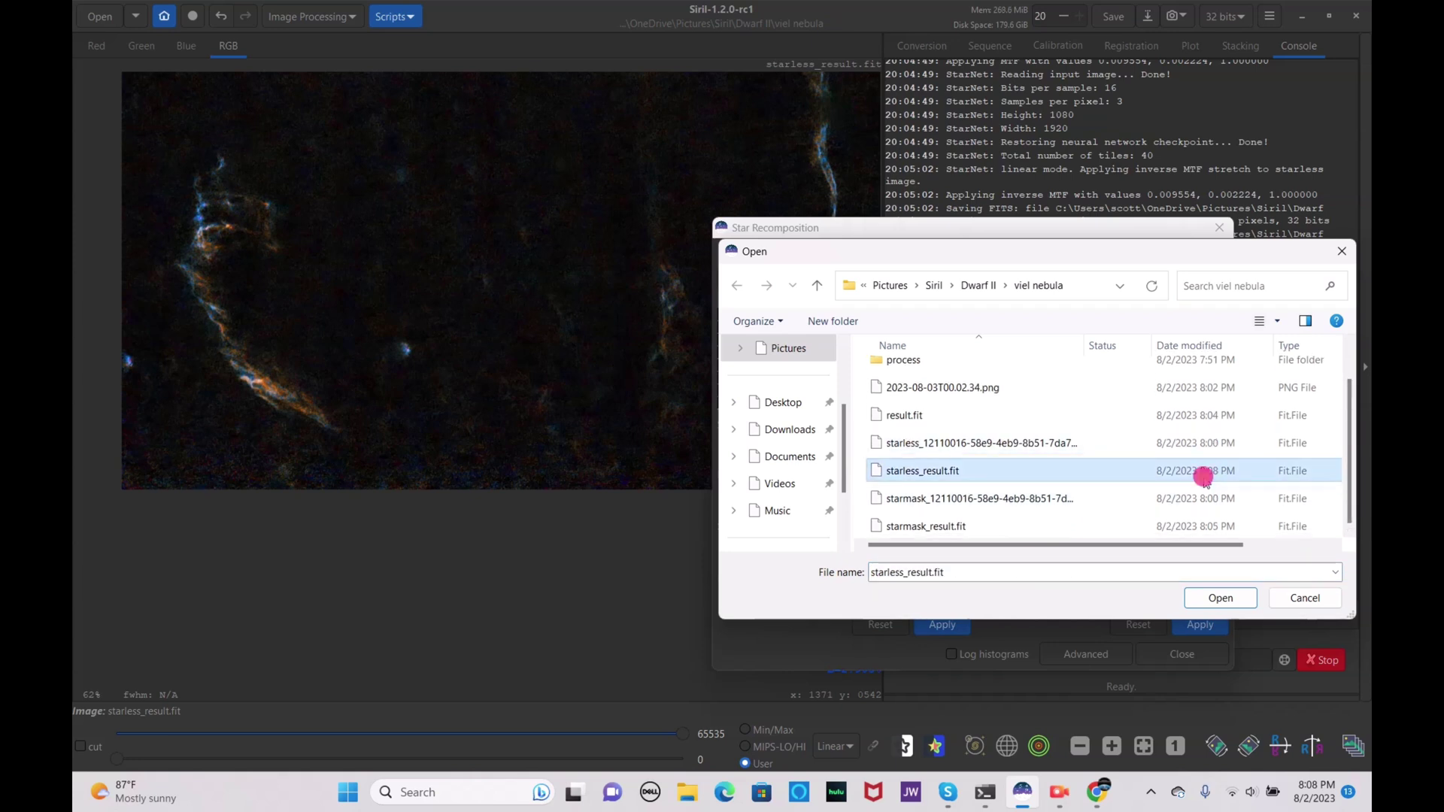
left_click(1220, 597)
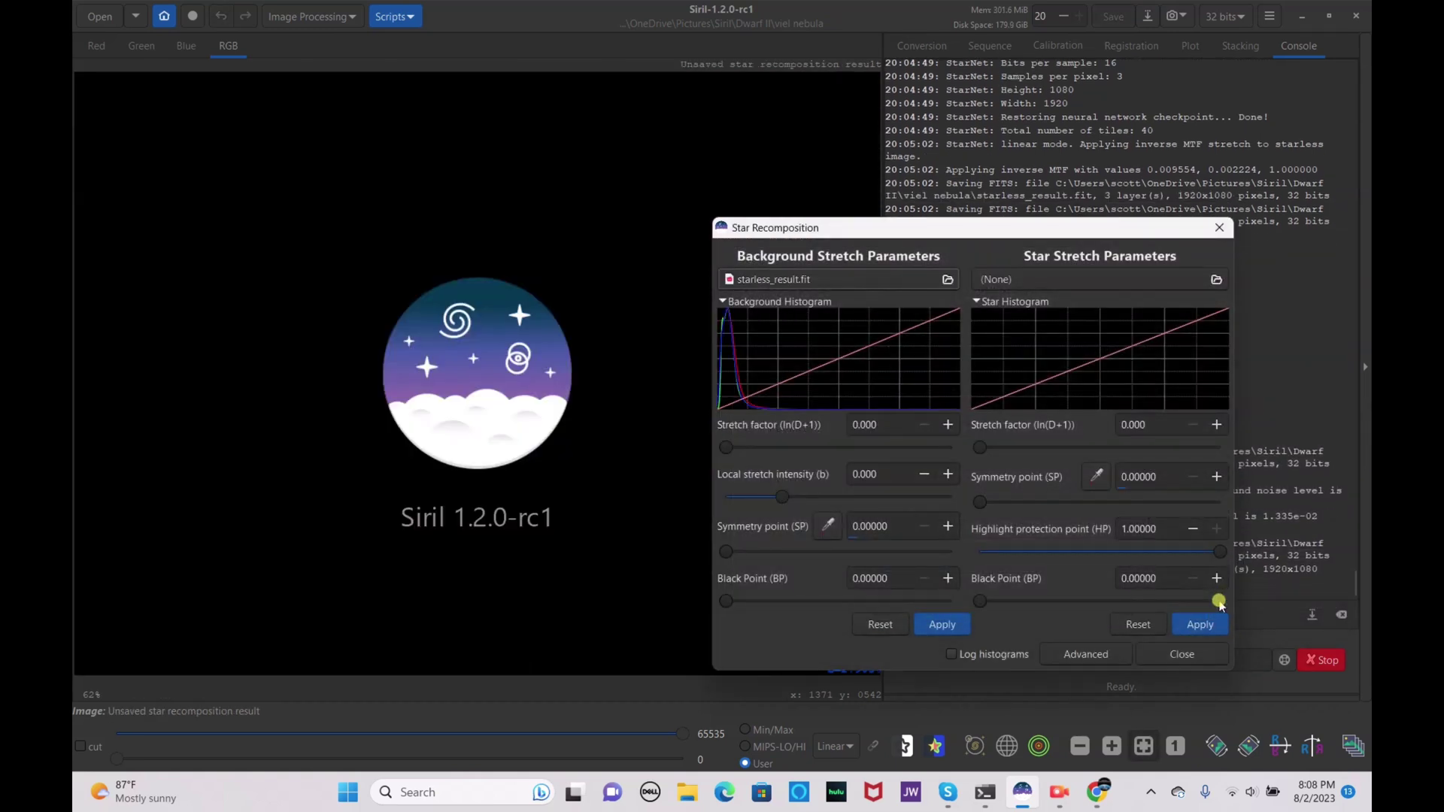
- Load starmask_result.fit as the star image for the recomposition
left_click(1104, 287)
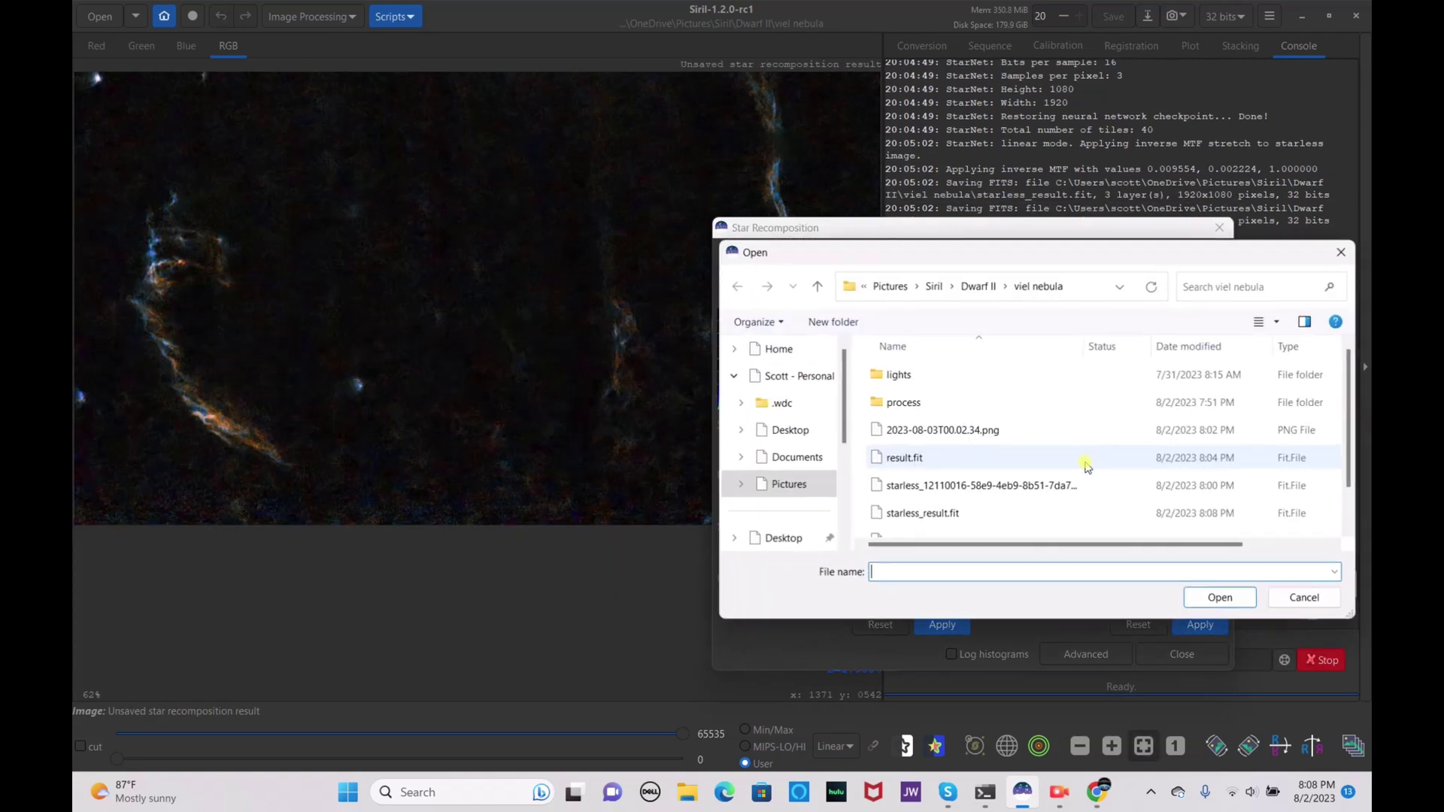
scroll(1331, 436, "down", 1)
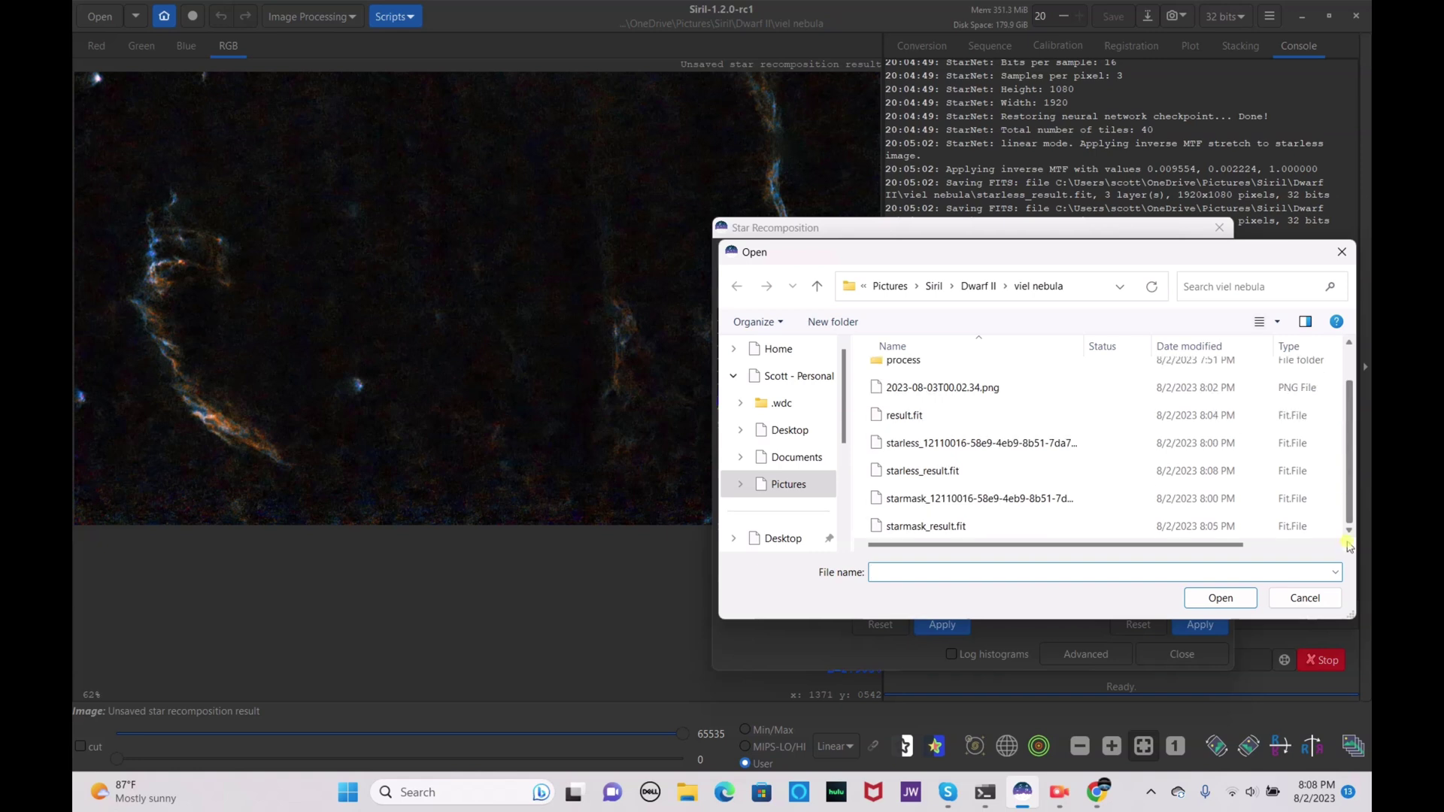
left_click(1228, 527)
left_click(1219, 598)
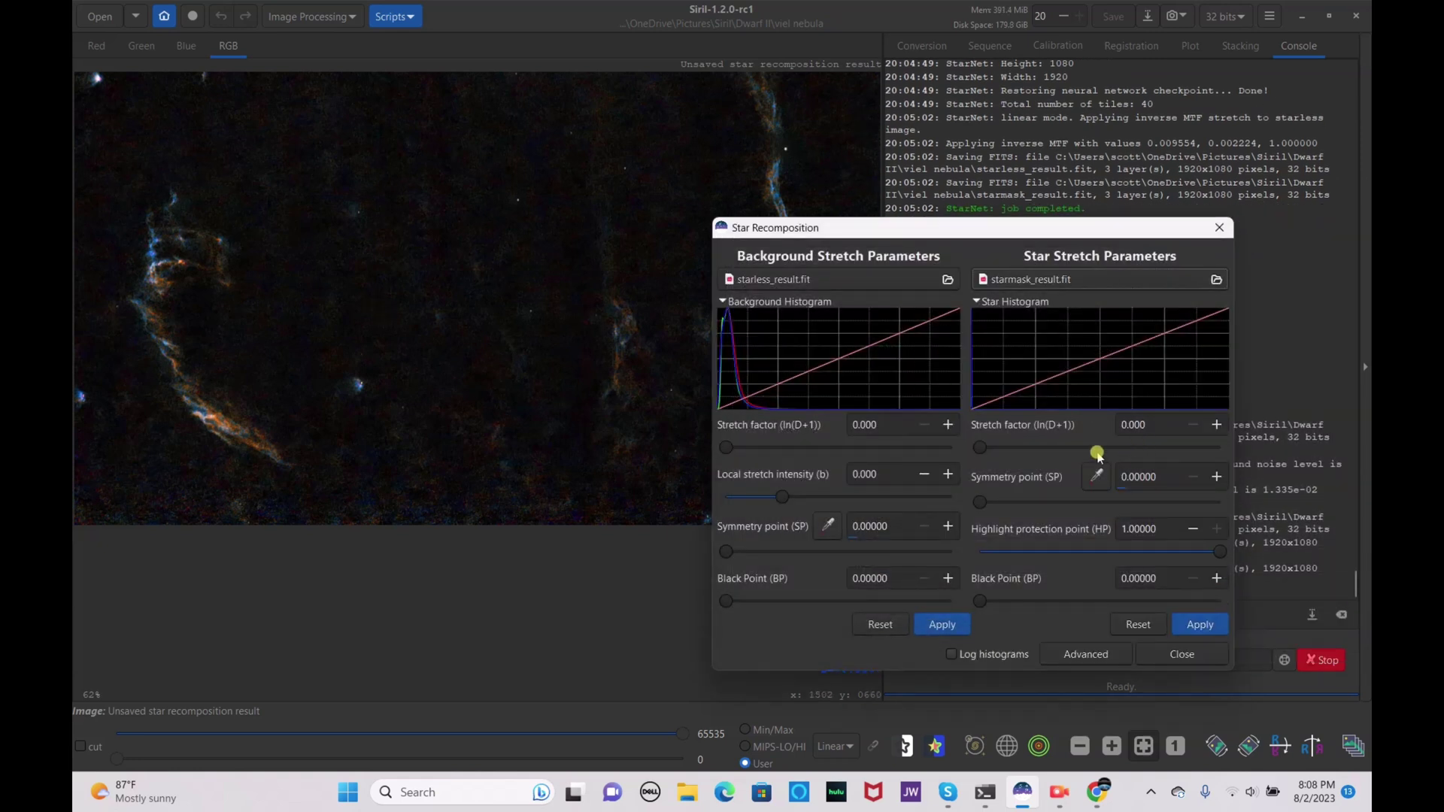
- Apply a star stretch with stretch factor about 7.42 and black point about 0.119, and close Star Recomposition with the background unstretched
left_click_drag(981, 448, 1116, 455)
left_click_drag(894, 230, 897, 137)
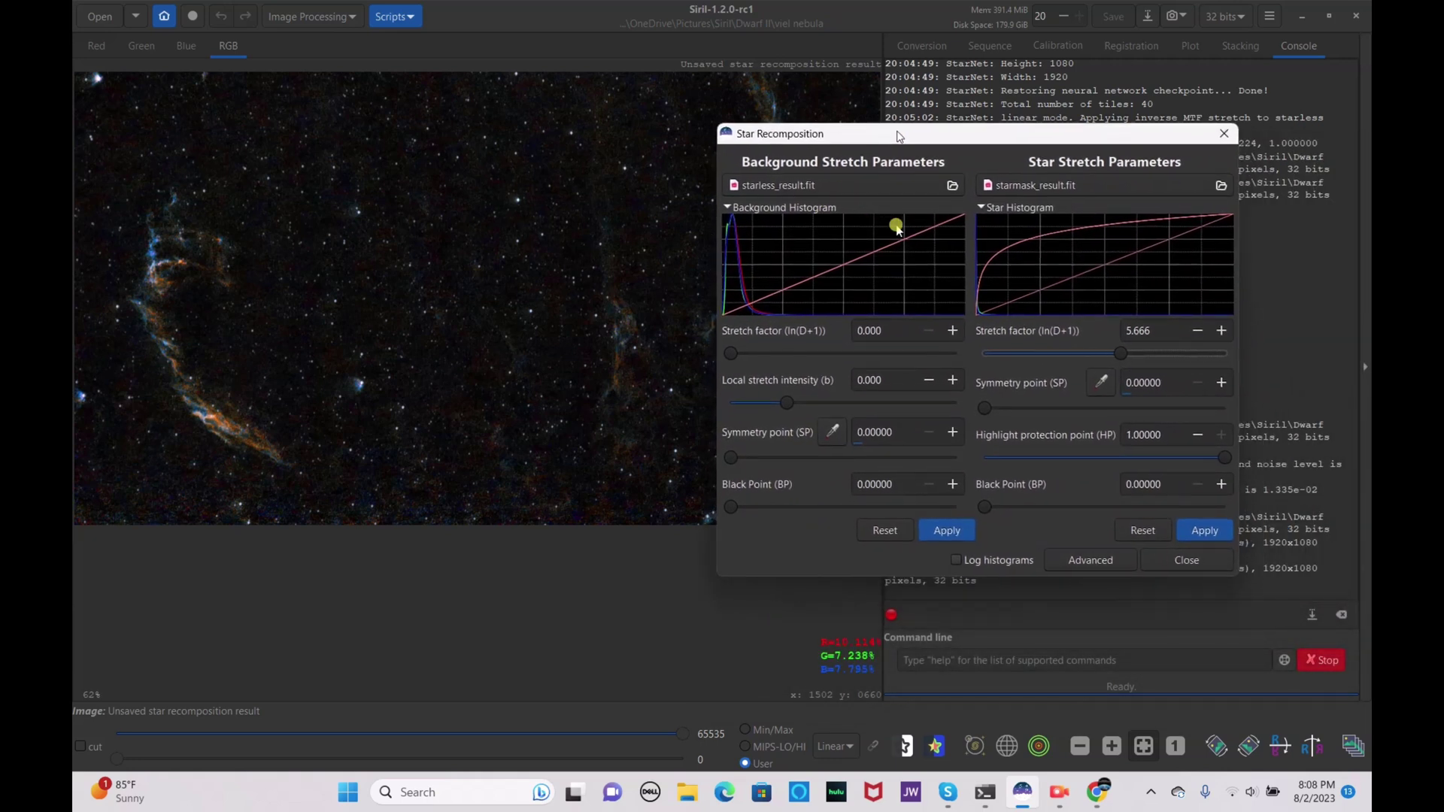
left_click_drag(1120, 354, 1135, 354)
left_click(1163, 355)
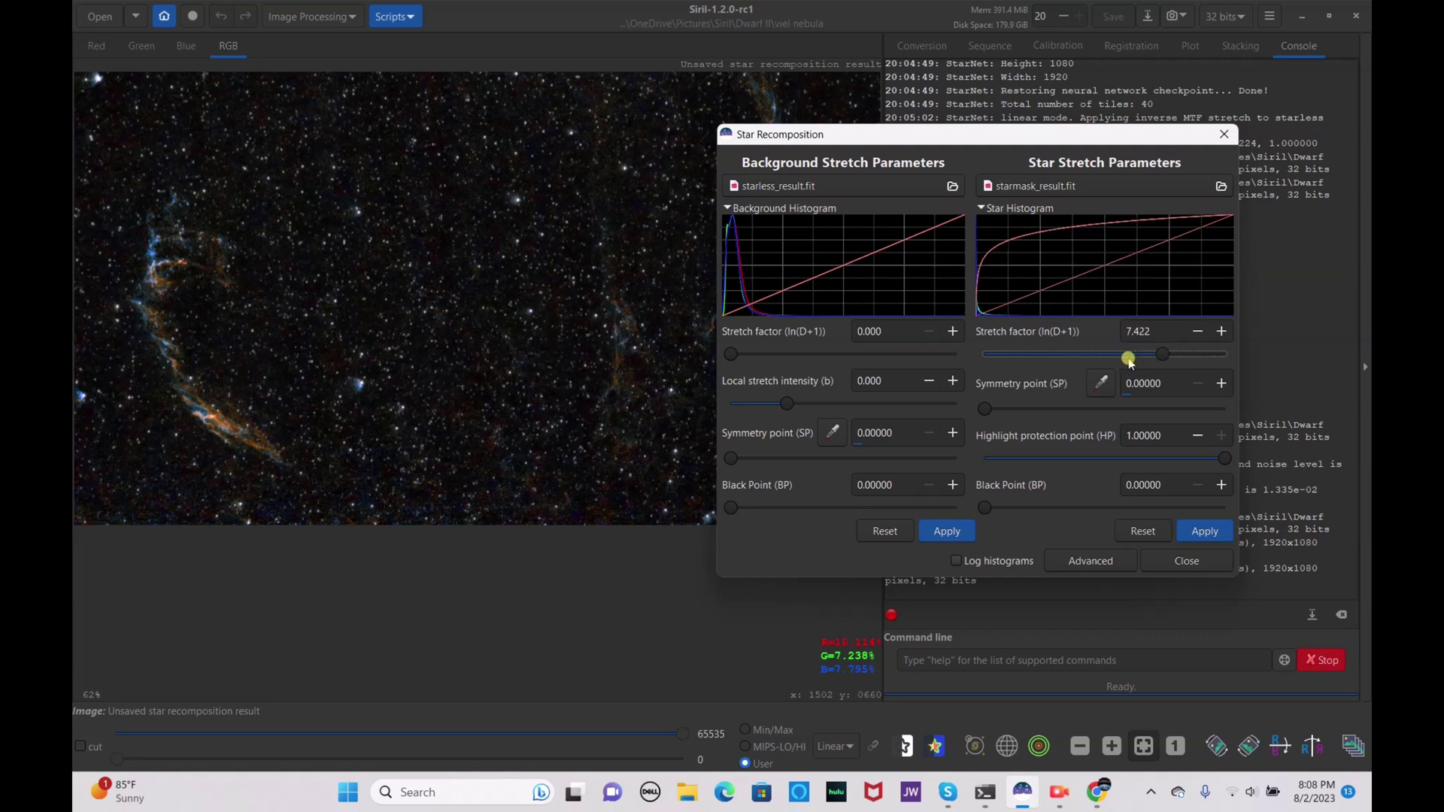
left_click(1011, 508)
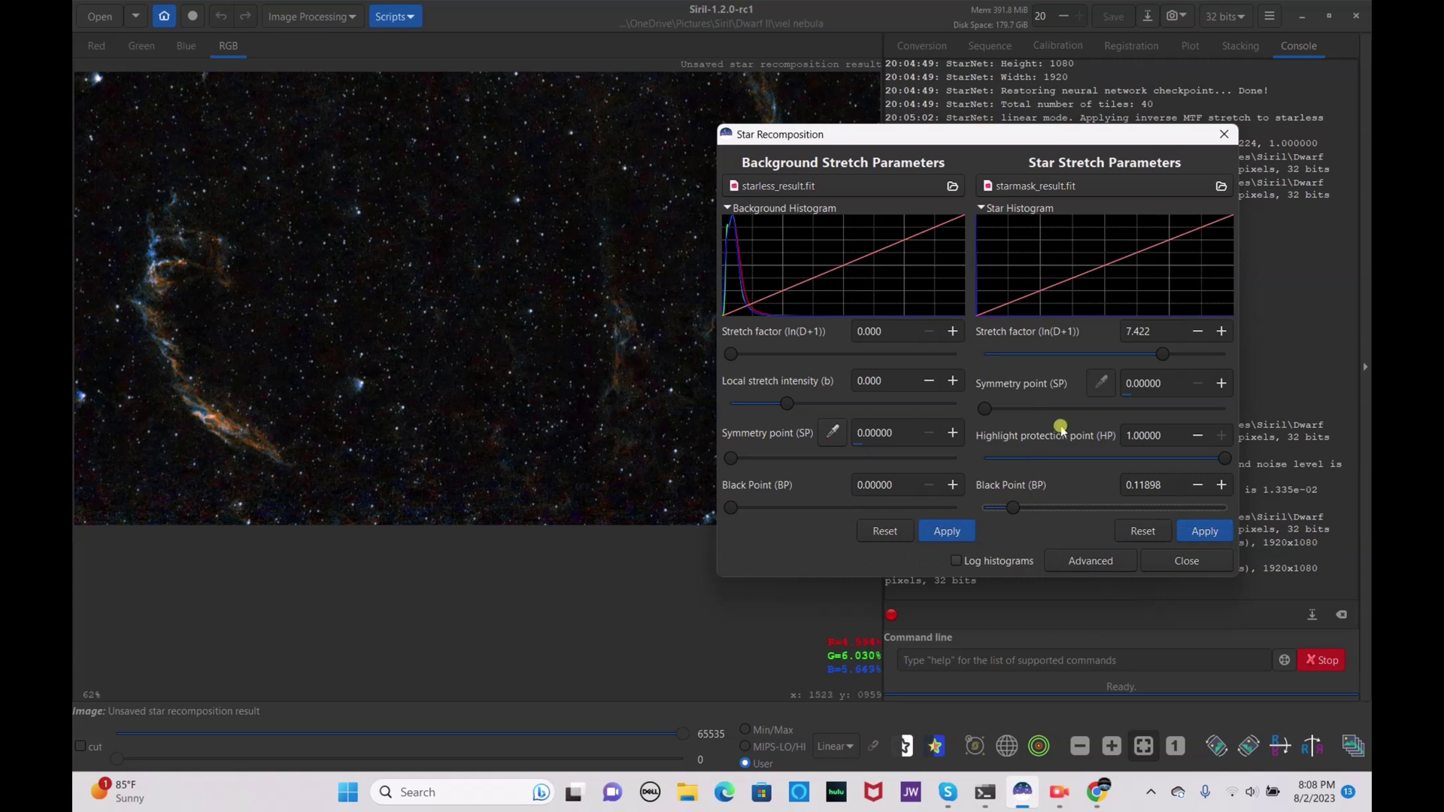
left_click(1203, 532)
left_click_drag(738, 513, 729, 506)
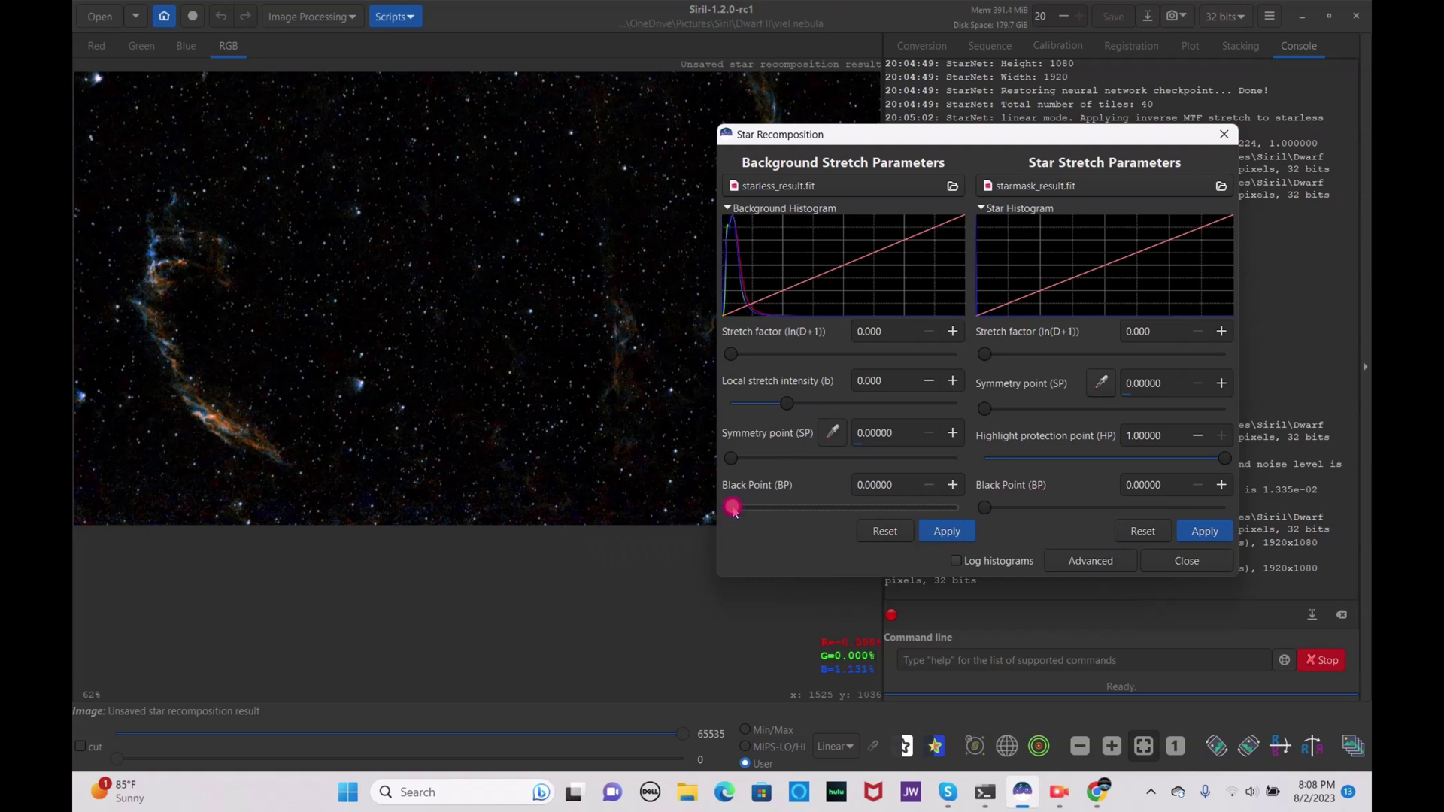
left_click(1158, 555)
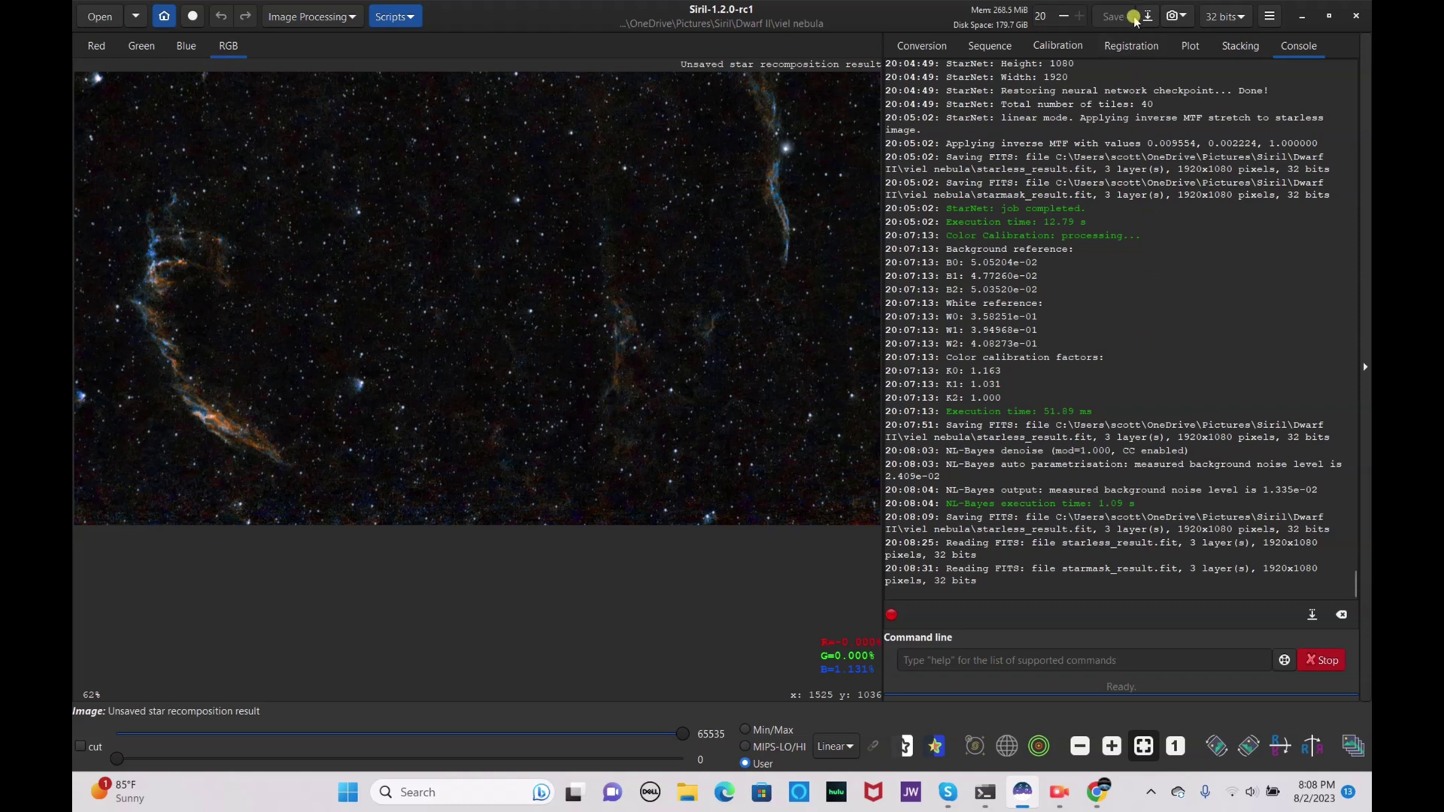
- Take a snapshot of the recomposed Veil Nebula image, and minimize Siril and the FITS Scrubber browser window
left_click(1171, 16)
left_click(1182, 48)
left_click(1300, 23)
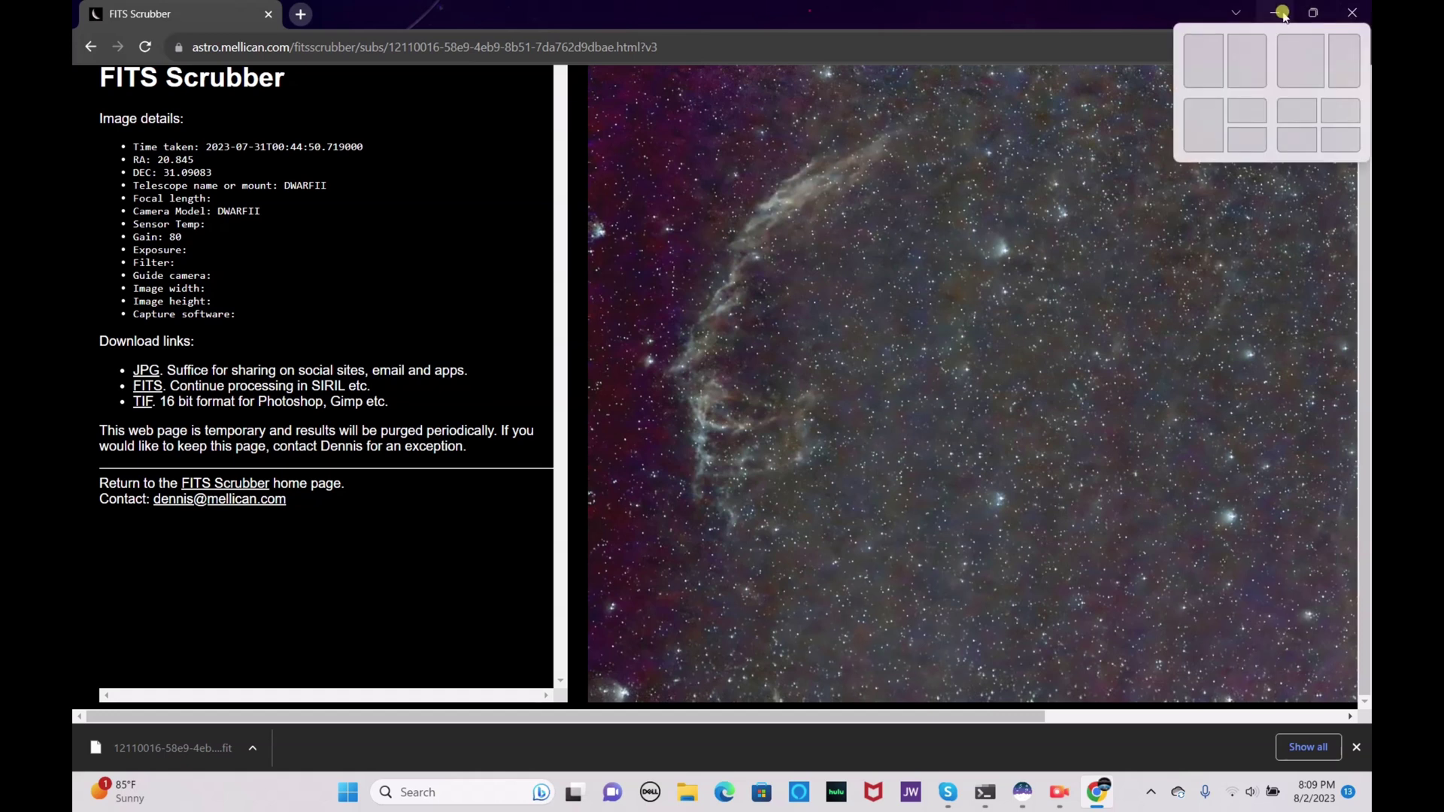
left_click(1269, 9)
- Compare the two processed Veil Nebula images in Google Photos, switching back and forth between them
left_click(1200, 301)
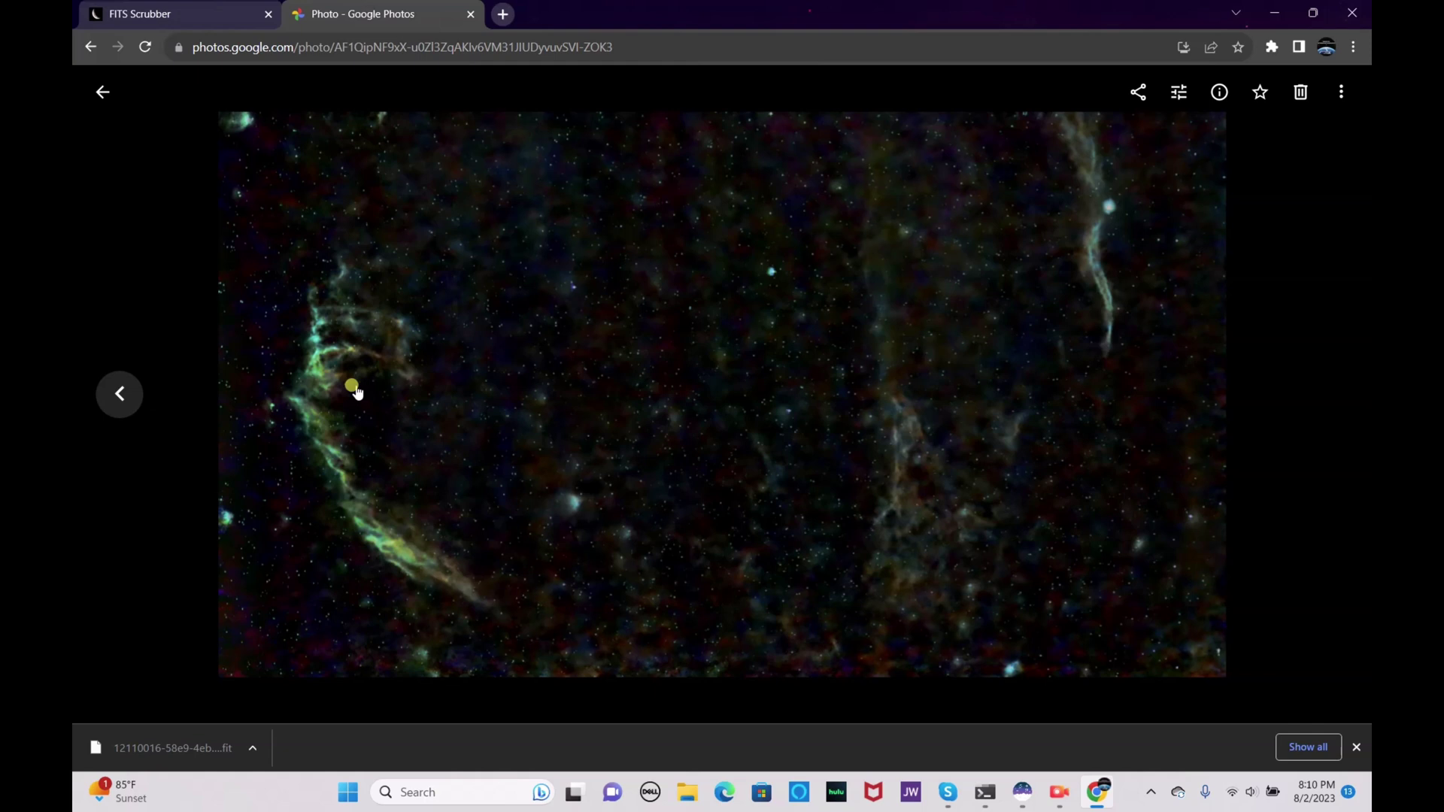
left_click(114, 399)
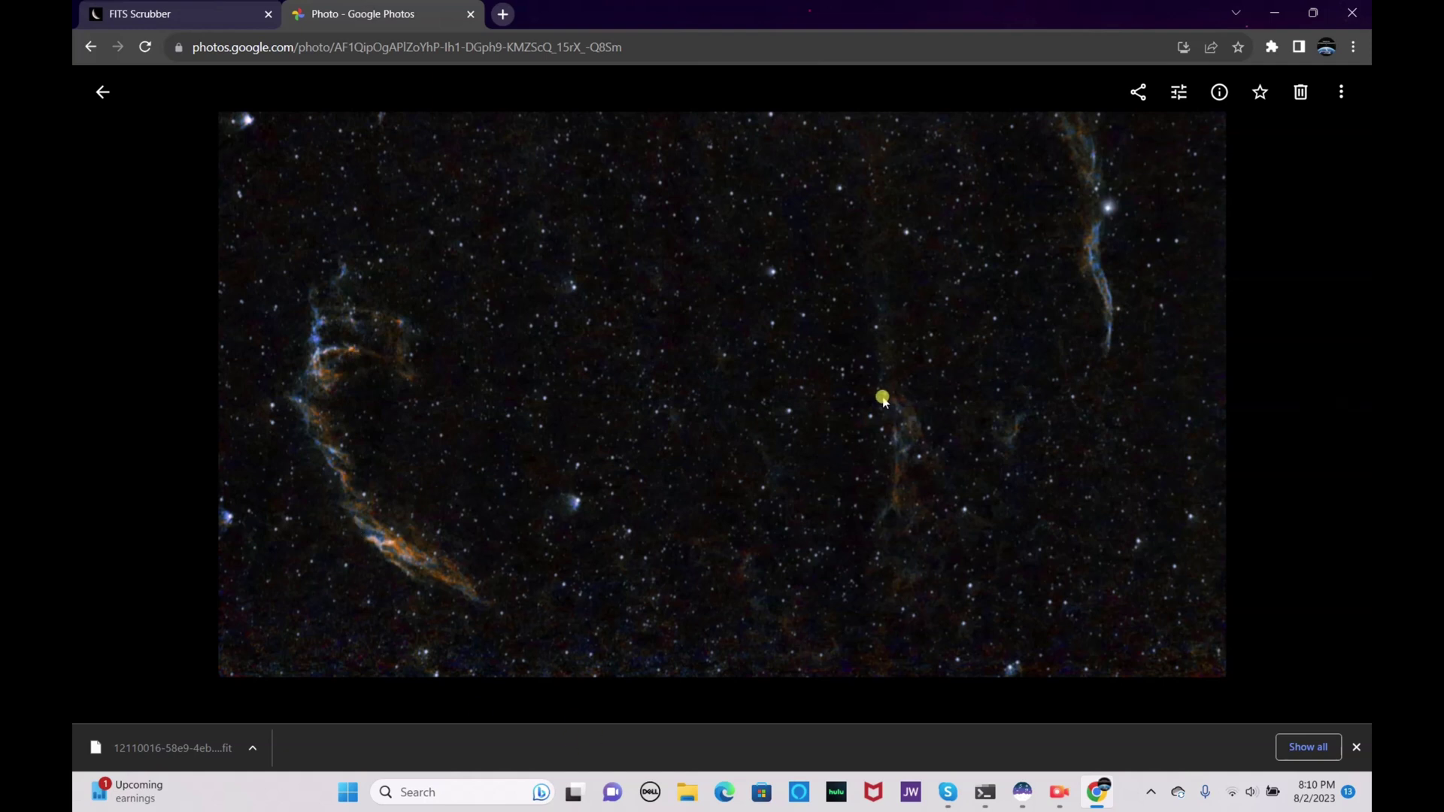
left_click(1320, 396)
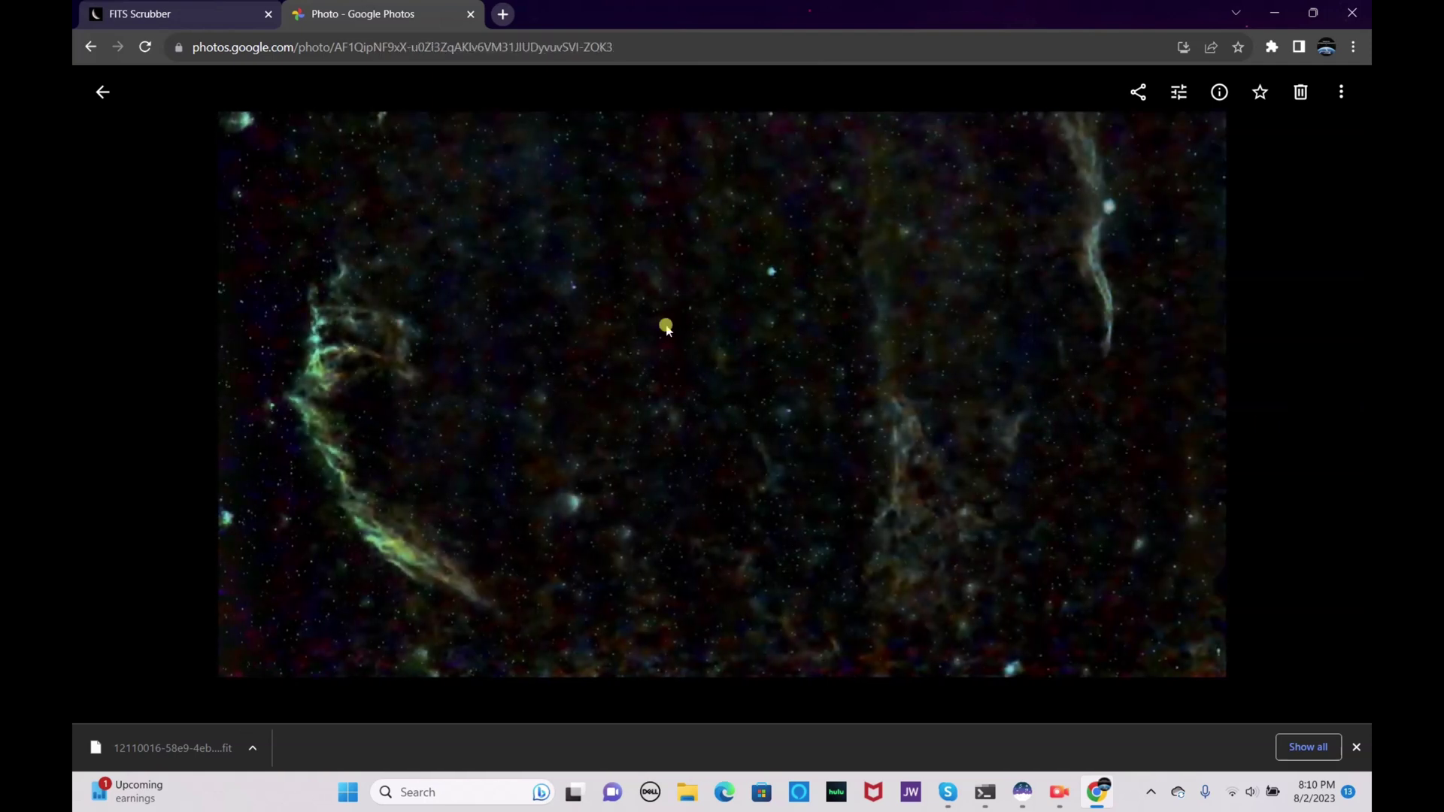
left_click(118, 400)
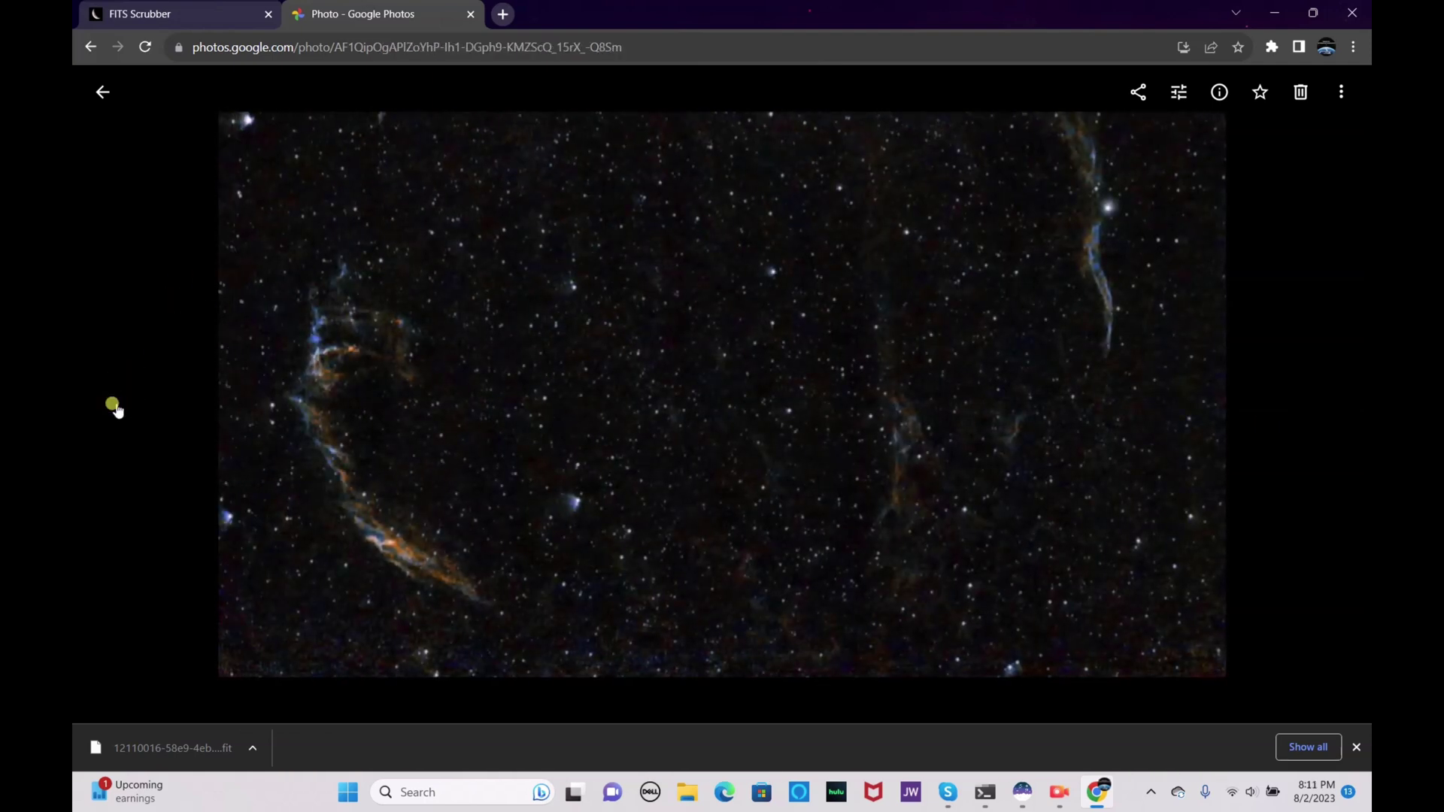